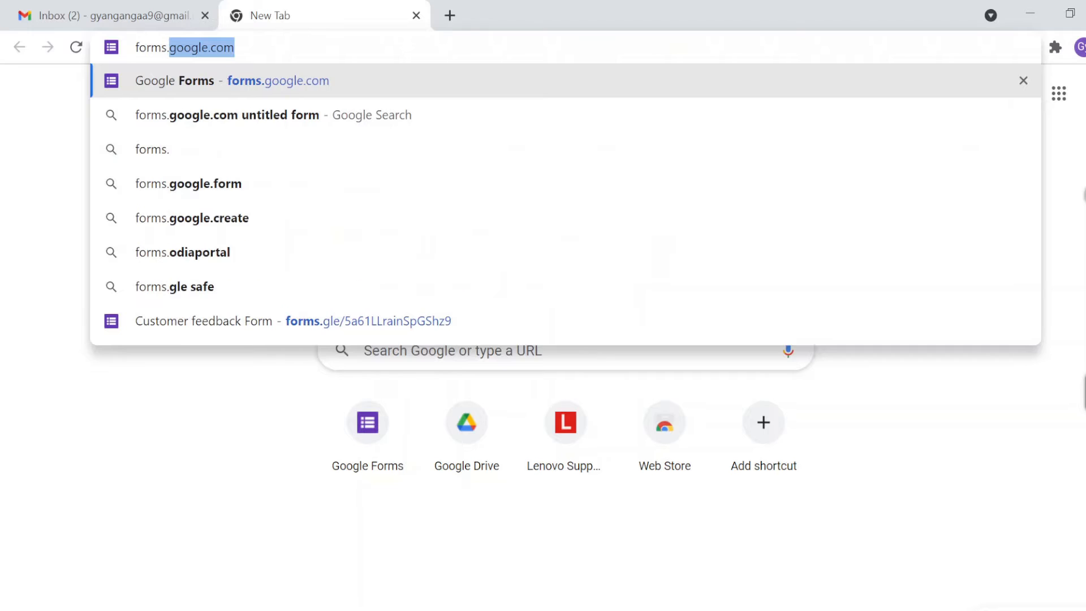
Step: Open Google Forms in a new Chrome tab from Gmail's Google apps grid
key(Return)
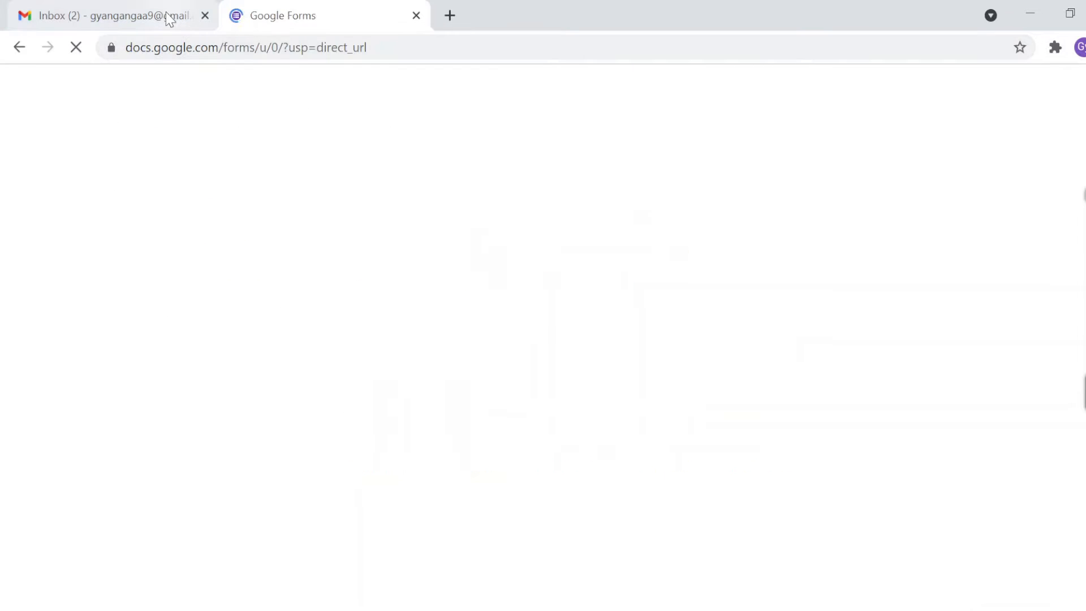
click(165, 16)
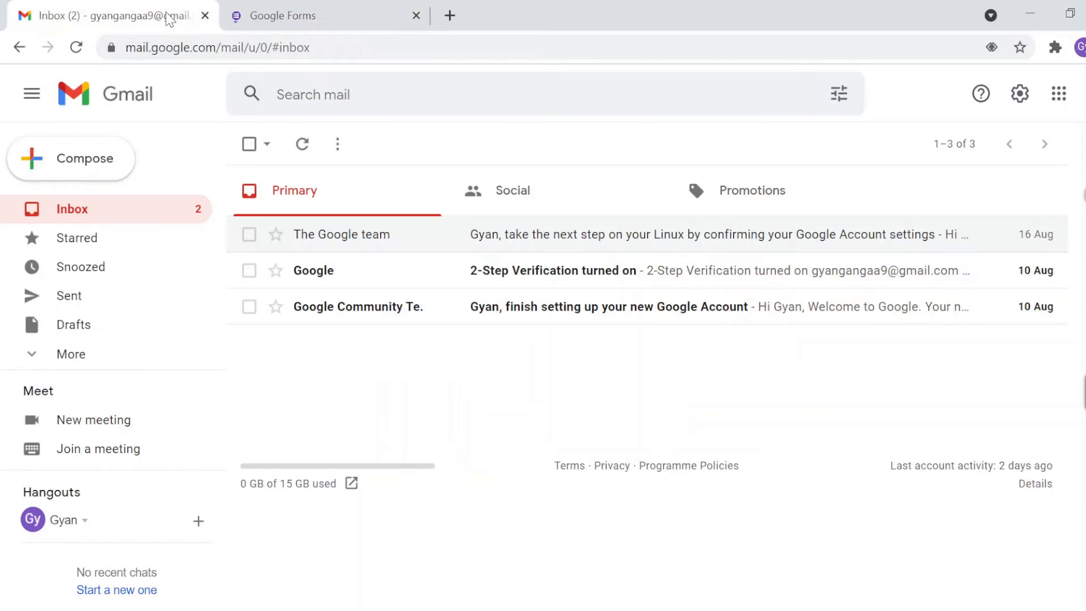
click(1054, 105)
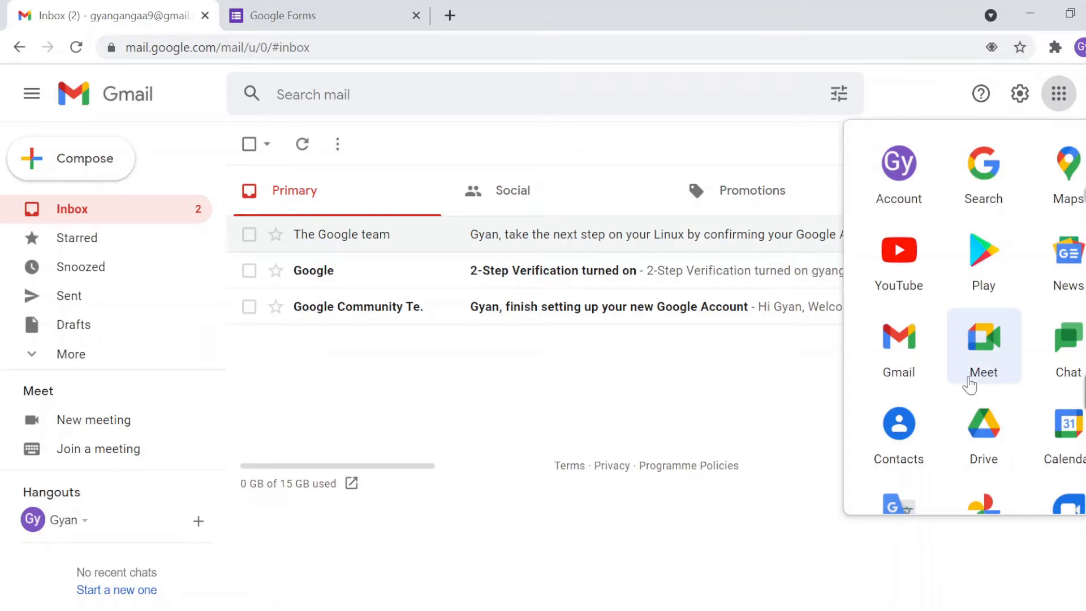
scroll(961, 388, down, 3)
scroll(960, 389, down, 5)
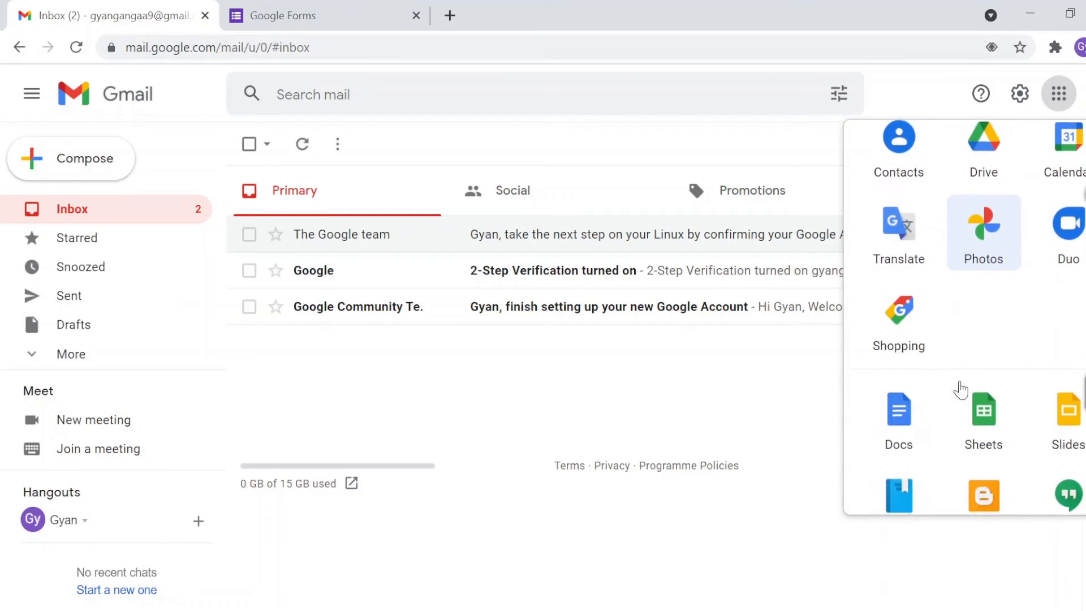
scroll(962, 385, down, 3)
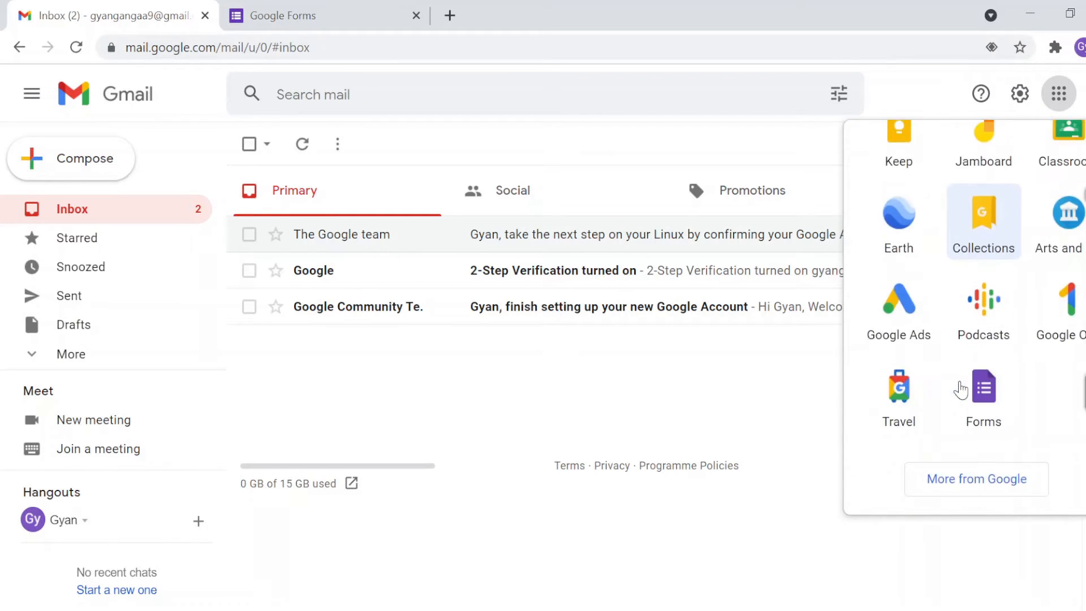
scroll(1002, 400, up, 10)
click(1002, 400)
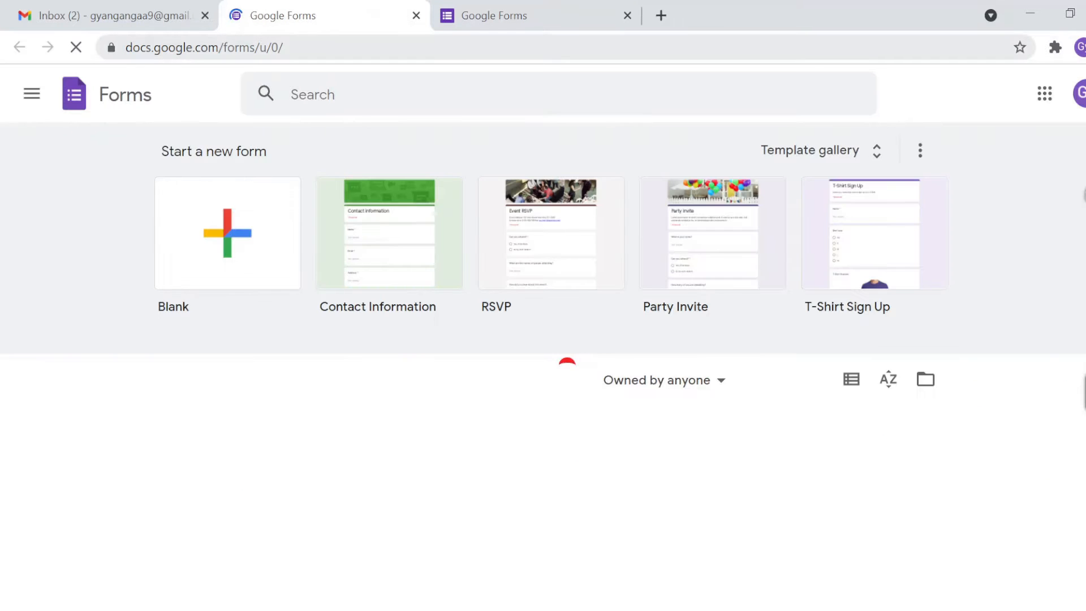
Step: Close the duplicate Forms tab and start a Blank form
click(627, 15)
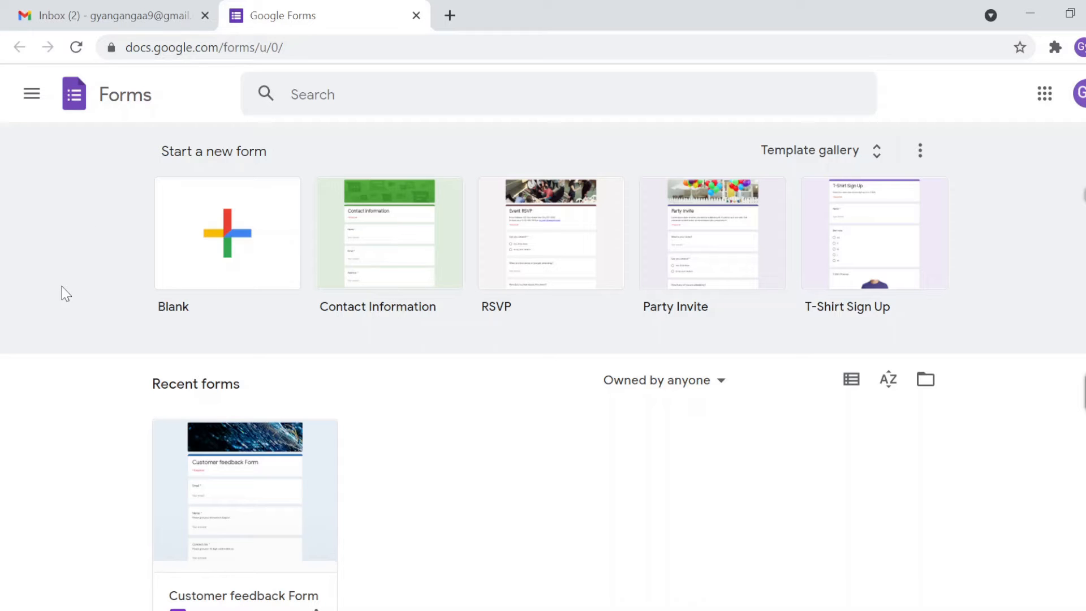
click(232, 248)
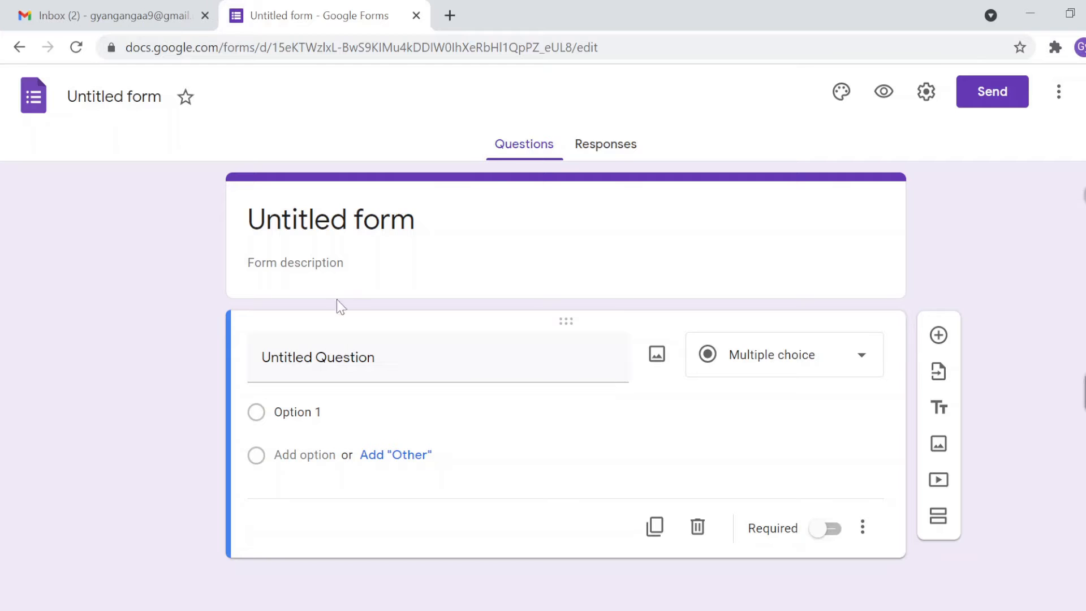
Step: Replace 'Untitled form' with '1ST SEM EXAMINATION, SUBJECT: COMPUTER SCIENCE, PAPER: CORE1 (COMPUTER FUNDAMENTALS)'
click(331, 220)
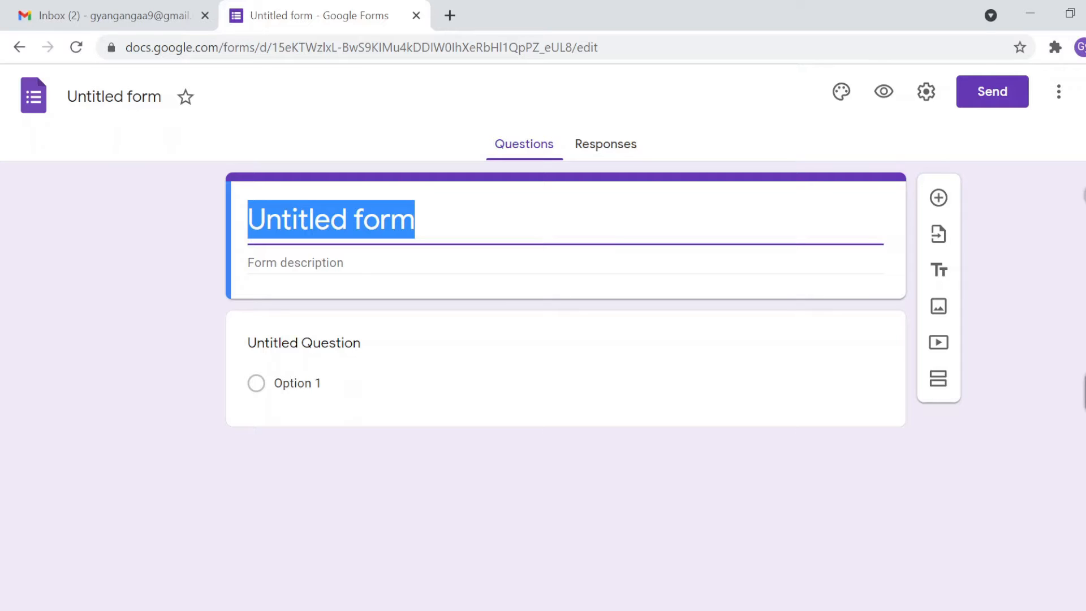
text(1st)
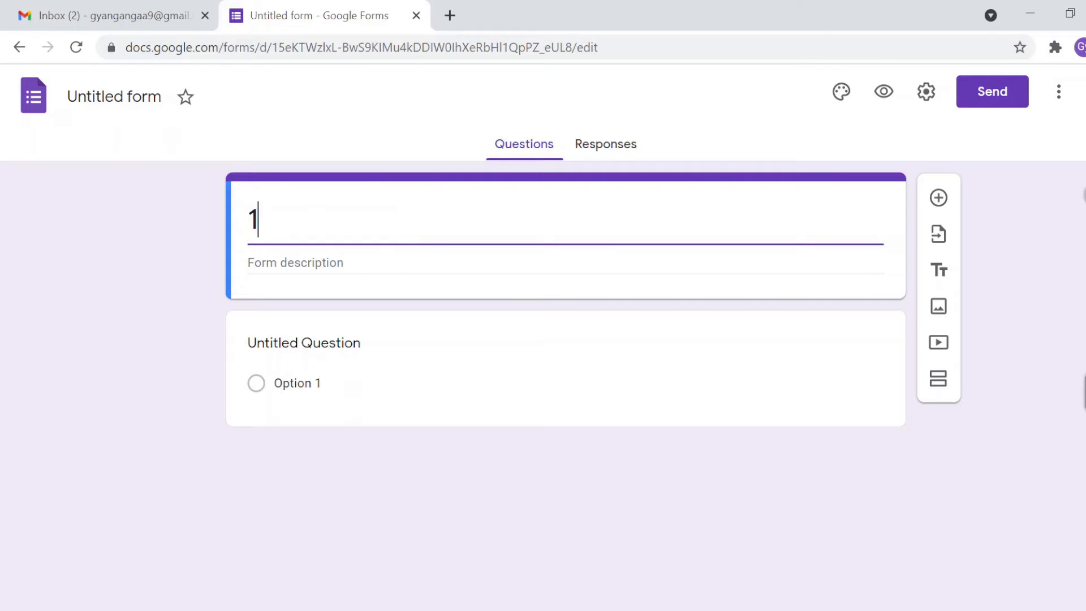
key(BackSpace)
key(BackSpace)
text(ST SEM EX)
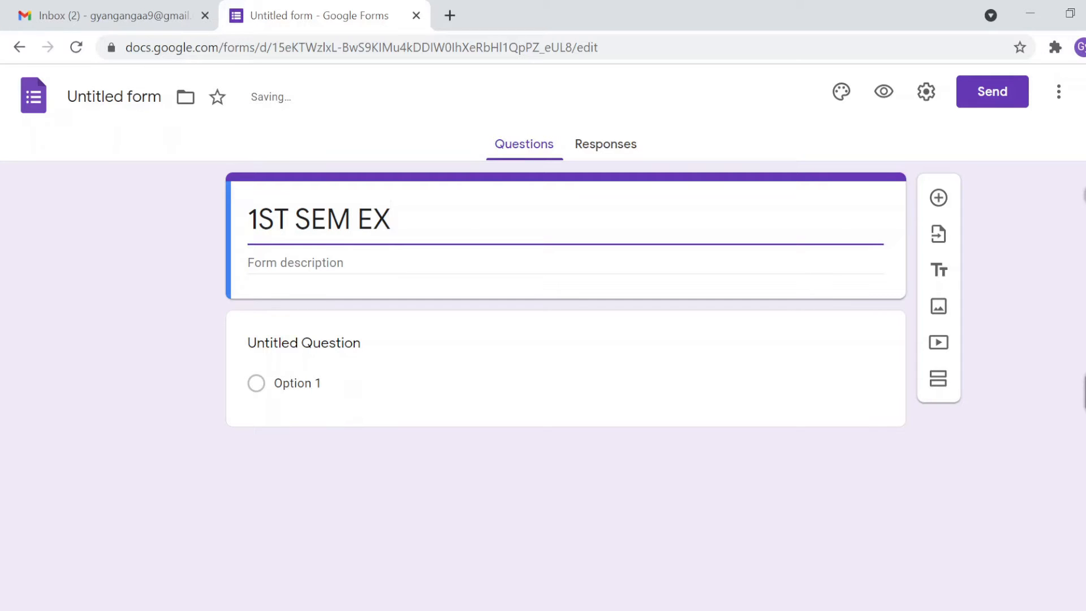
text(AMINAT)
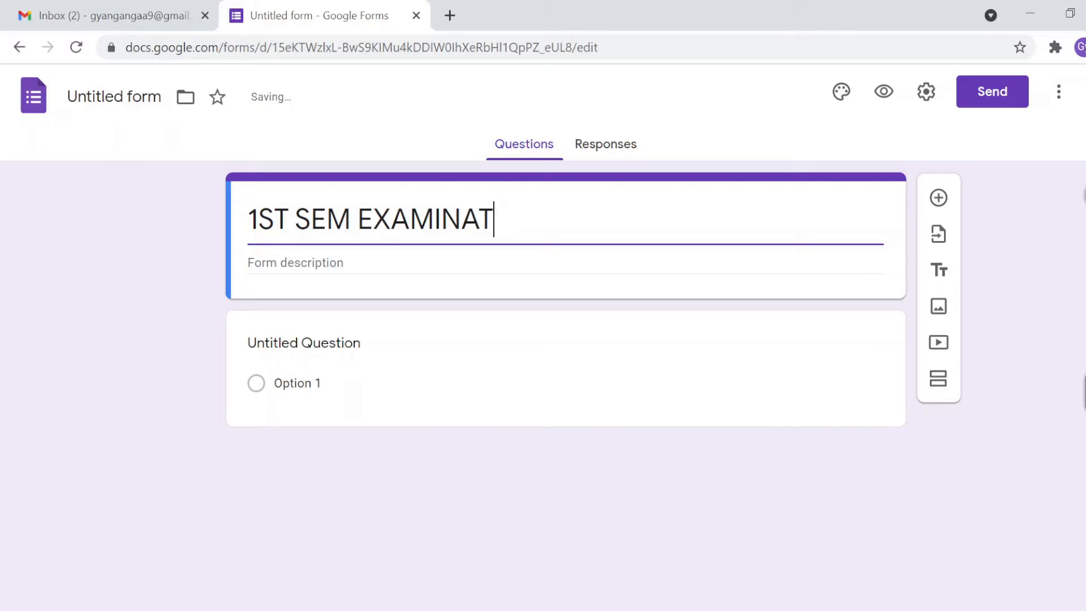
text(ION)
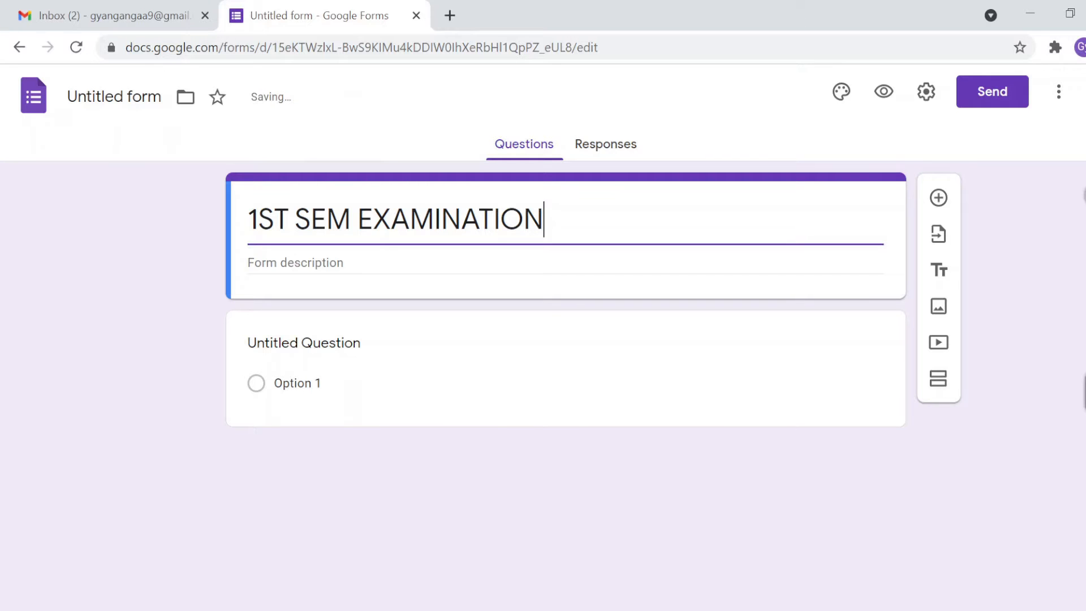
text( SUBJECT)
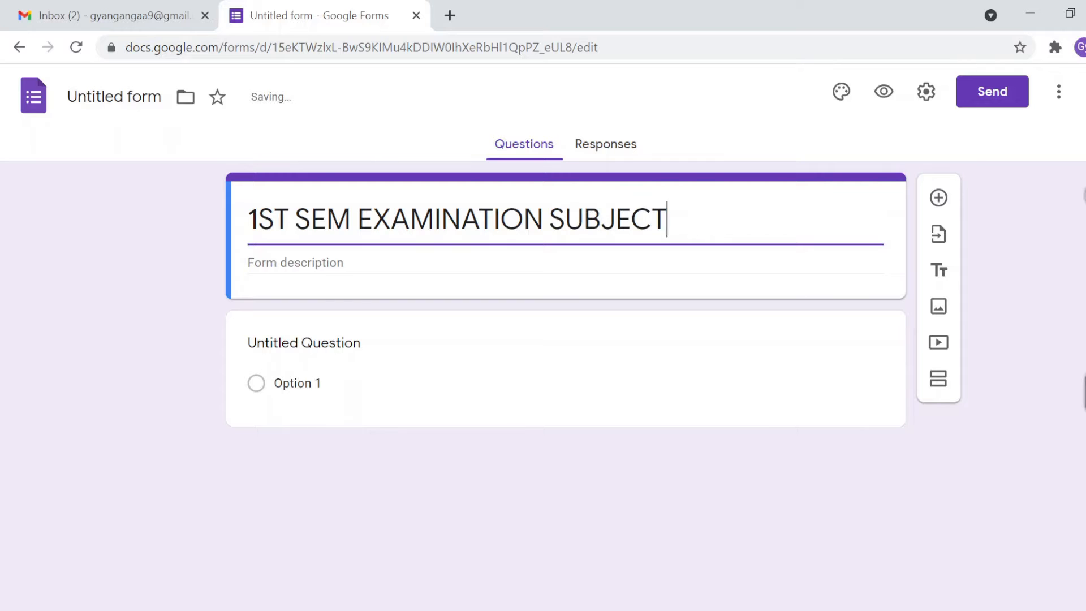
text(:)
click(544, 219)
text(,)
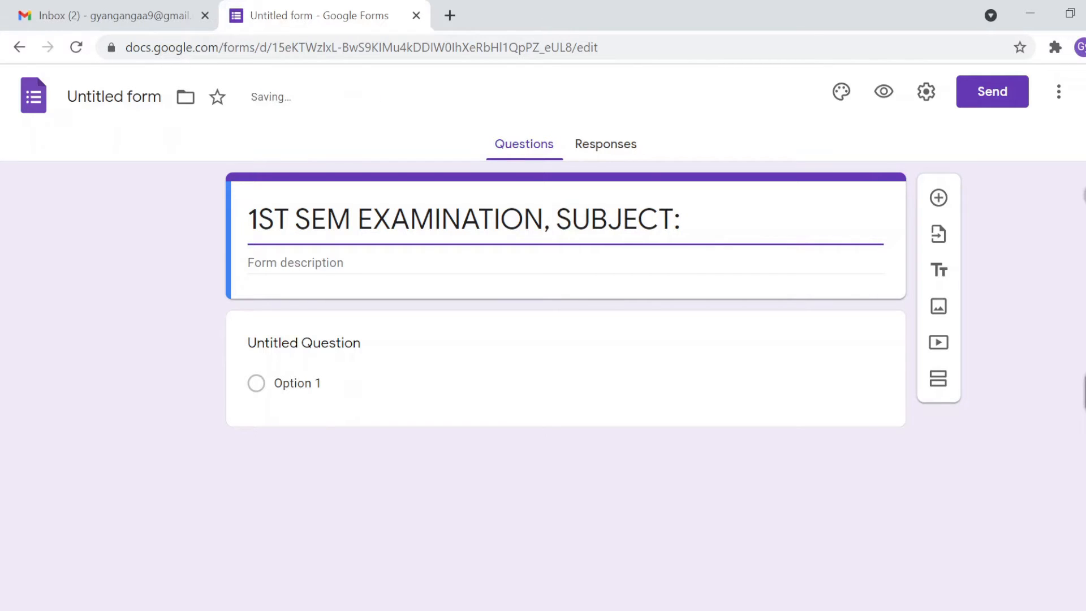
click(681, 219)
text(COM)
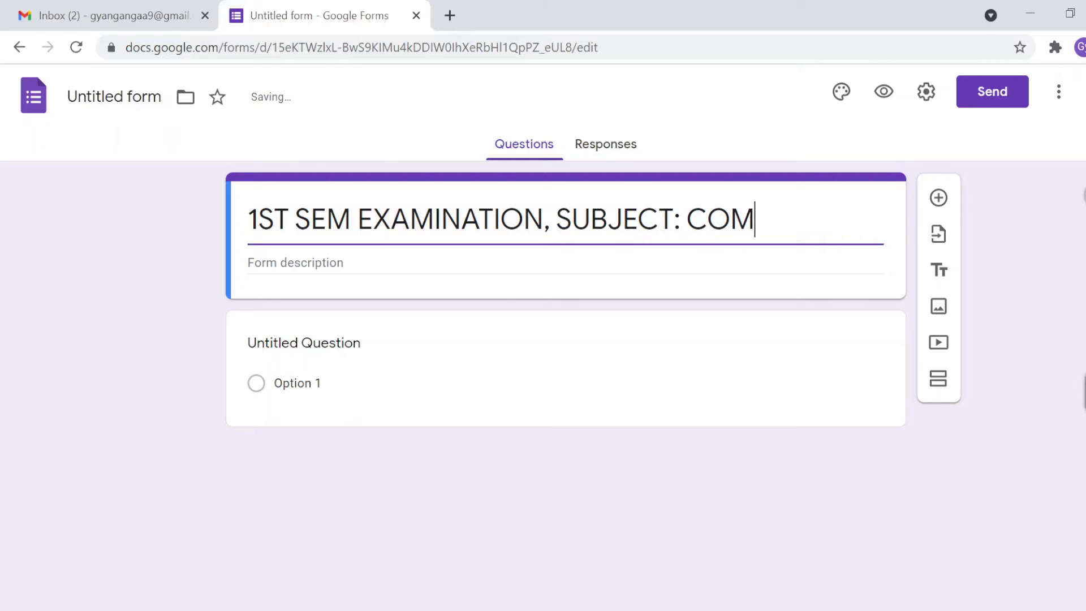
text(PUTER SCIE)
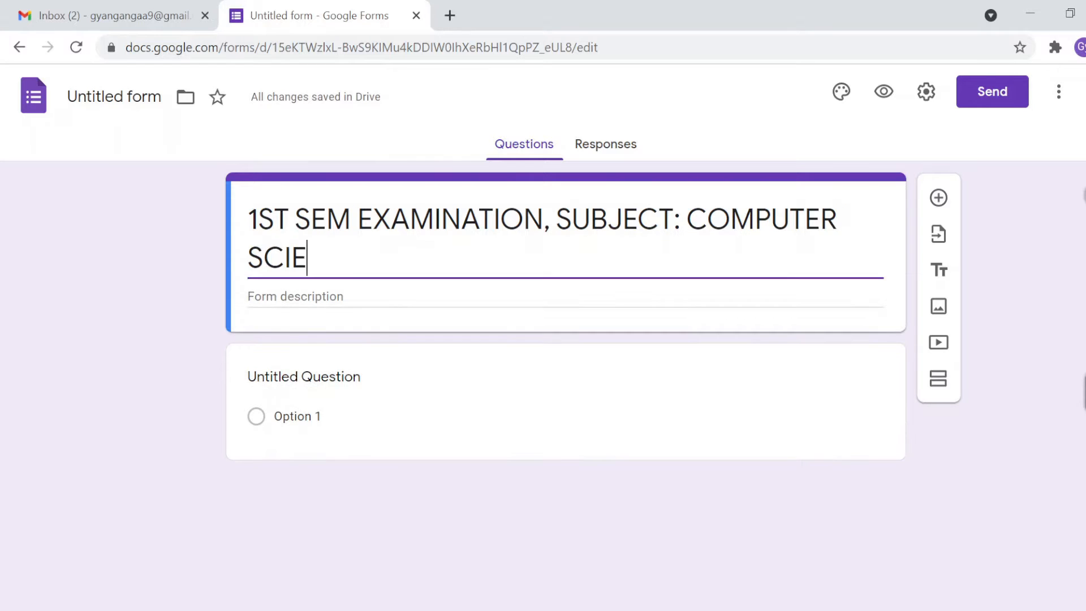
text(NCE, PA)
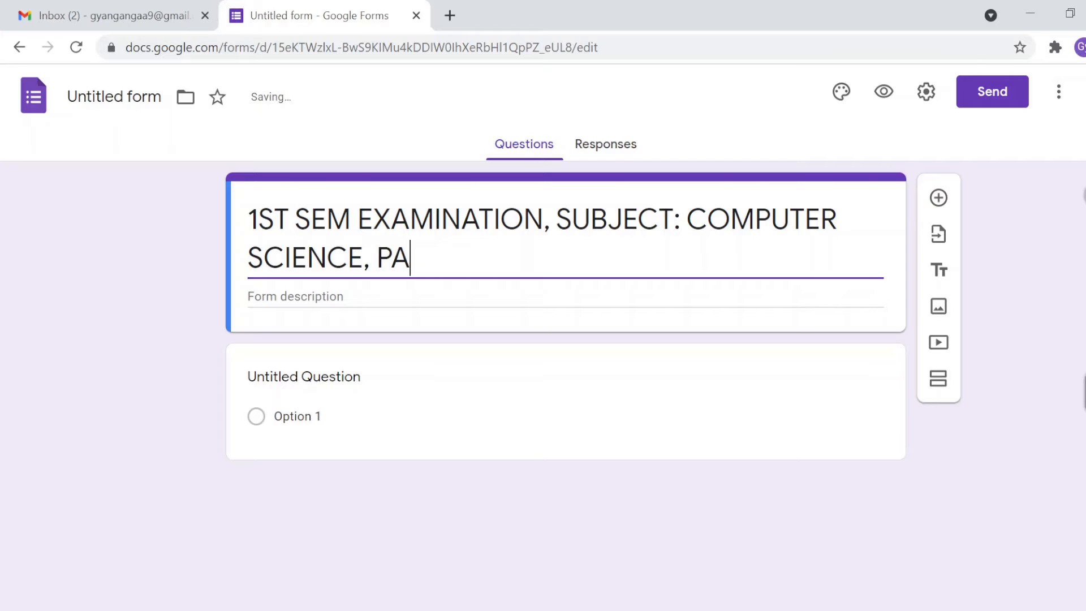
text(PER: )
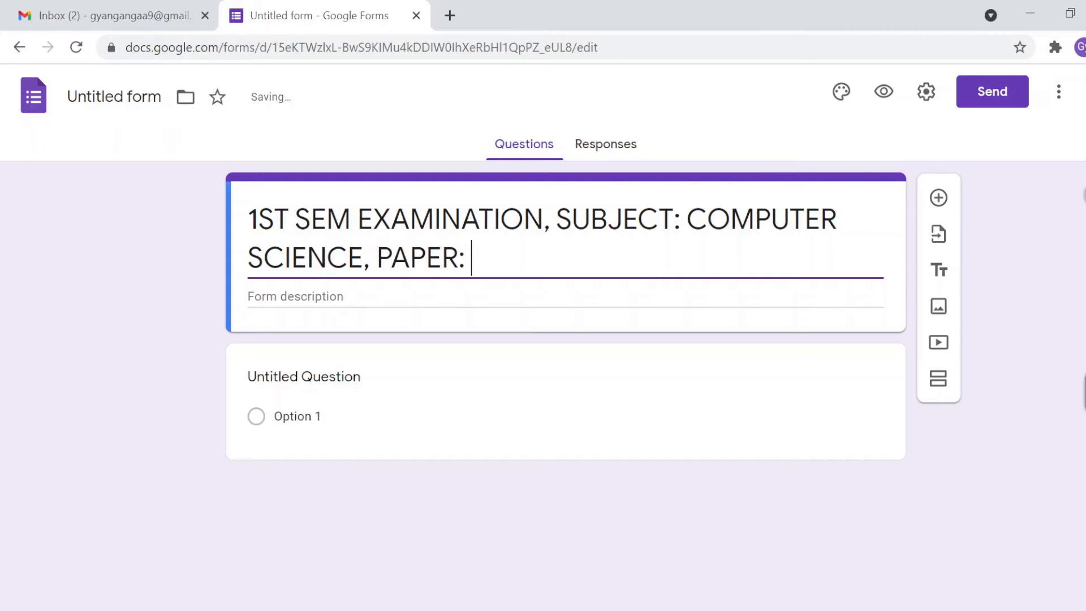
text(CORE1)
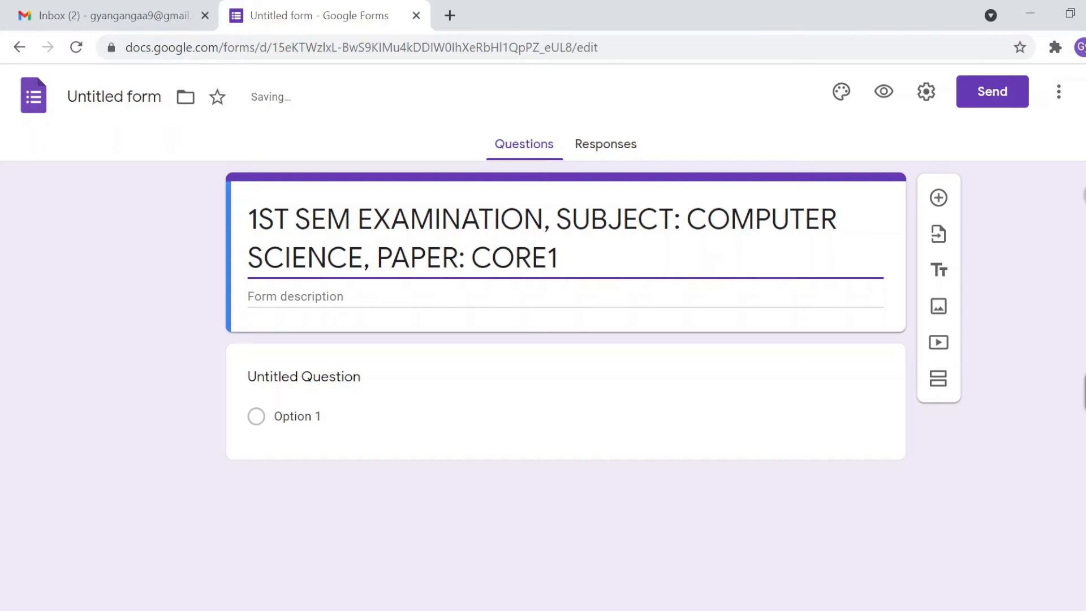
text( (OPERAT)
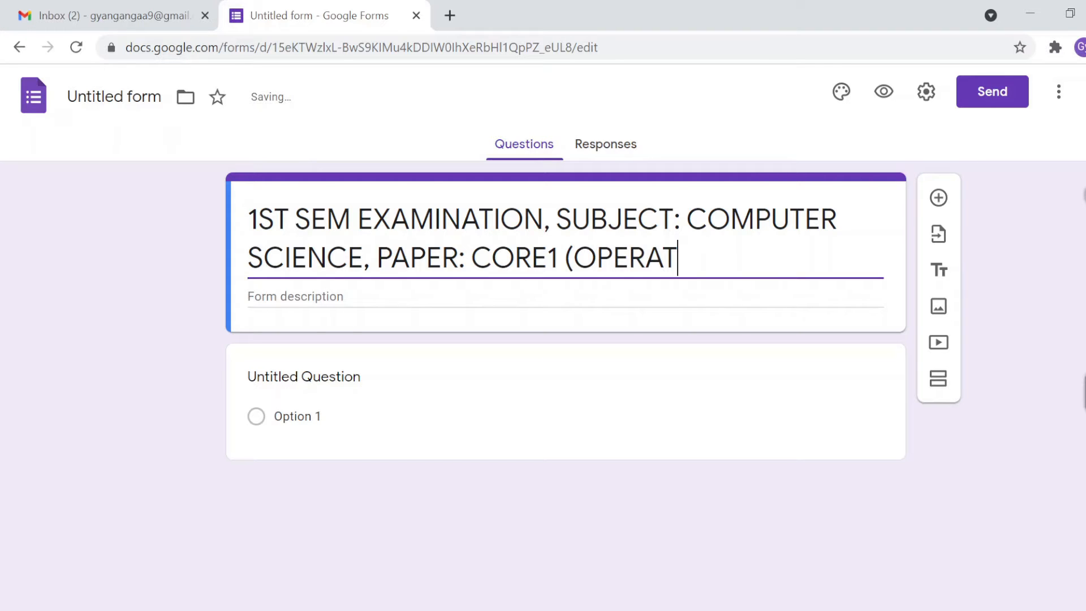
key(BackSpace)
key(BackSpace)
key(BackSpace)
key(BackSpace)
key(BackSpace)
key(BackSpace)
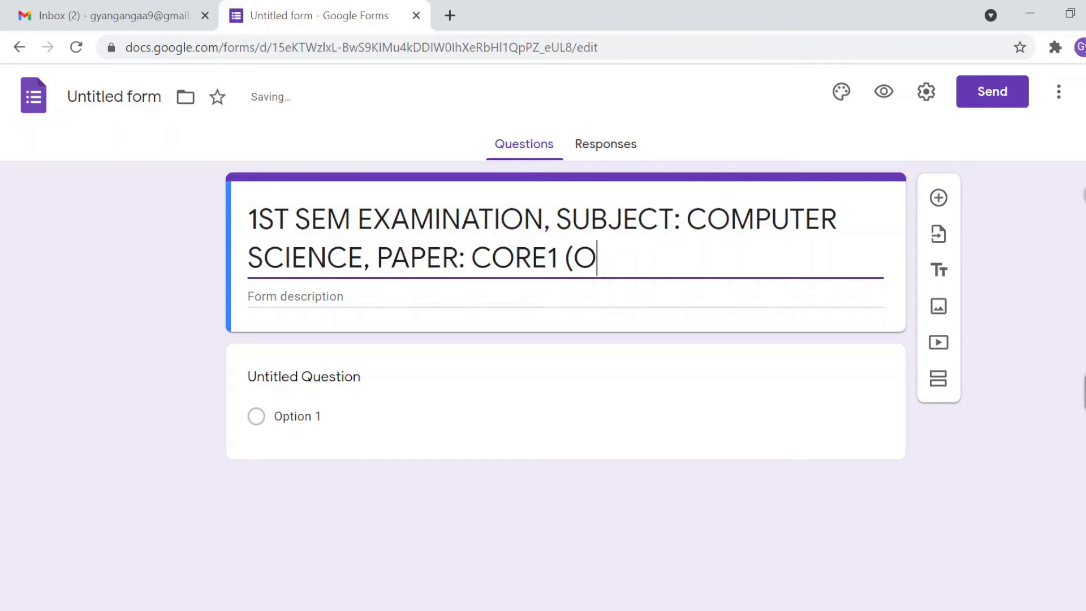
text(COMPUTER )
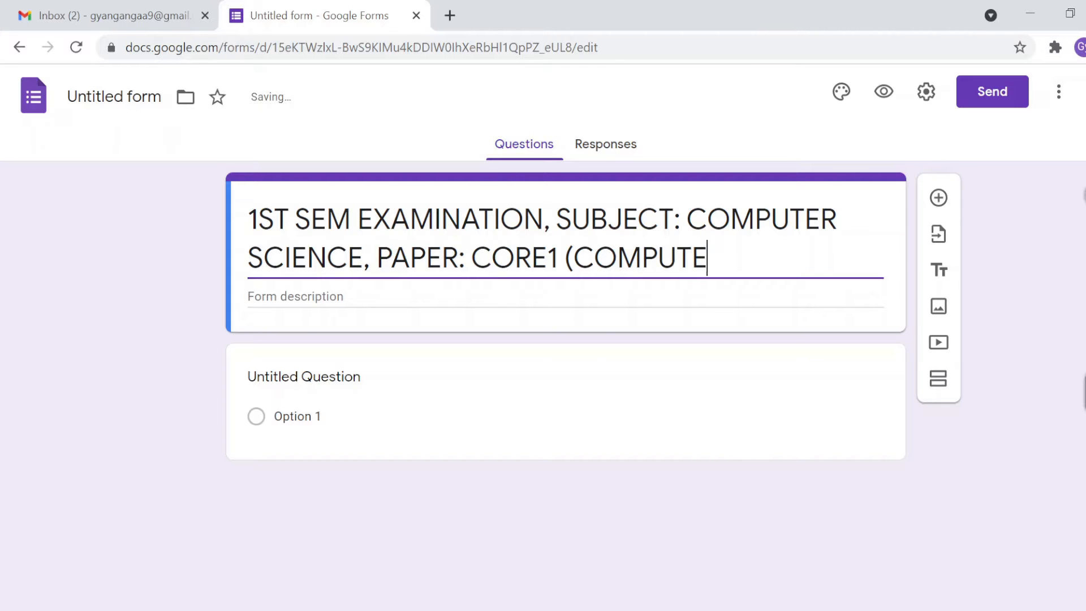
text(FUNDA)
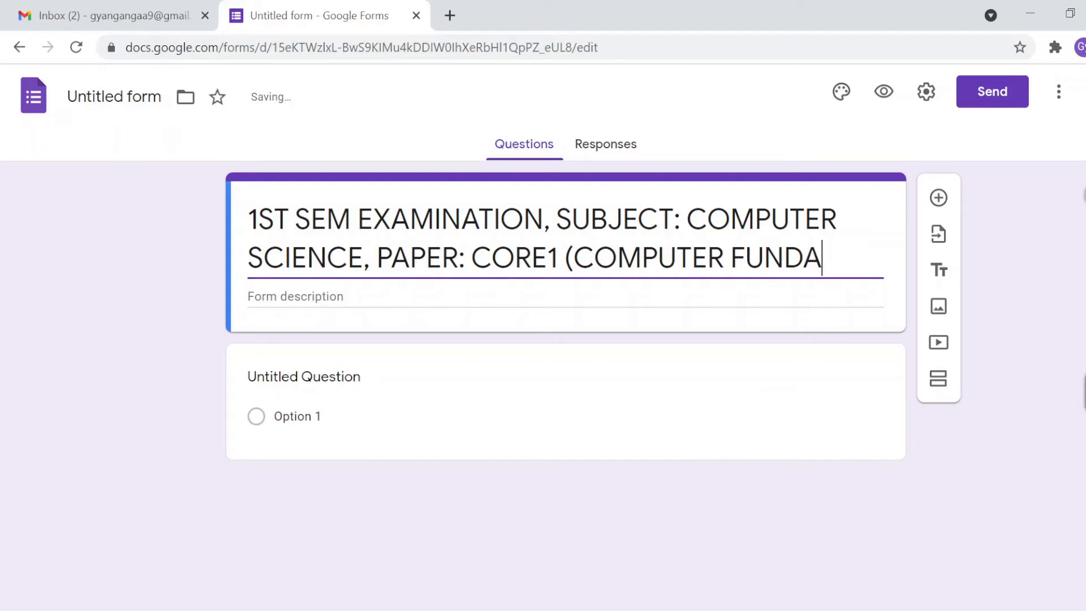
text(MENTAL)
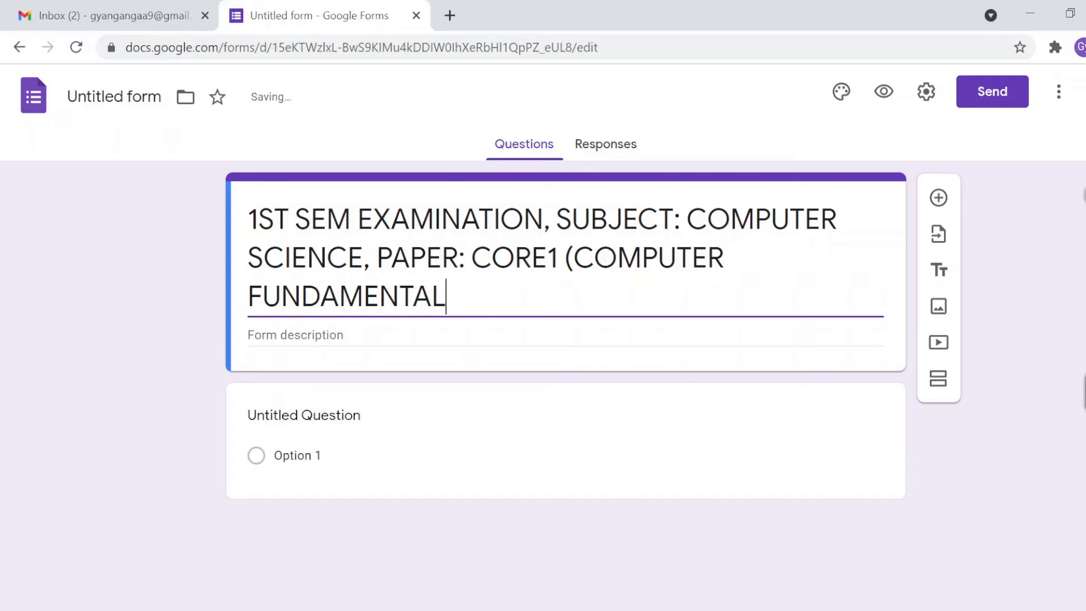
text(S))
click(324, 335)
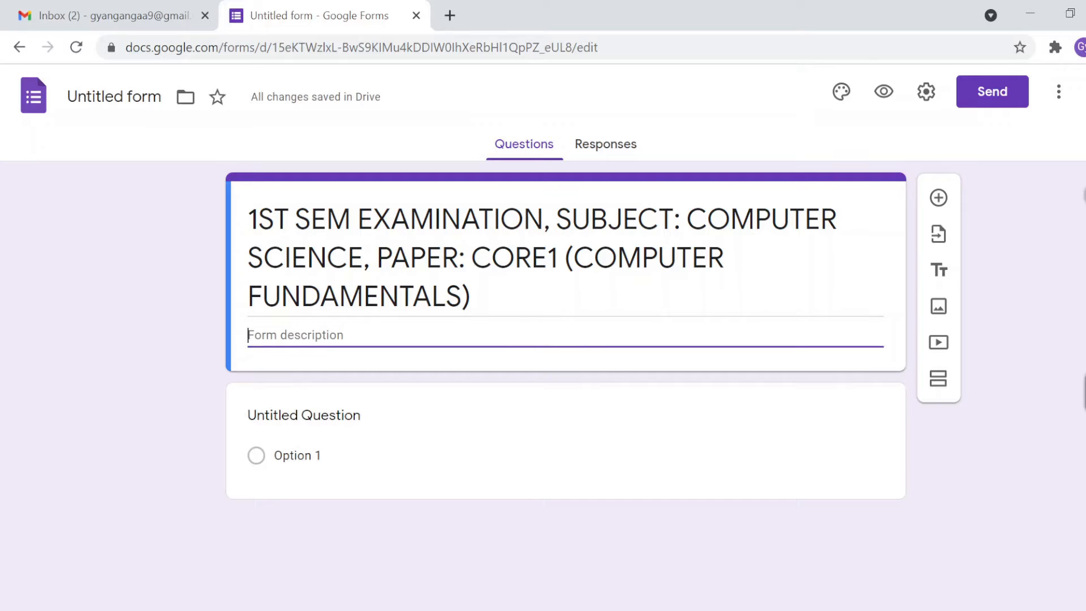
Step: Enter the form description 'This is an MCQ based online examination for .......'
text(THIS)
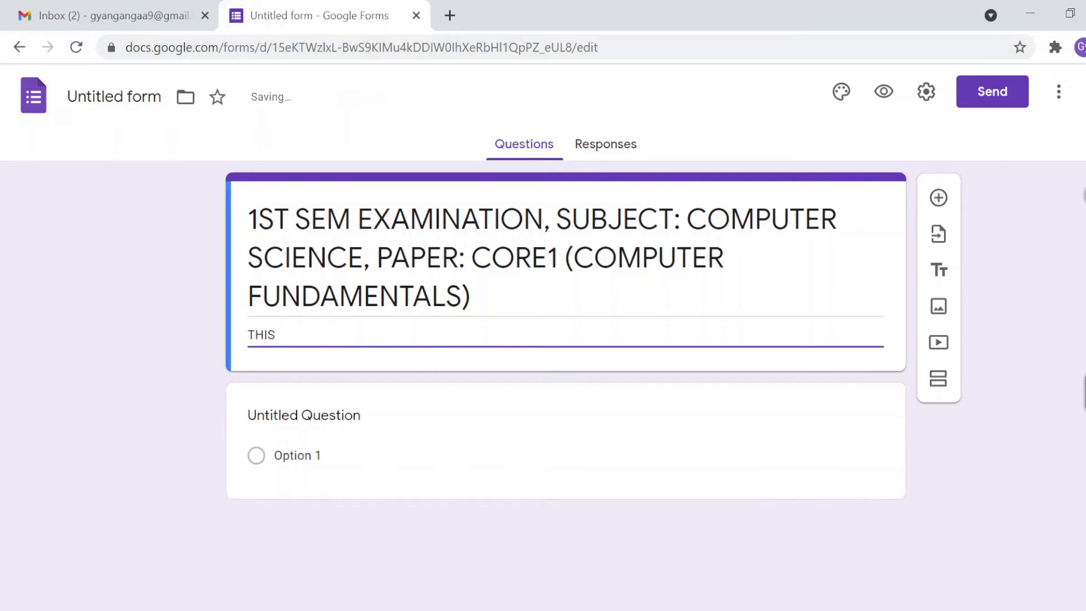
key(BackSpace)
key(BackSpace)
key(BackSpace)
key(BackSpace)
text(his is an MCQ bas)
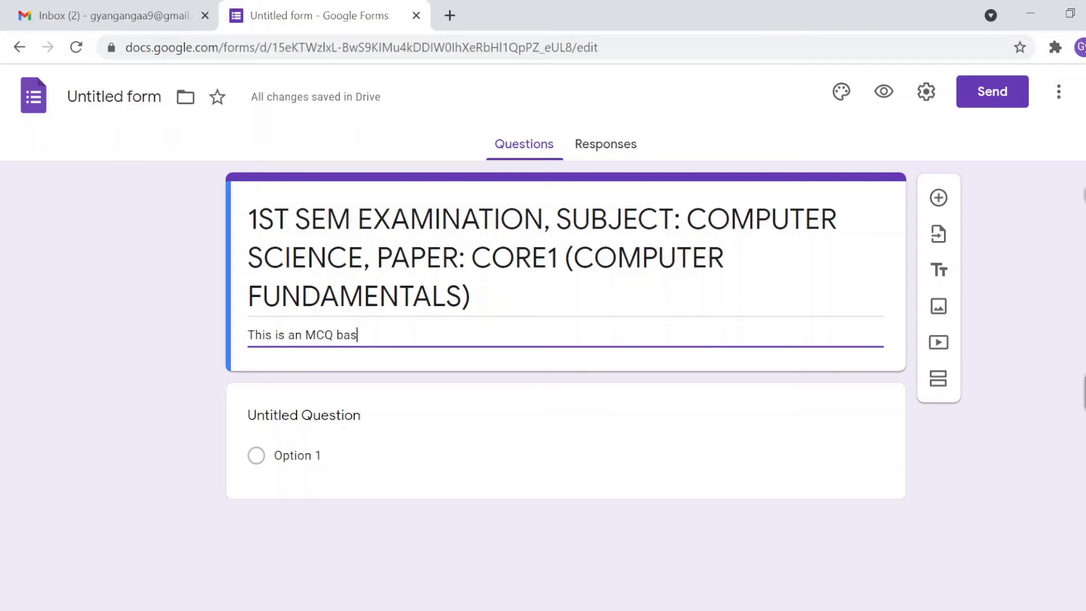
text(ed online examination)
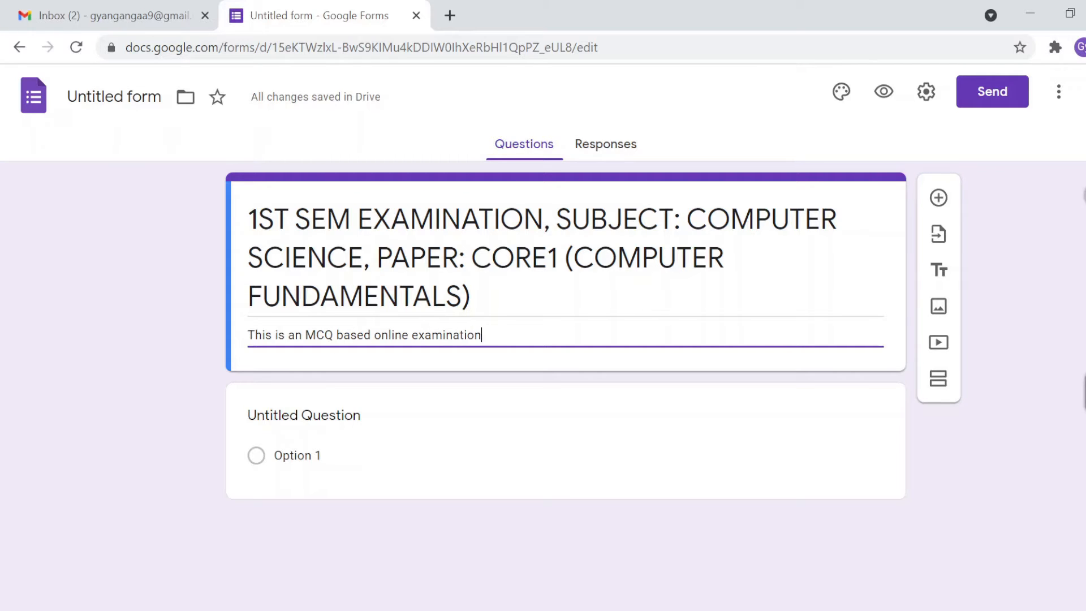
text( for)
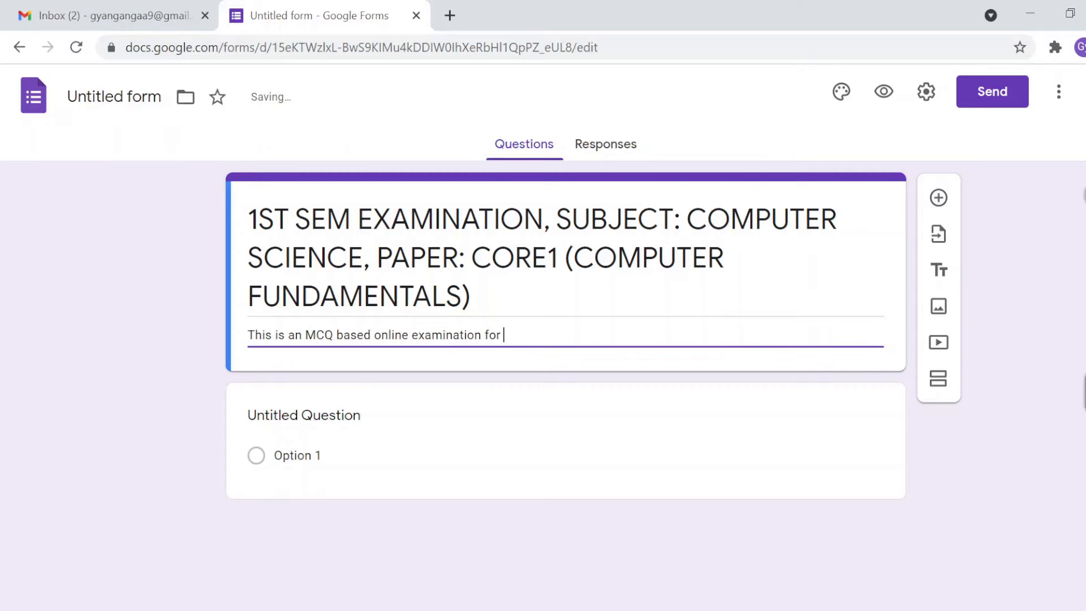
text( .......)
key(shift+Tab)
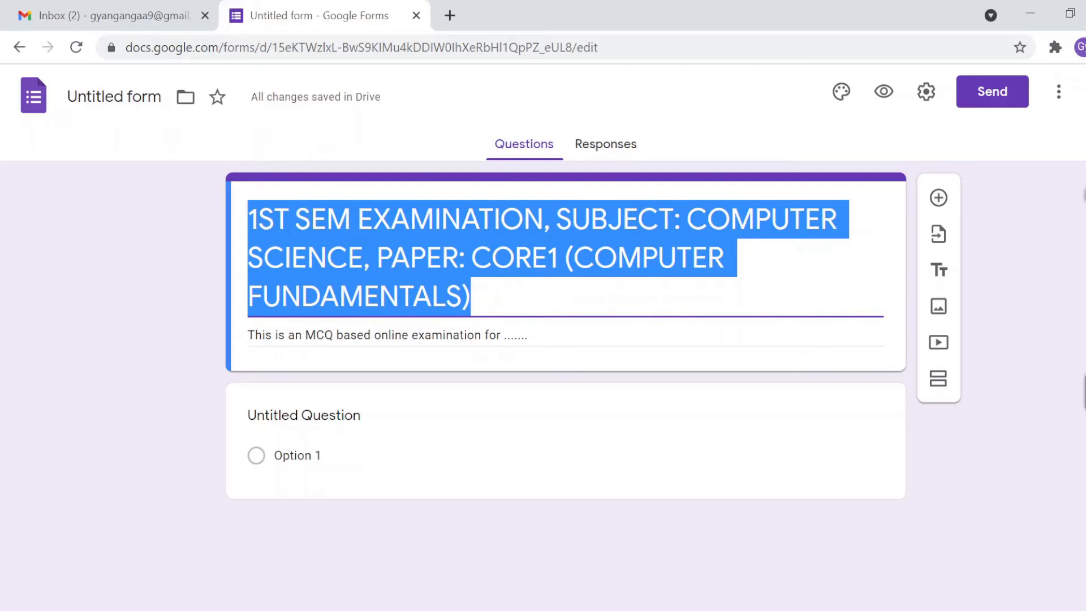
key(Tab)
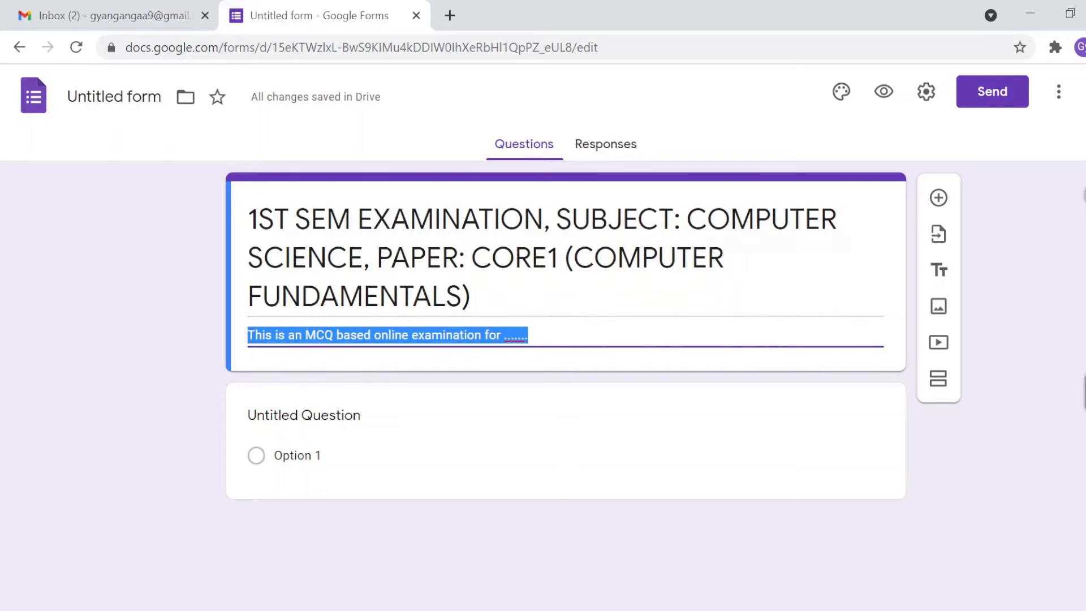
click(560, 336)
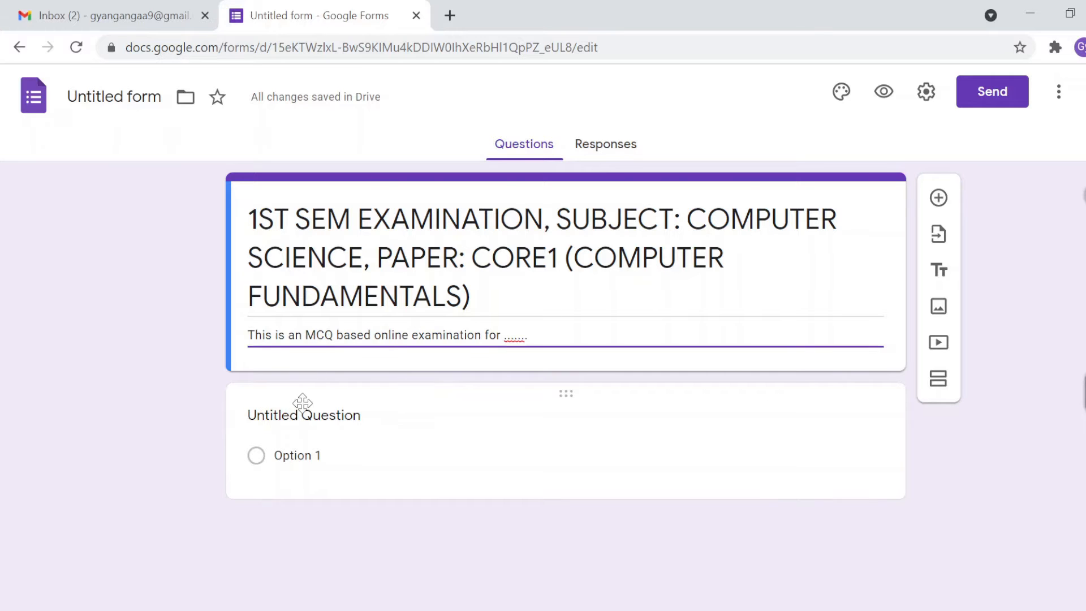
Step: Rename the first question to NAME, make it Short answer, and mark it required
click(309, 425)
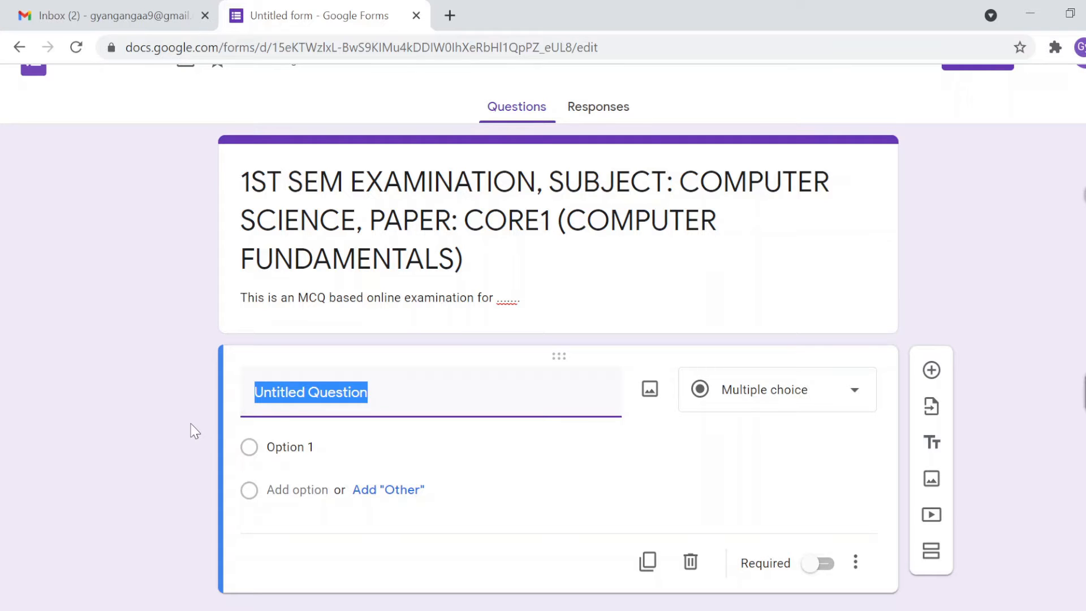
text(n)
key(BackSpace)
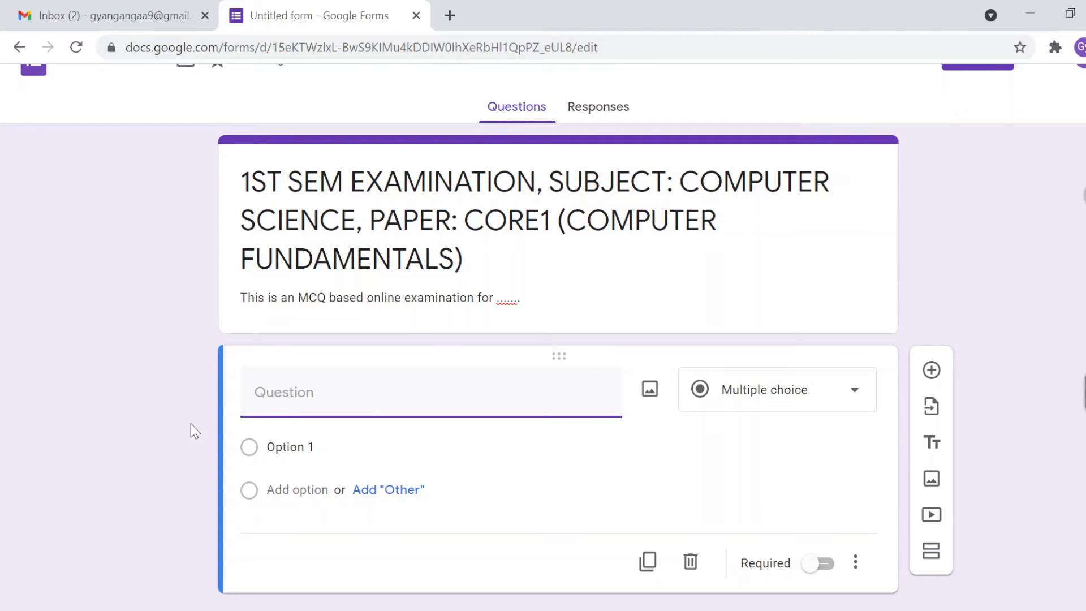
text(NAME)
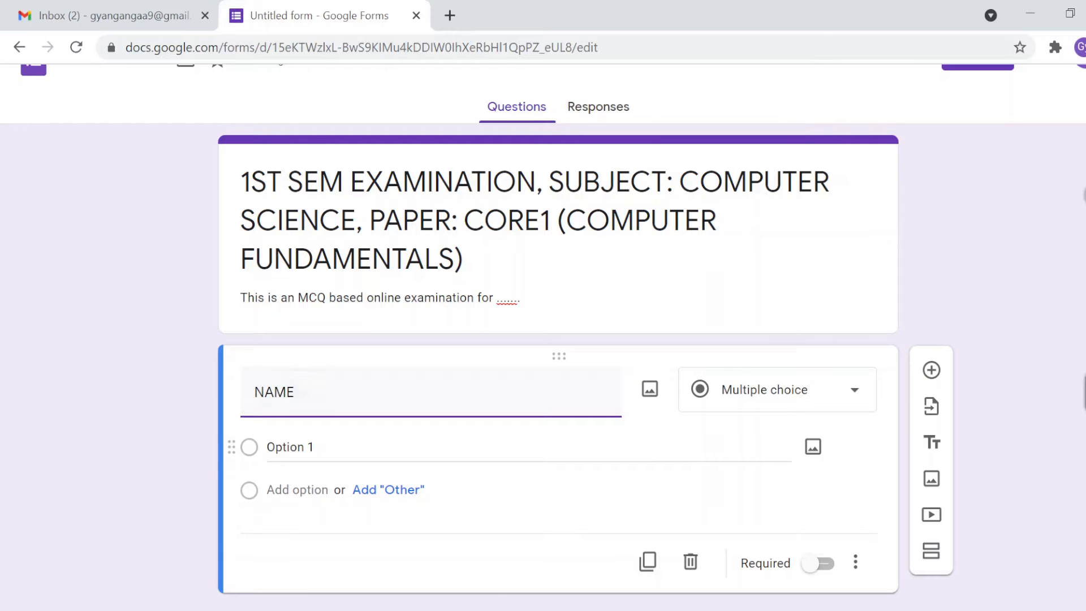
click(838, 395)
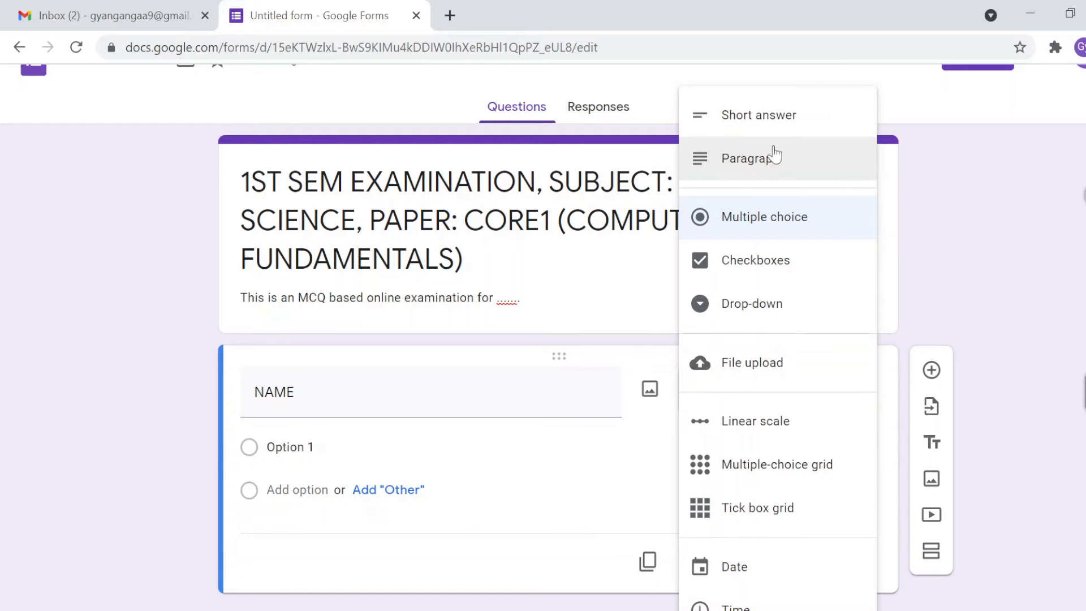
click(768, 119)
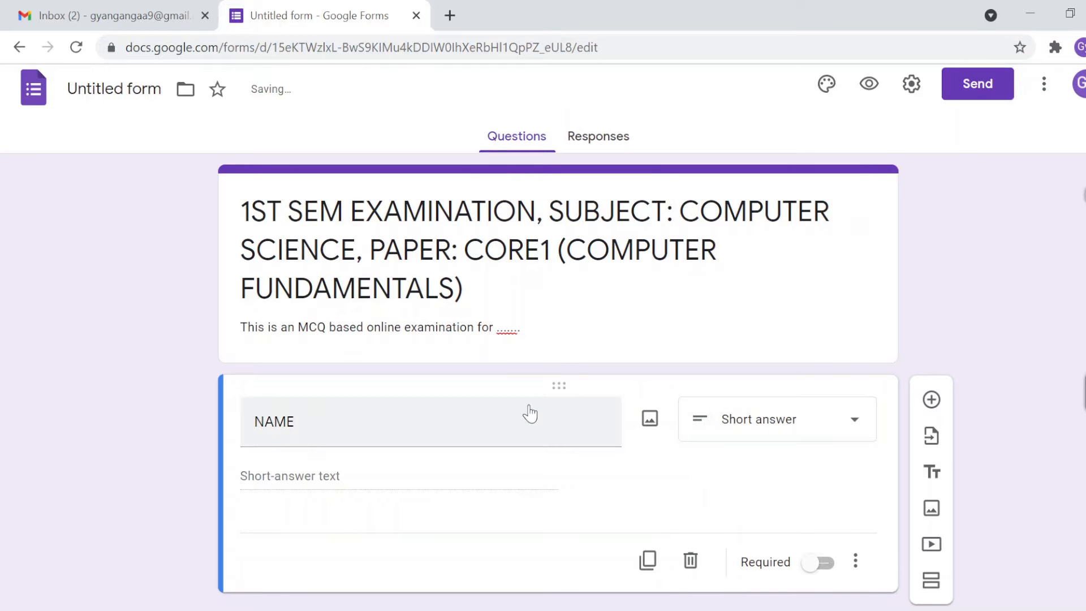
click(827, 565)
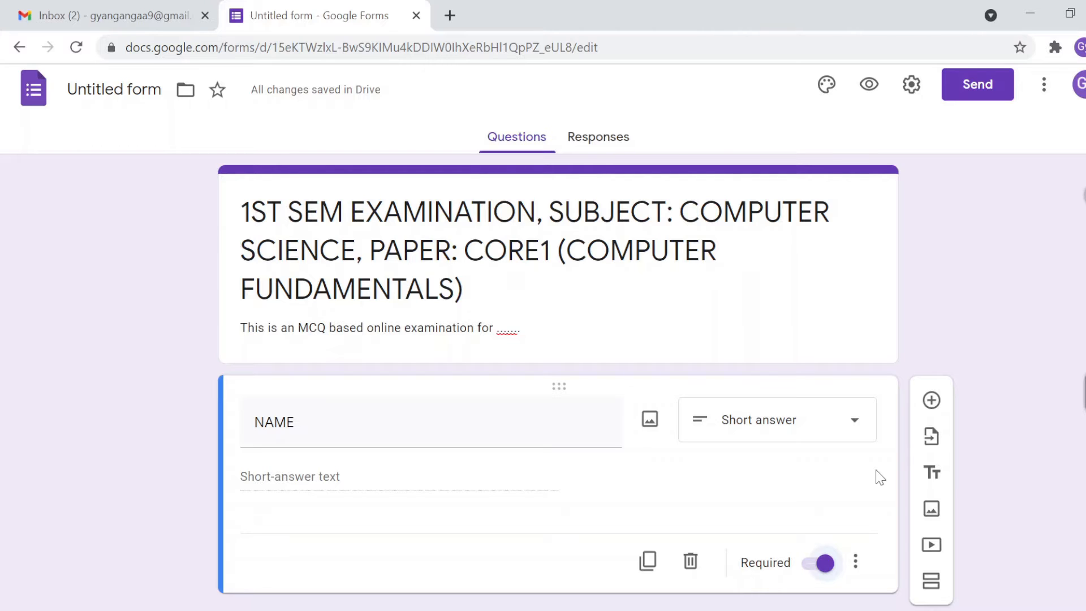
Step: Give the NAME question the description 'Enter your name in Capital'
click(856, 562)
click(902, 574)
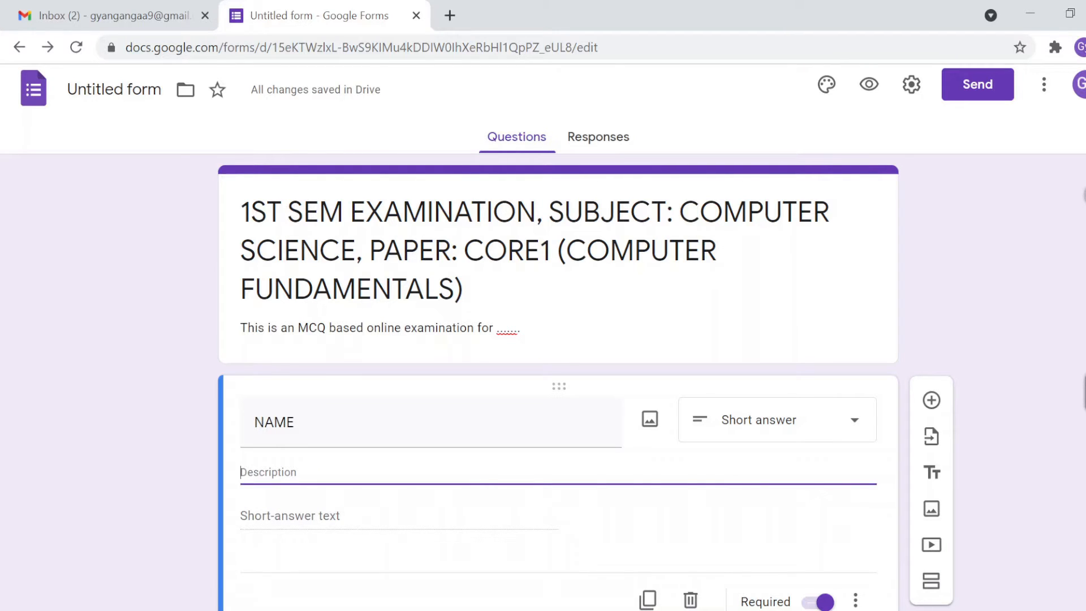
text(ENt)
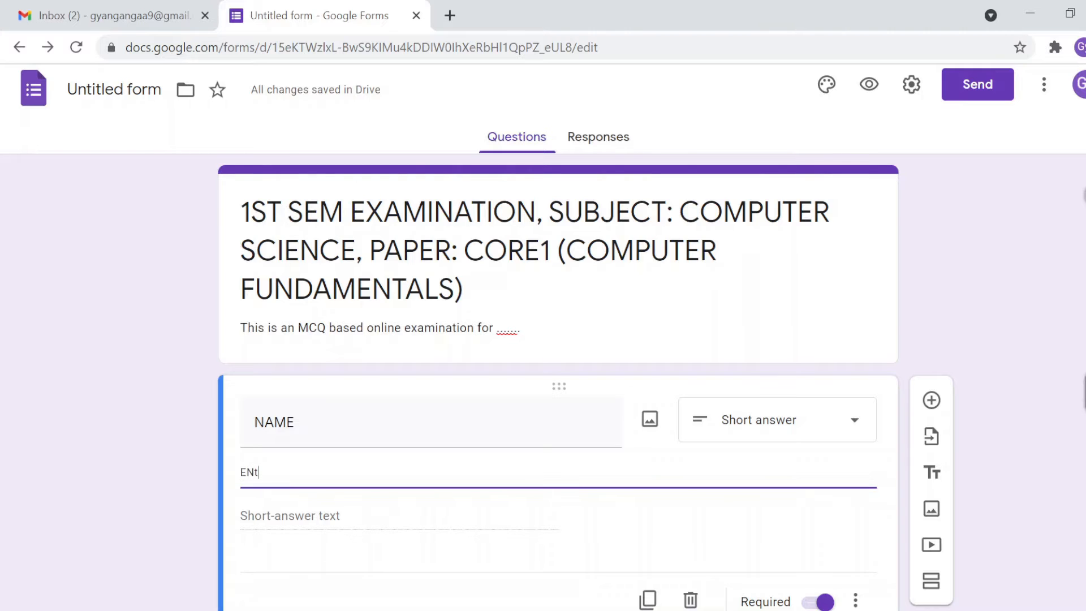
key(BackSpace)
text(nter )
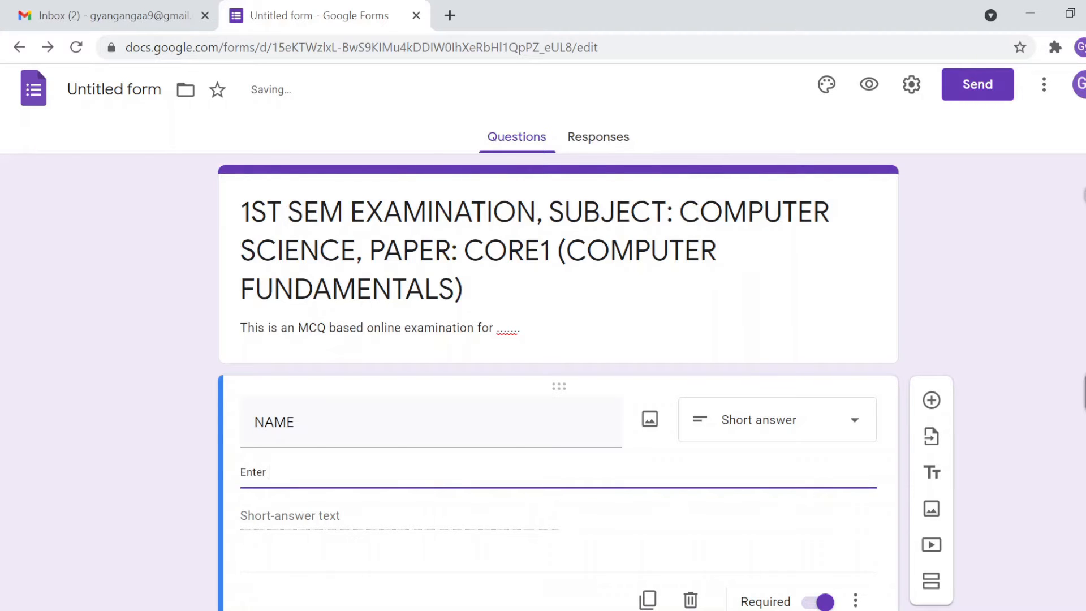
text(your name )
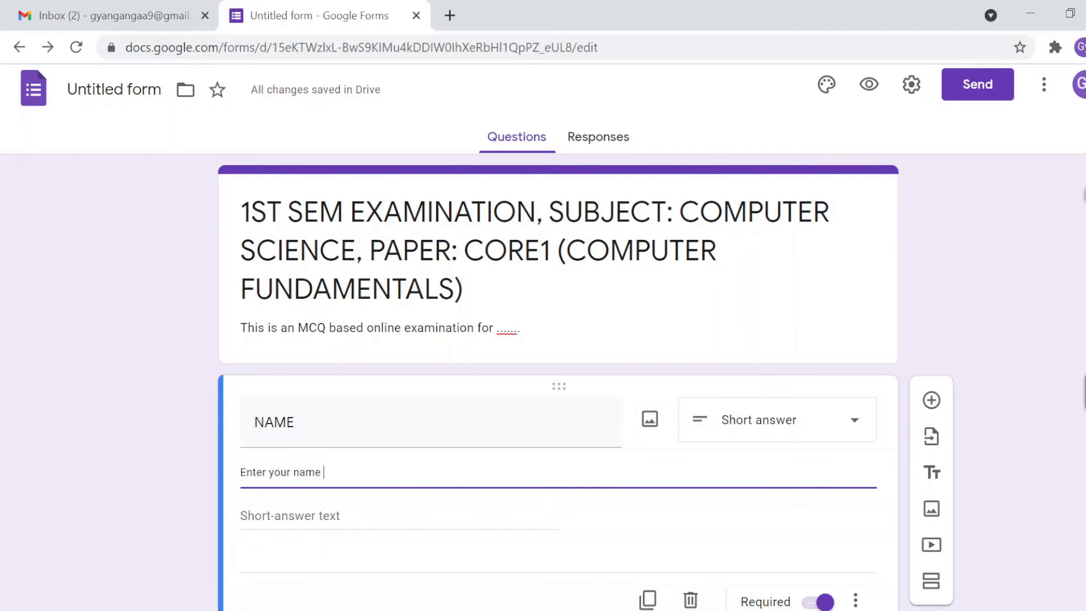
text(in Capital)
click(185, 478)
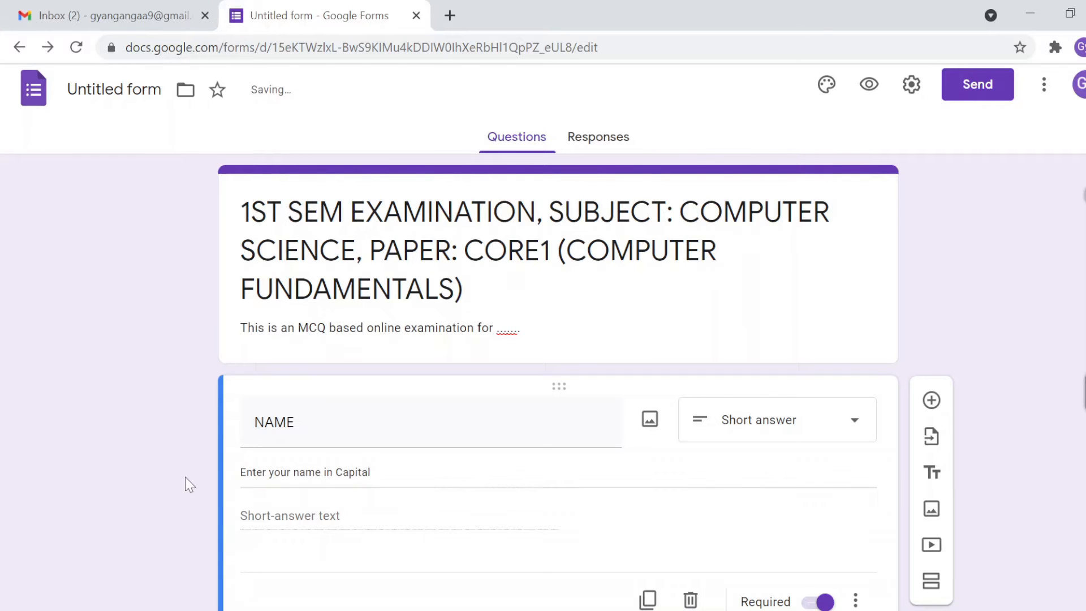
scroll(185, 478, down, 1)
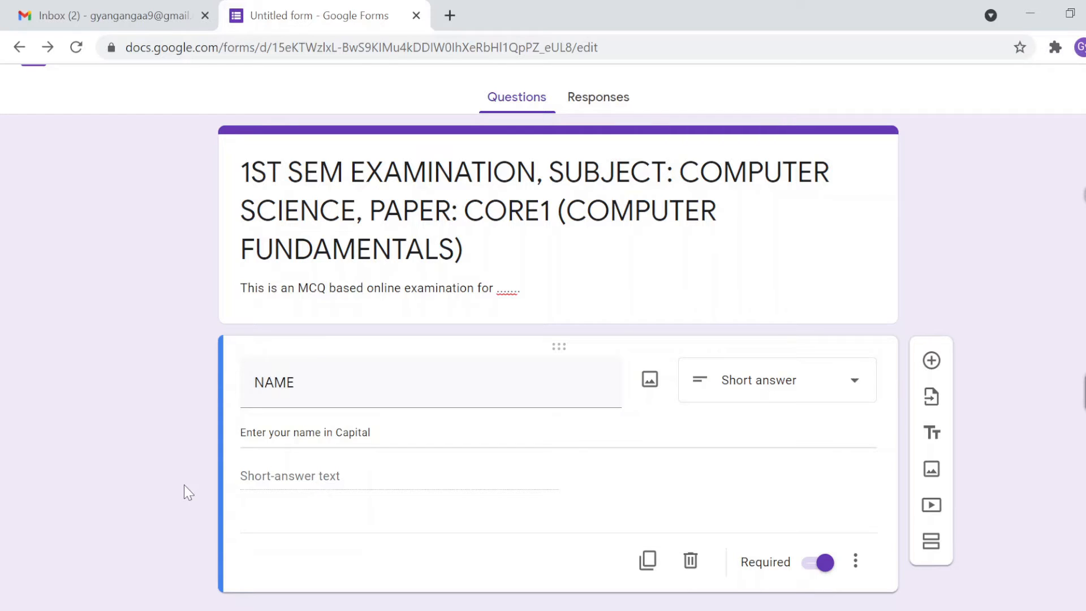
Step: Add a required Short answer question titled ROLL NO below NAME
click(931, 362)
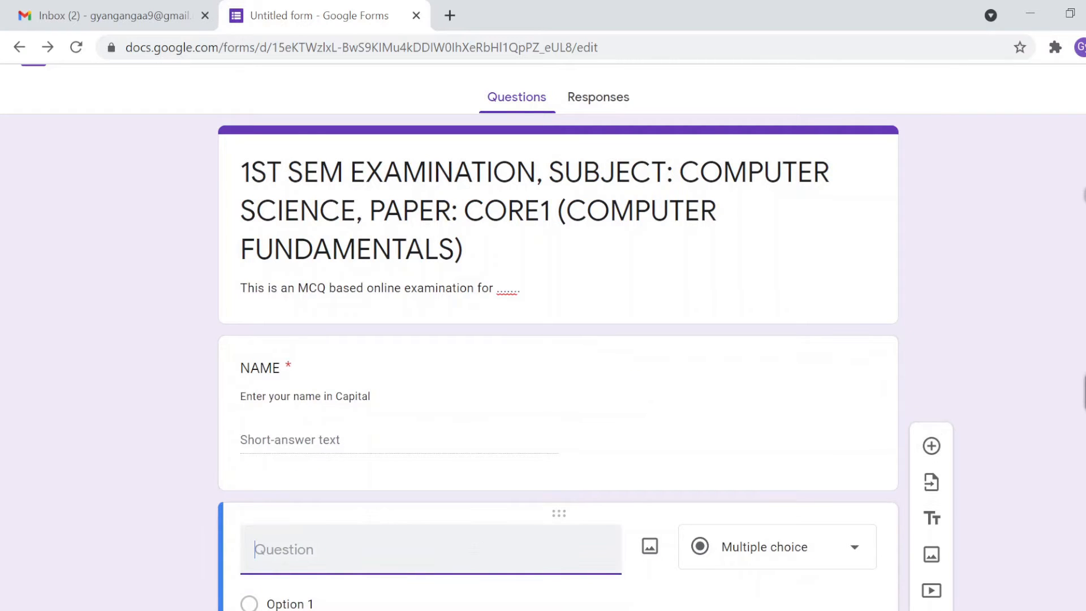
text(roll)
key(BackSpace)
key(BackSpace)
key(BackSpace)
key(BackSpace)
text(ROLL)
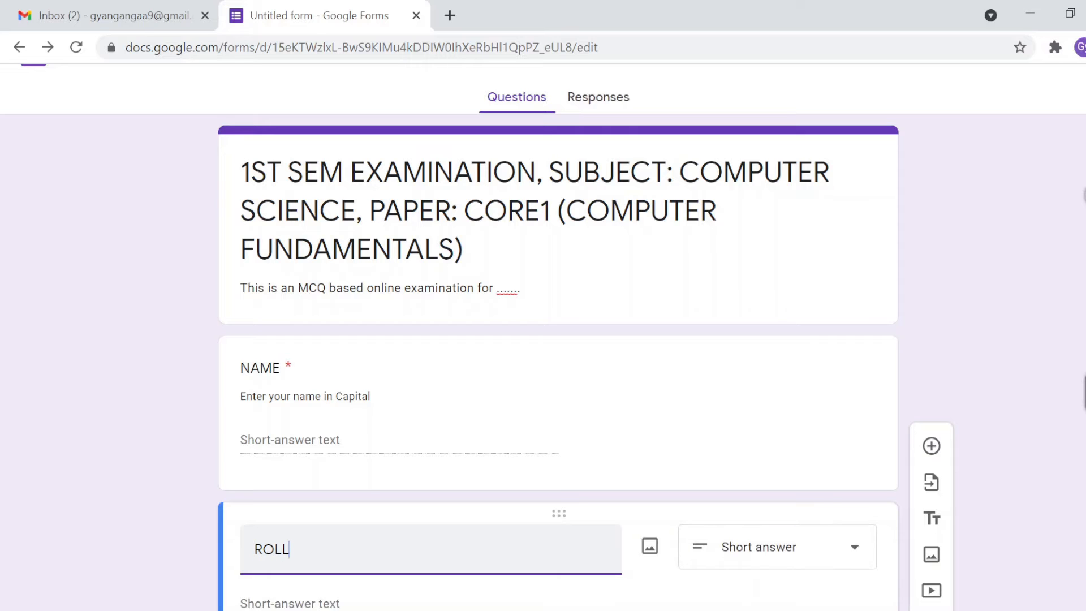
text( NO)
scroll(472, 545, down, 2)
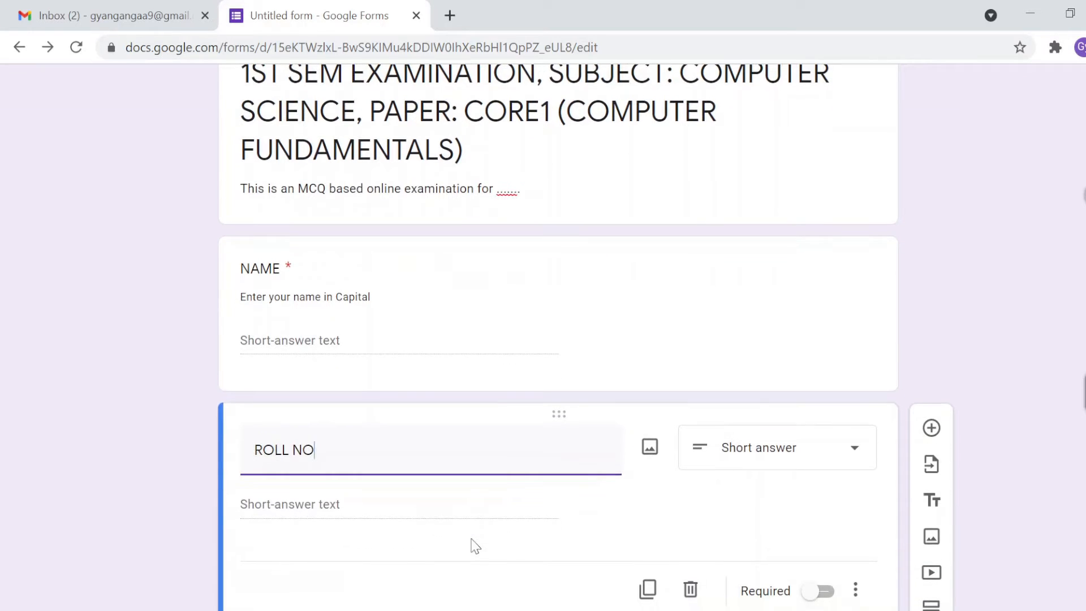
click(827, 591)
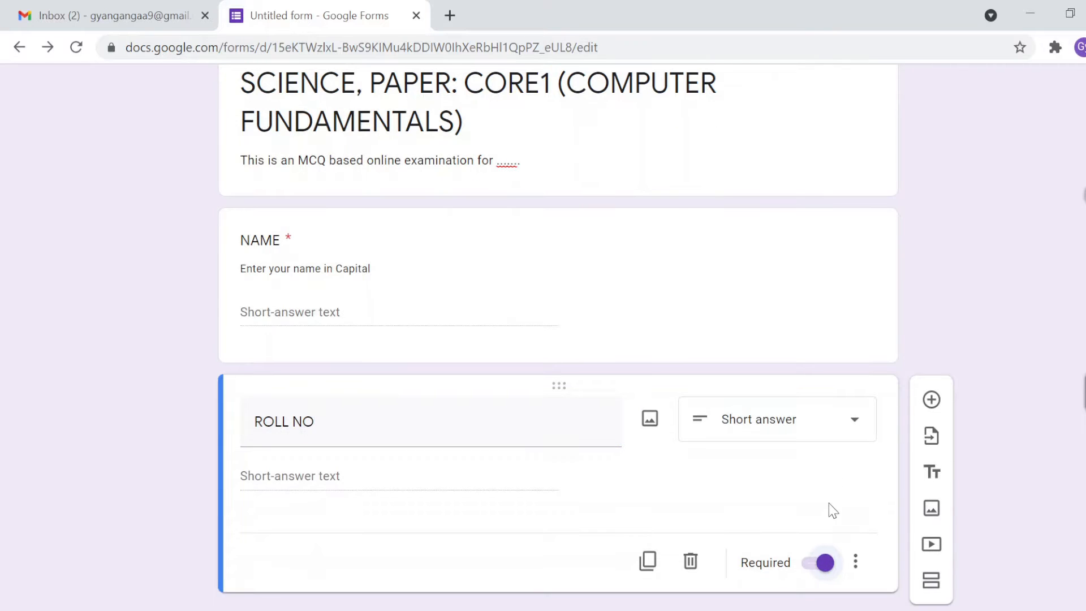
click(821, 427)
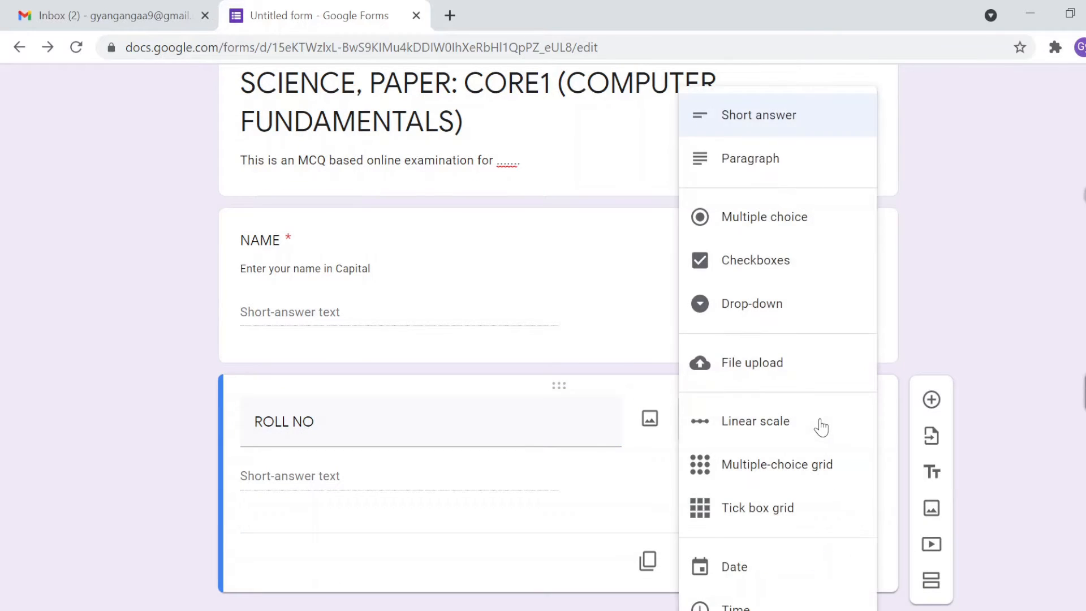
click(821, 128)
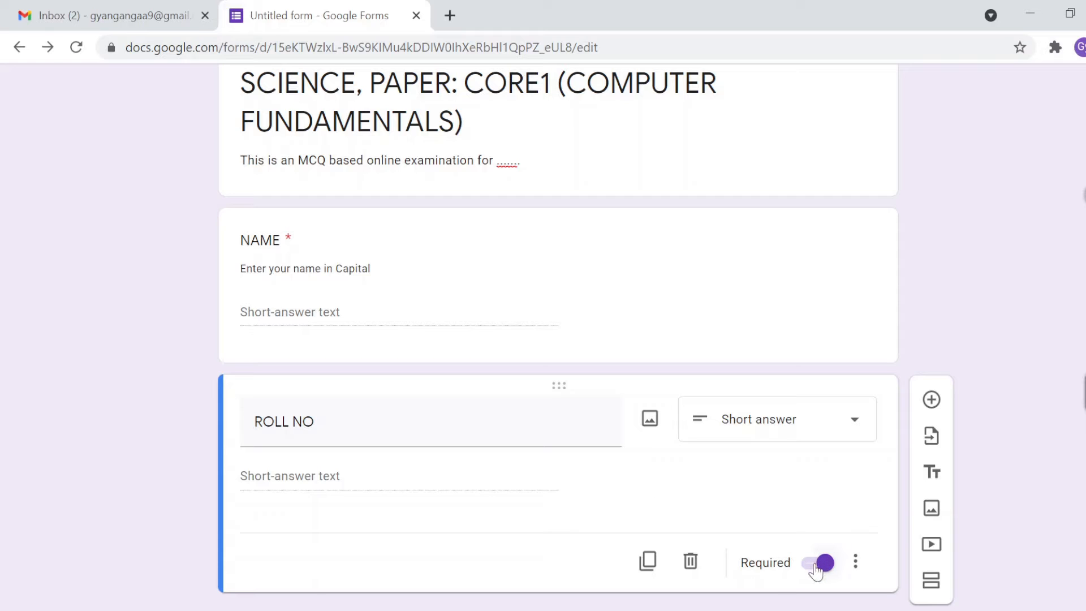
Step: Describe the ROLL NO question as 'Type your exam roll number'
click(855, 564)
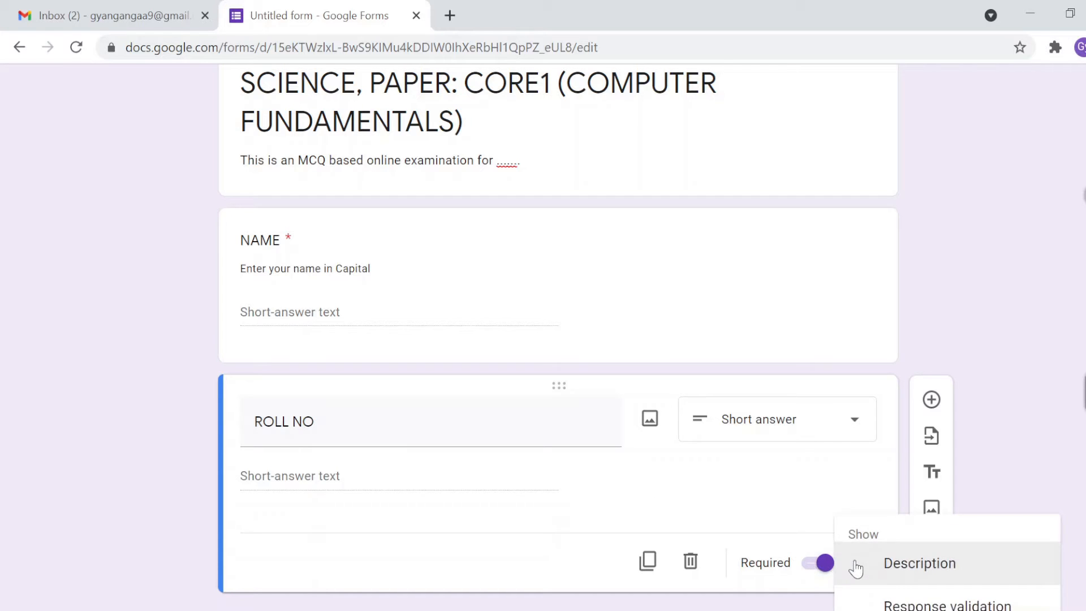
click(897, 563)
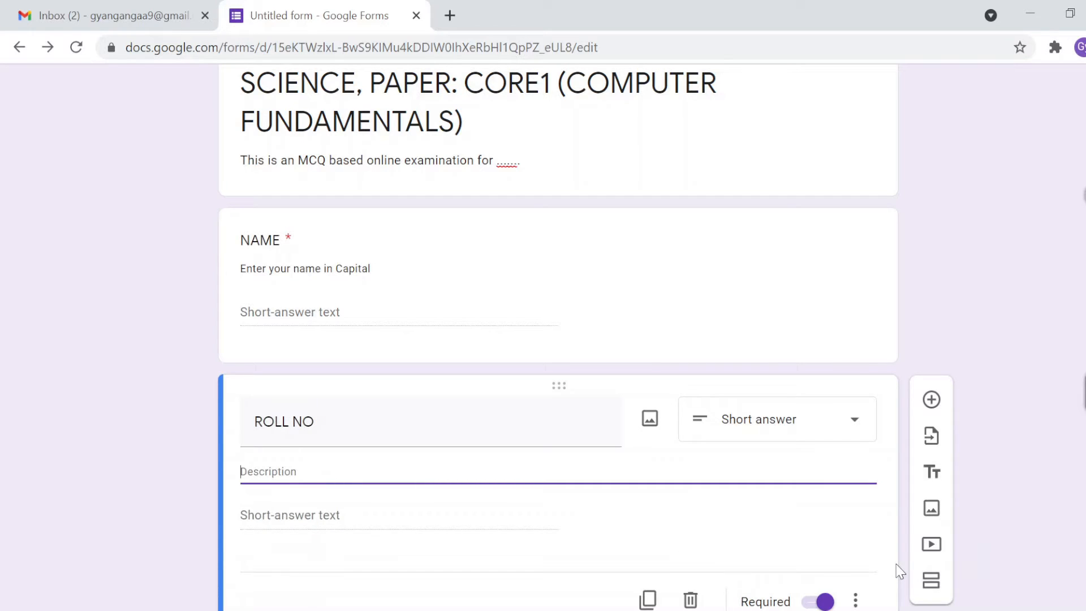
text(Type )
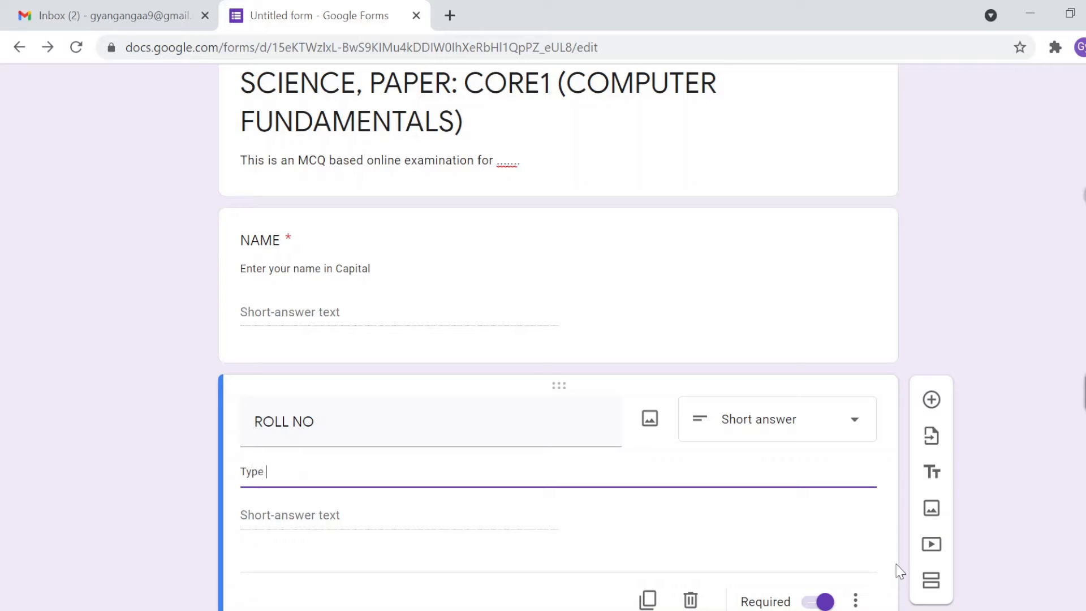
text(your exam roll number)
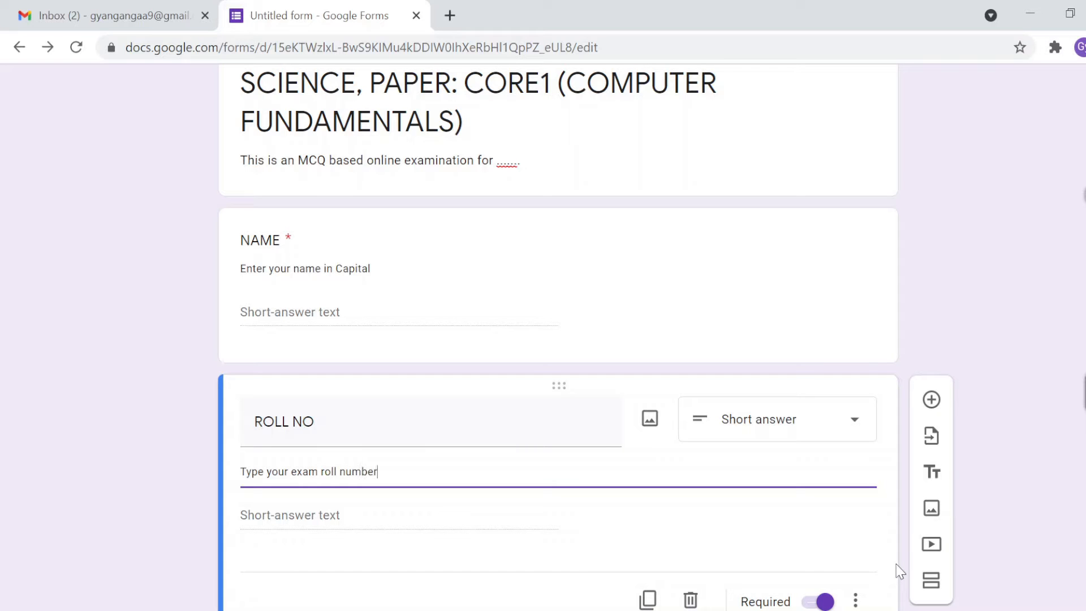
scroll(486, 459, down, 1)
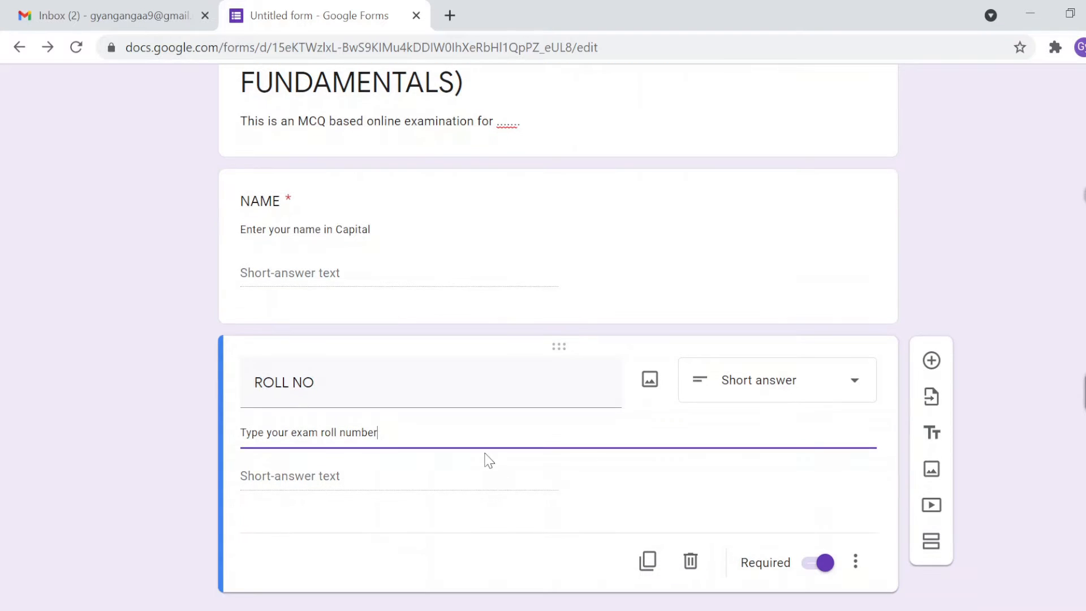
Step: Add a required Short answer question titled 'Mobile No.' below ROLL NO
click(932, 361)
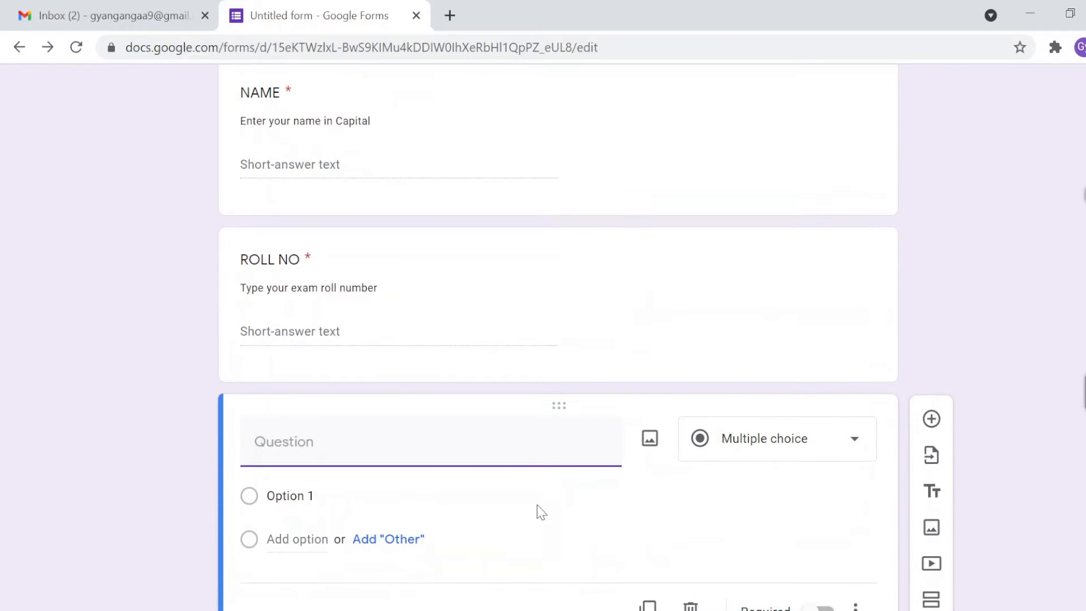
text(mob)
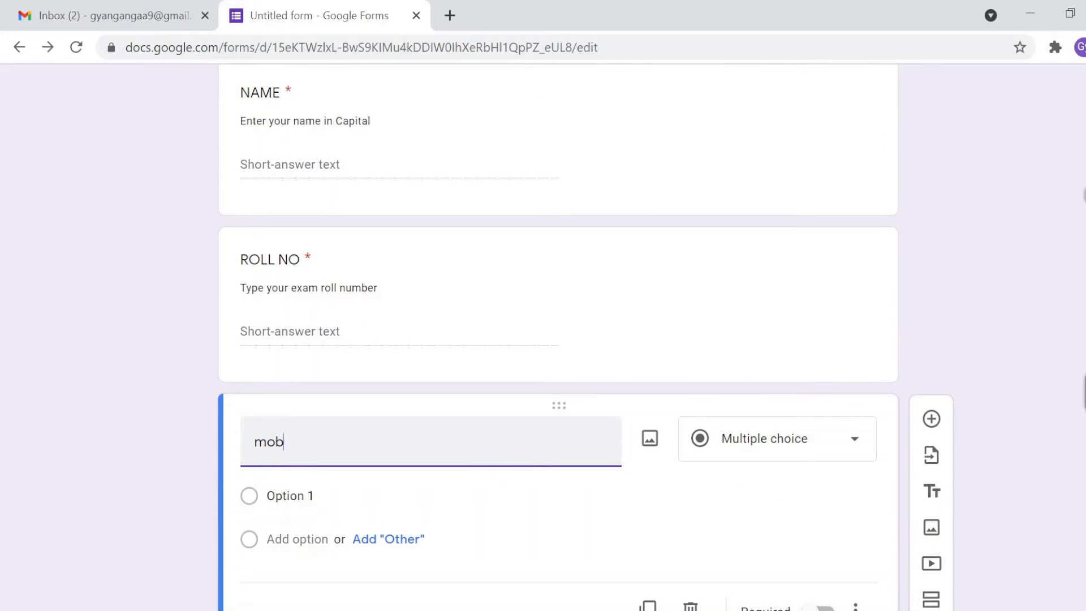
text(ile no.)
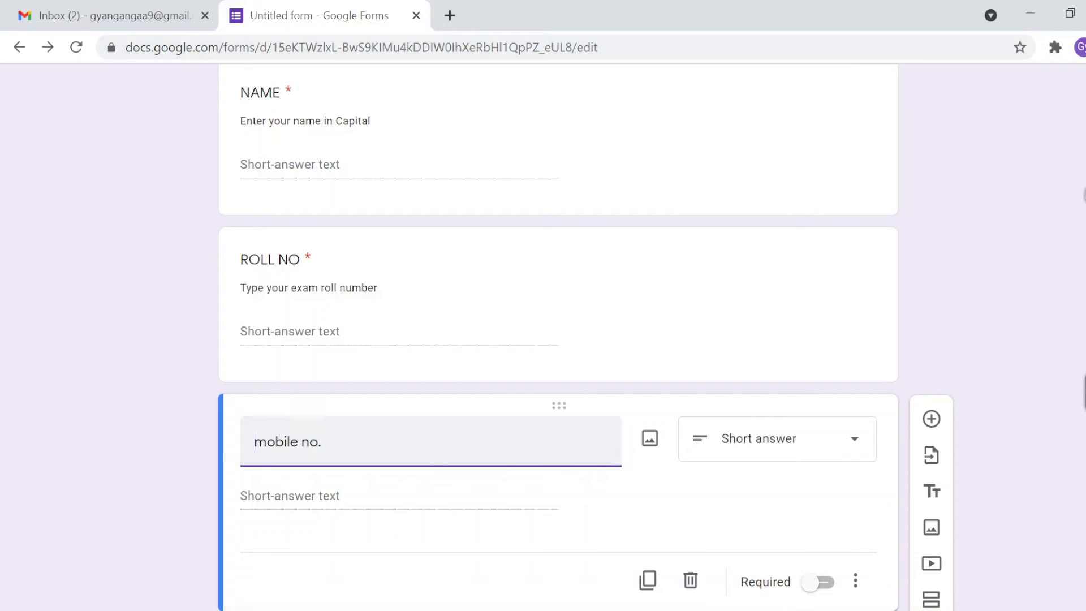
text(M)
key(Delete)
key(BackSpace)
key(BackSpace)
key(BackSpace)
text(No.)
scroll(558, 339, down, 1)
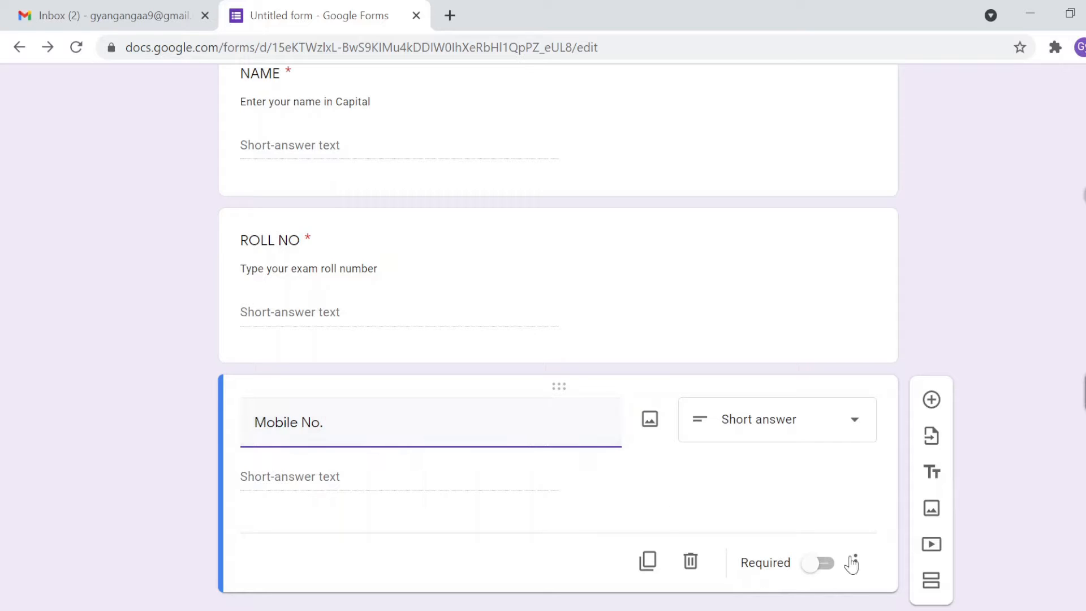
click(834, 572)
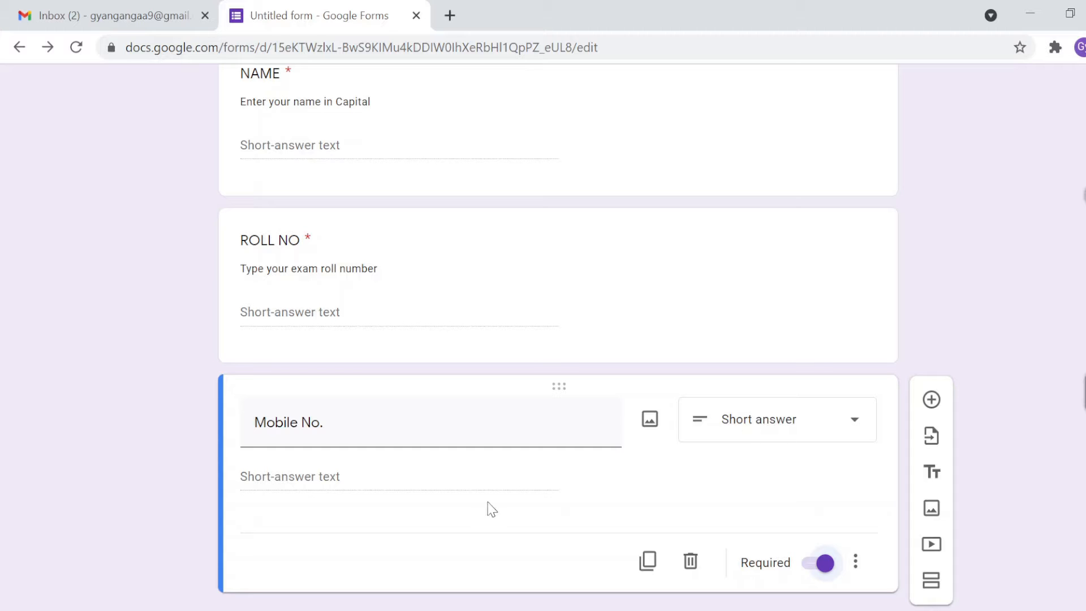
scroll(488, 506, up, 1)
scroll(490, 507, down, 1)
scroll(489, 505, up, 2)
scroll(489, 504, up, 1)
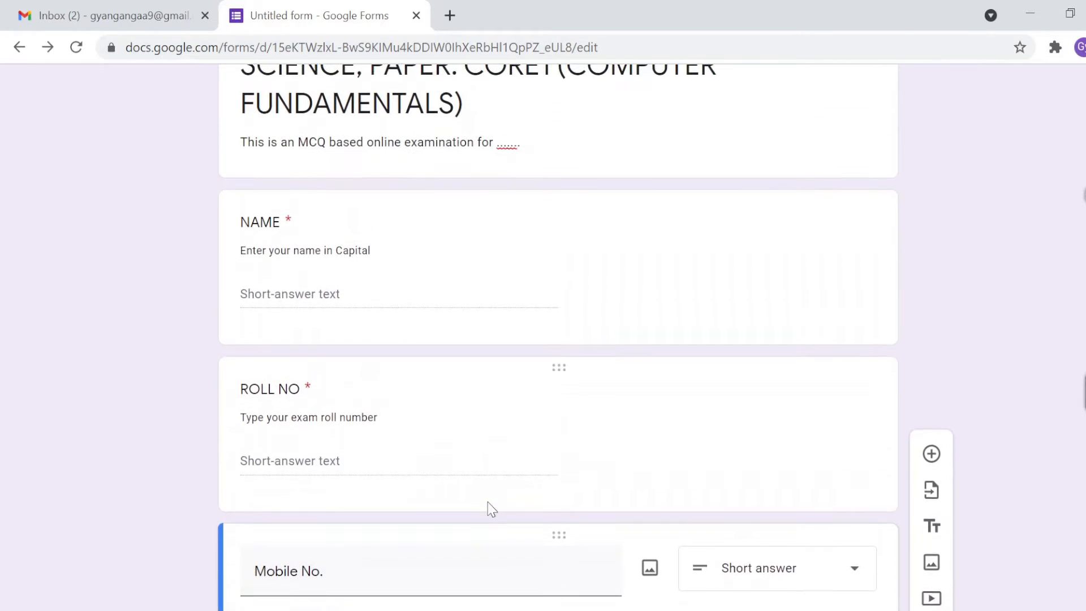
scroll(489, 507, up, 1)
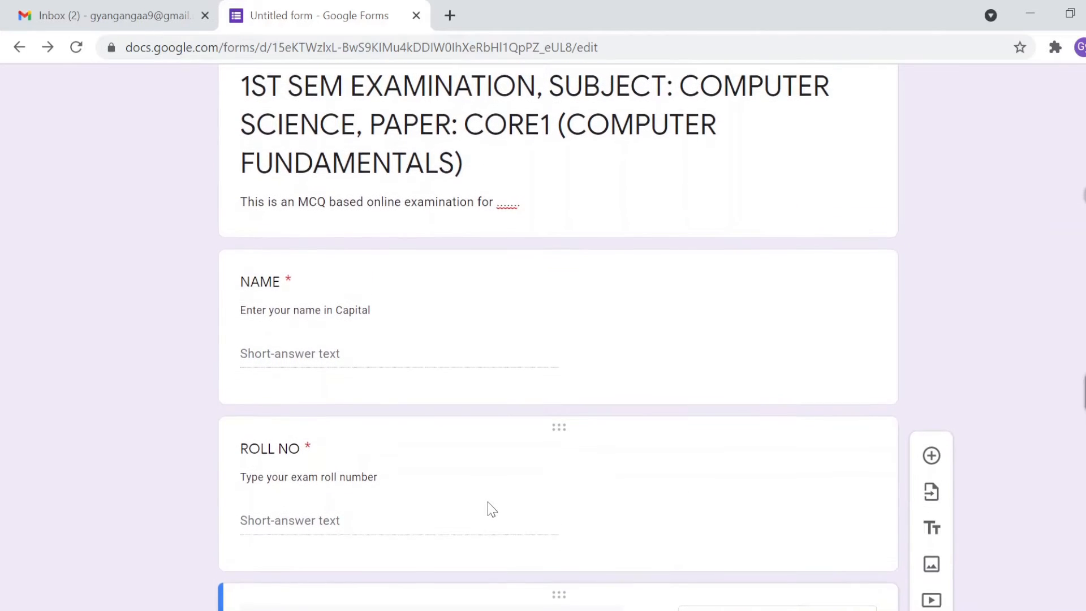
scroll(490, 508, down, 3)
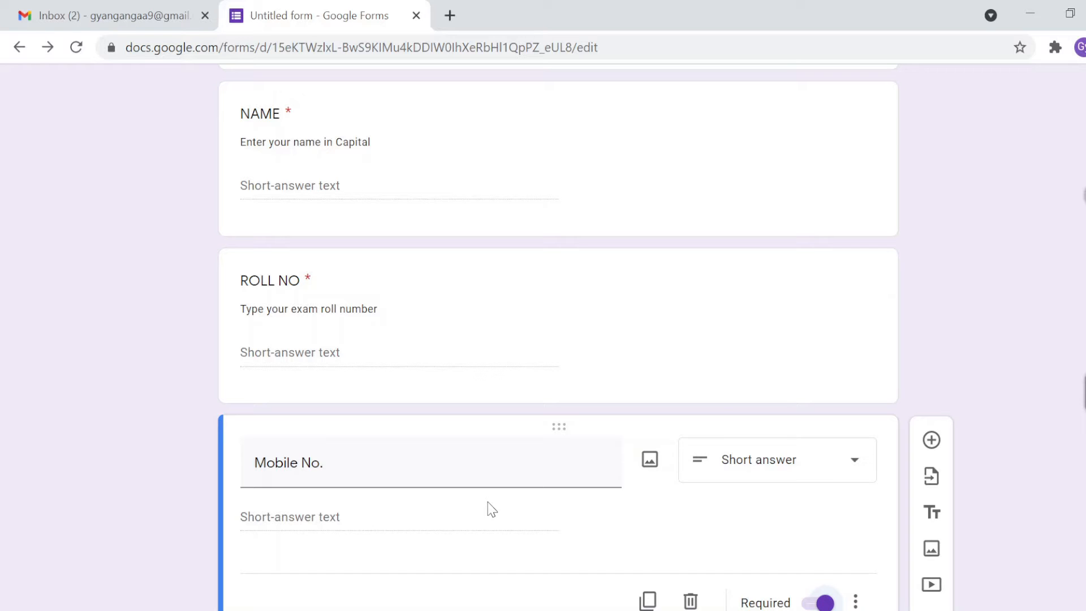
scroll(491, 509, down, 1)
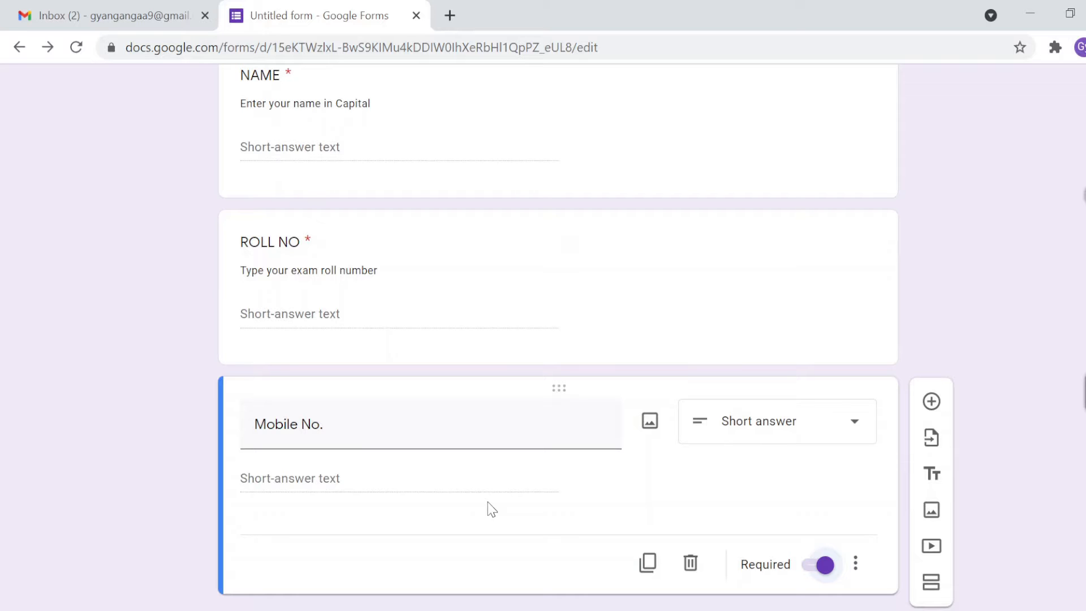
scroll(491, 509, up, 5)
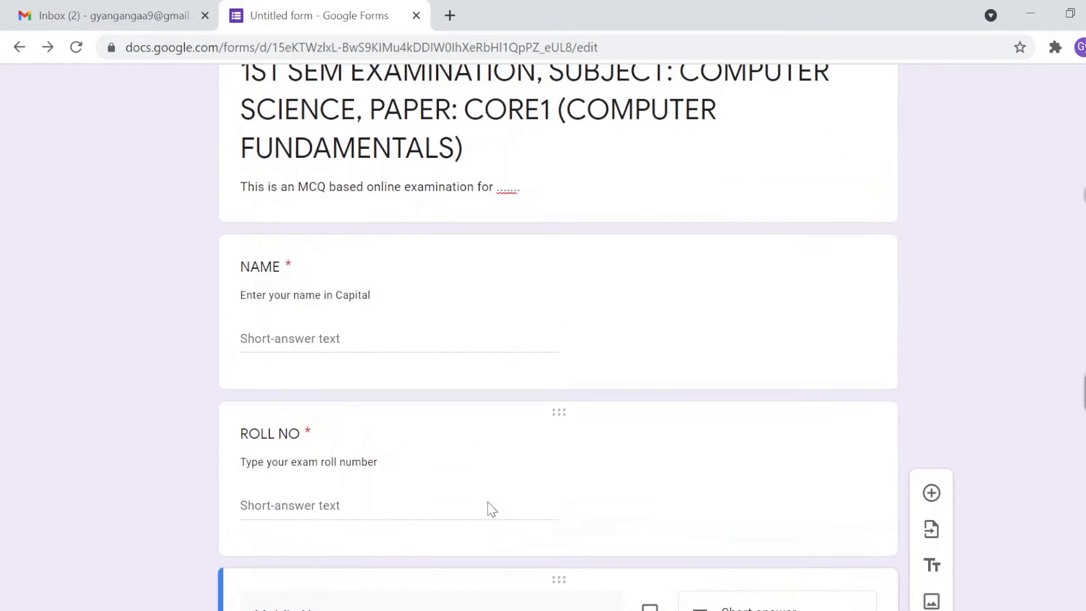
scroll(487, 501, down, 5)
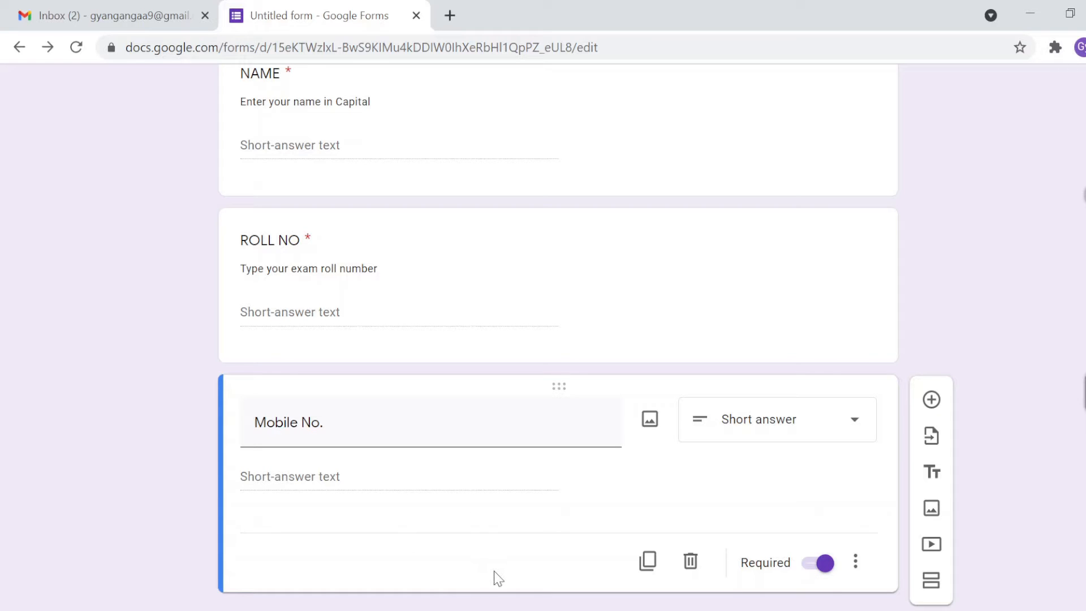
Step: Add Section 2 of 2 following the Mobile No. question
click(941, 590)
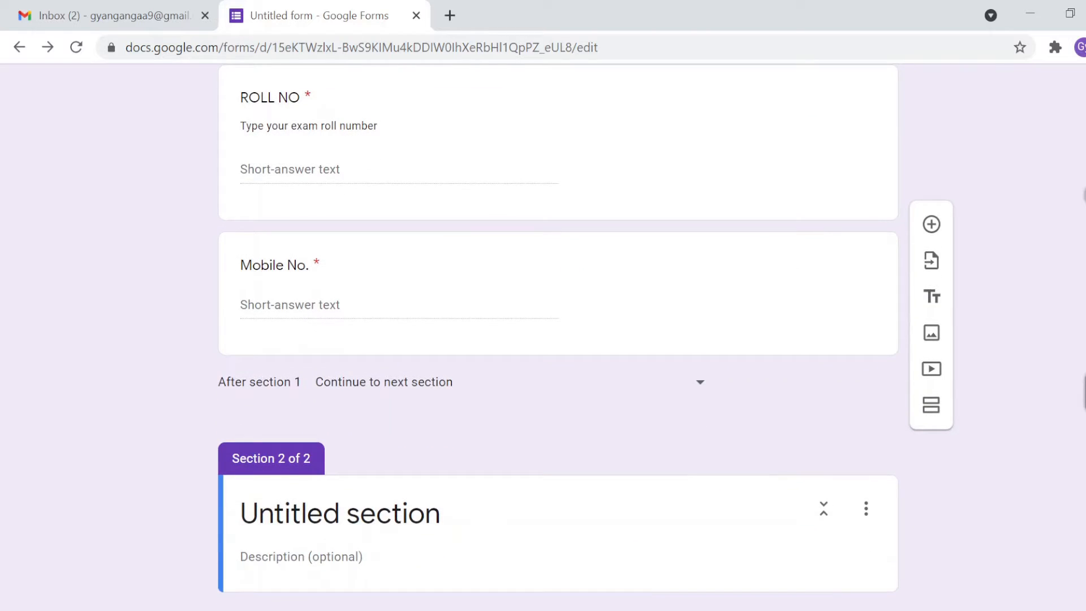
scroll(206, 453, up, 10)
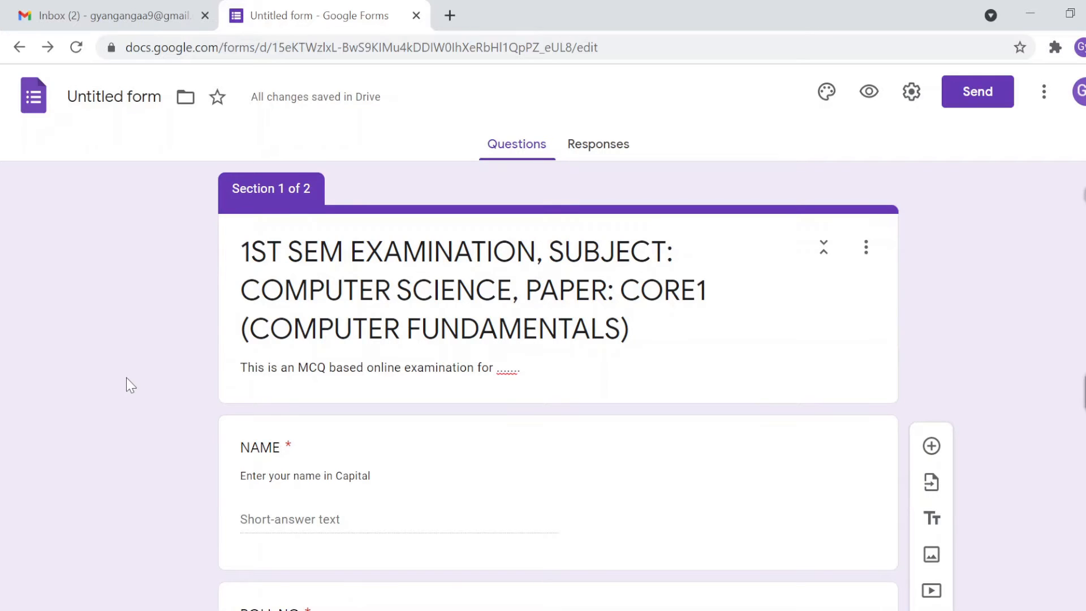
scroll(127, 378, down, 9)
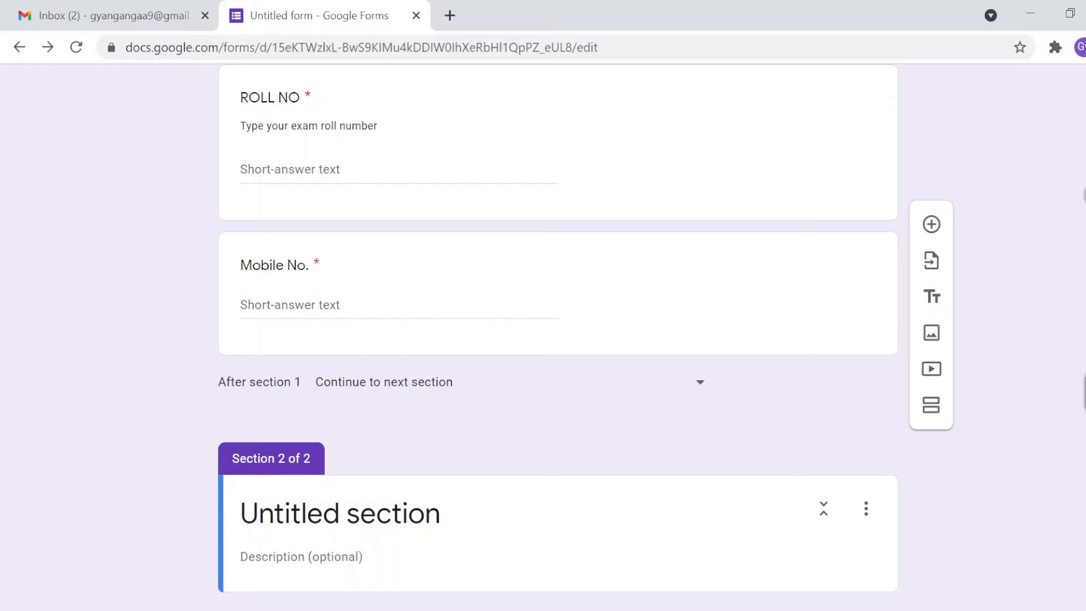
Step: Name section 2 'Answer All Questions', describe it 'Each question caries one mark.', and add a question
click(339, 513)
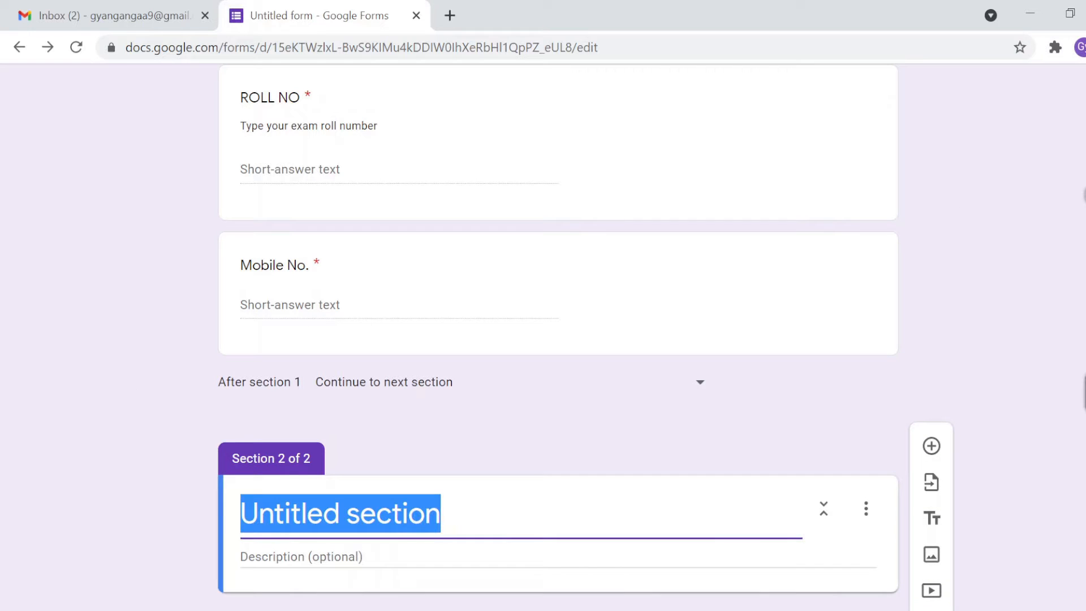
text(Answer )
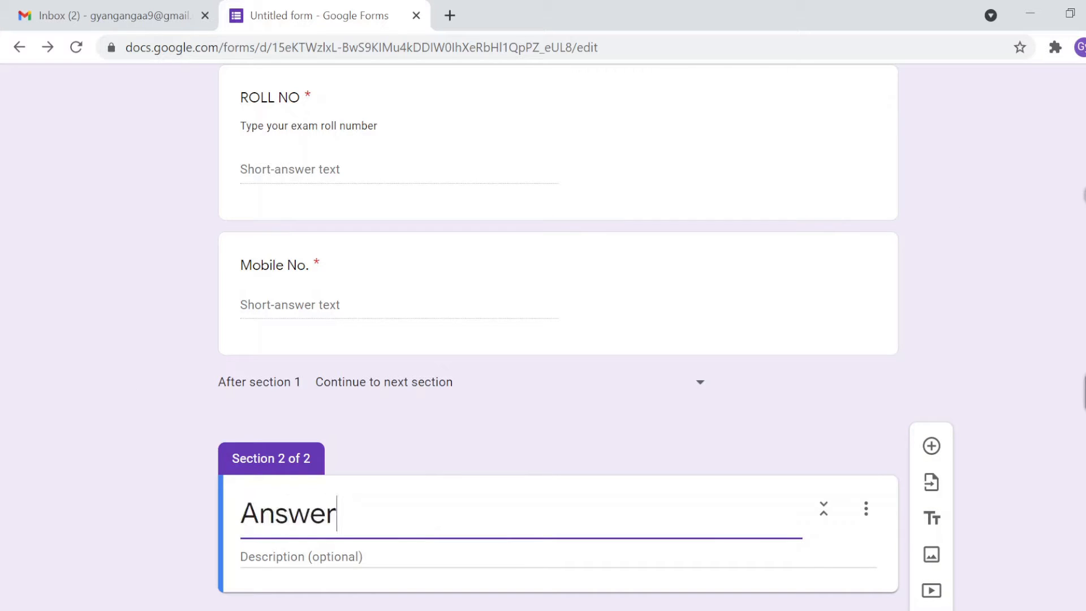
text(All Que)
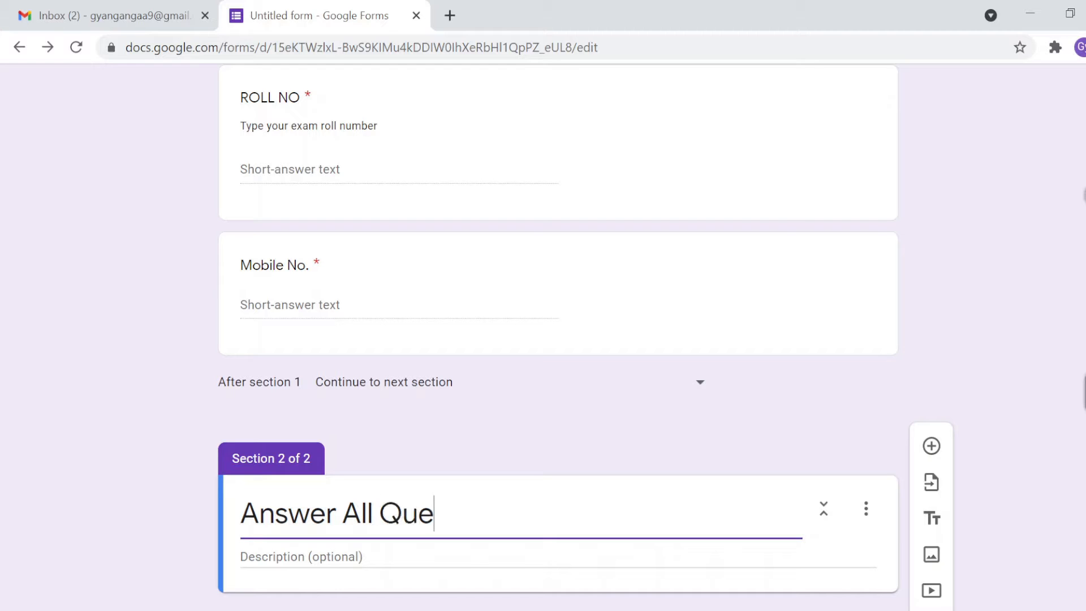
text(stions)
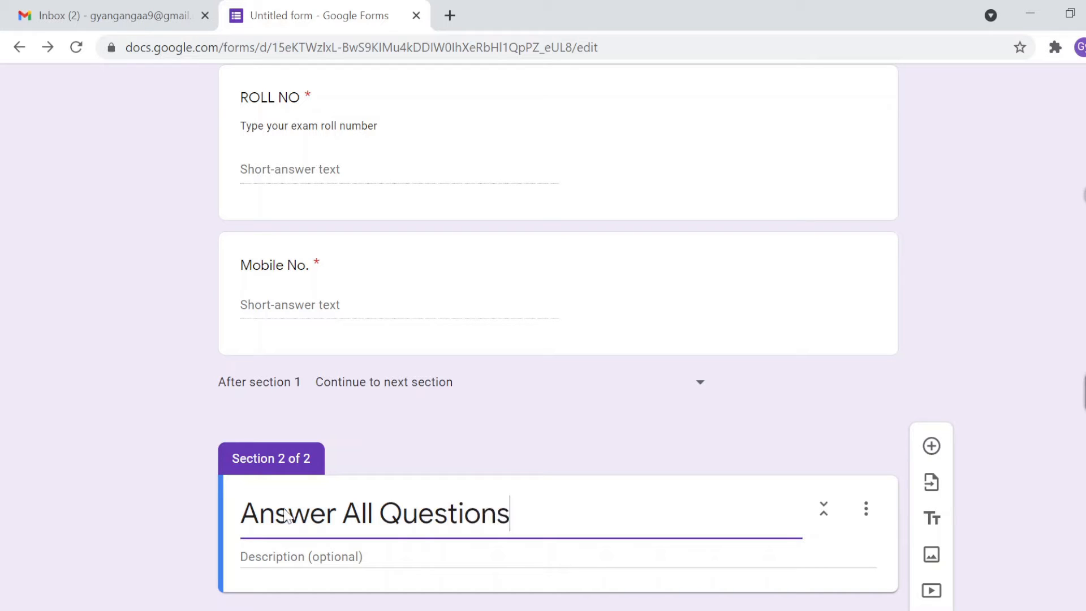
click(274, 557)
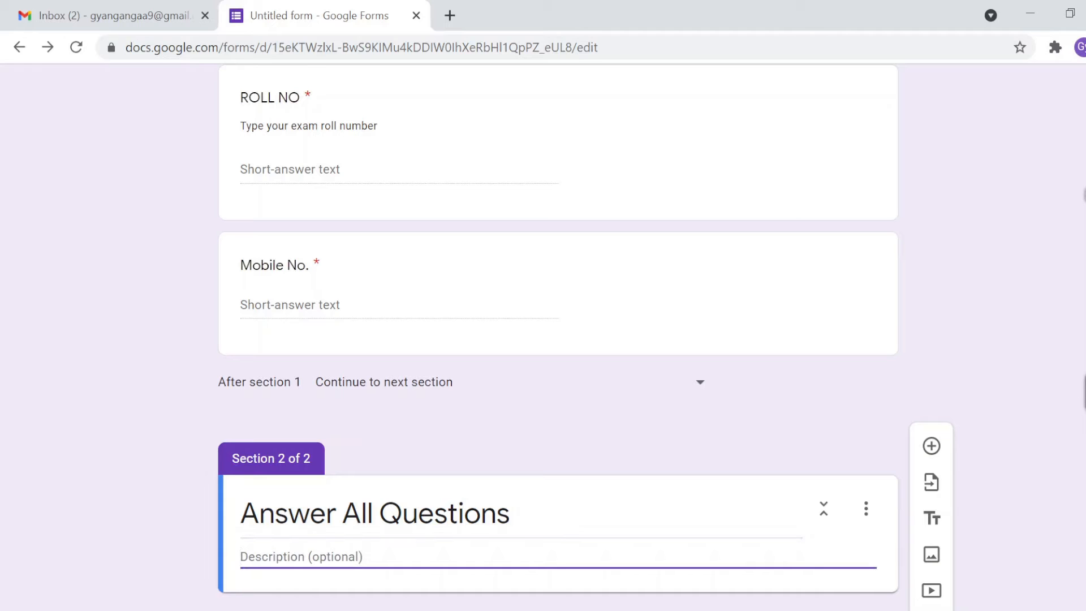
text(Eac)
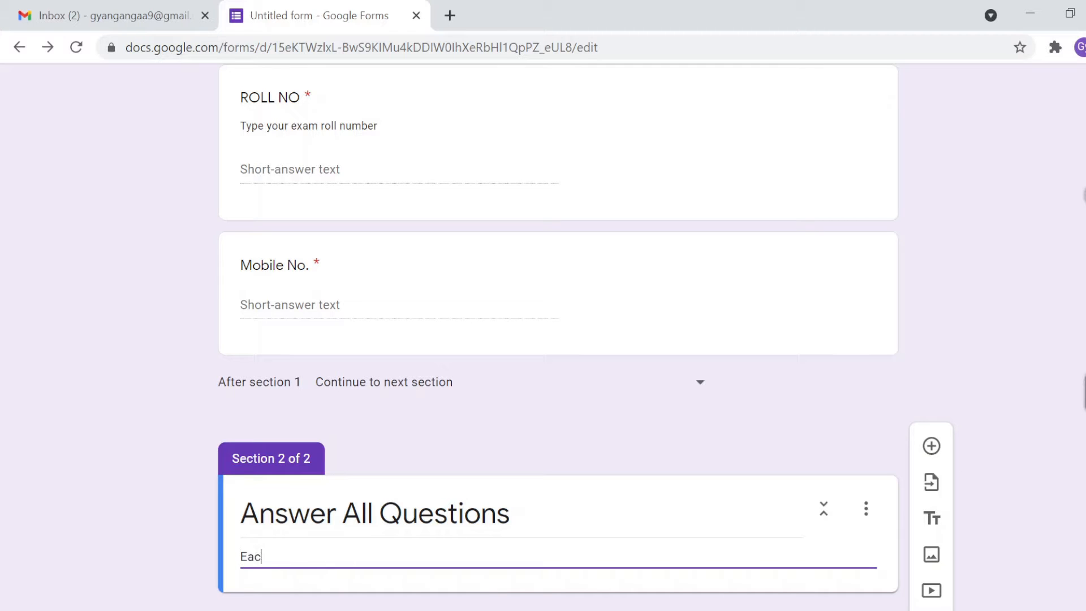
text(h question caries )
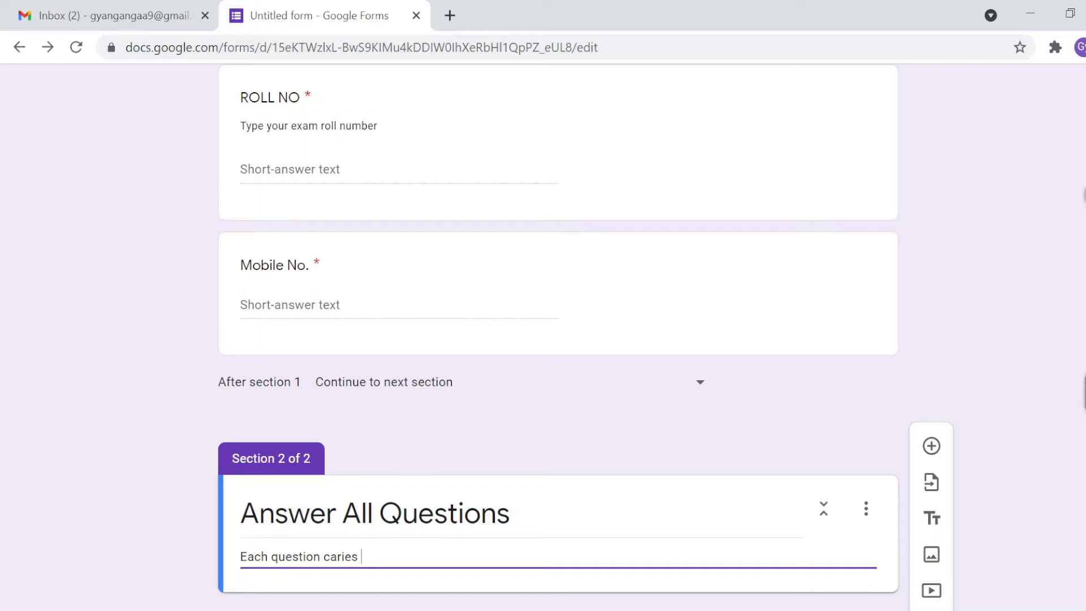
text(one mark.)
key(shift+Tab)
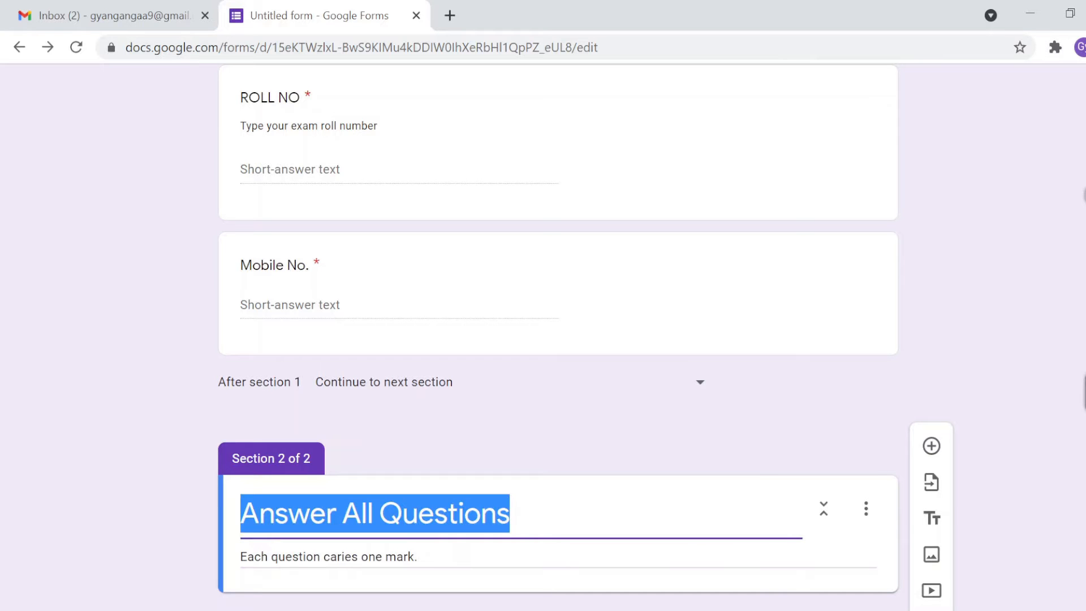
key(Right)
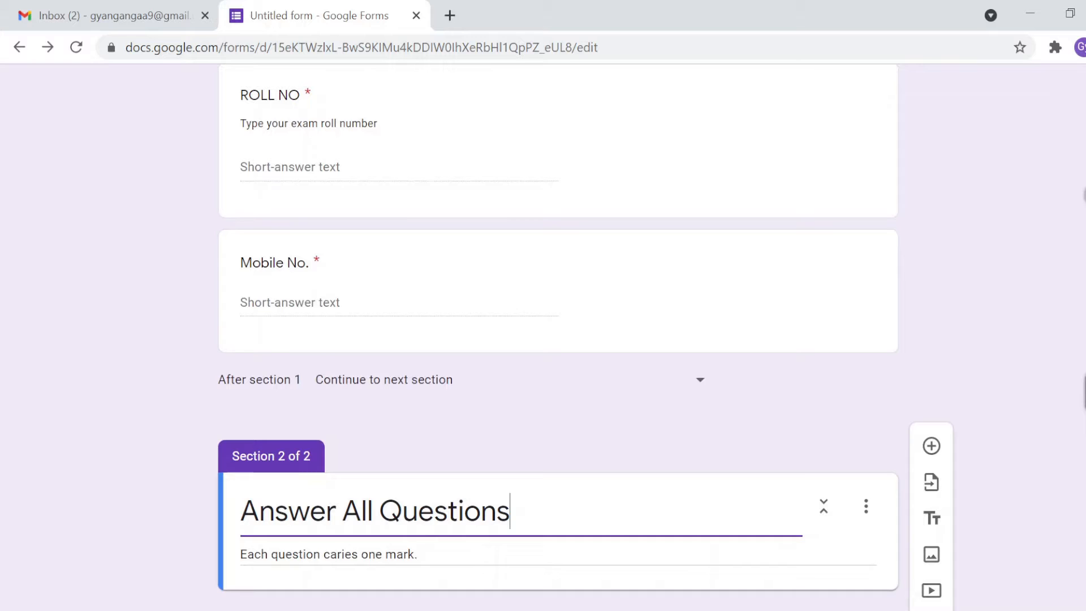
key(Tab)
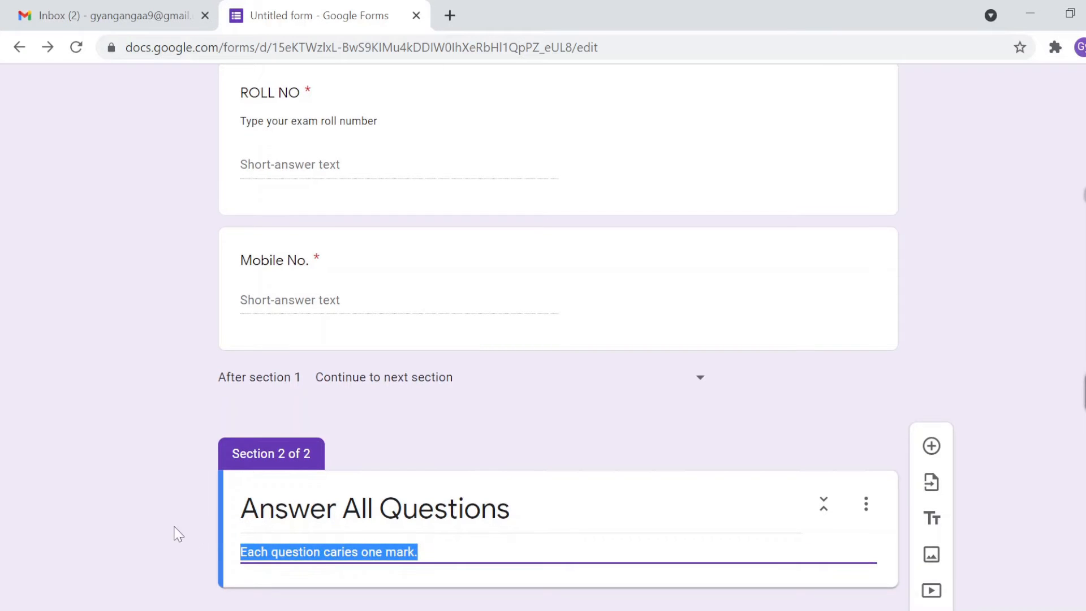
click(175, 528)
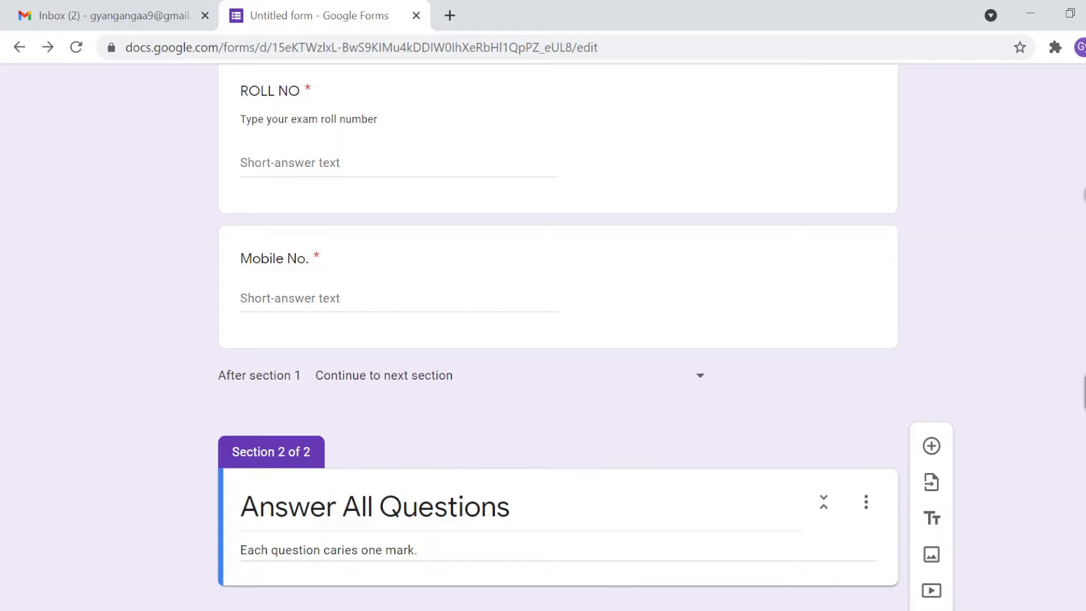
click(932, 447)
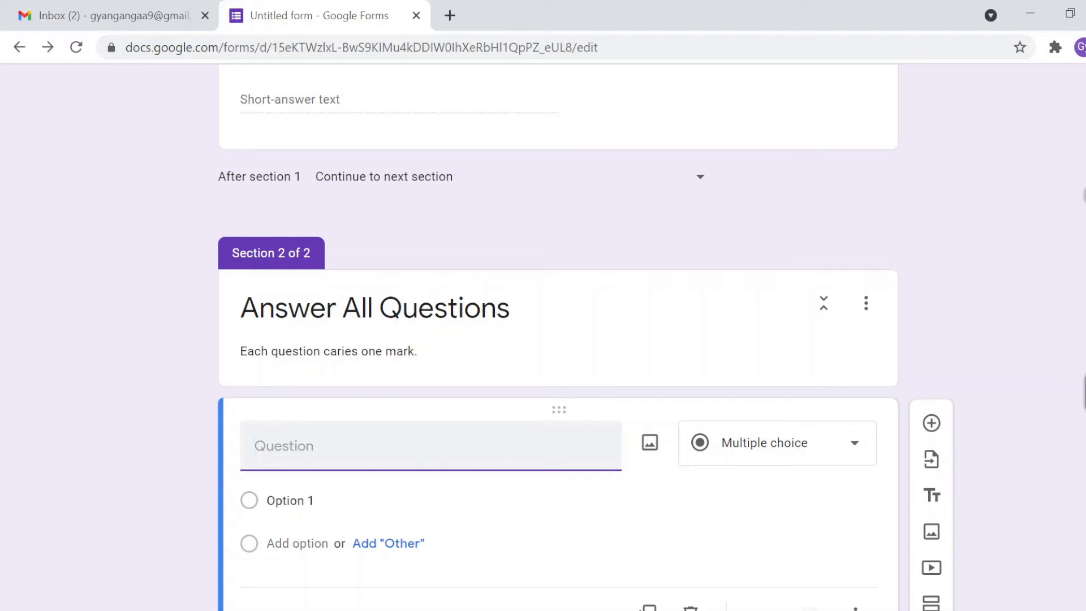
Step: Title the multiple-choice question 'What is the full form of CPU?' without numbering
text(1. What is the full)
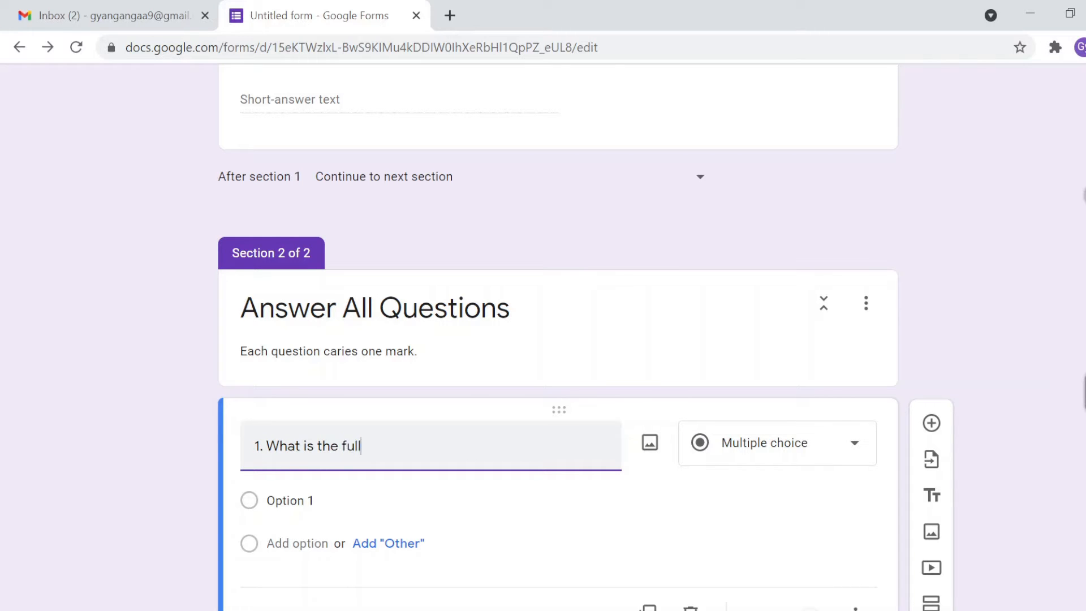
text( form of CPU?)
key(BackSpace)
key(BackSpace)
key(BackSpace)
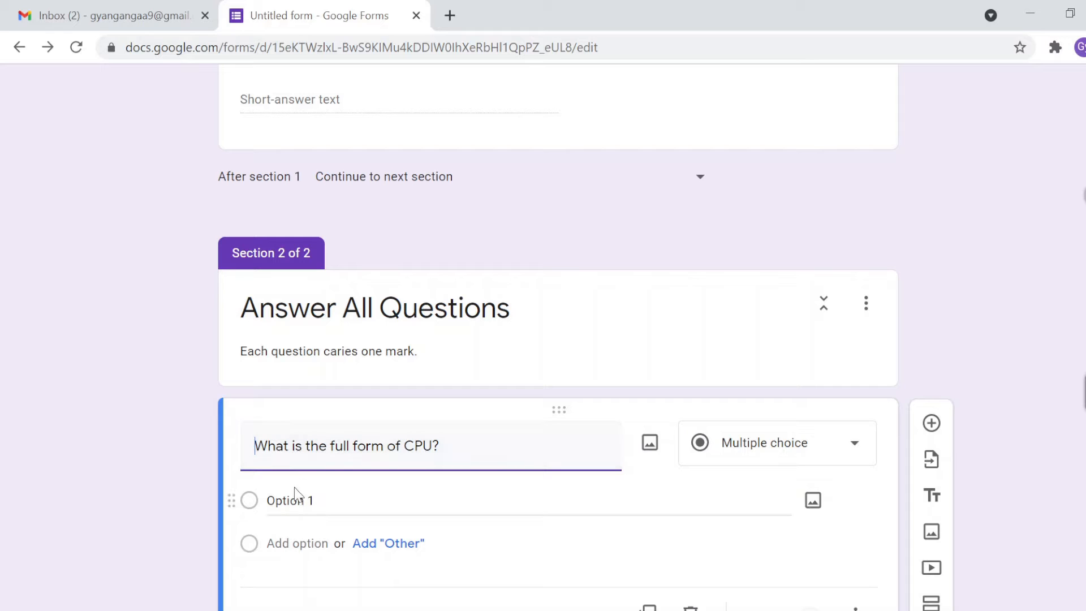
scroll(671, 418, down, 1)
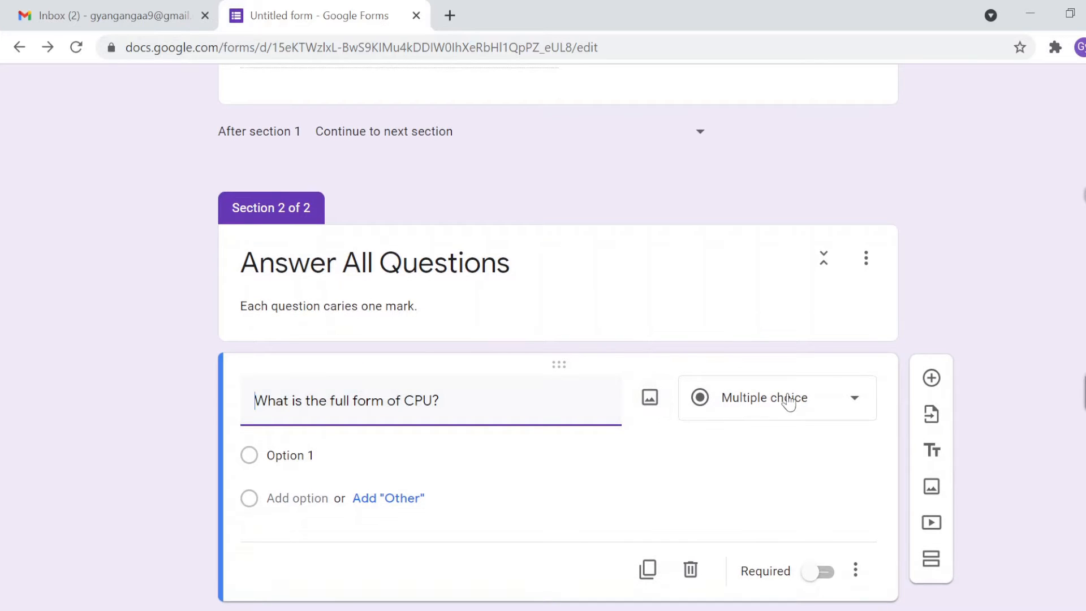
click(832, 403)
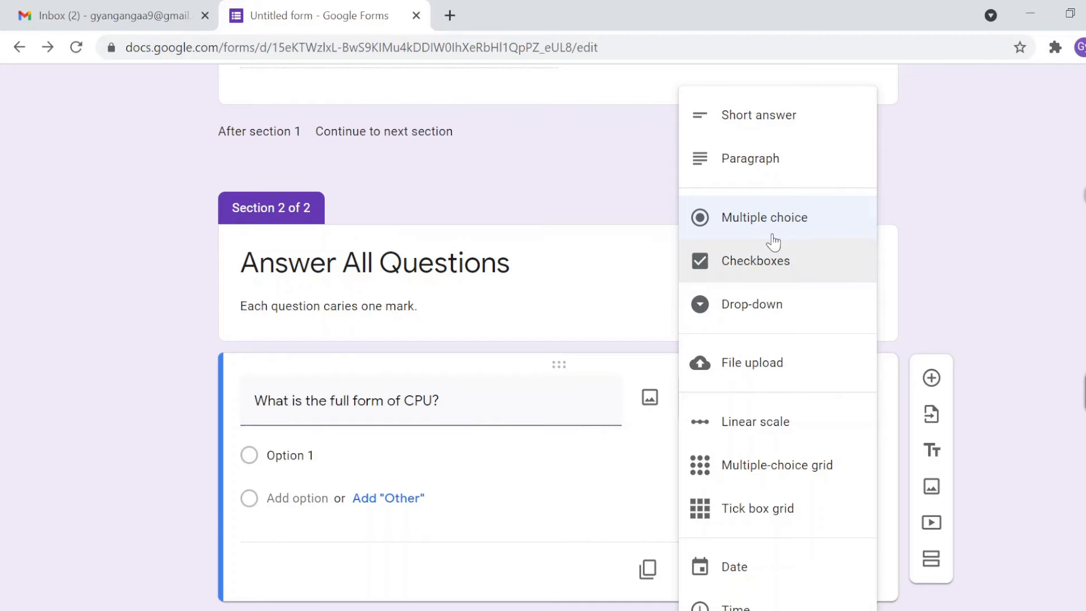
click(754, 225)
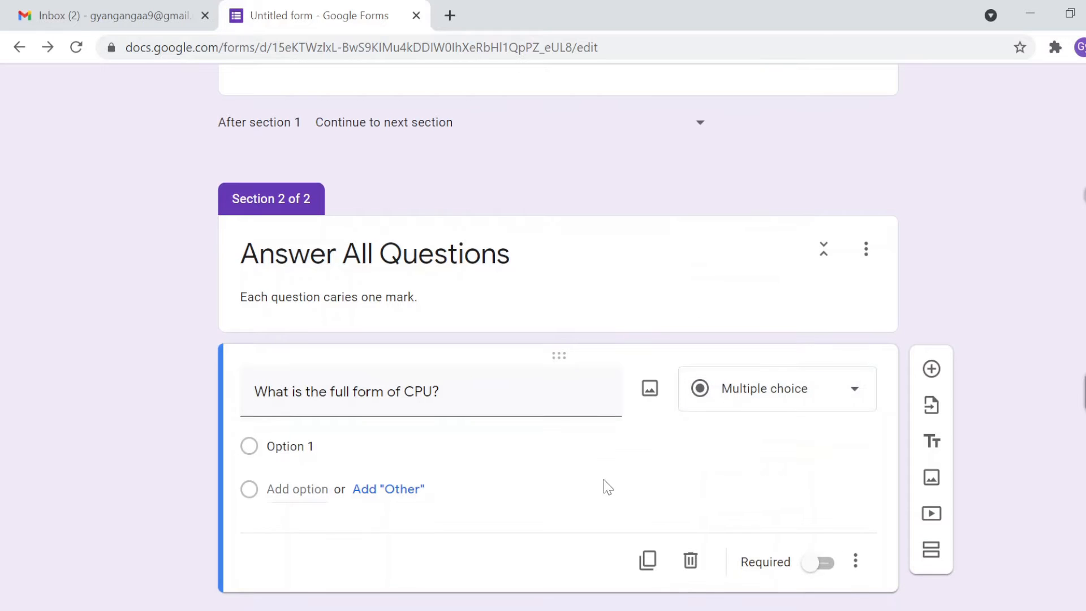
click(291, 447)
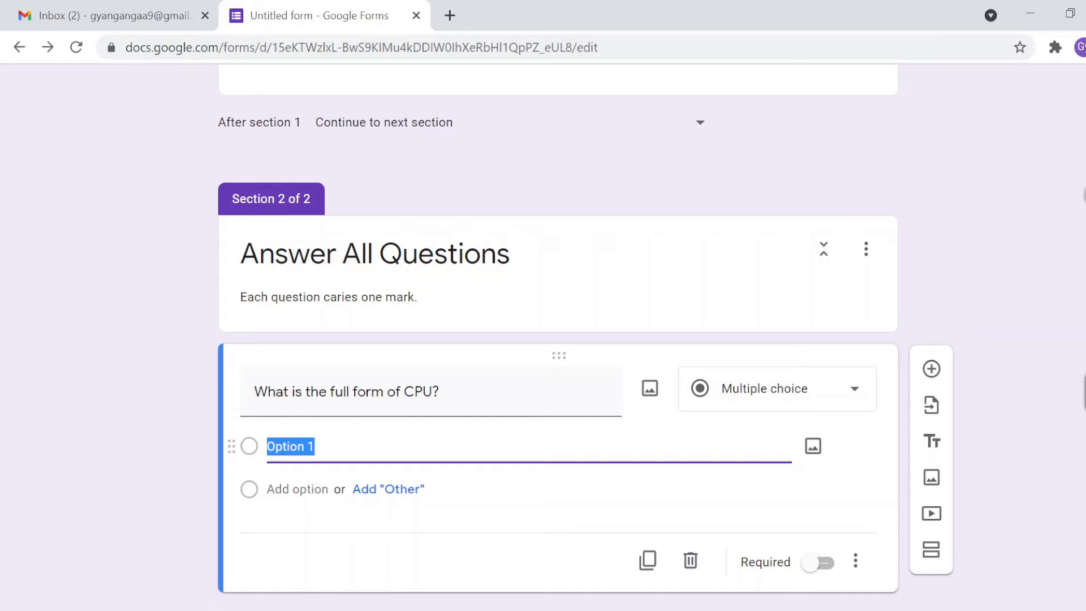
Step: Enter the CPU choices: Central Processing Unit, Central Program Unit, Control Program Unit, Central Processing Utility
text(Cen)
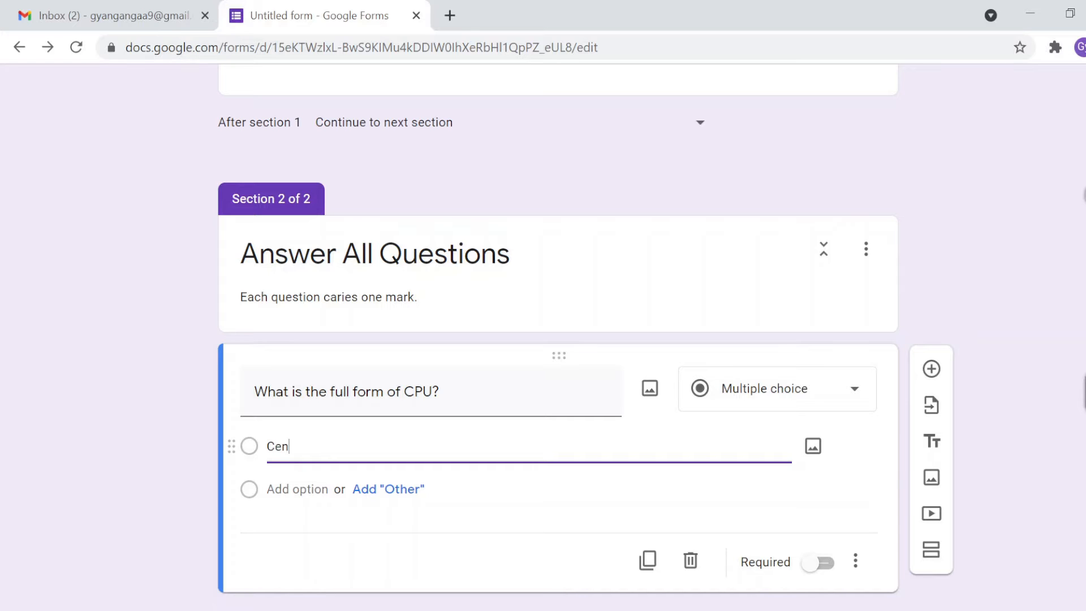
text(tral Processing)
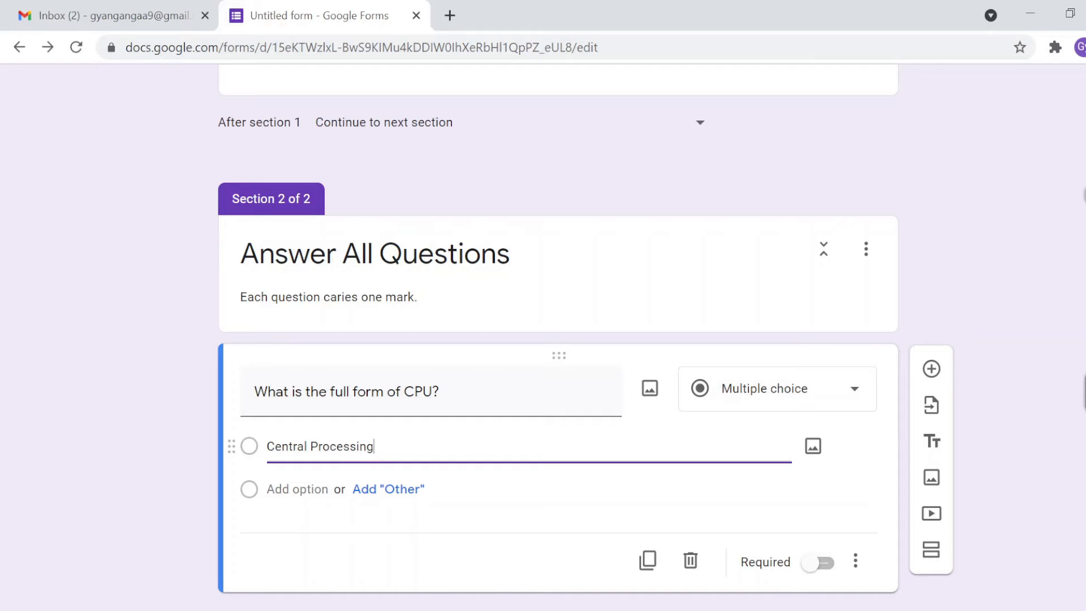
text( Unit)
key(Return)
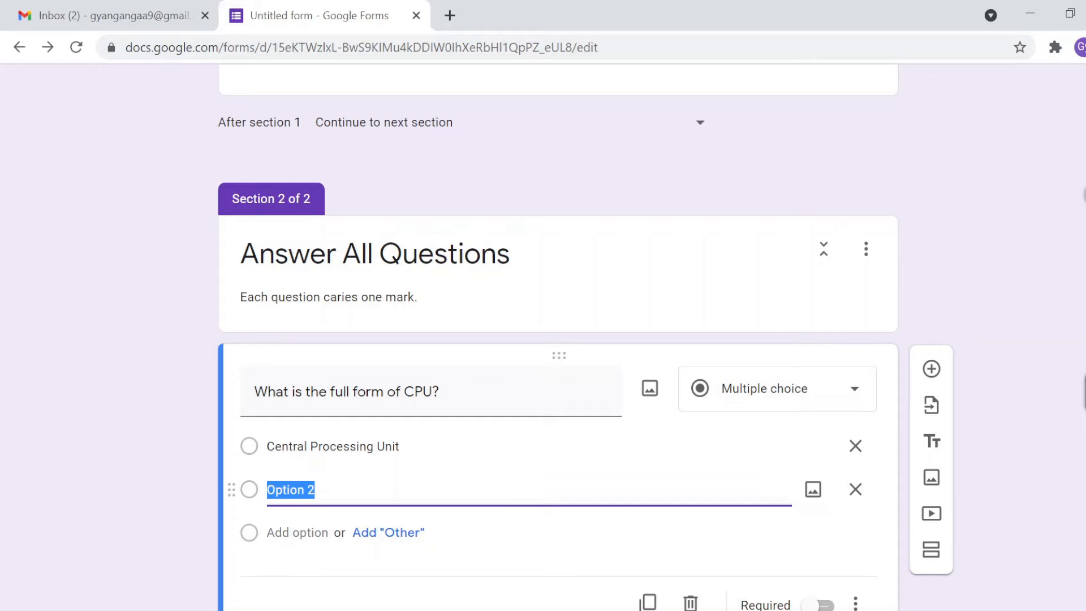
text(Cent)
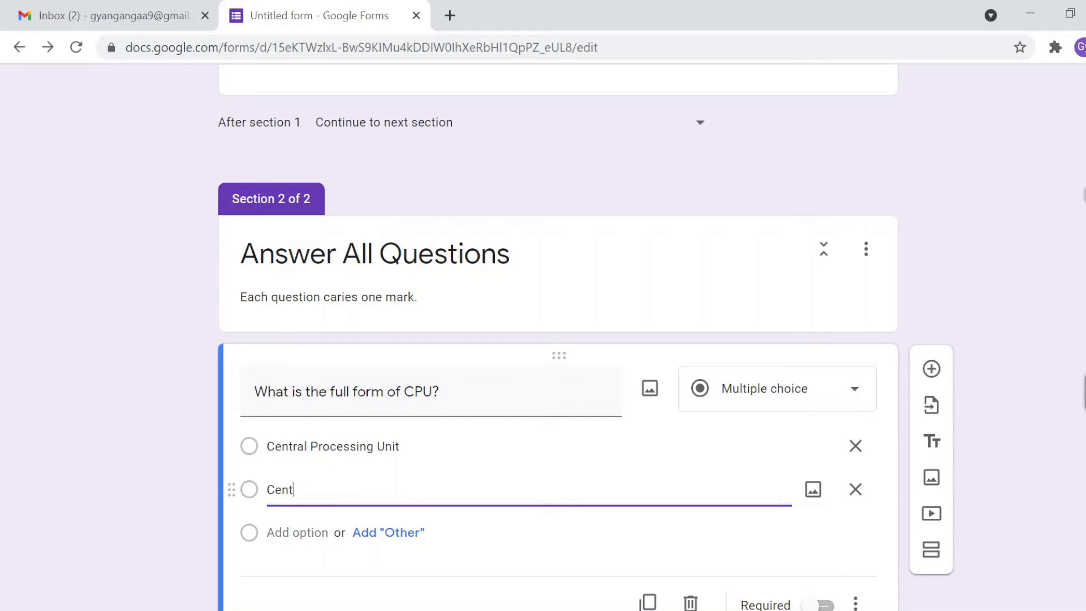
text(ral Program Unit)
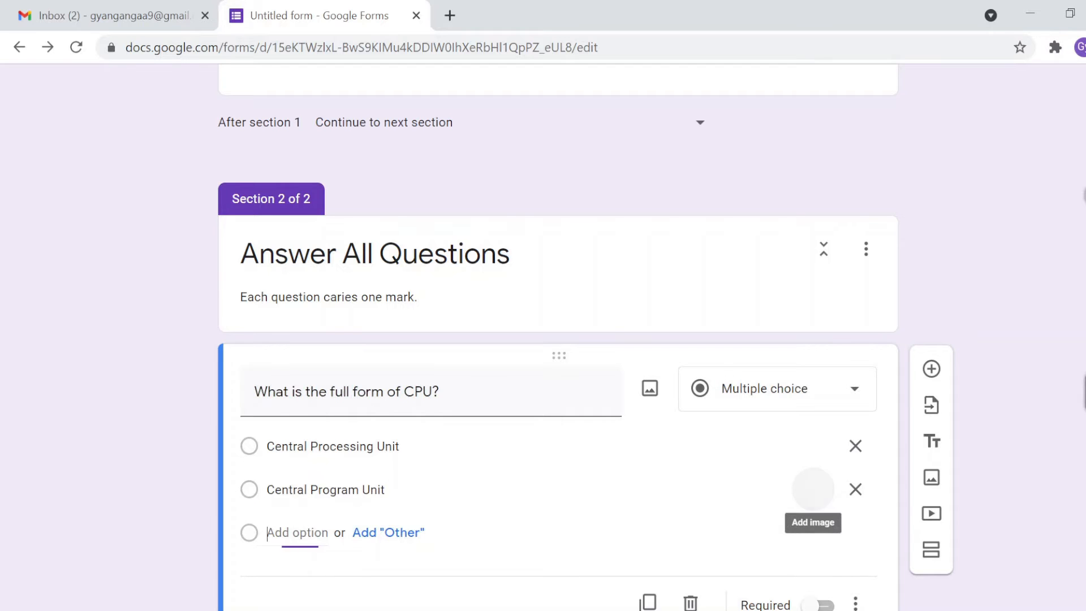
click(294, 532)
text(Control)
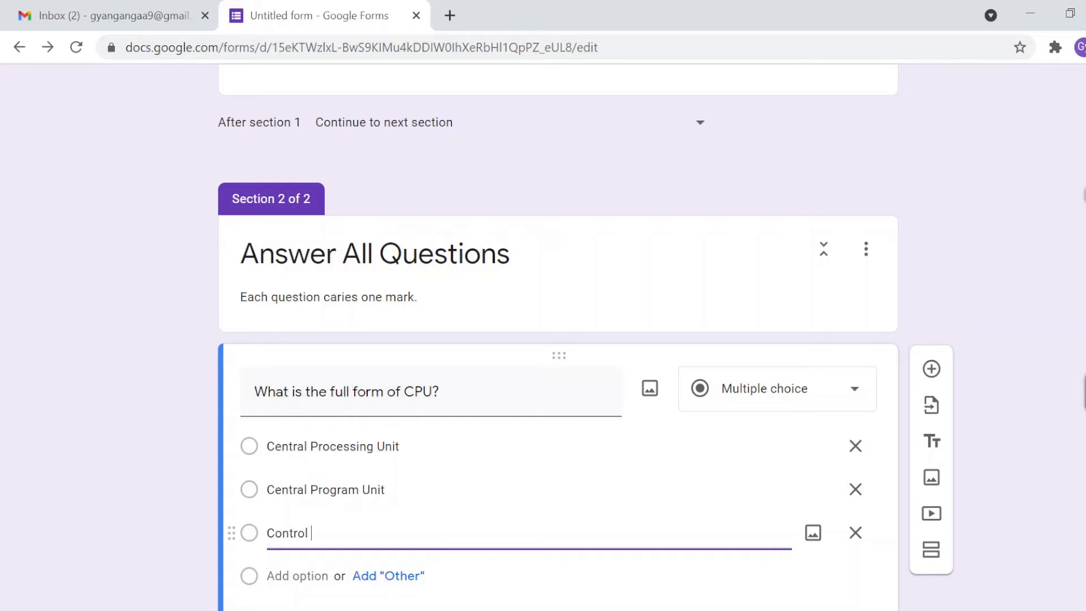
text( Program Unit)
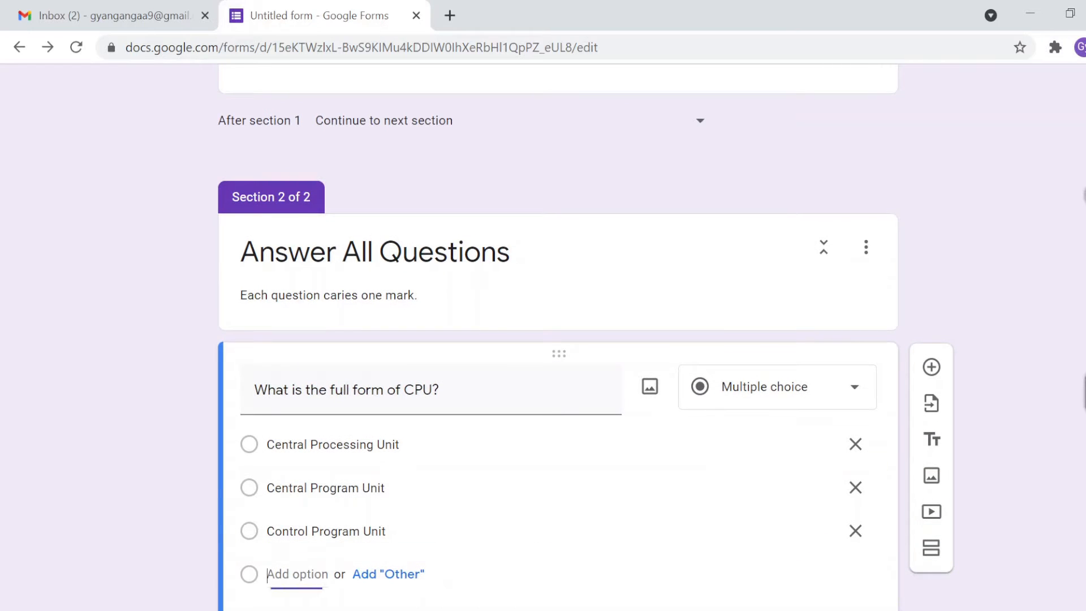
click(297, 576)
text(Centra)
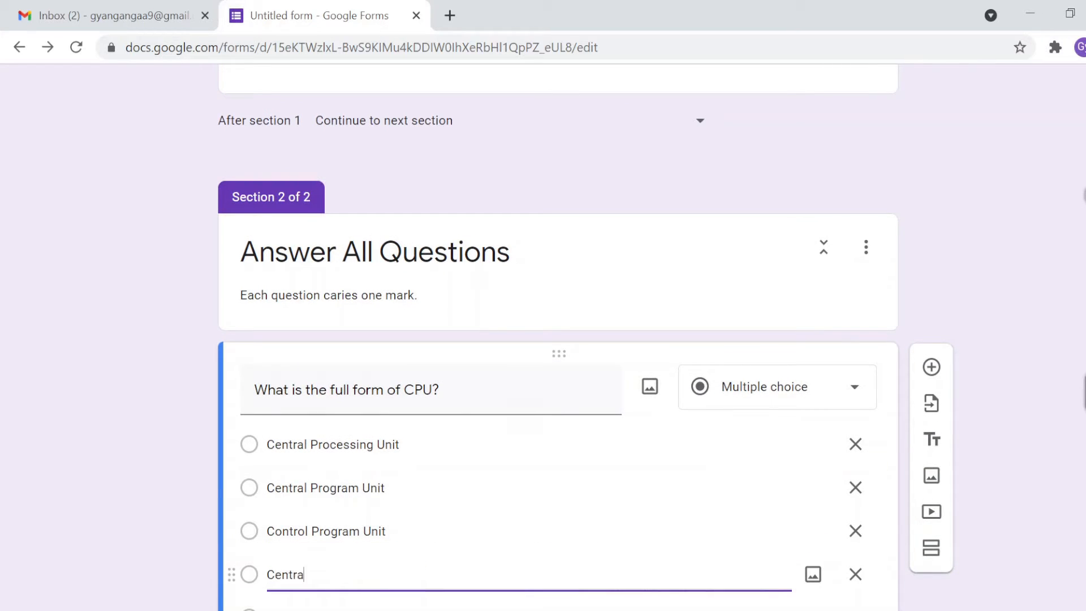
text(l Processing Utility)
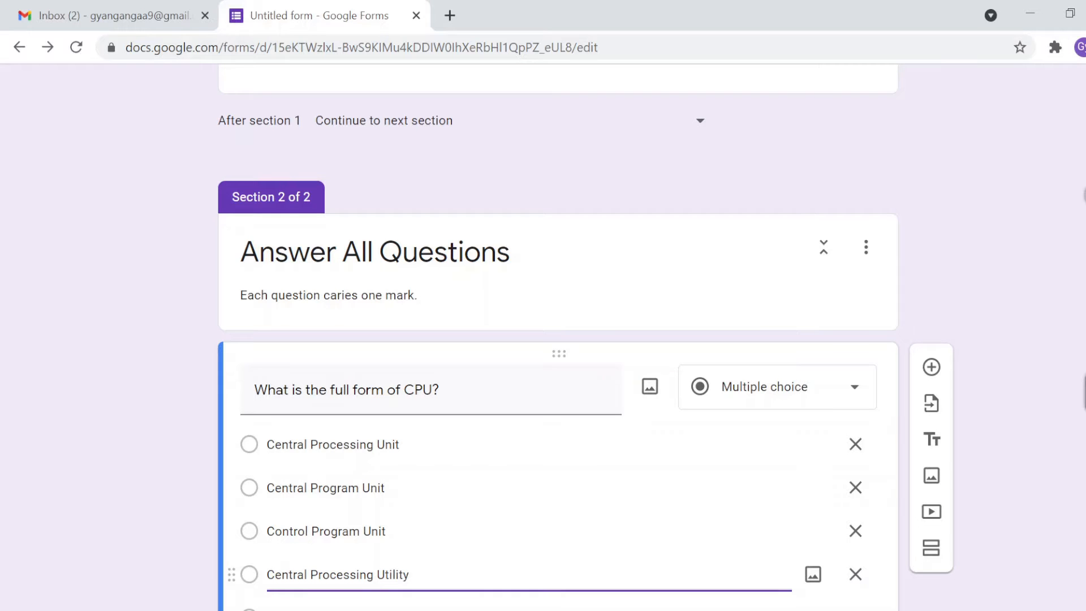
scroll(184, 486, down, 1)
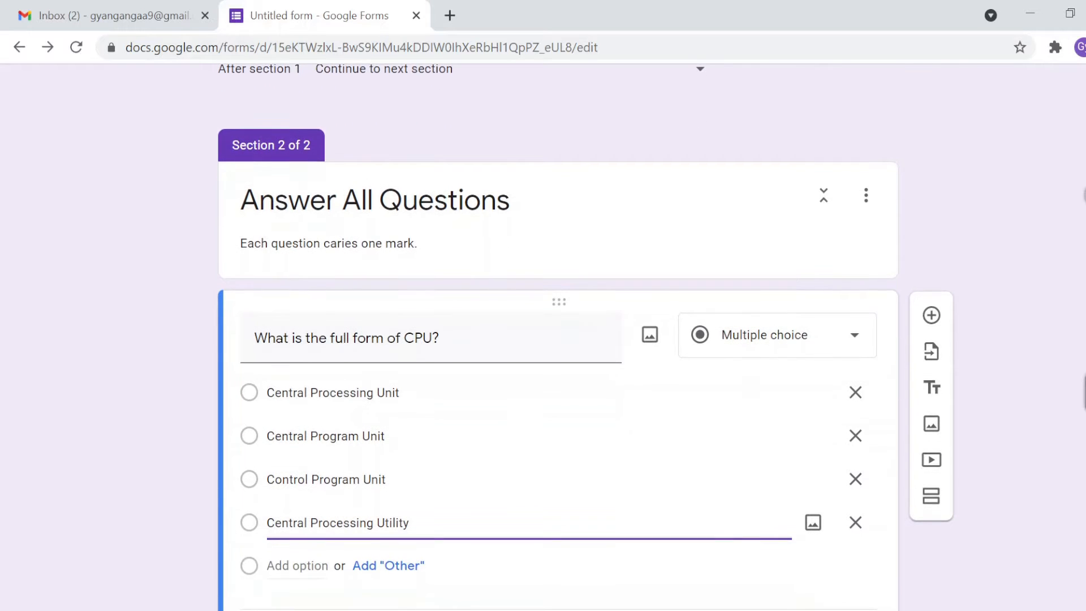
click(180, 484)
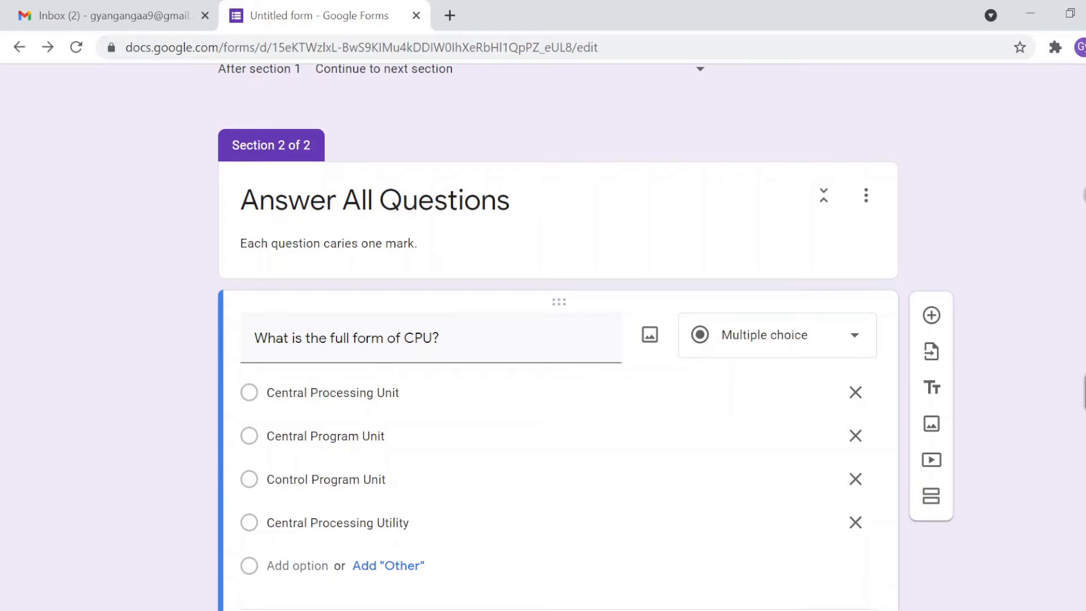
Step: Mark the CPU question as required and add a new question below it
scroll(778, 577, down, 1)
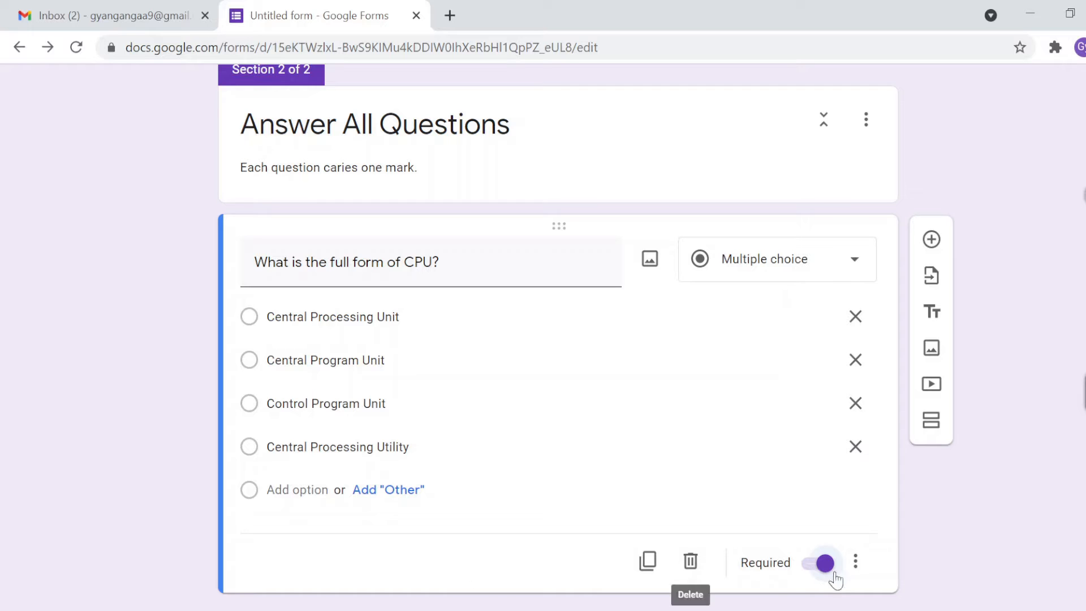
click(856, 562)
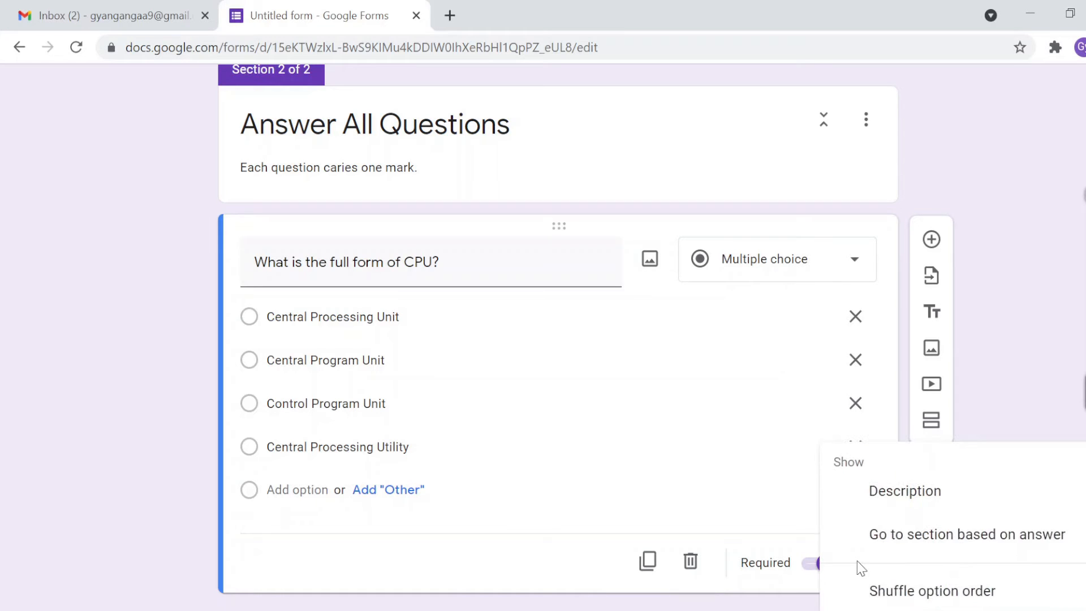
click(482, 591)
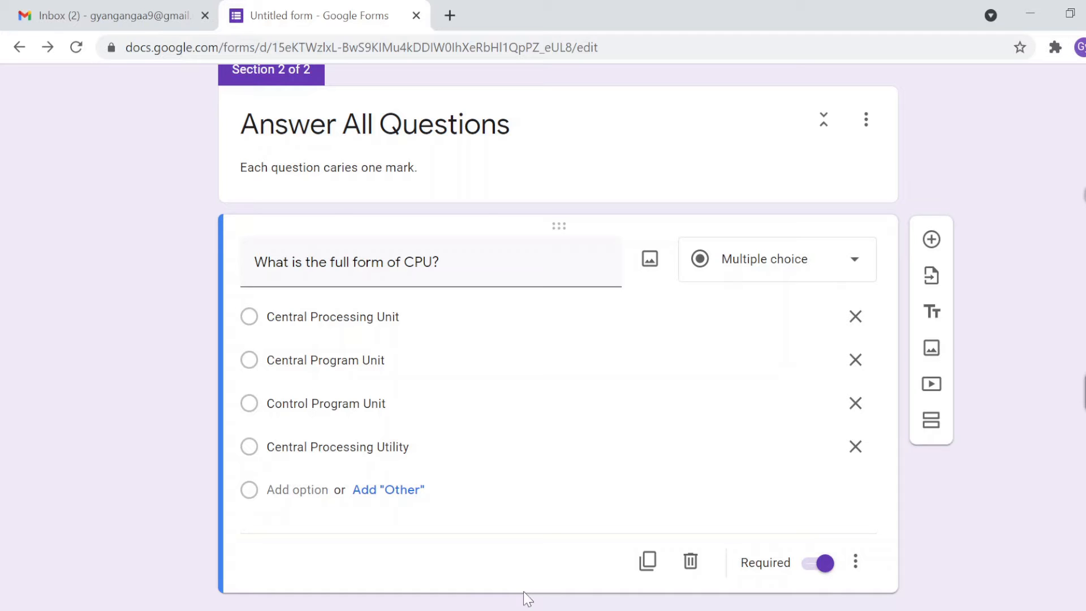
click(930, 240)
Step: Title the new question '1 byte is ___ bits?' and give it choices 7, 8, 9 and 10
text(1)
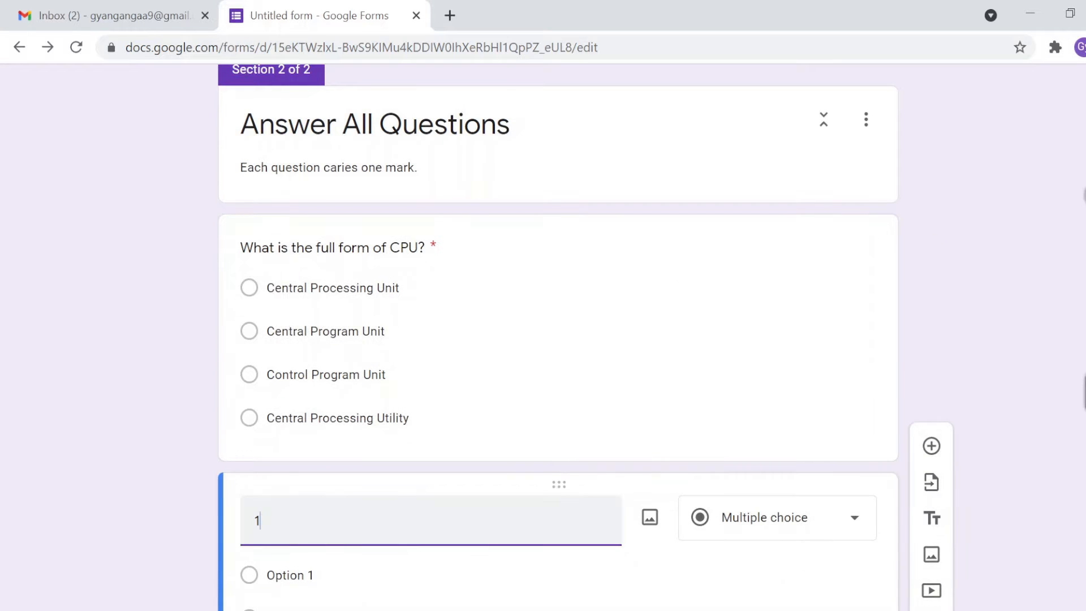
text( byte is ___ bits)
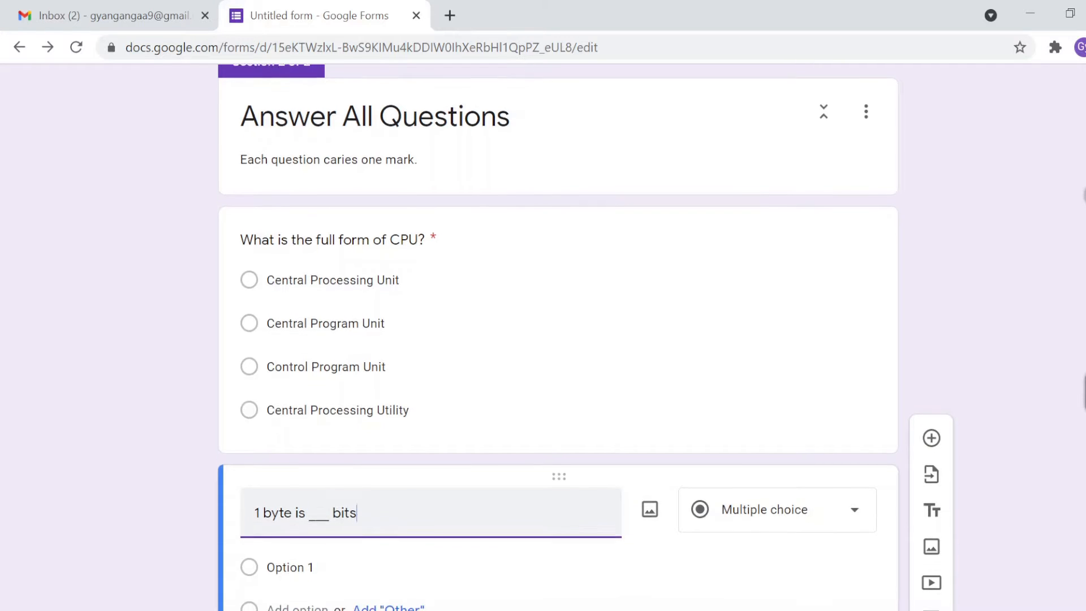
text(?)
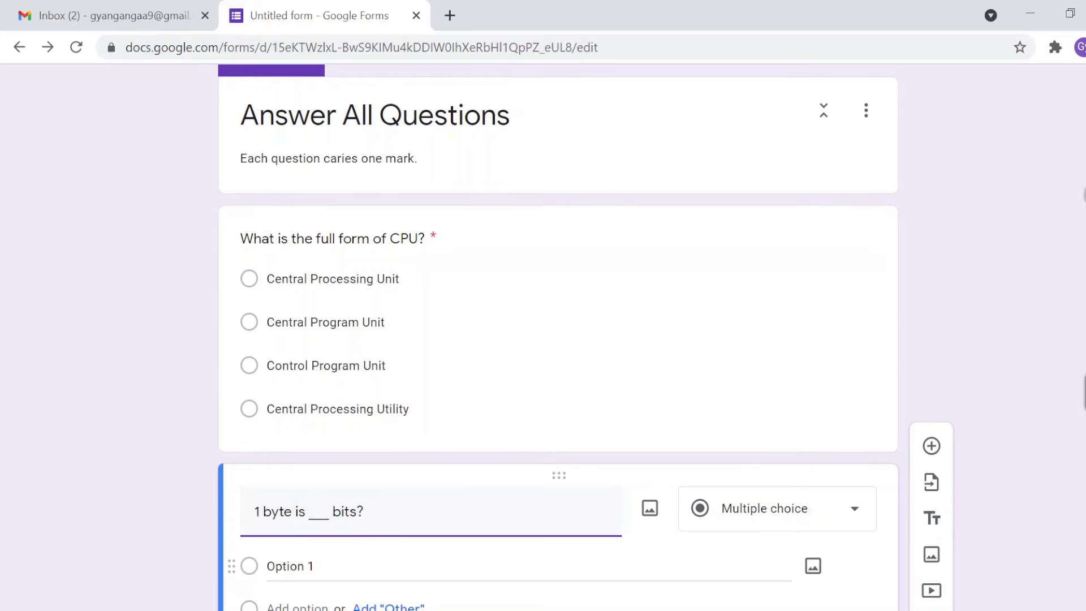
scroll(365, 573, down, 1)
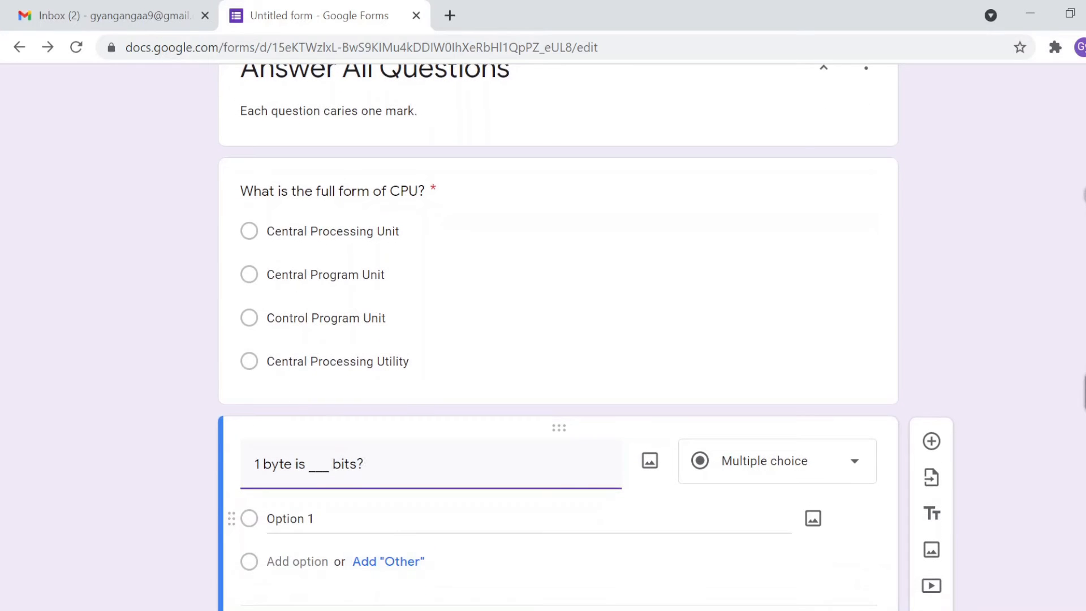
click(322, 518)
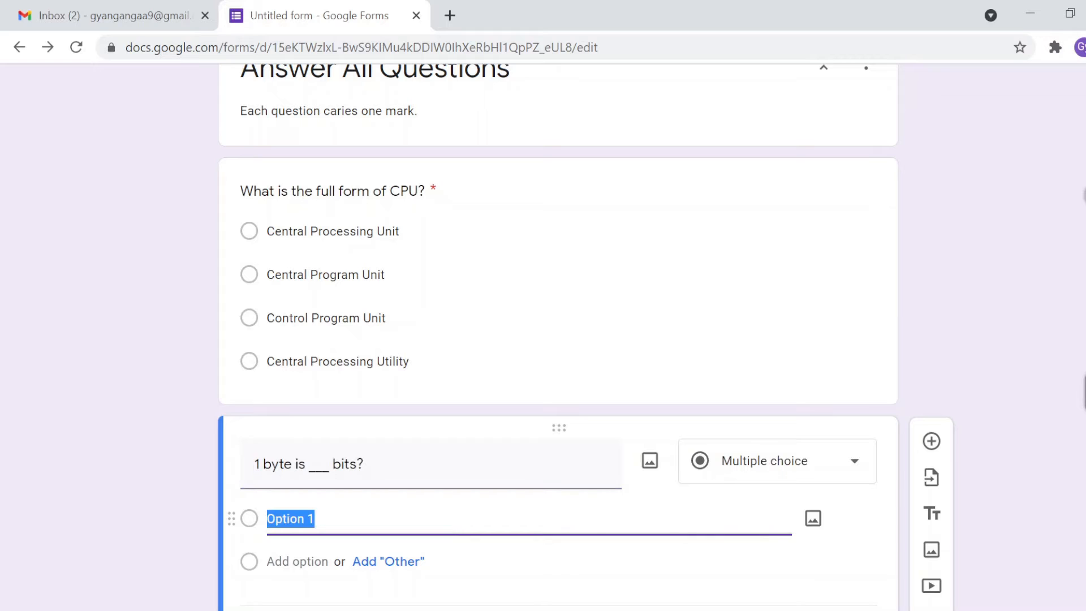
text(7)
click(297, 561)
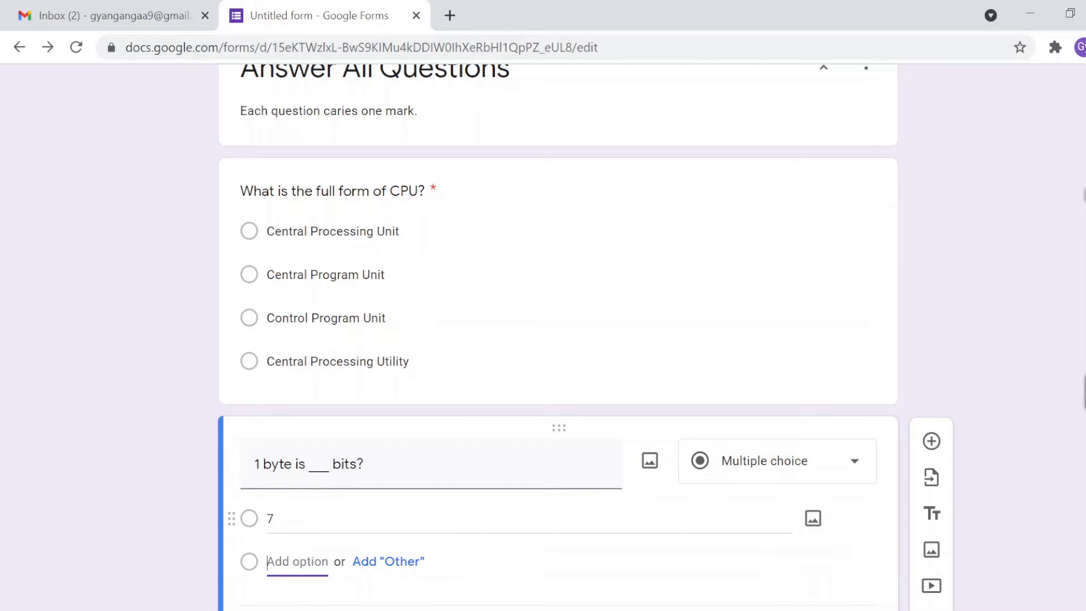
text(8)
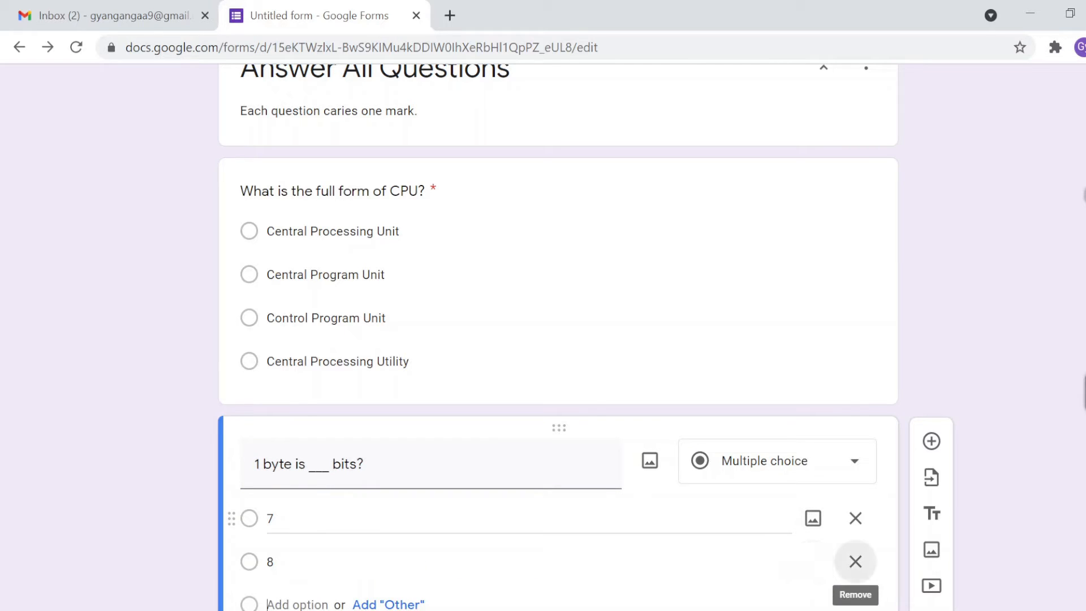
key(Return)
text(9)
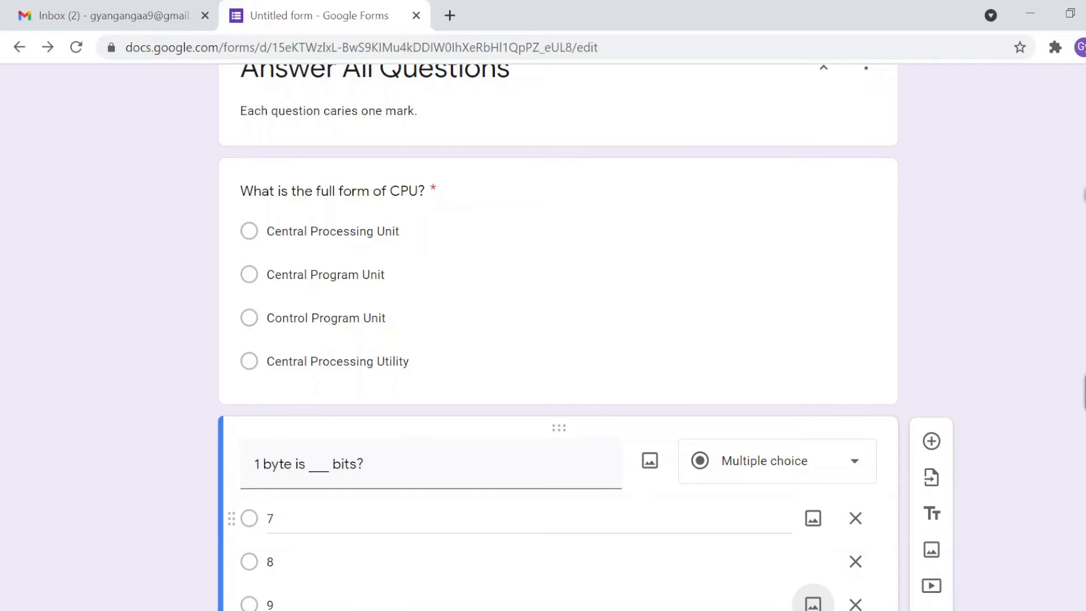
scroll(813, 603, down, 2)
key(Return)
text(10)
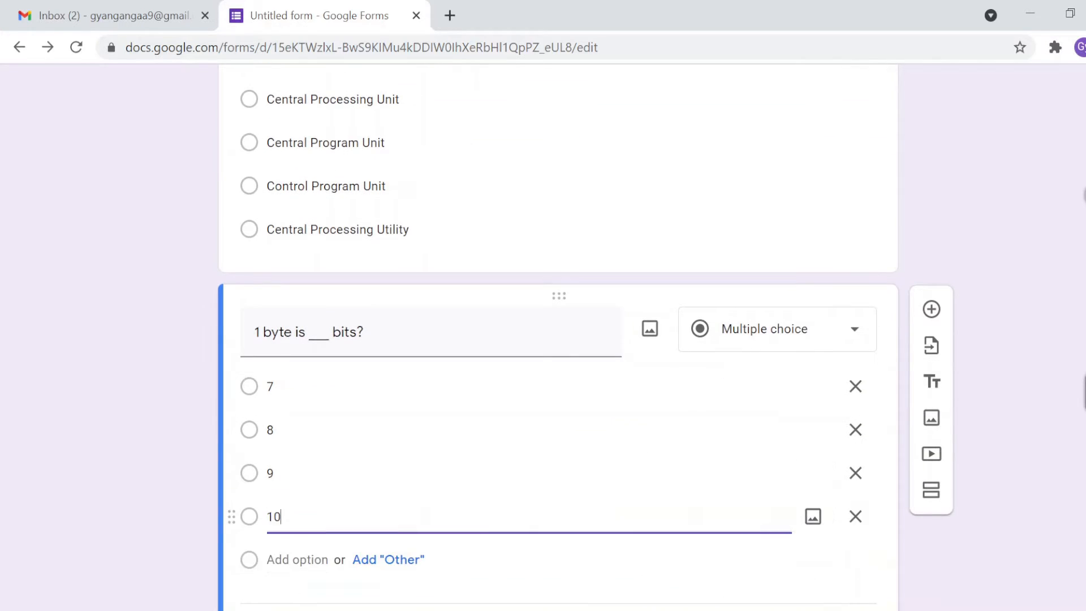
click(181, 525)
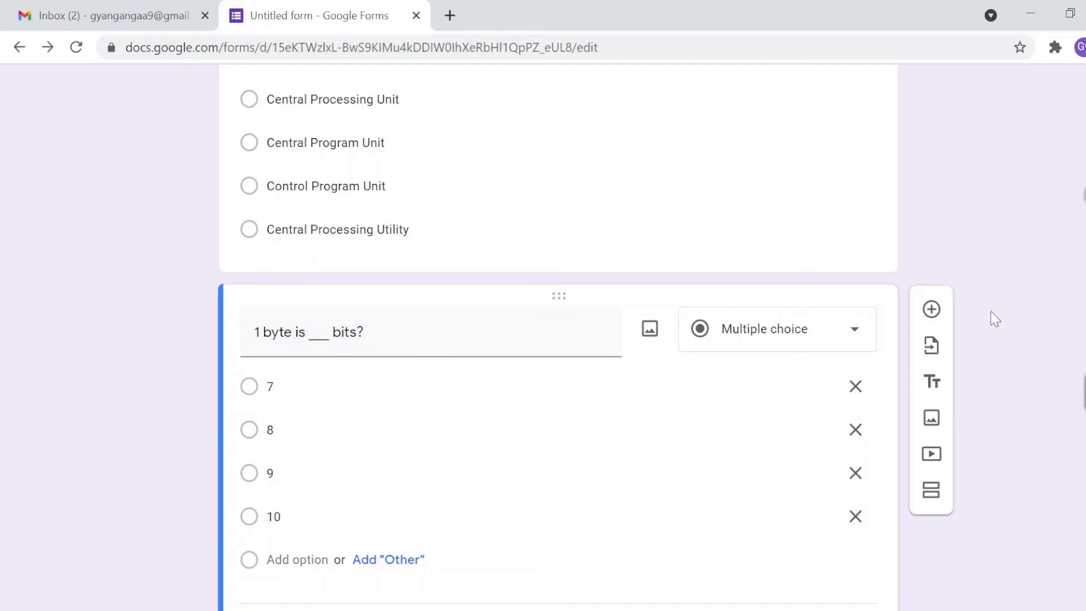
scroll(995, 319, up, 15)
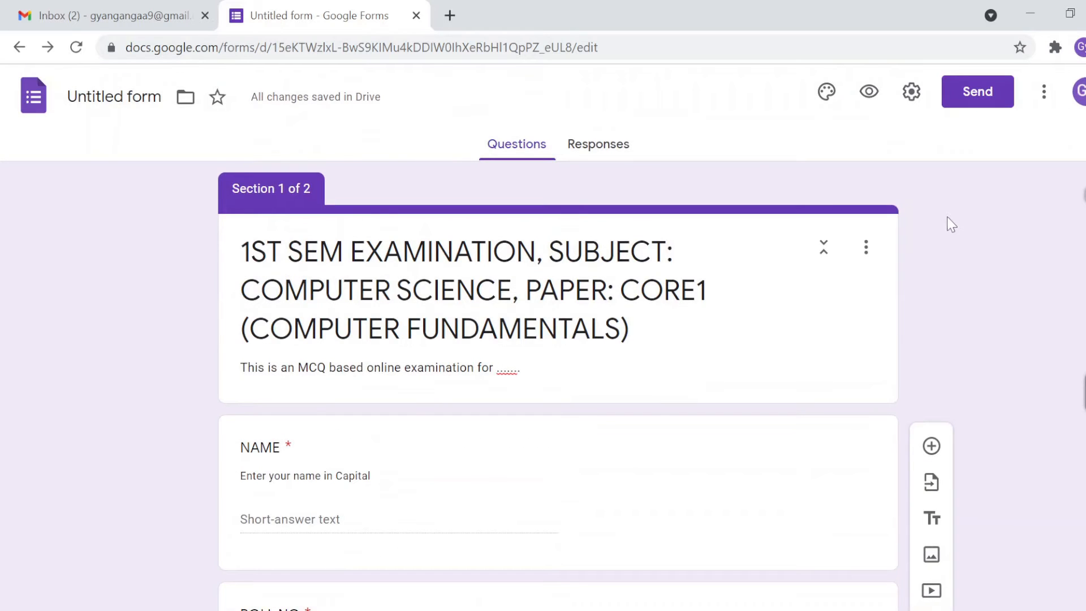
Step: In the form's Settings, turn on Collect emails and Response receipts
click(912, 92)
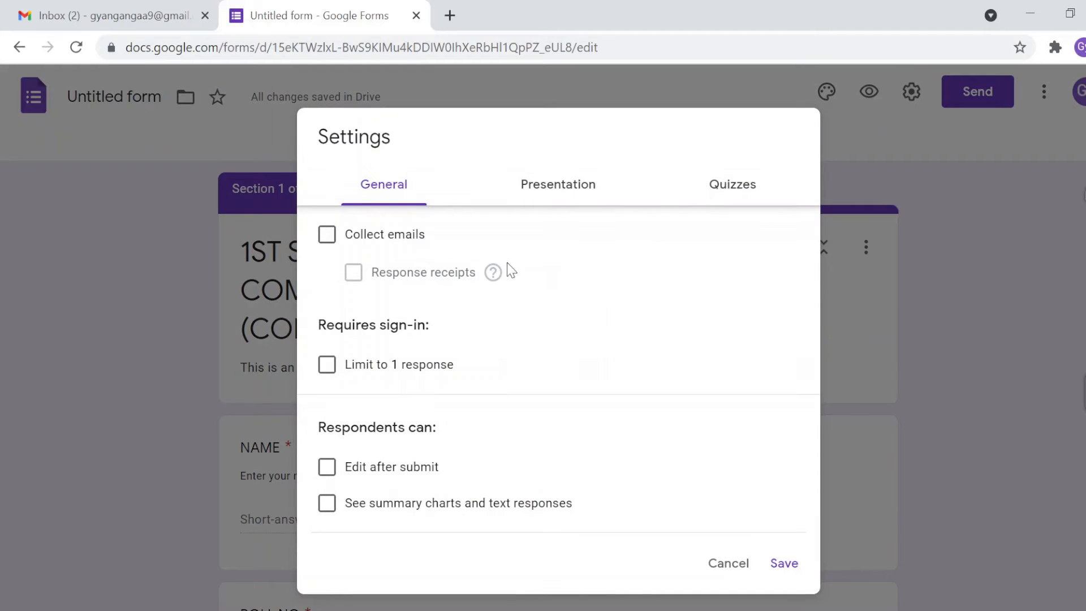
click(368, 244)
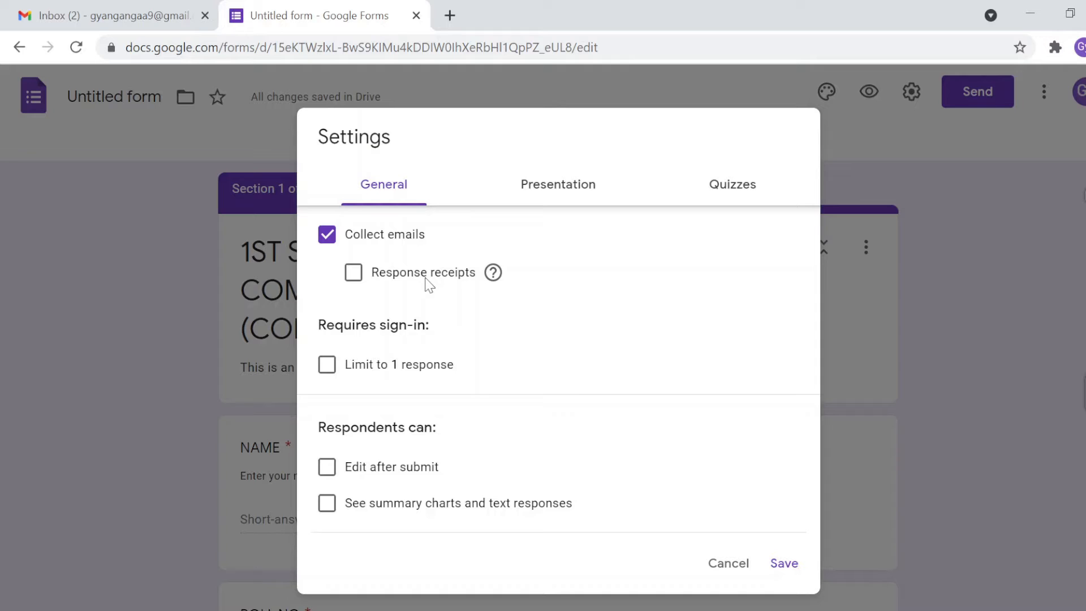
click(354, 273)
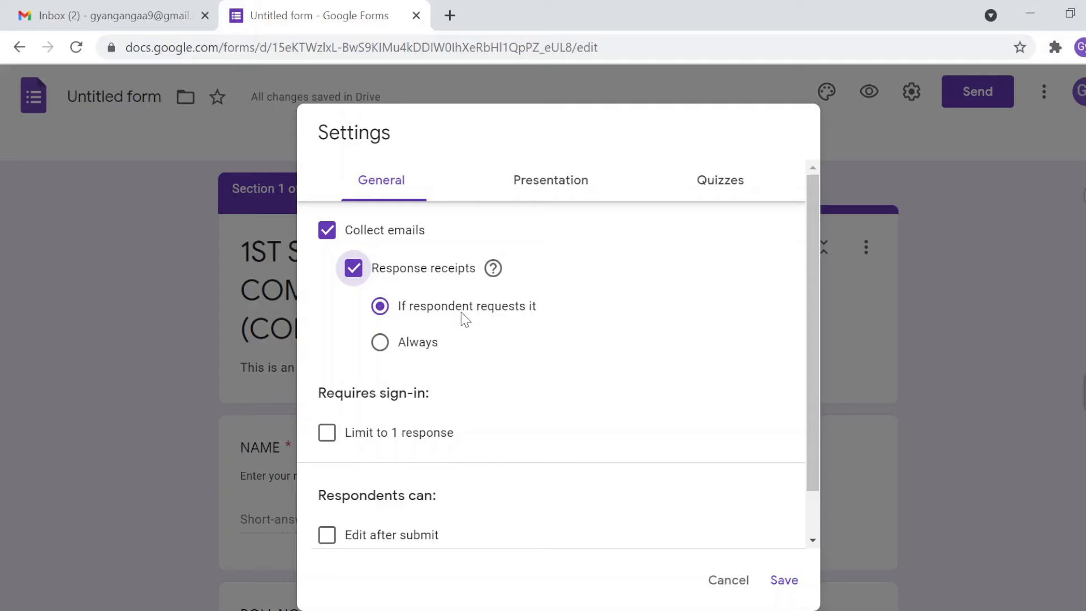
Step: Switch Response receipts off so only Collect emails stays enabled
click(379, 344)
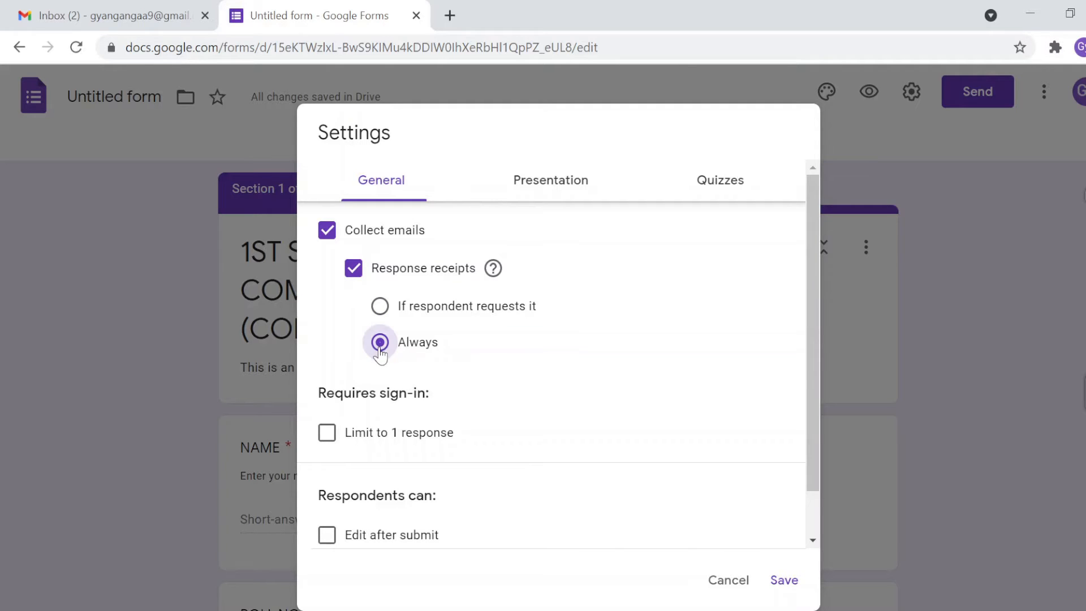
click(353, 270)
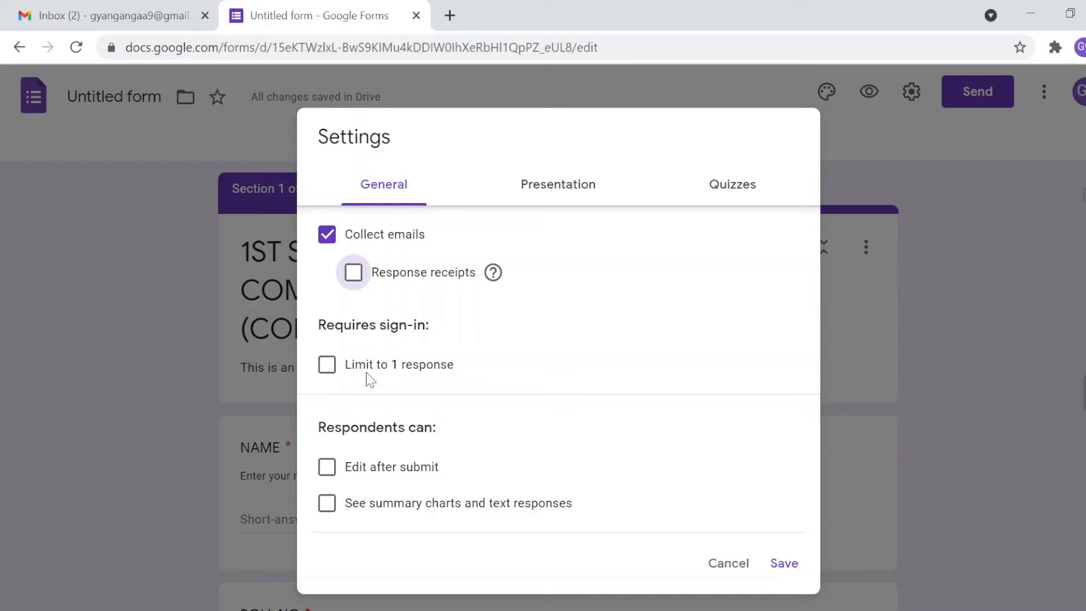
Step: Enable Limit to 1 response, leaving Edit after submit unchecked
click(327, 368)
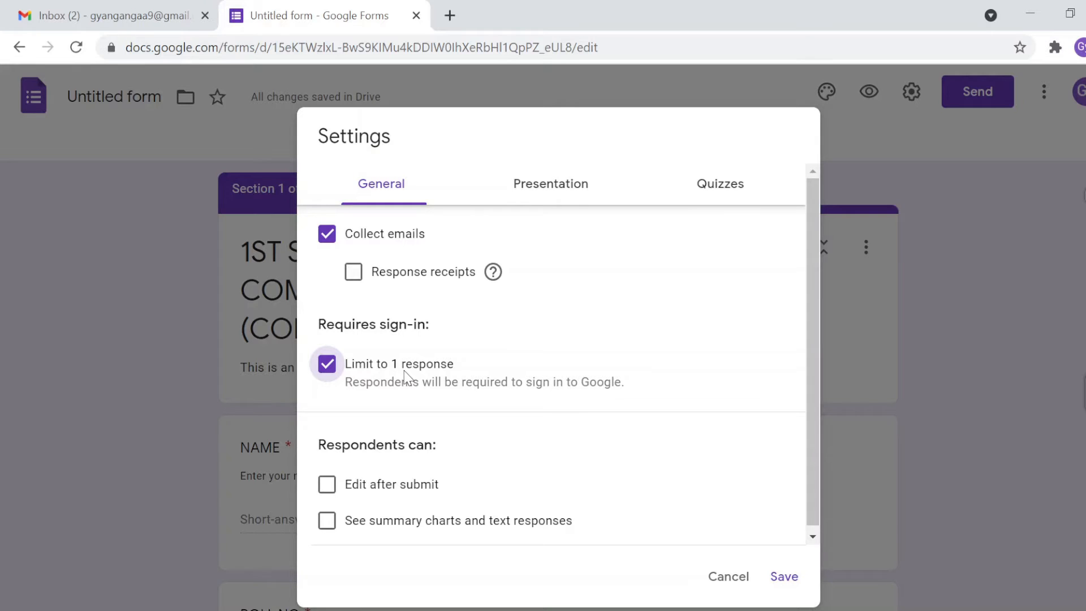
scroll(404, 371, down, 1)
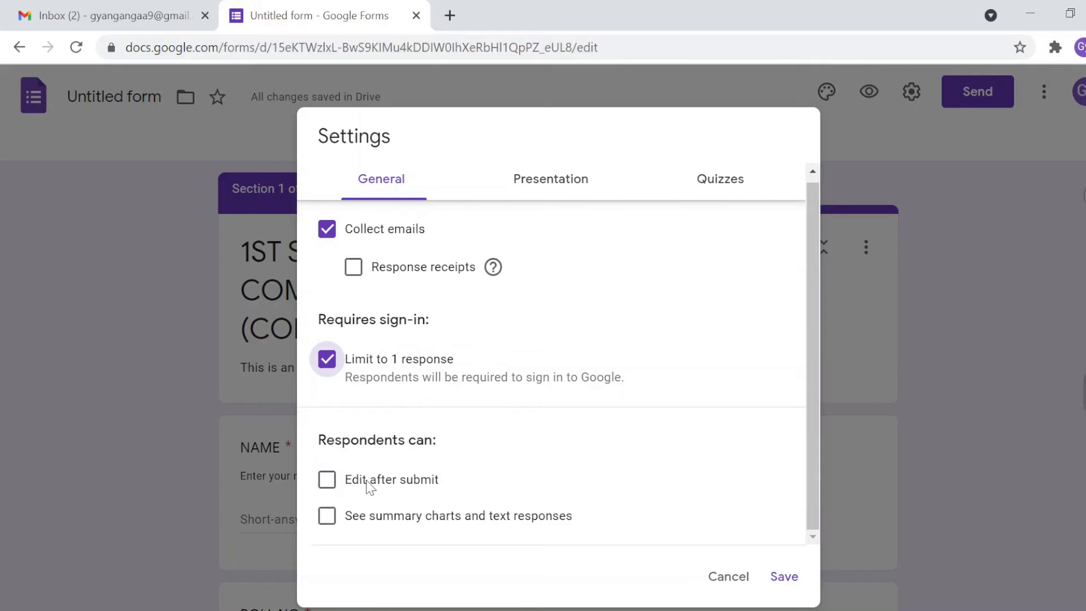
triple_click(377, 440)
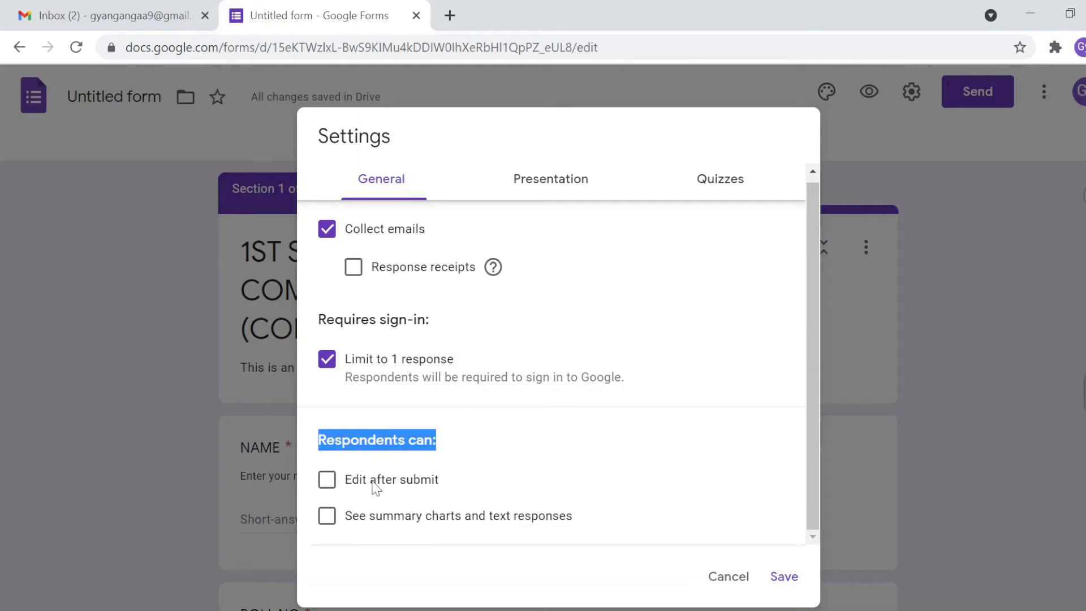
click(327, 479)
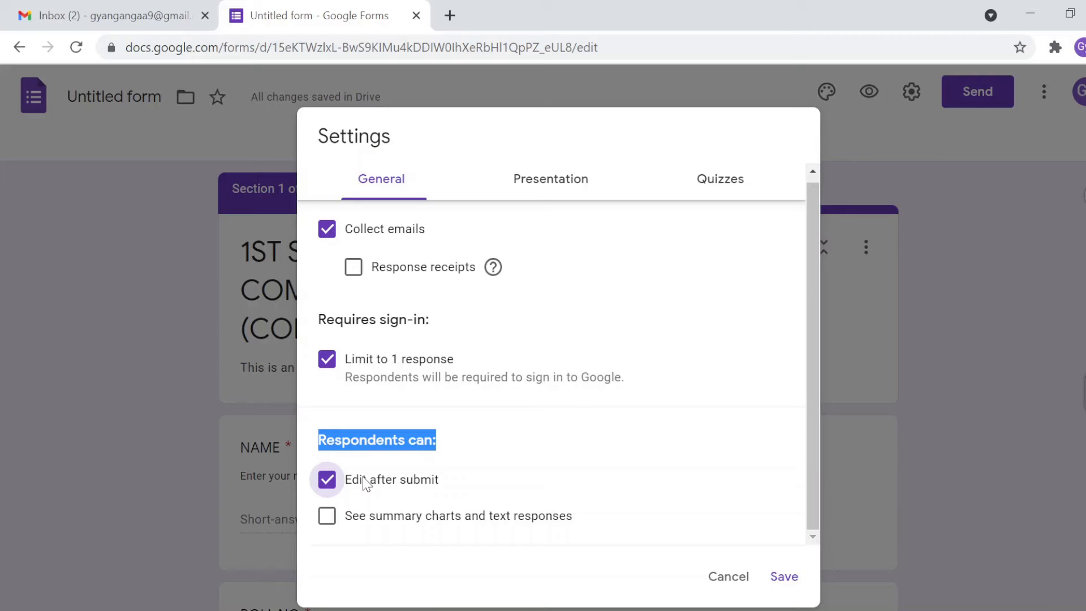
click(328, 483)
Step: In Presentation settings, check Show progress bar and Shuffle question order
click(539, 190)
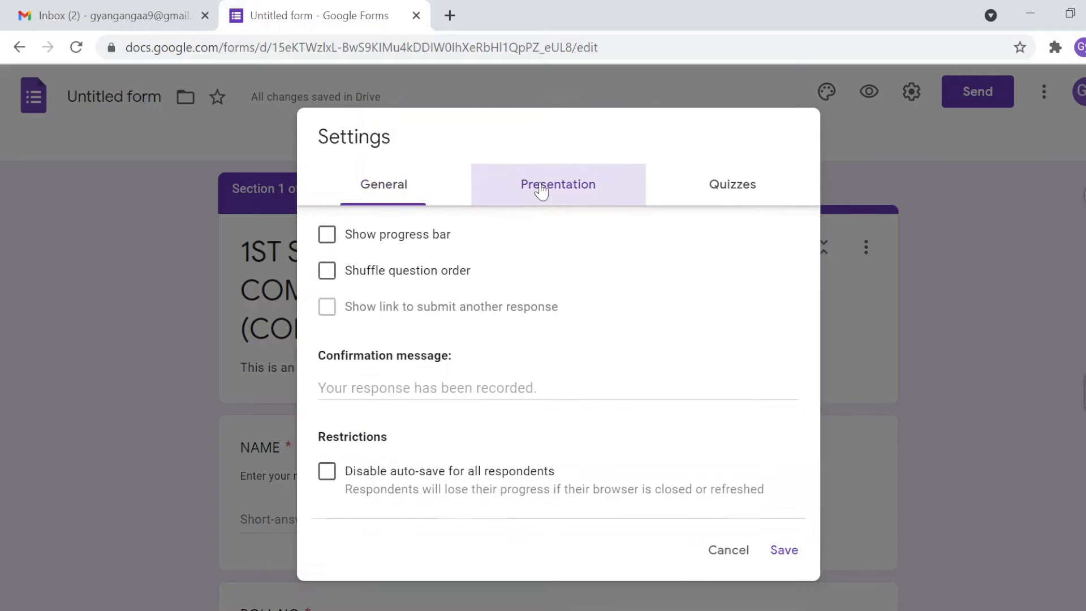
click(328, 237)
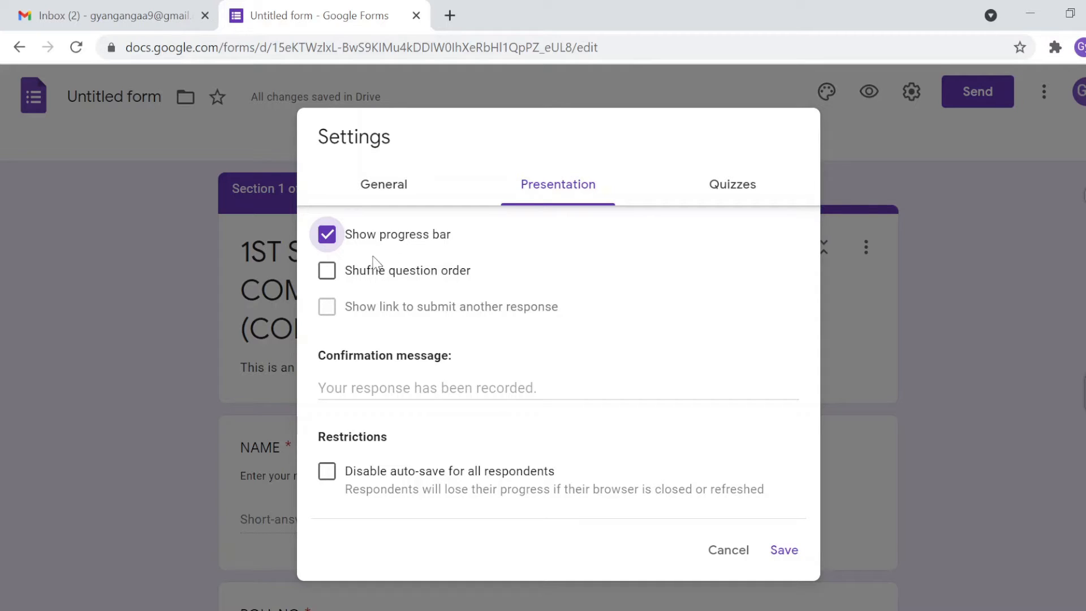
click(329, 278)
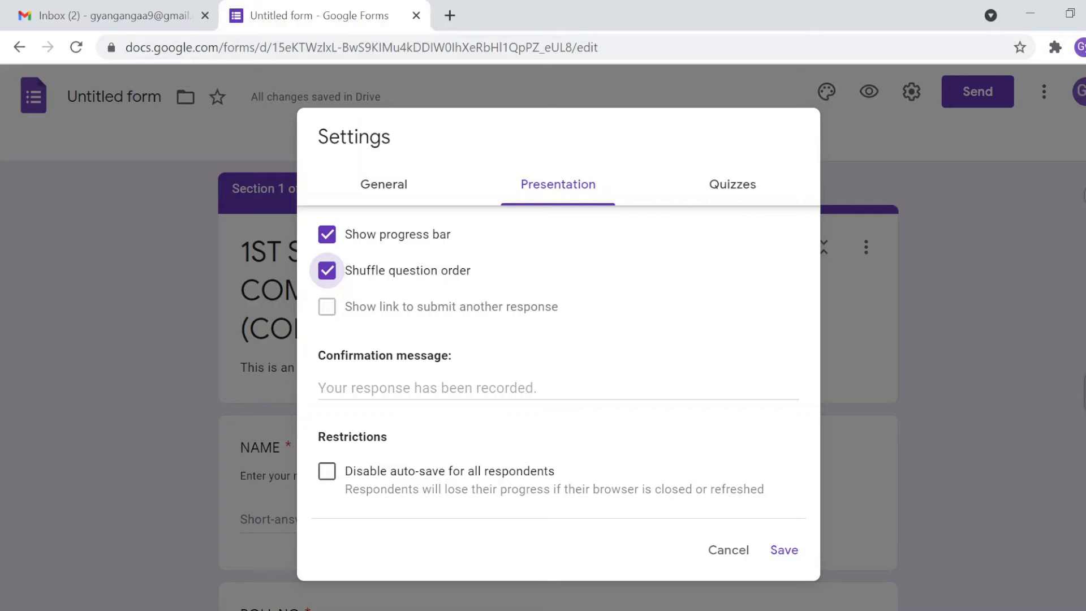
click(354, 388)
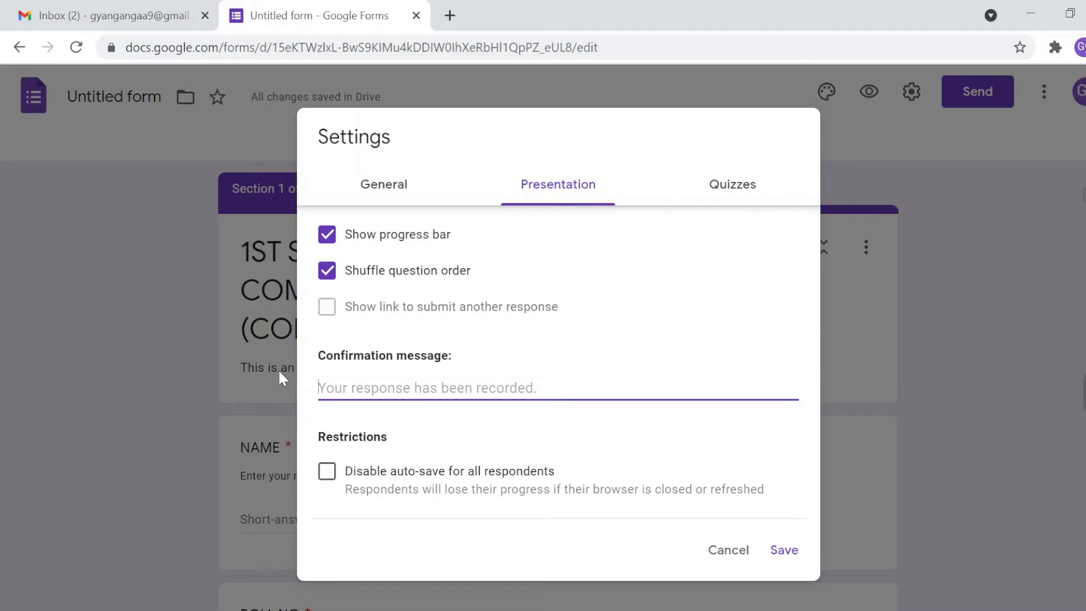
Step: Set the confirmation message to 'Thank you for your response' and leave auto-save enabled
text(T)
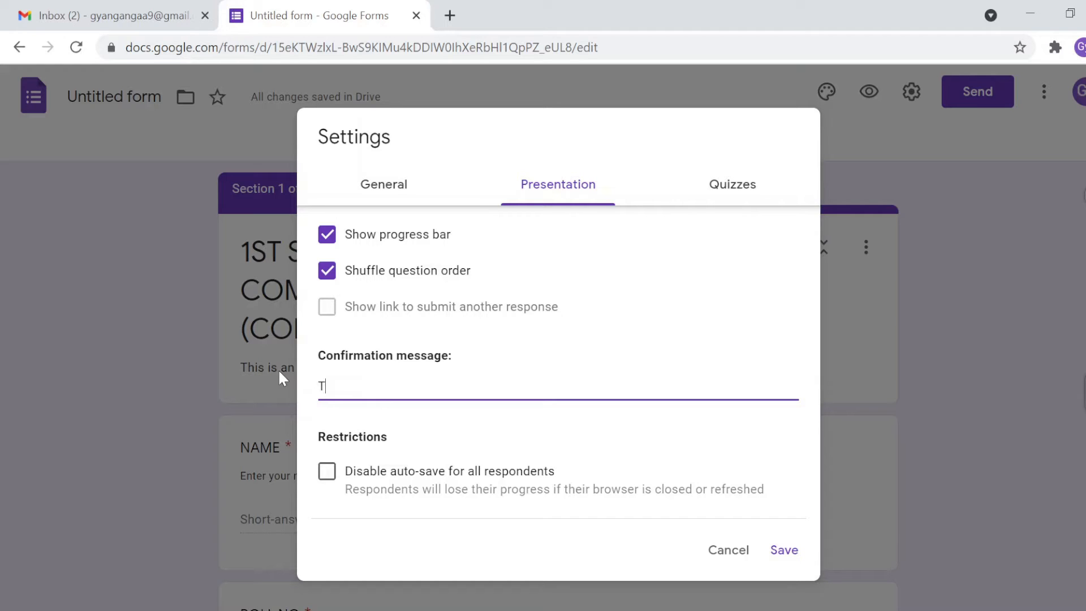
text(hank you for your response)
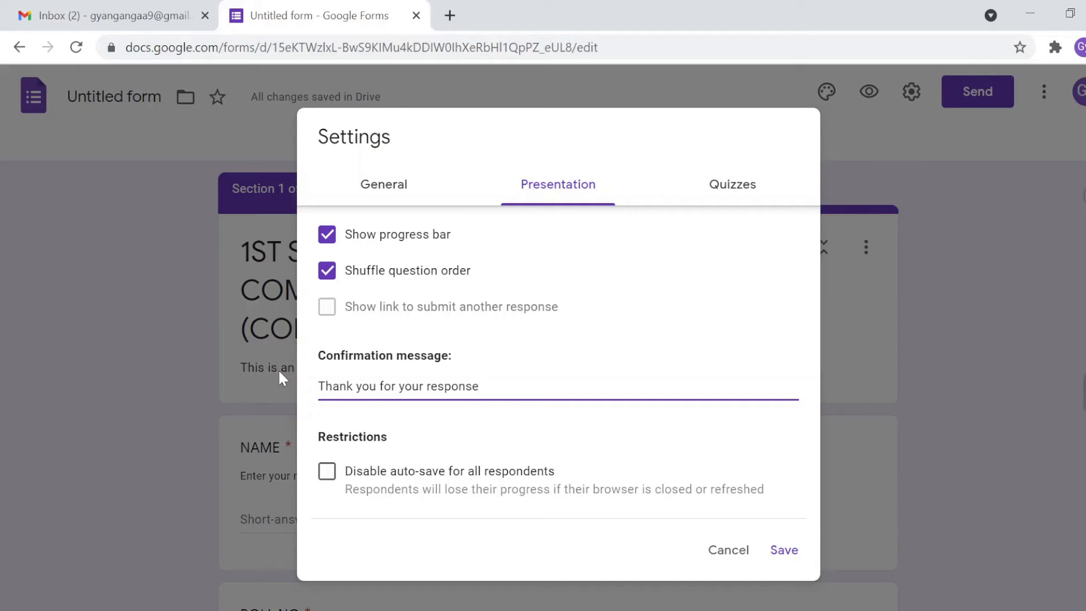
double_click(350, 471)
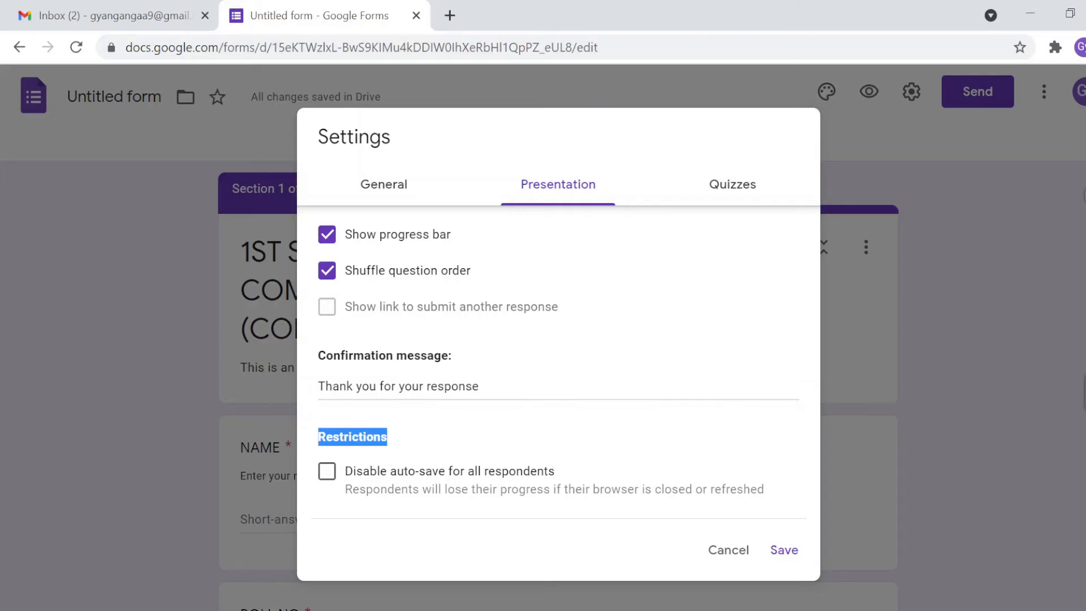
click(362, 477)
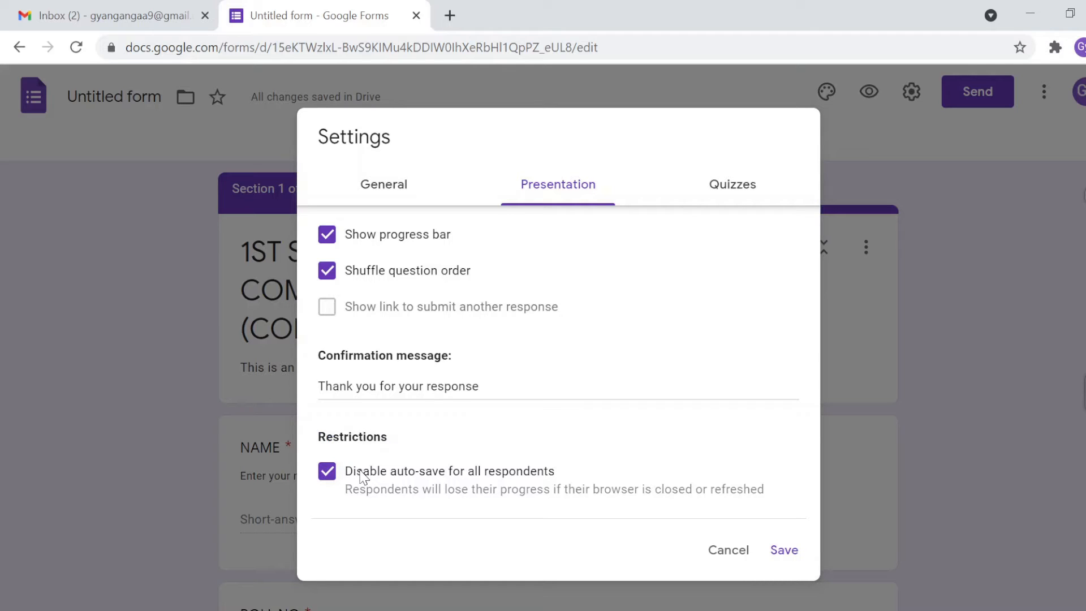
click(362, 477)
Step: Switch on Make this a quiz in the Quizzes settings
click(732, 185)
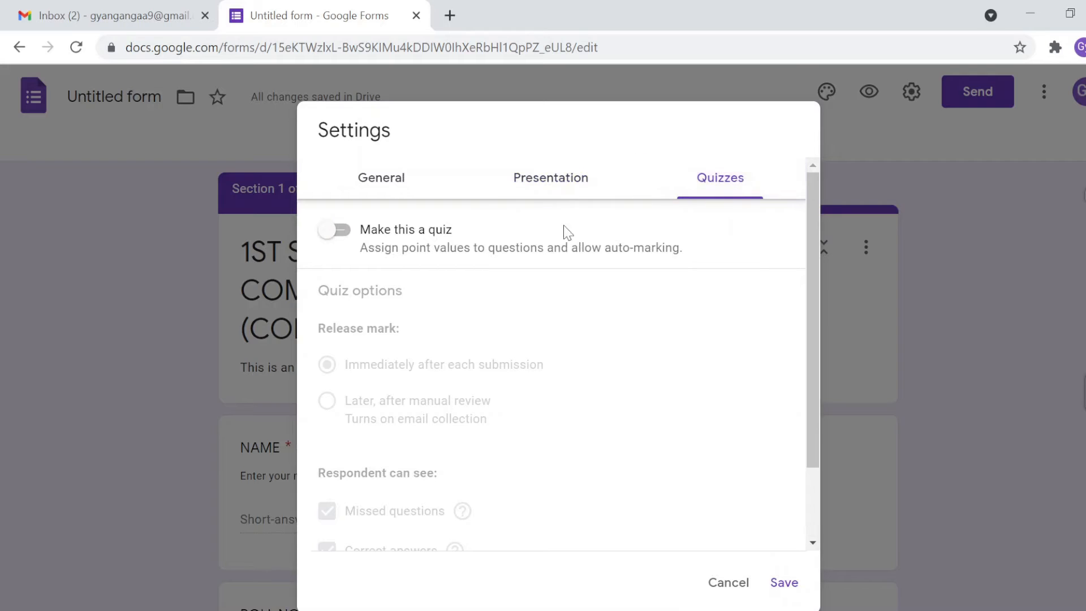
click(342, 233)
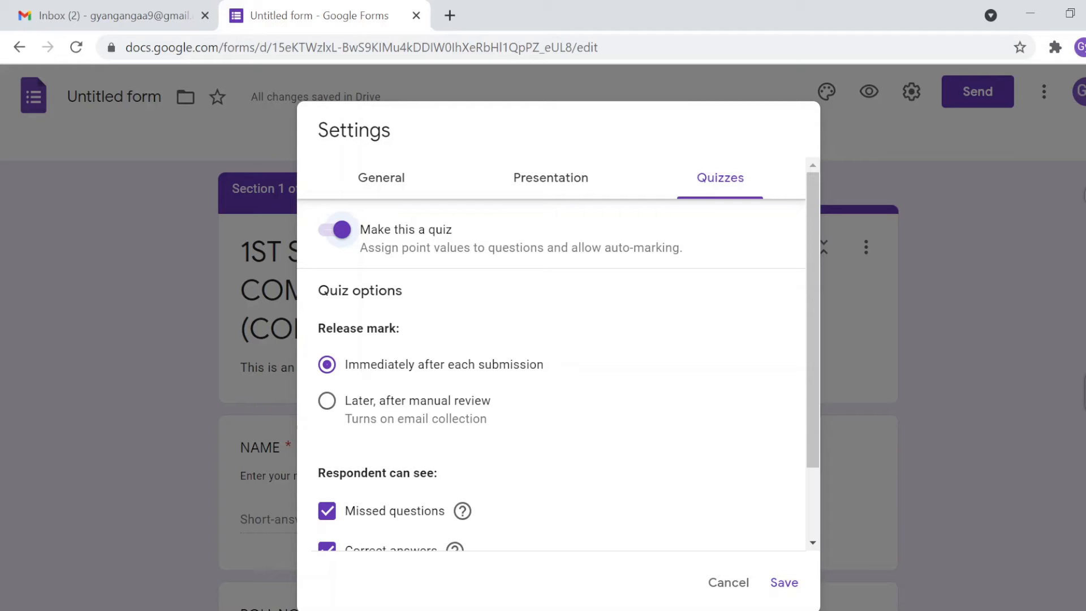
double_click(342, 329)
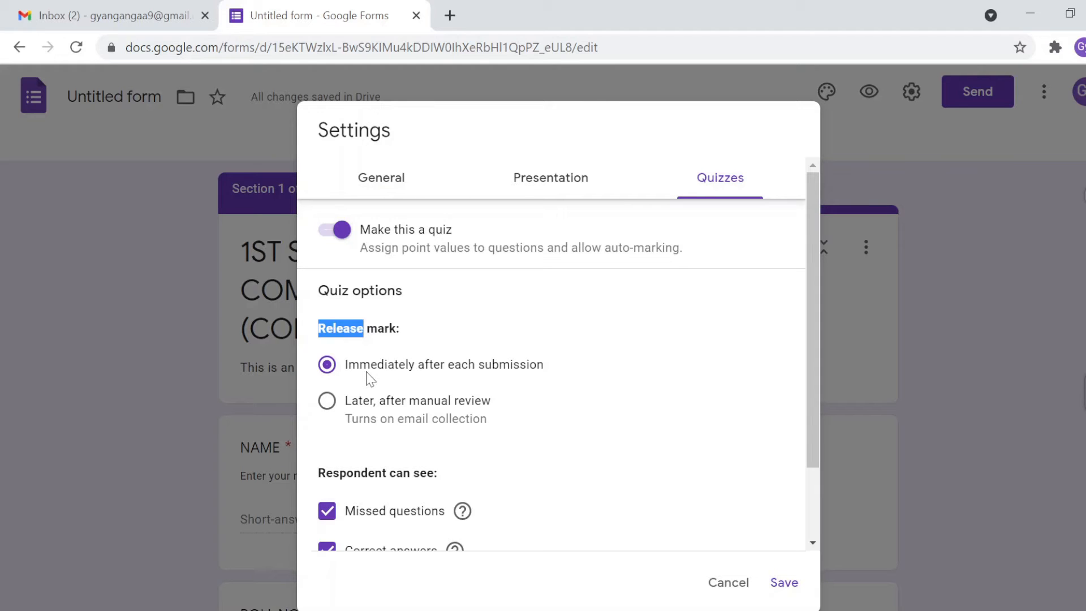
Step: Release marks after manual review, hide missed questions, correct answers and point values, then save
click(347, 396)
click(347, 398)
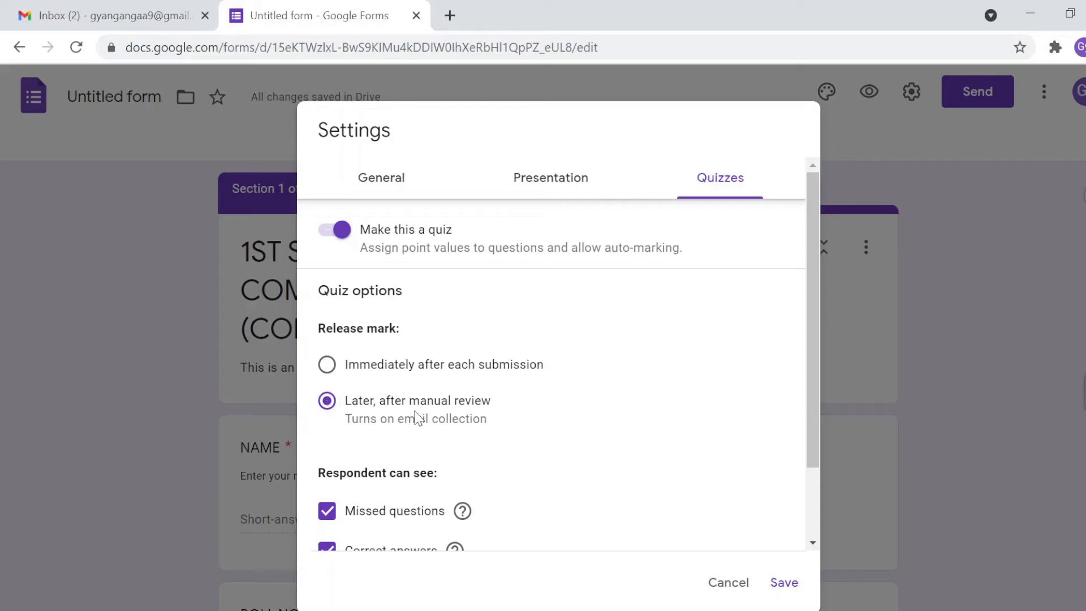
scroll(410, 461, down, 2)
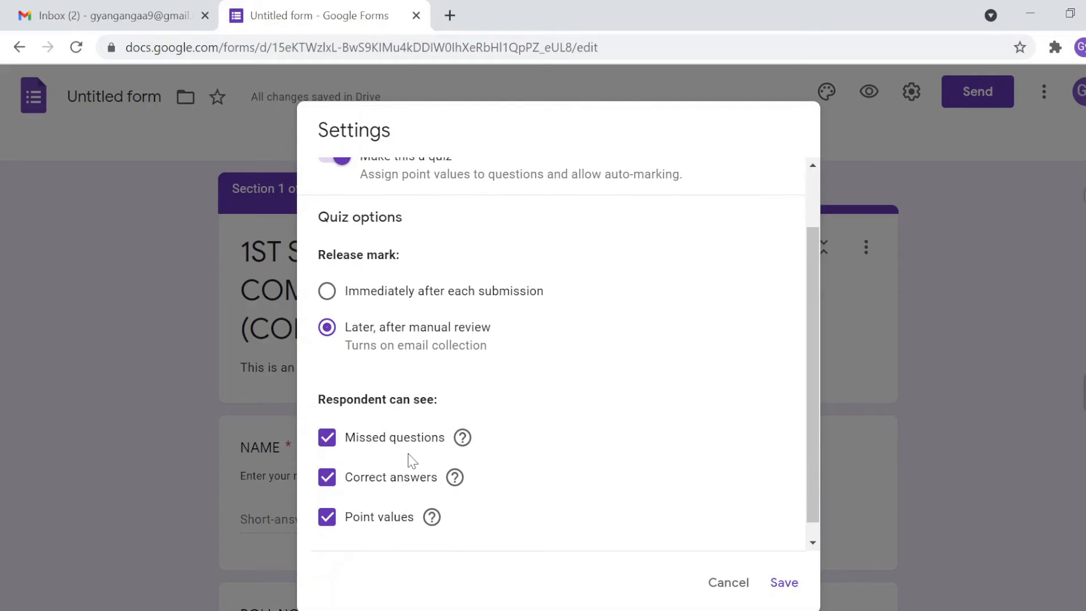
click(330, 442)
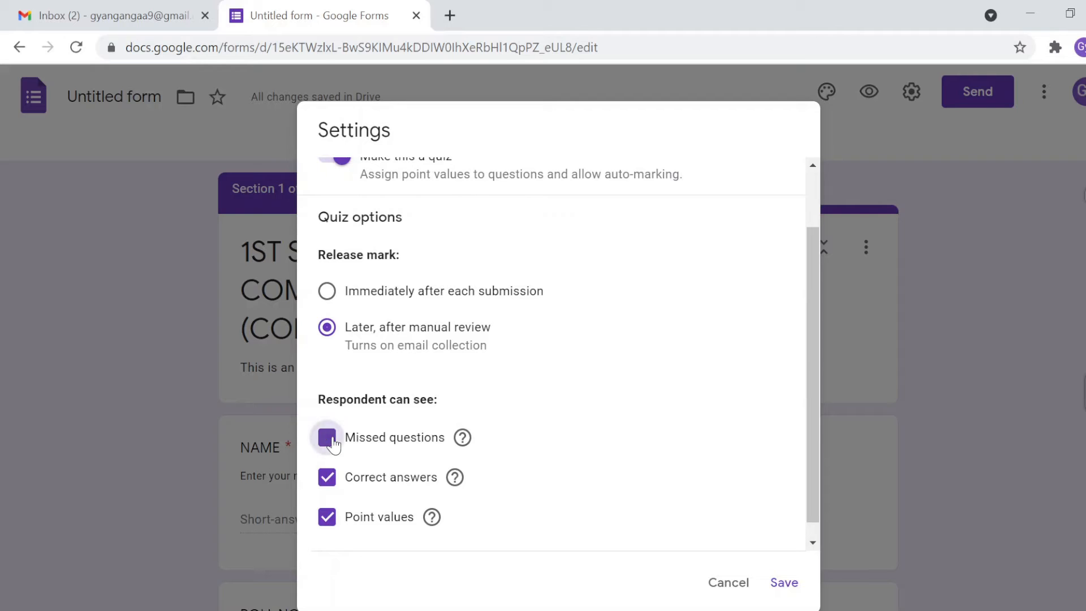
click(327, 478)
click(327, 518)
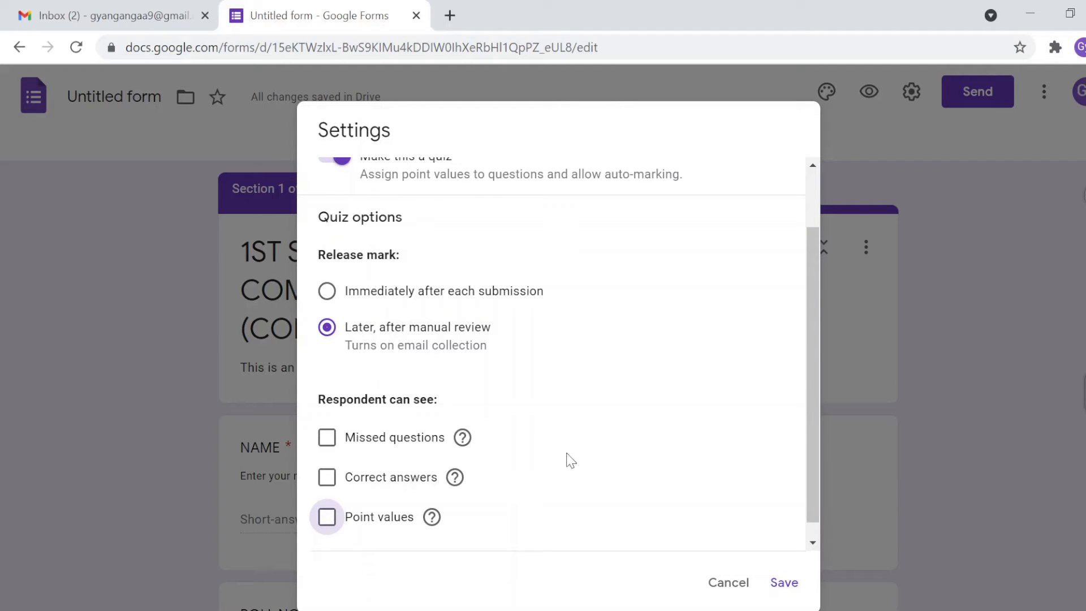
scroll(568, 459, up, 1)
scroll(568, 461, down, 2)
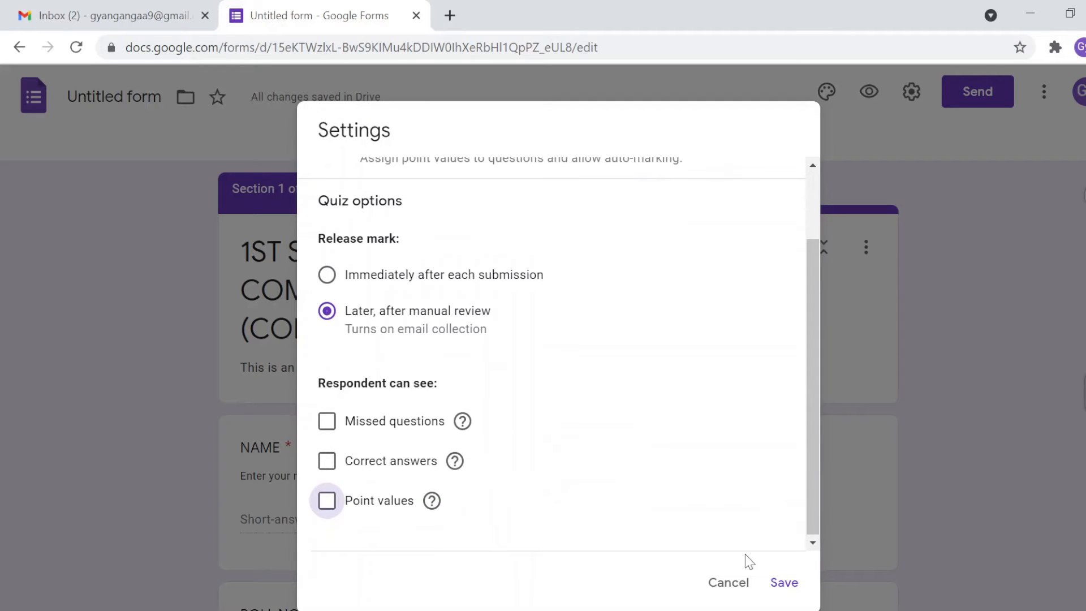
click(784, 582)
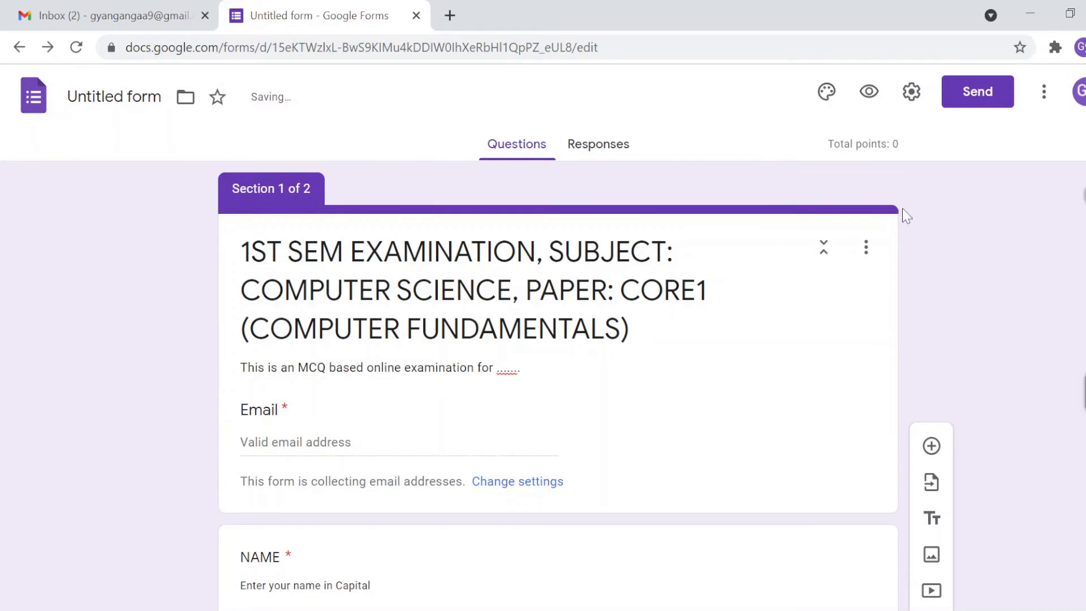
Step: In default settings, collect emails, make new questions required, and set default quiz points to 1
click(1045, 97)
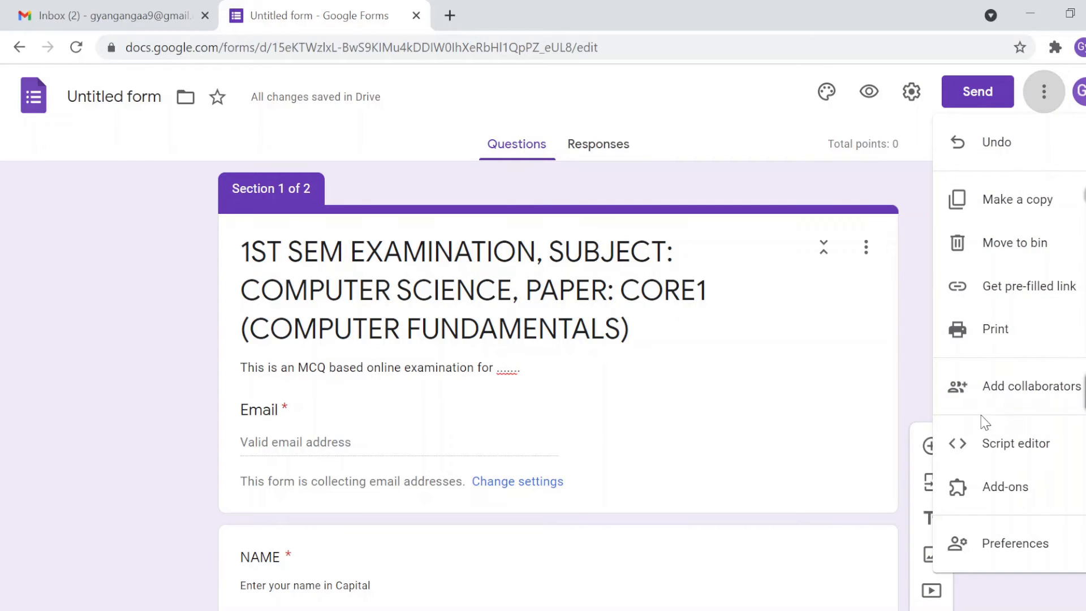
click(959, 542)
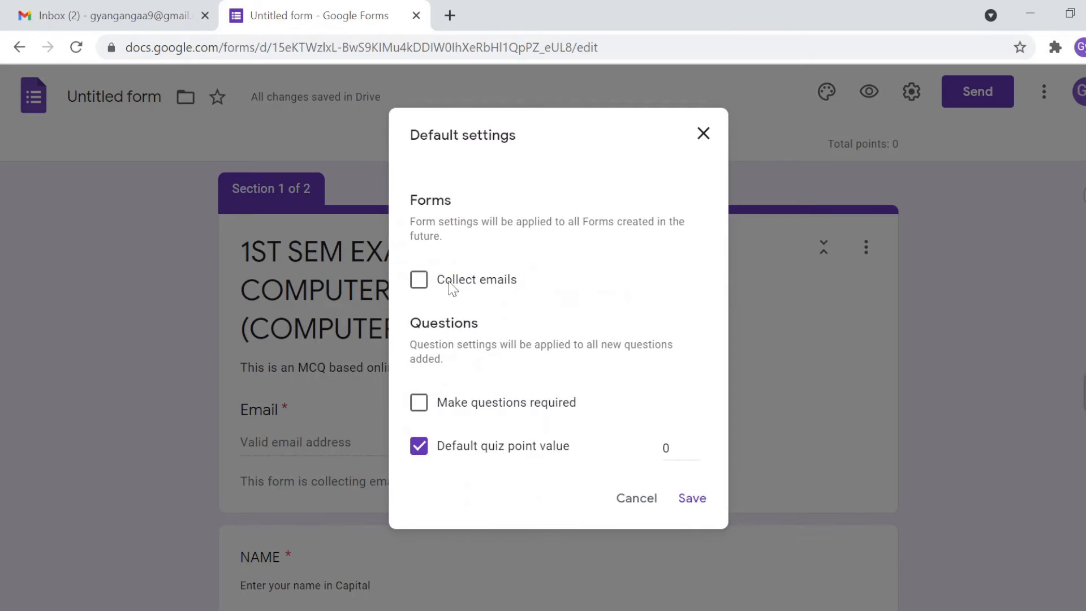
click(419, 281)
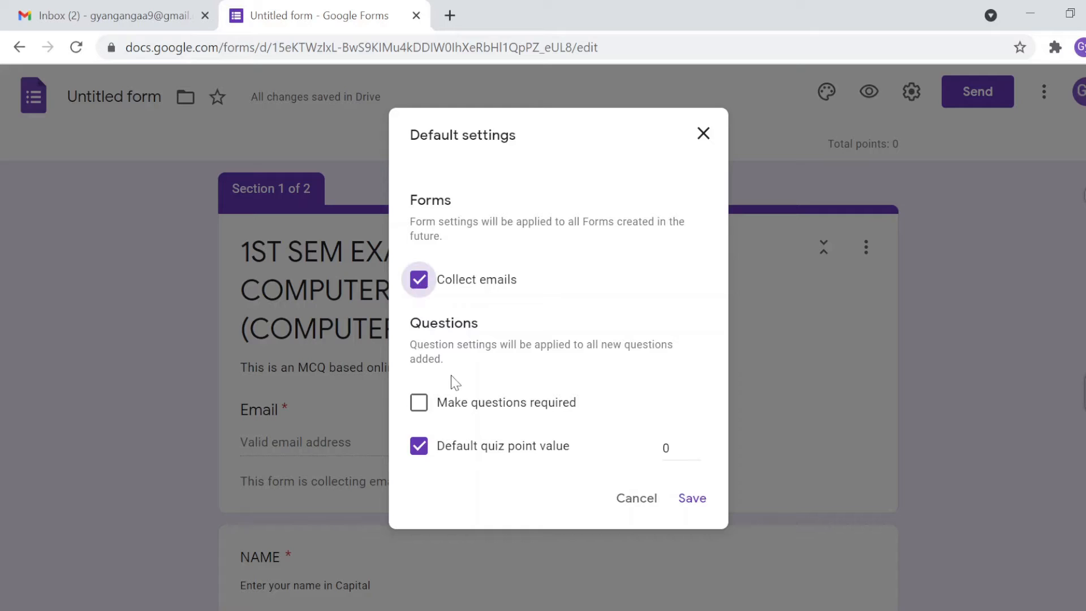
click(420, 404)
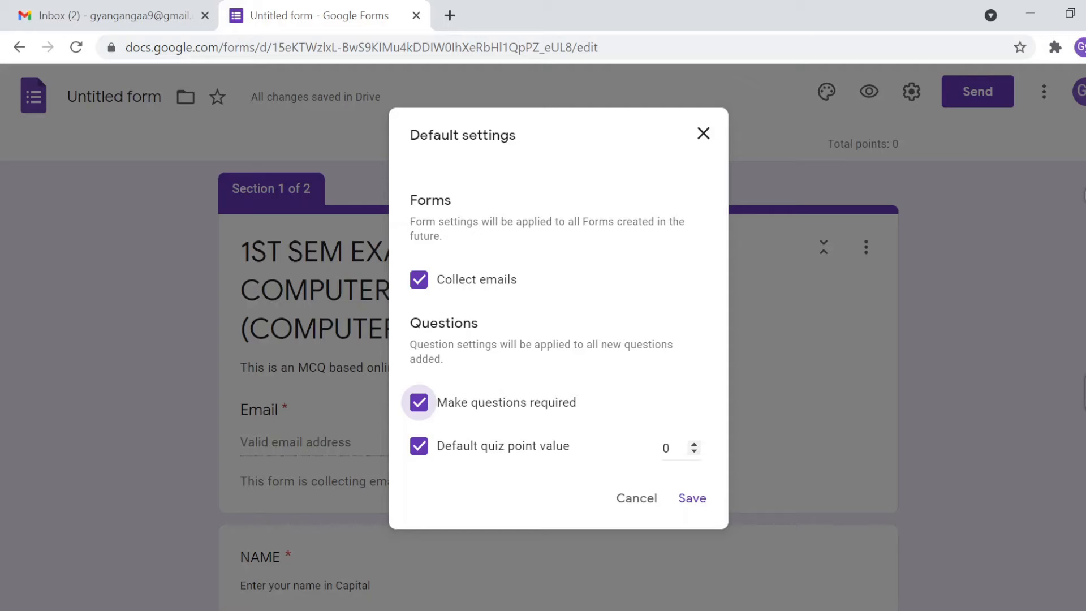
click(671, 448)
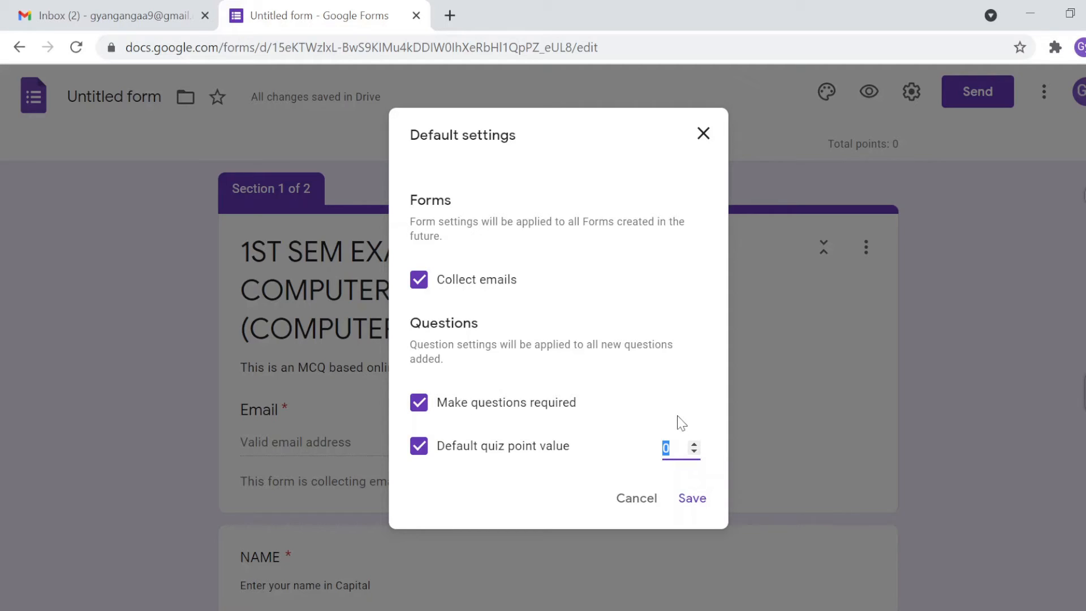
text(1)
Step: Save the defaults, then open the 'What is the full form of CPU?' question in Section 2
click(691, 499)
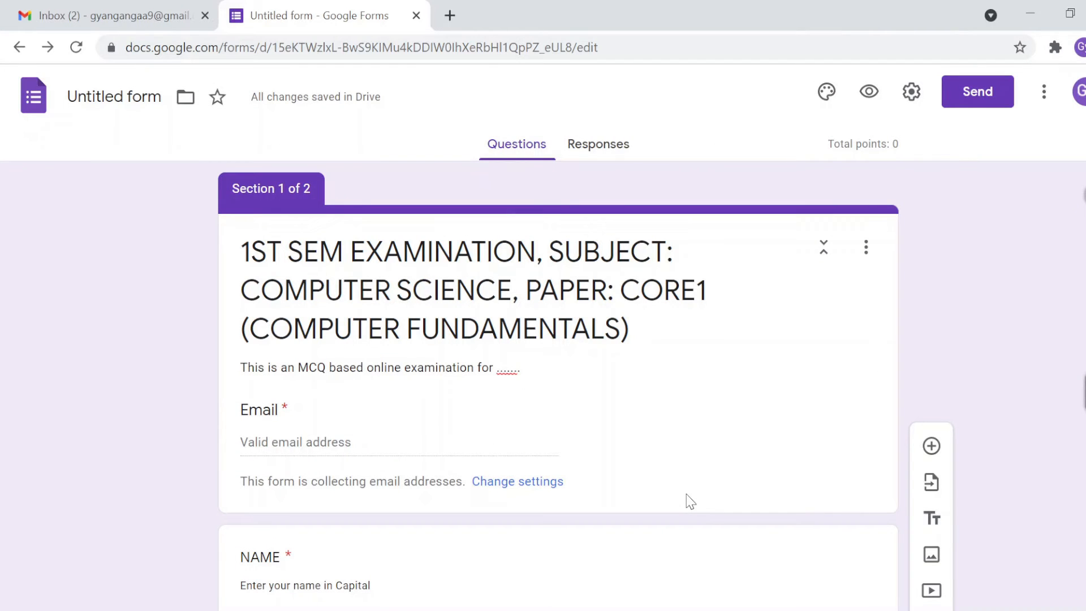
scroll(691, 501, down, 5)
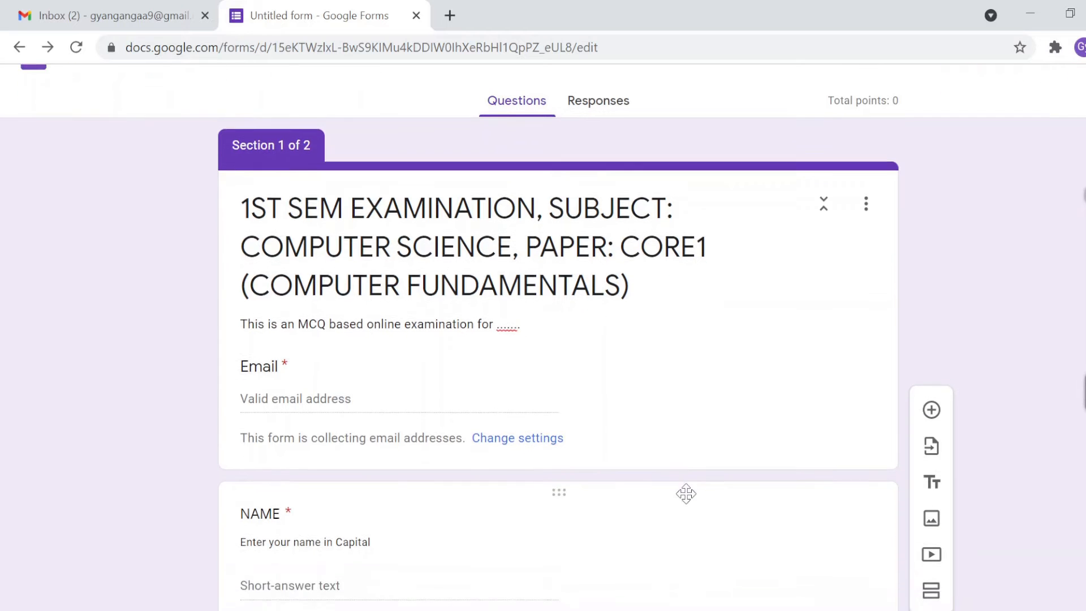
scroll(690, 501, down, 8)
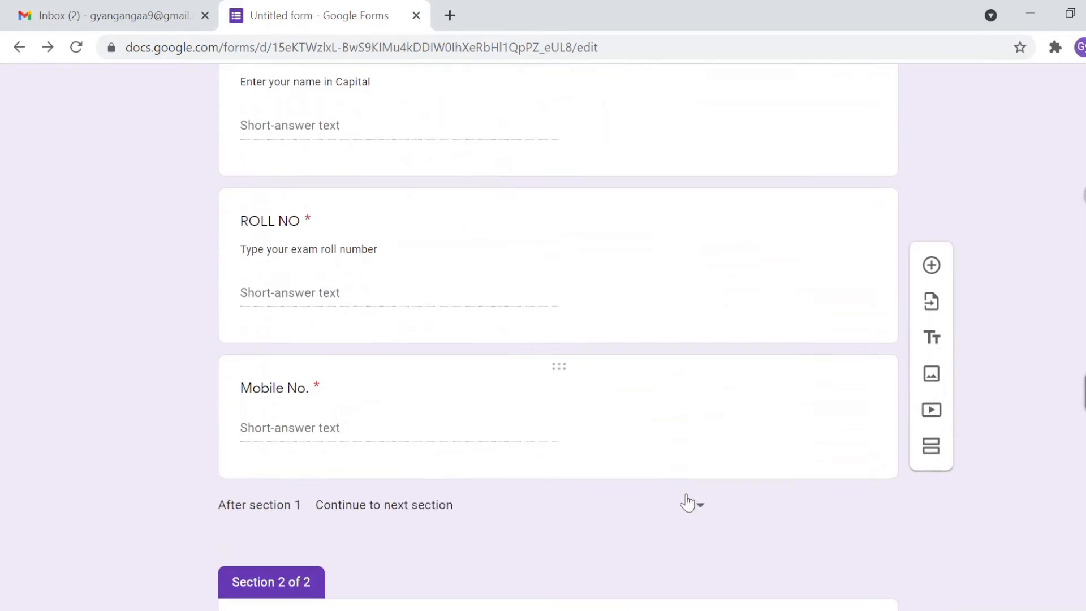
scroll(690, 501, down, 3)
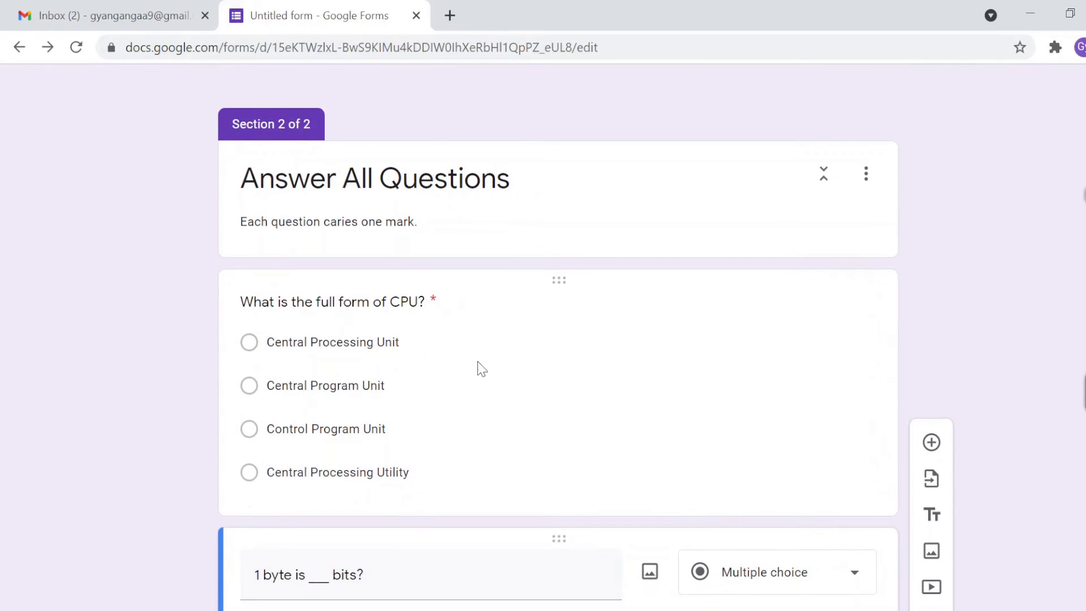
click(405, 308)
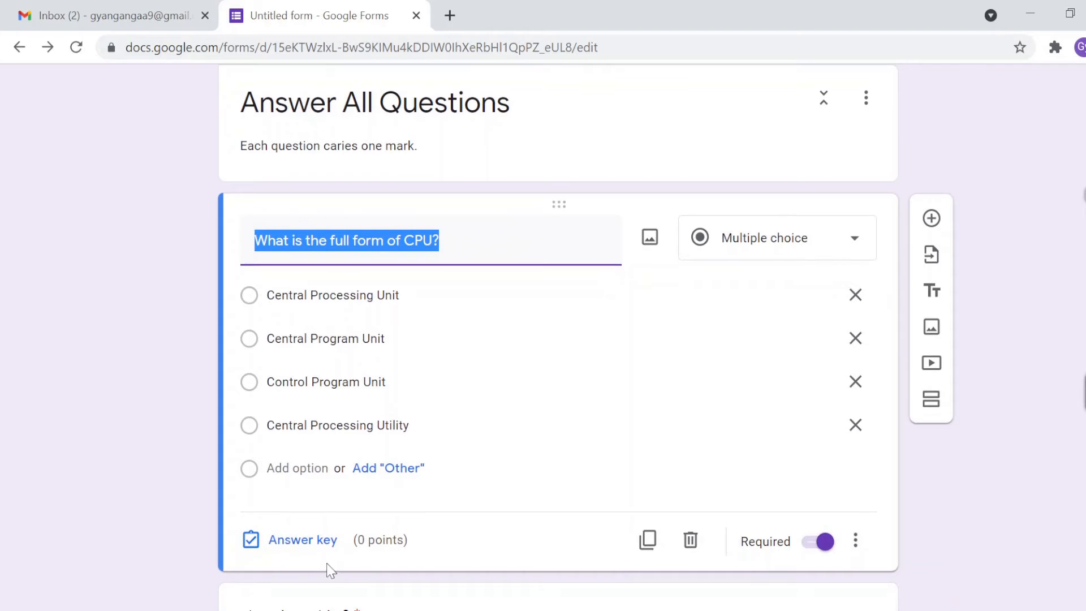
Step: Key 'Central Processing Unit' as the CPU question's correct answer, worth 1 point
click(292, 542)
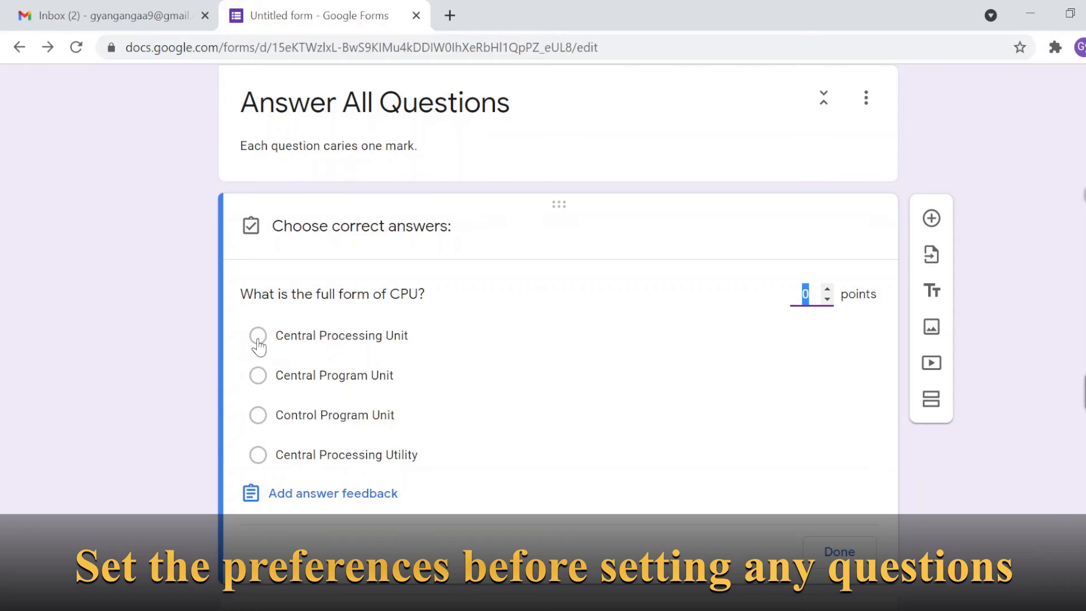
click(258, 339)
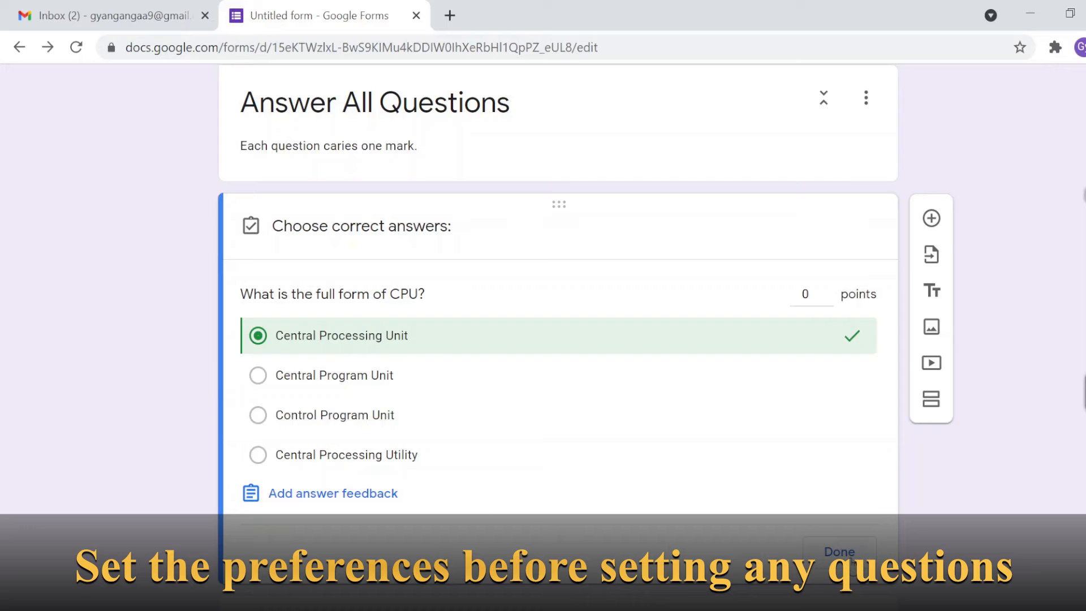
click(827, 290)
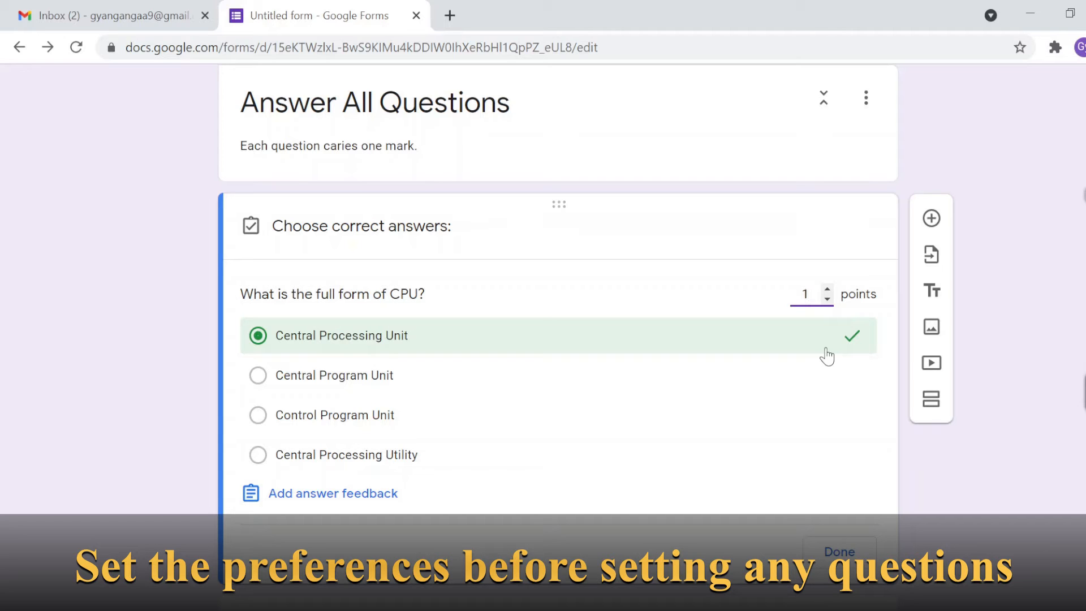
click(838, 550)
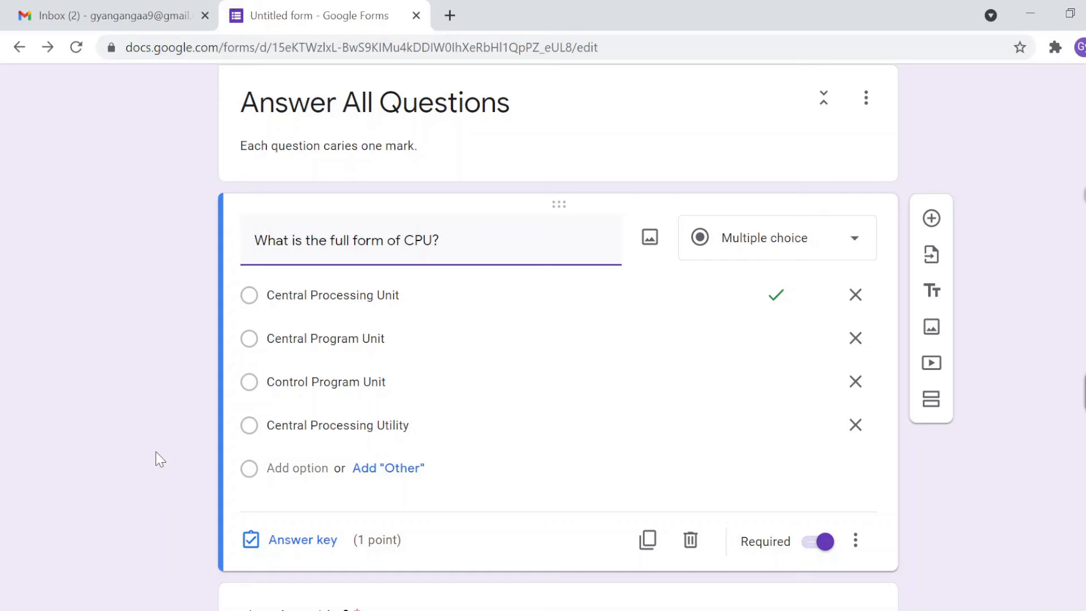
scroll(155, 452, down, 1)
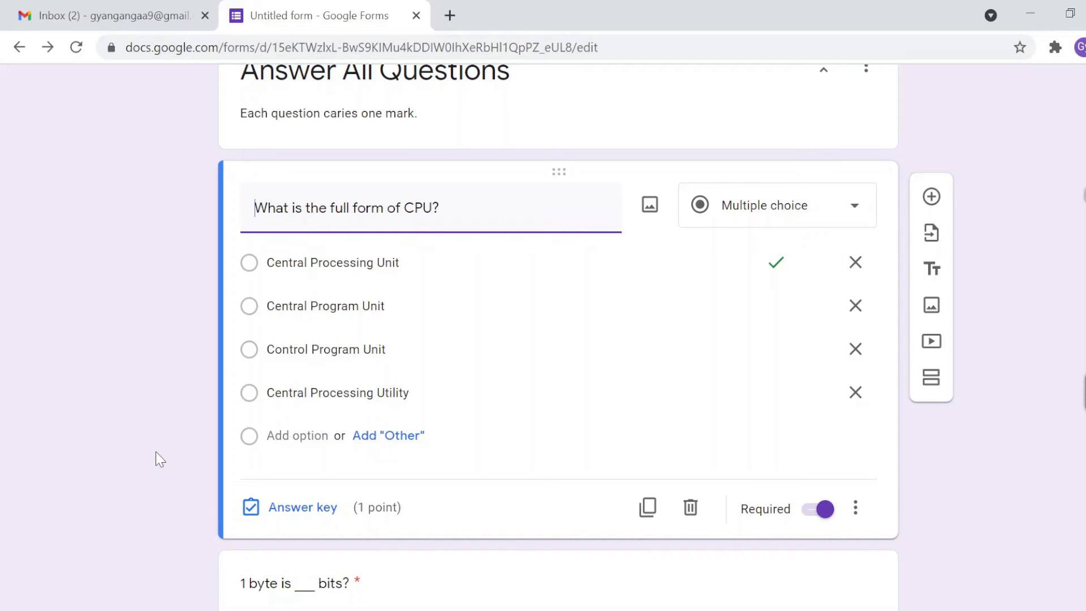
scroll(156, 452, down, 3)
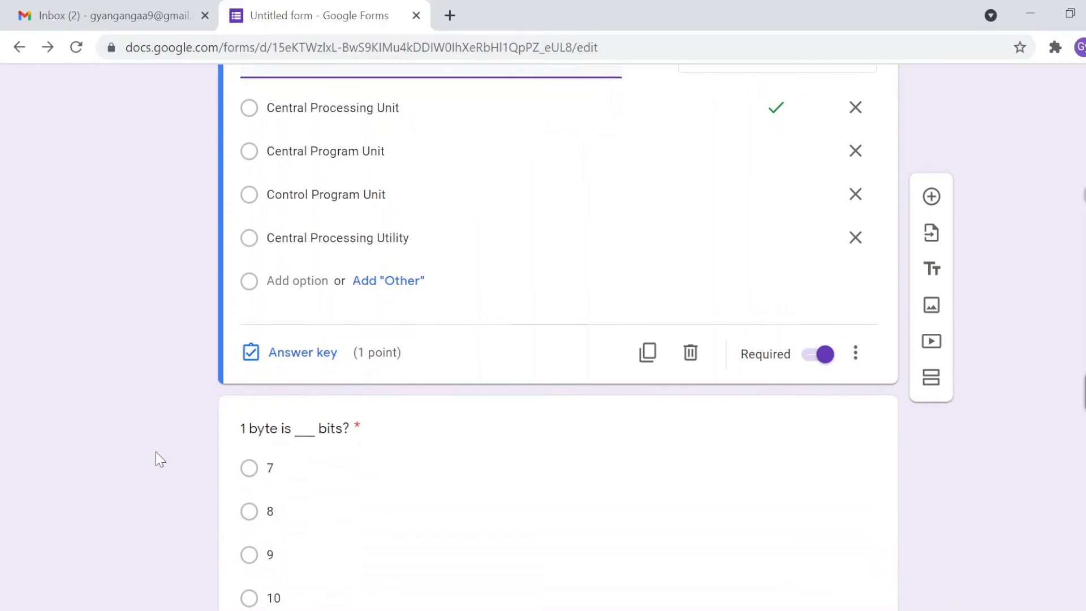
Step: Insert 'number of' after the blank in the byte question's title
click(269, 377)
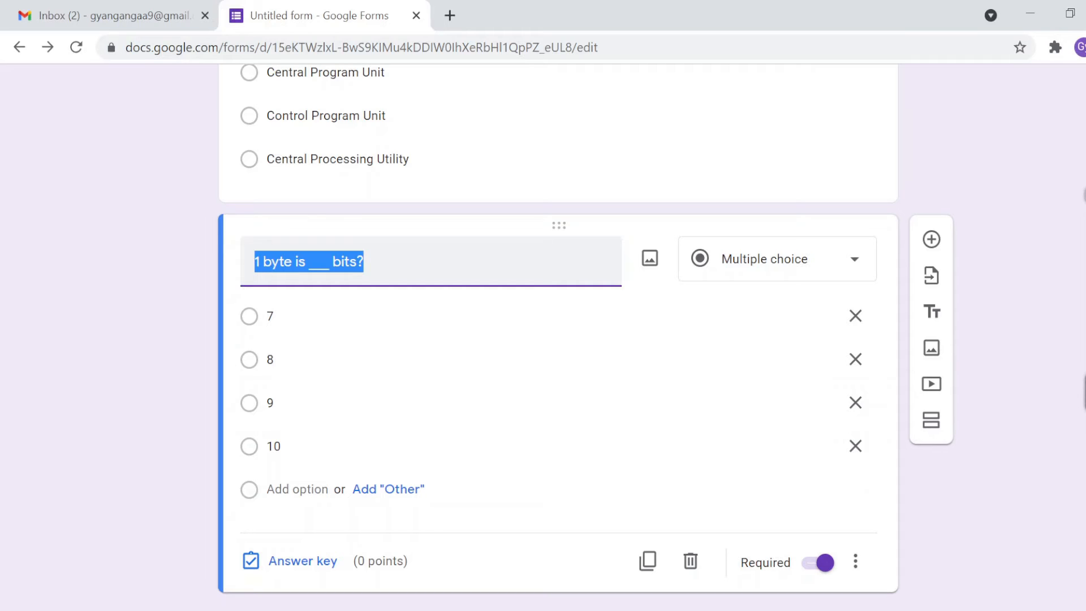
click(329, 261)
text(no )
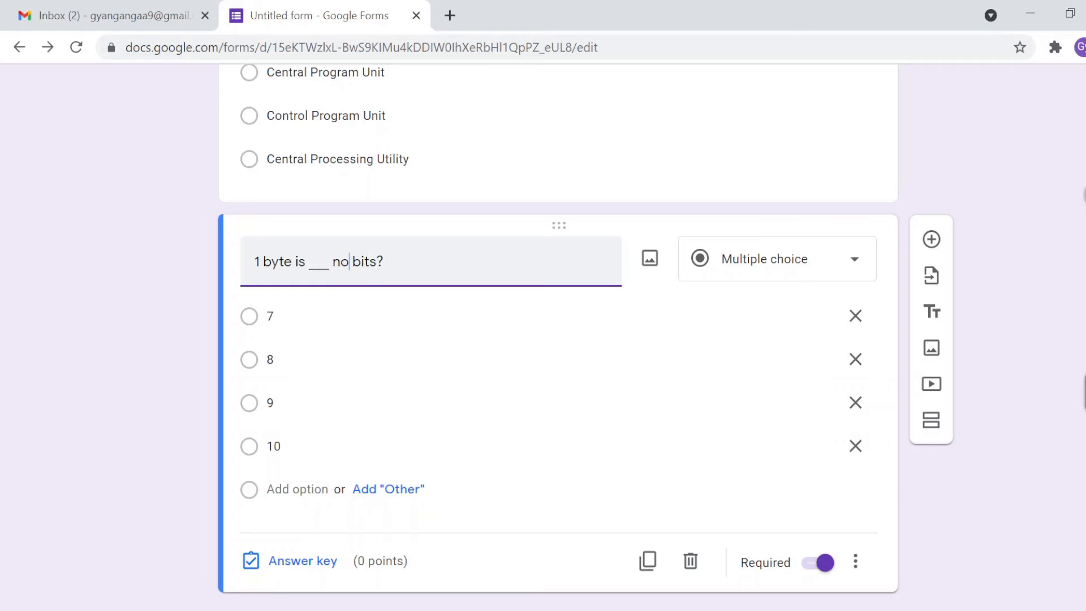
text(mber)
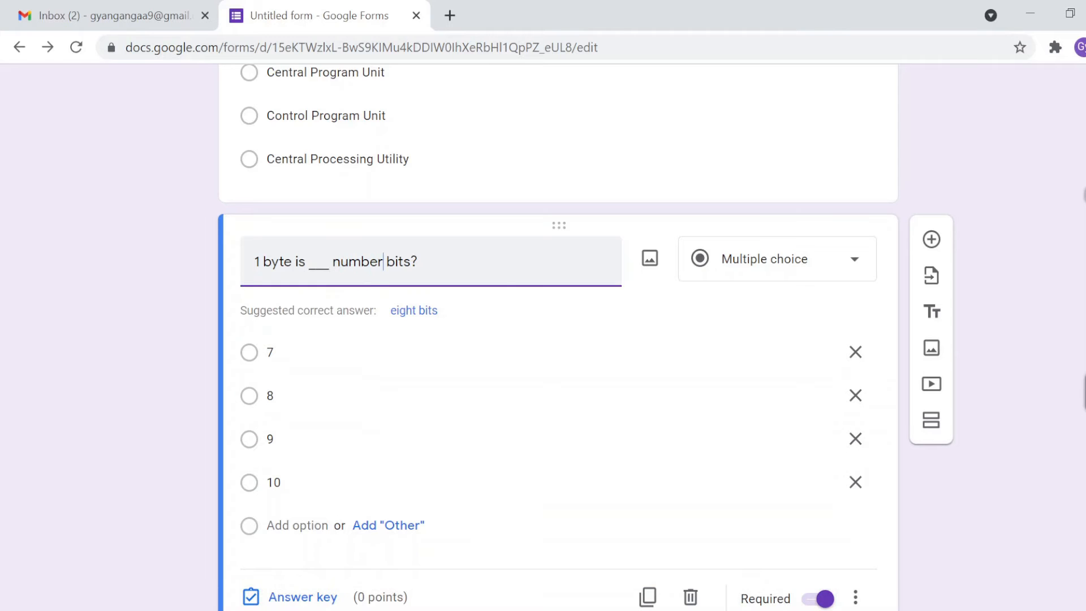
text( of)
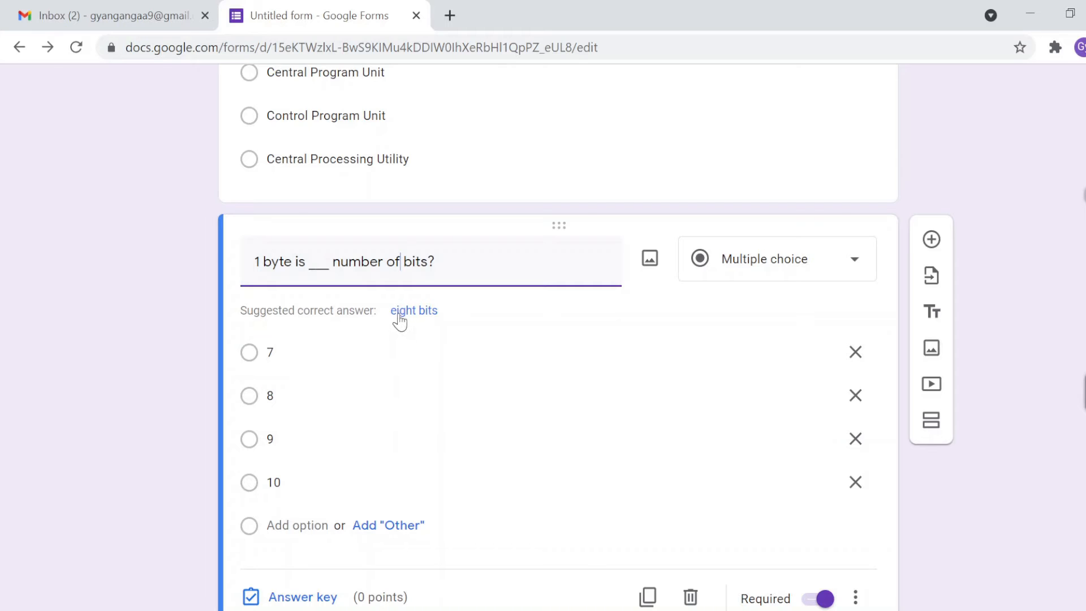
click(191, 383)
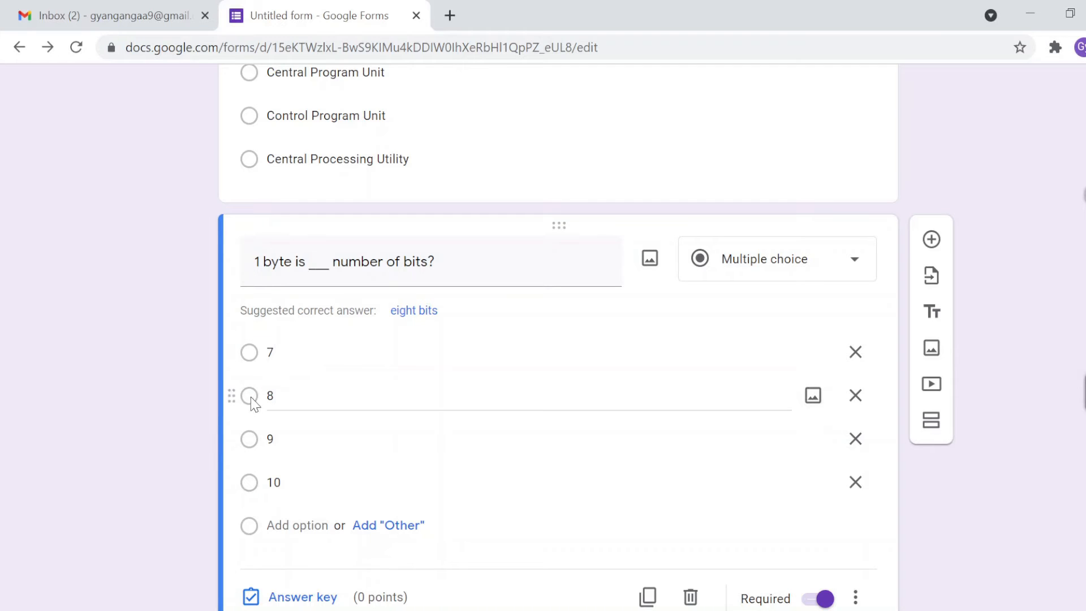
Step: In the byte question's answer key, mark 8 as correct and set points to 1
click(306, 596)
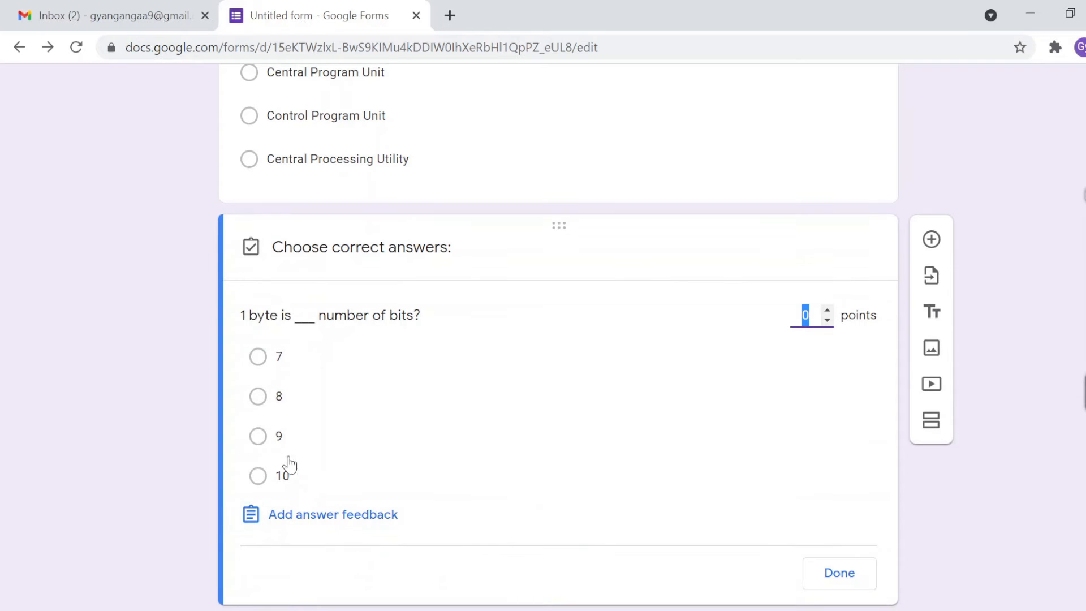
click(258, 397)
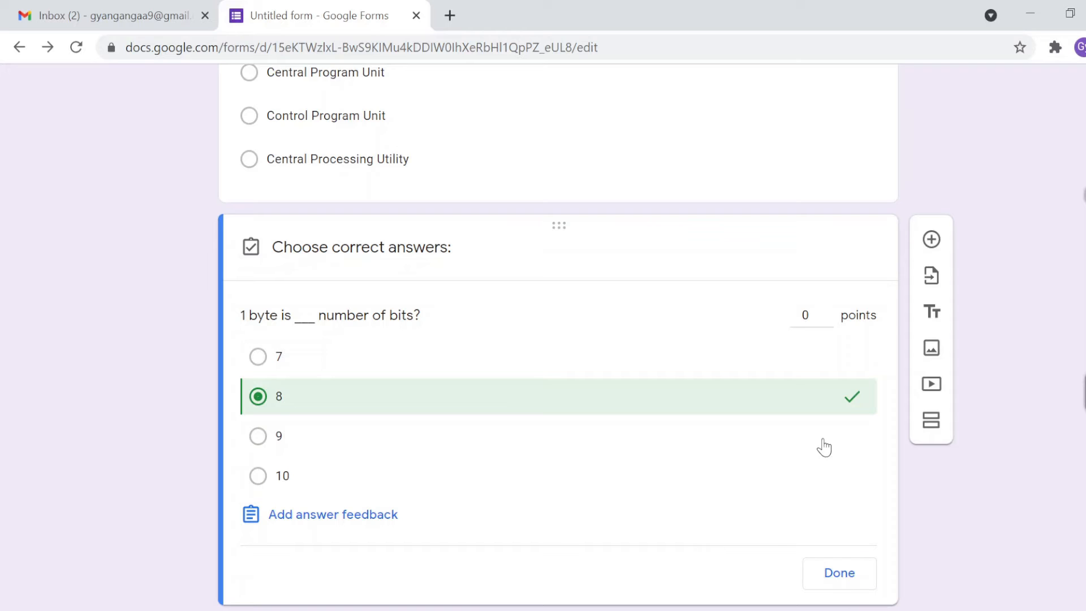
click(828, 310)
double_click(804, 315)
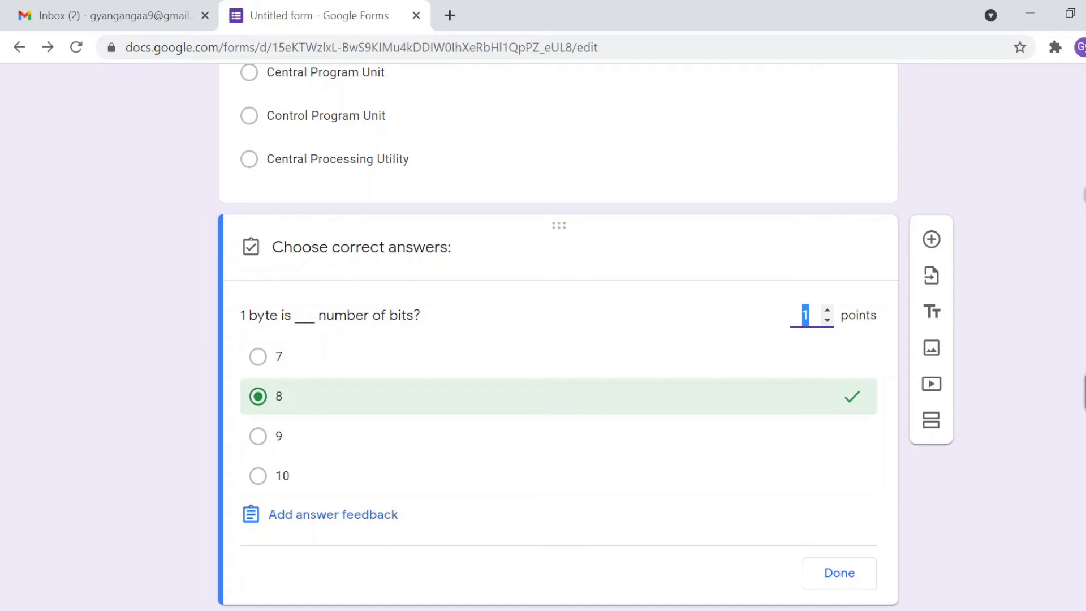
text(1)
Step: Finish the byte answer key, then delete the empty untitled question added below it
click(836, 574)
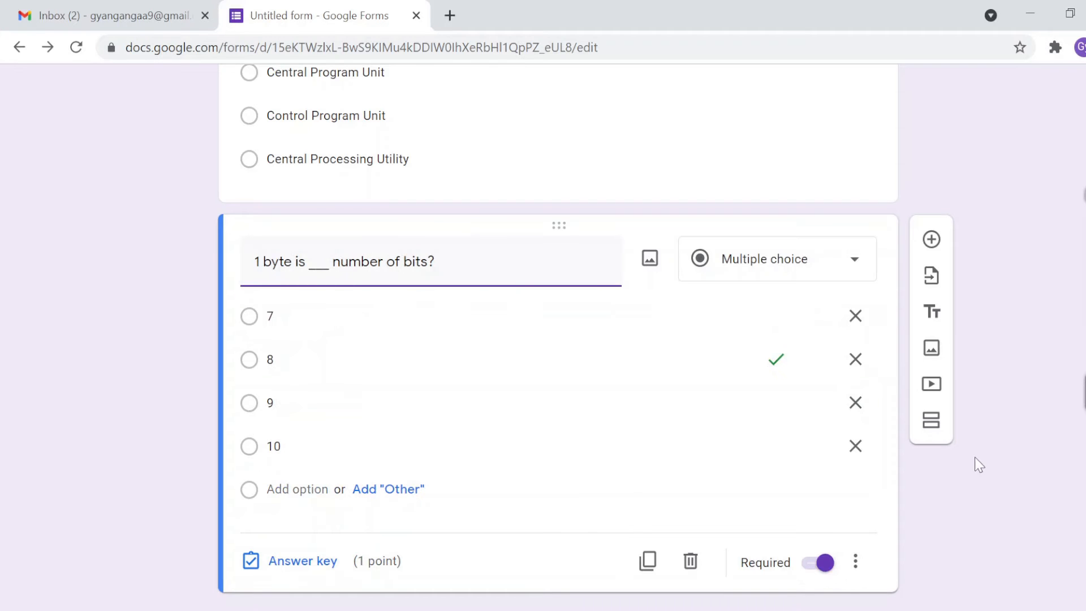
click(931, 238)
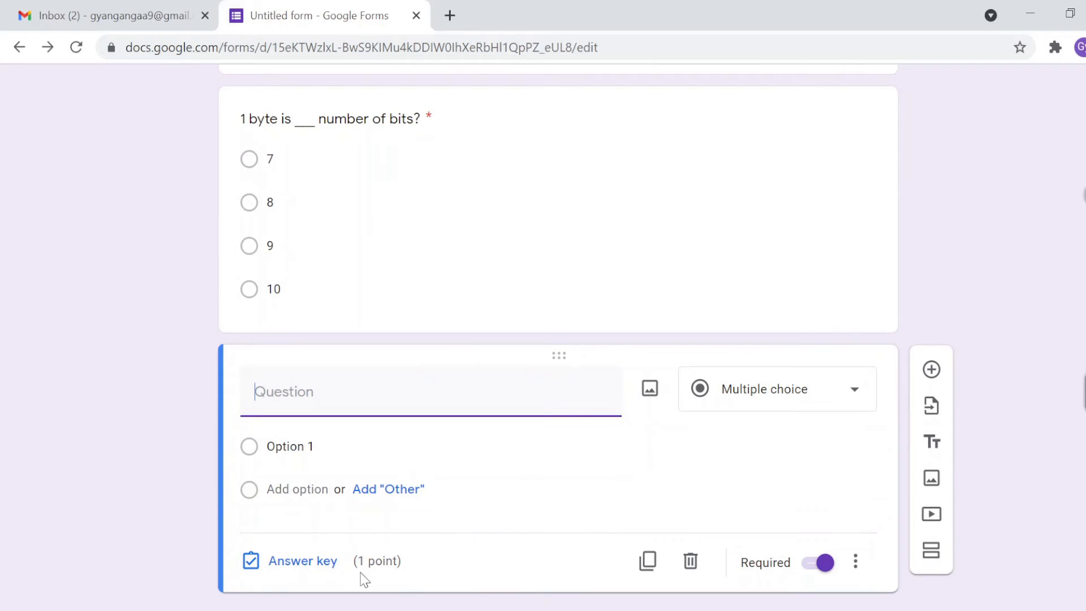
drag(358, 563, 396, 568)
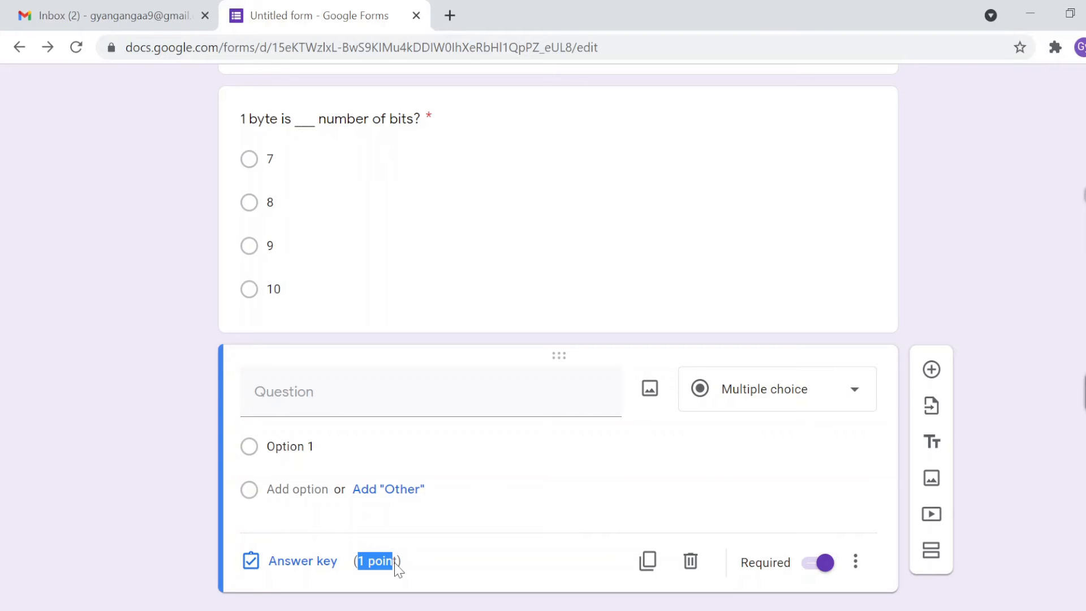
click(328, 396)
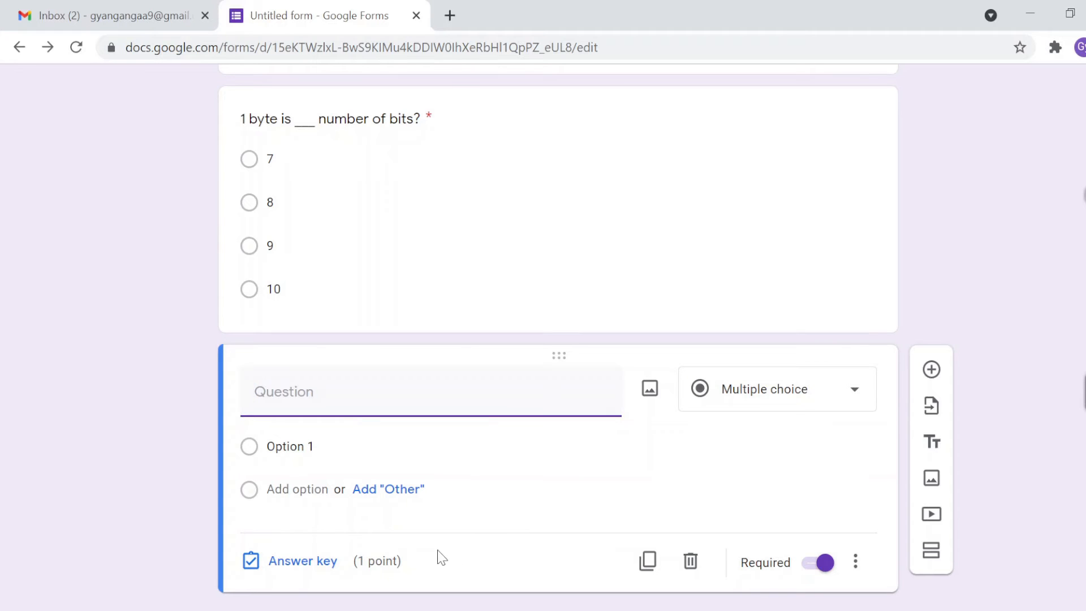
click(690, 561)
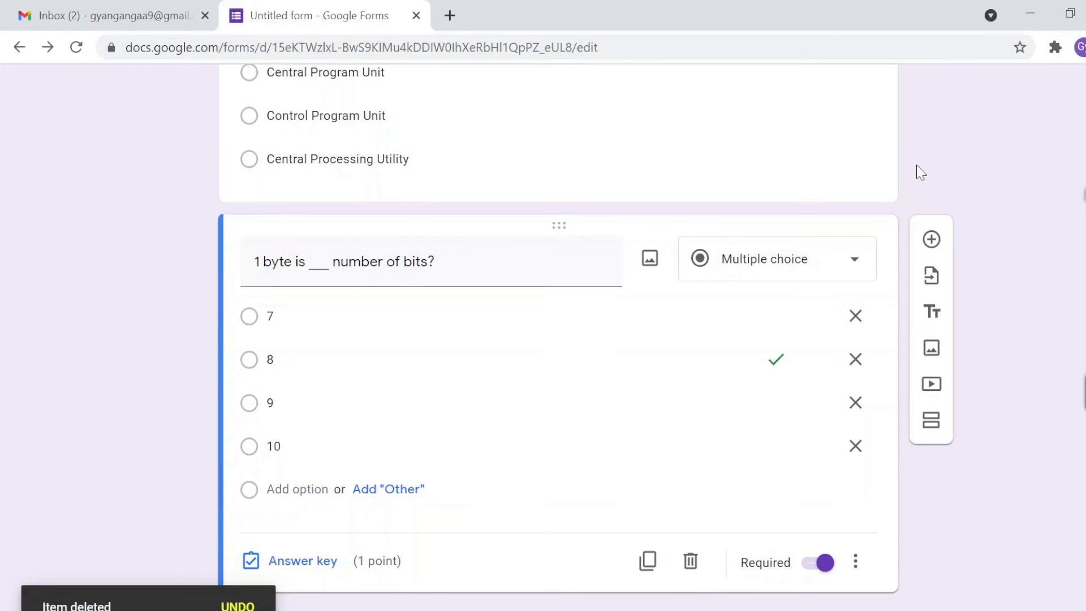
Step: Scroll back to the top and select the 'Untitled form' name for editing
scroll(916, 164, up, 20)
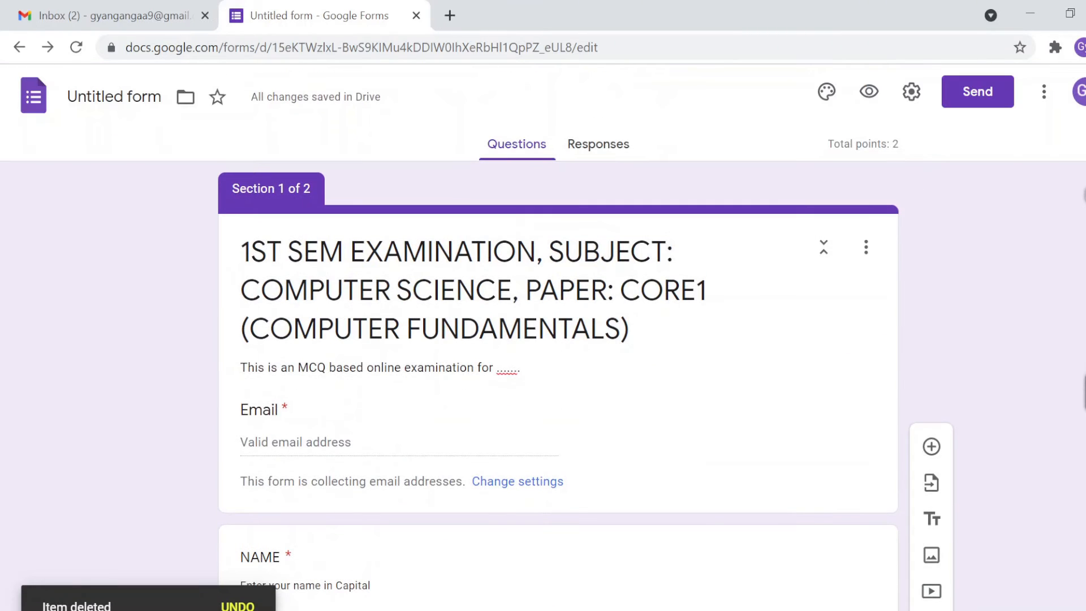
scroll(168, 365, down, 1)
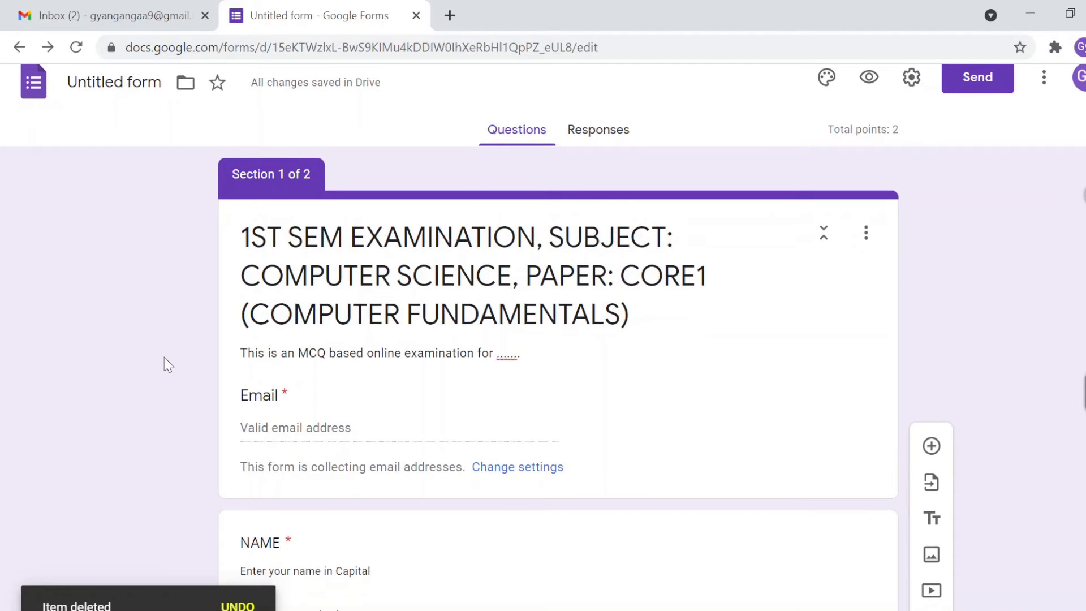
scroll(165, 364, down, 1)
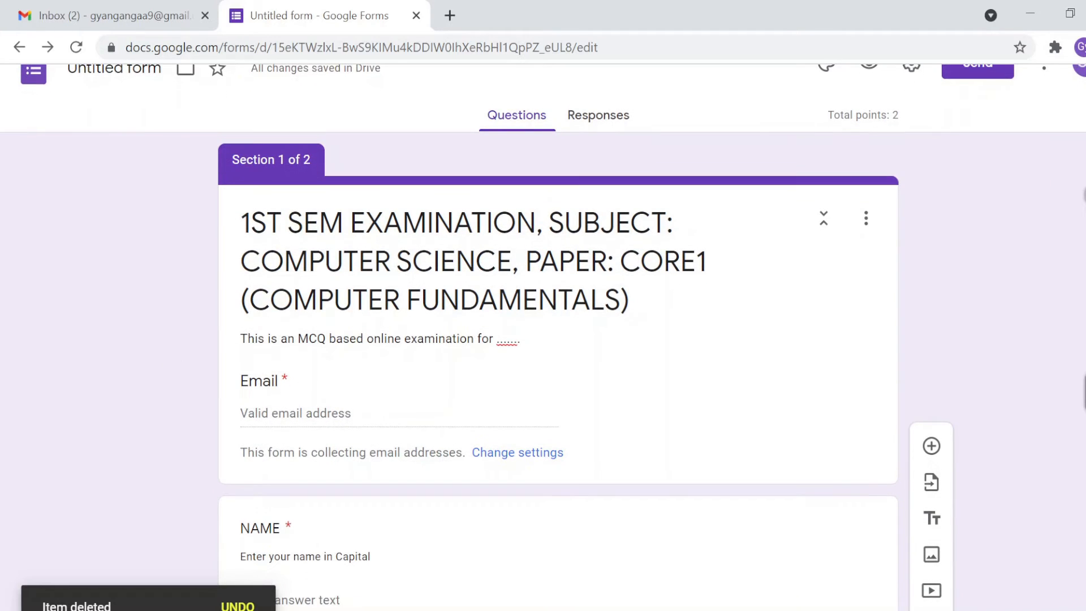
scroll(198, 356, up, 1)
scroll(109, 431, down, 2)
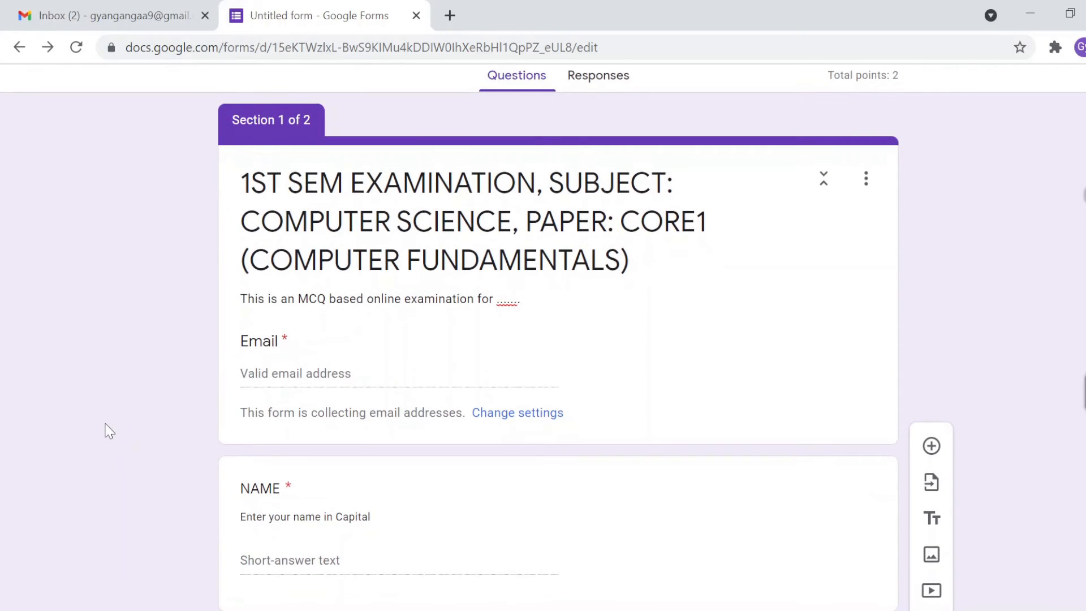
scroll(109, 432, down, 12)
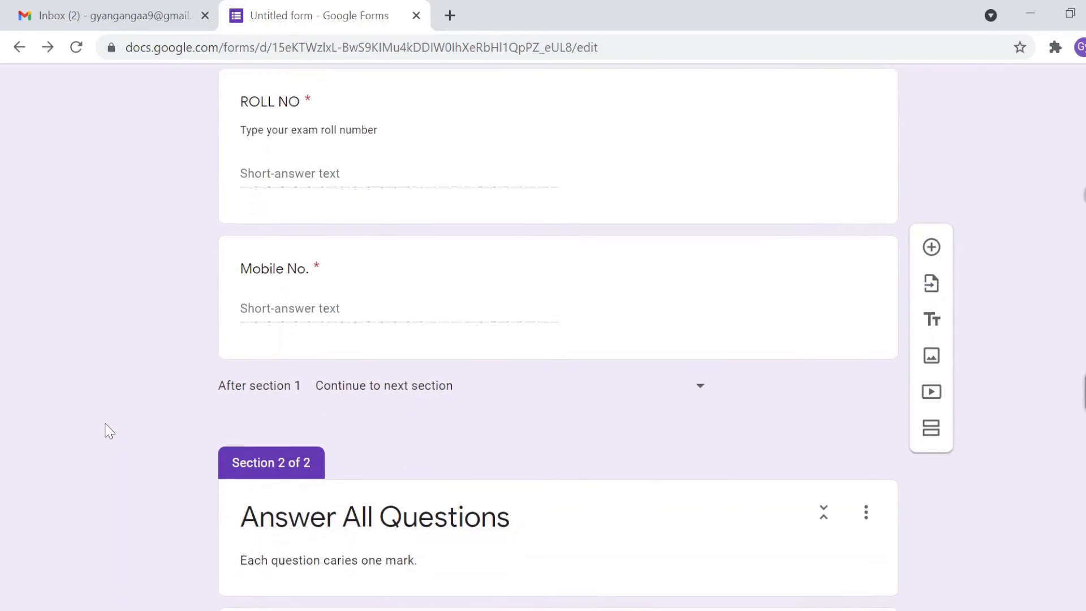
scroll(109, 432, down, 5)
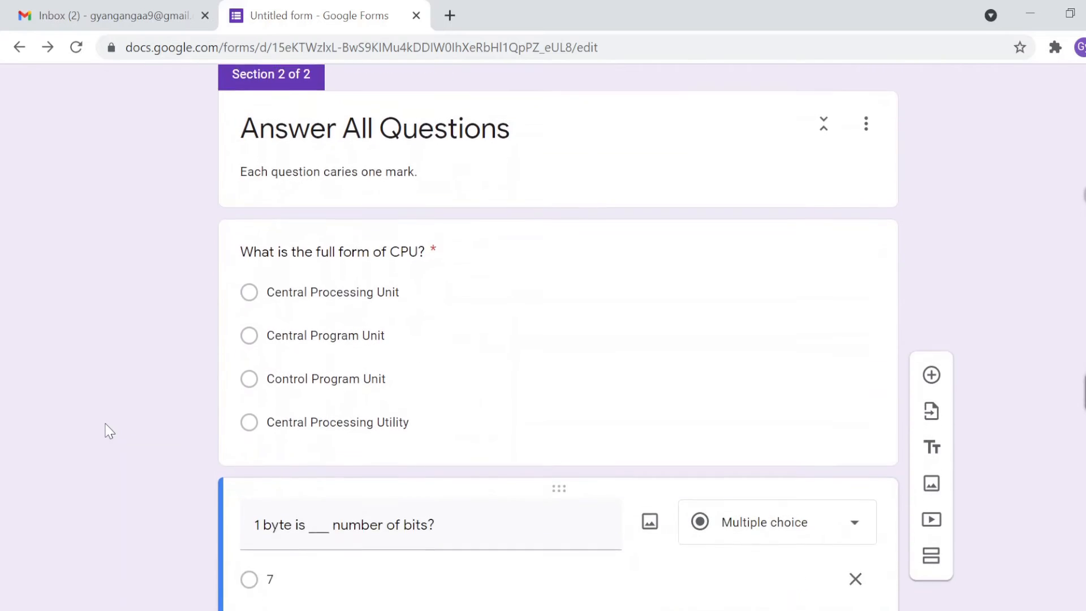
scroll(109, 431, up, 15)
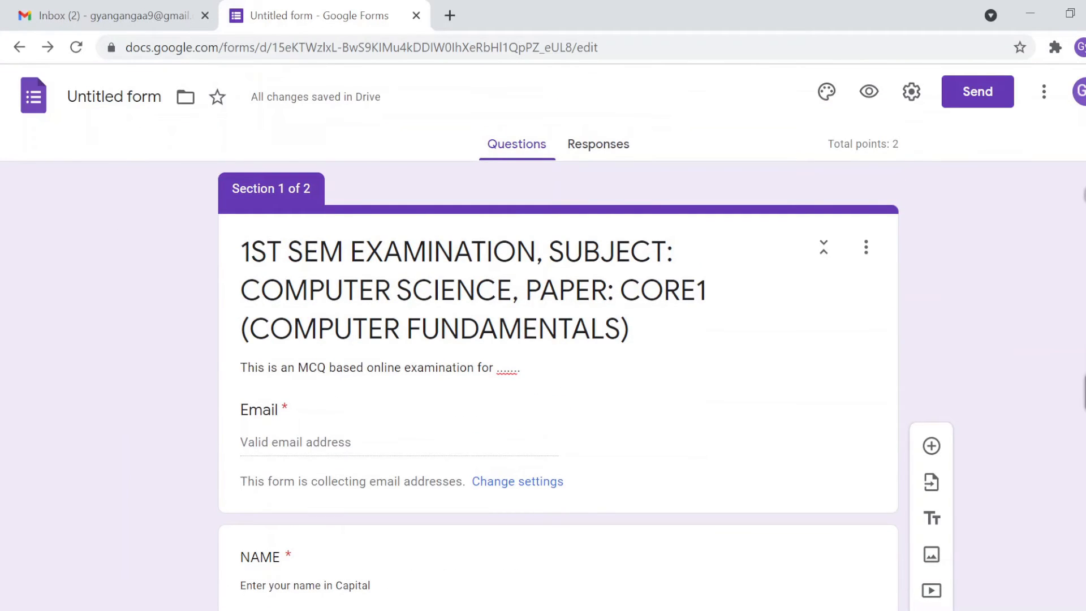
click(130, 96)
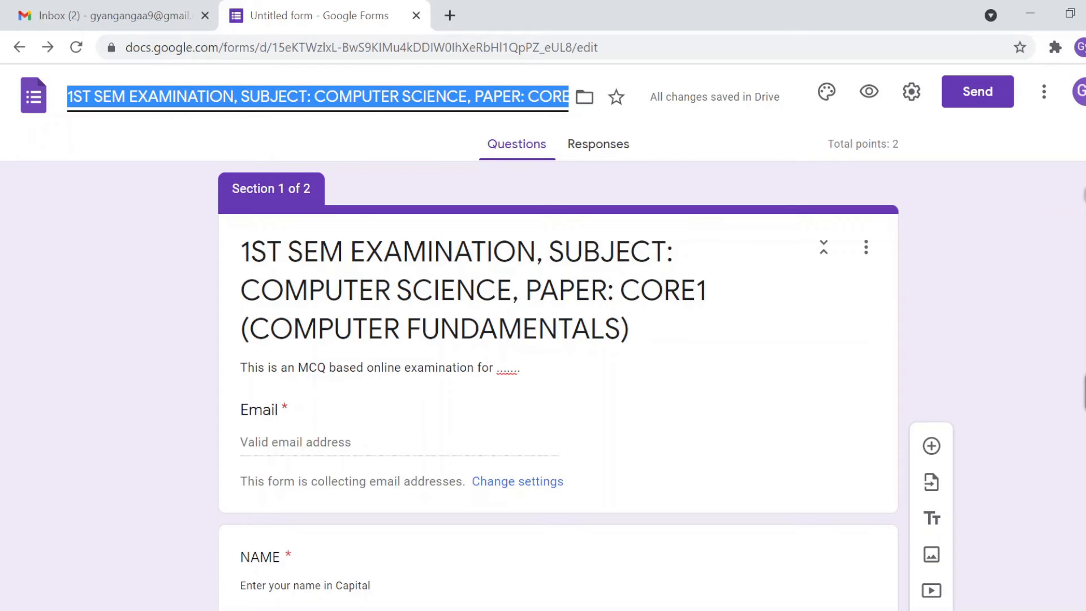
Step: Name the form '1ST SEM CORE1' in capitals, replacing 'Untitled form'
text(1st sem)
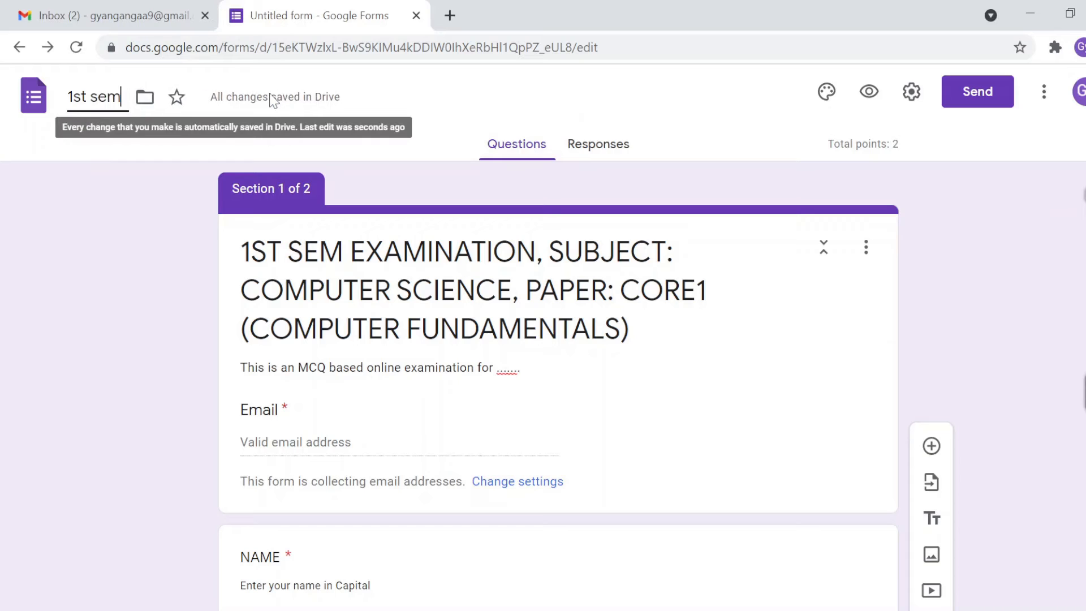
text( core1)
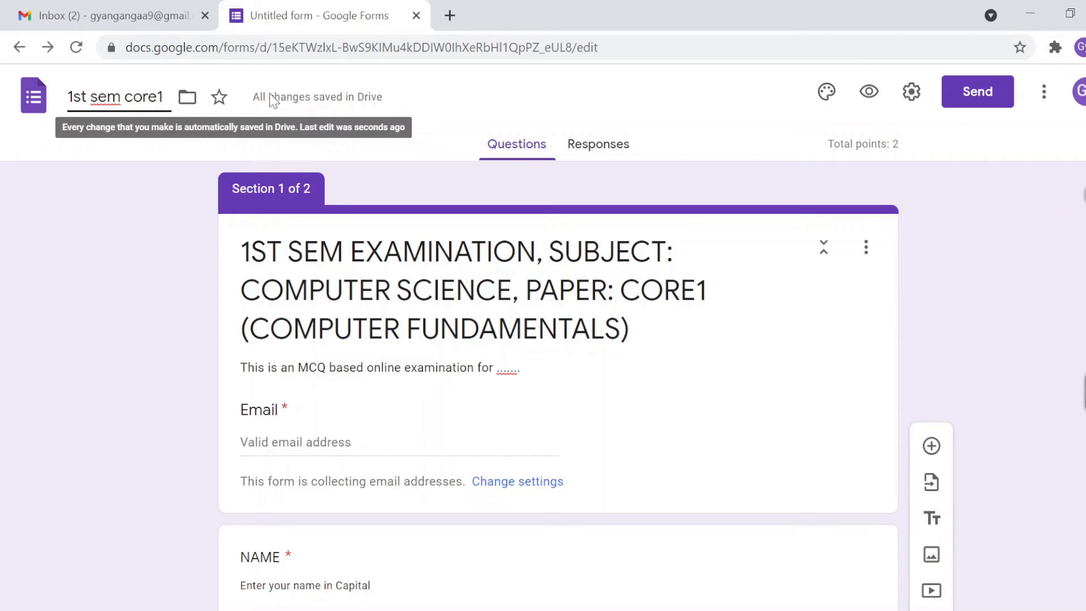
key(ctrl+a)
text(1ST )
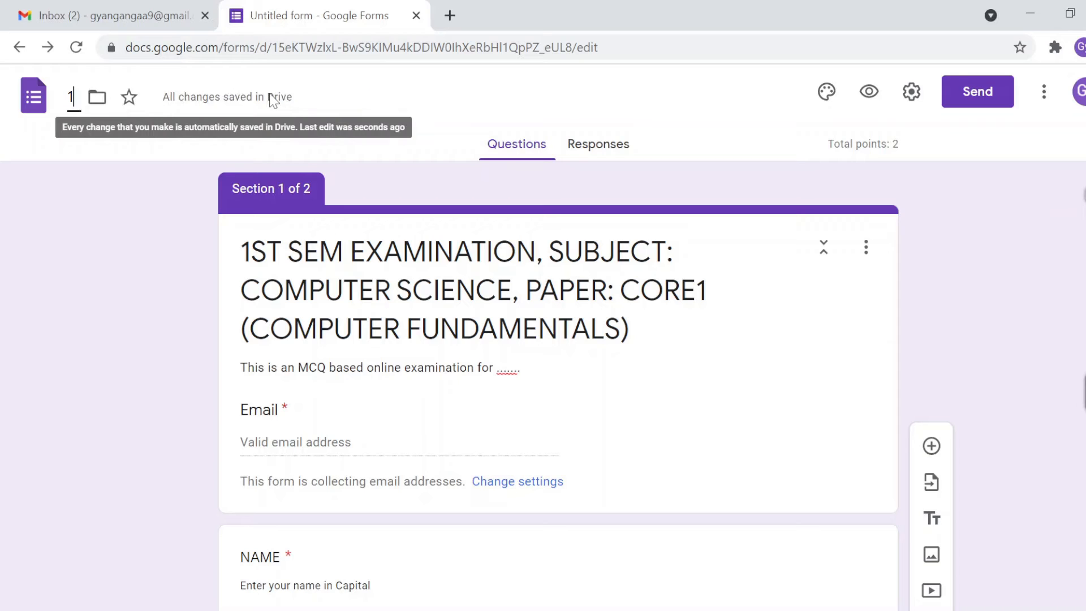
text(SEM CORE1)
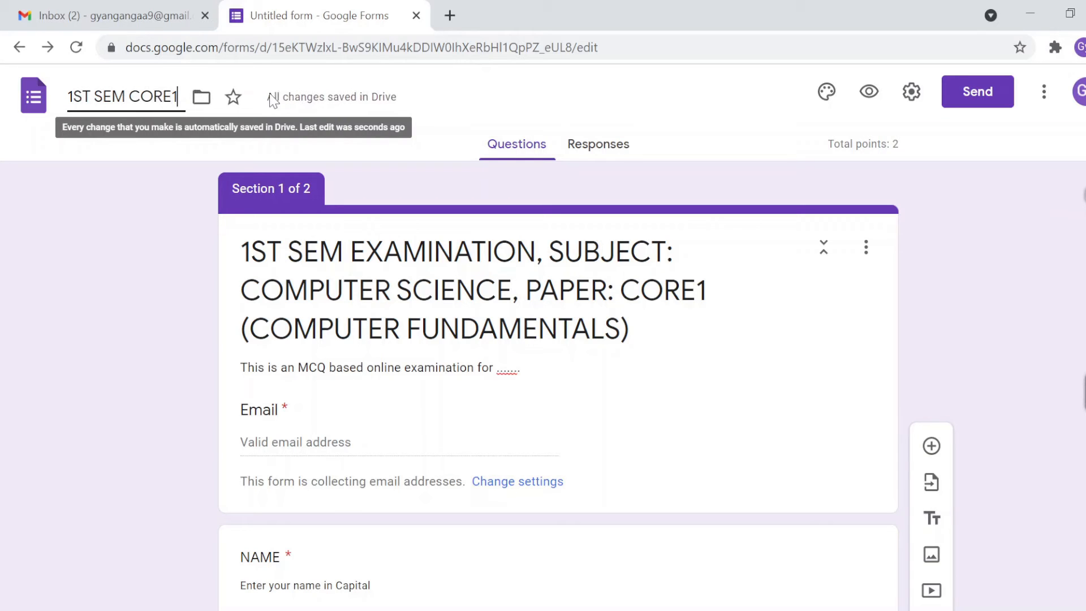
click(132, 262)
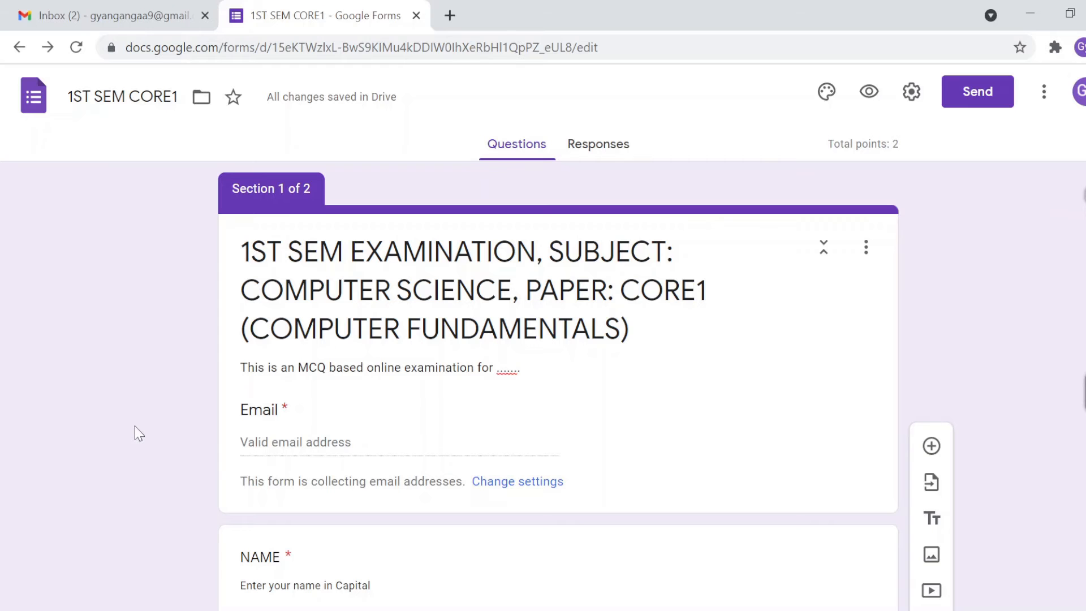
Step: Check the form's 2-point total, then expand the NAME short-answer question showing 0 points
scroll(138, 434, down, 12)
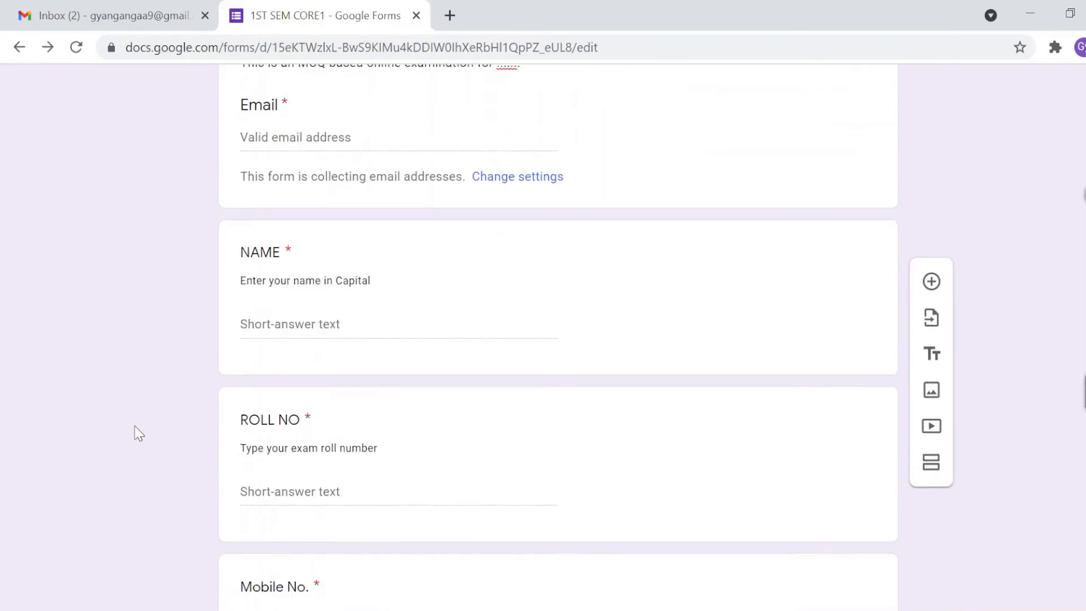
scroll(139, 434, down, 3)
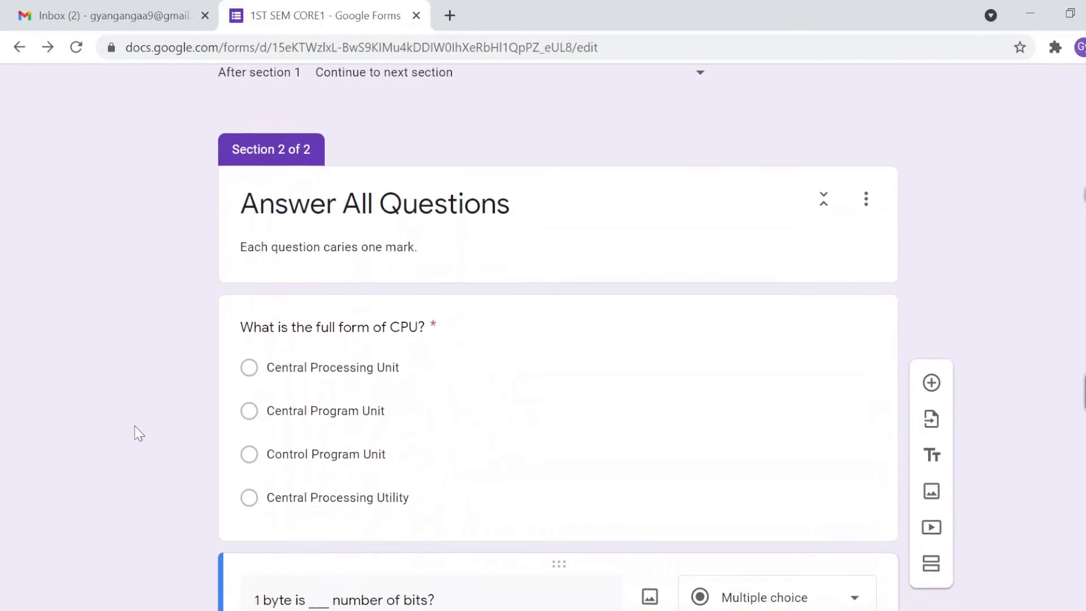
scroll(139, 433, up, 15)
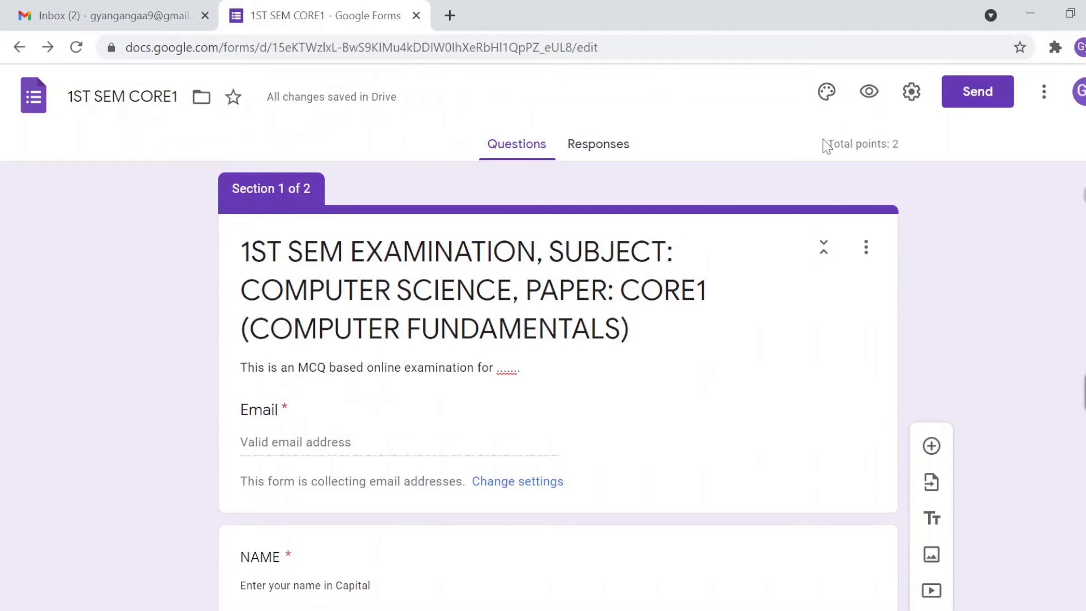
triple_click(900, 143)
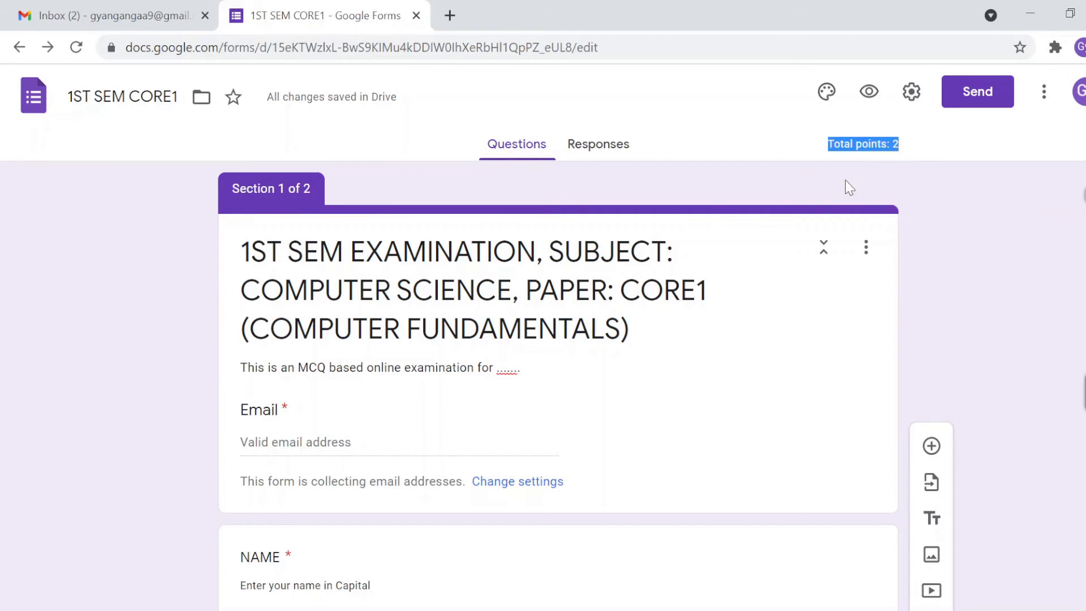
click(61, 503)
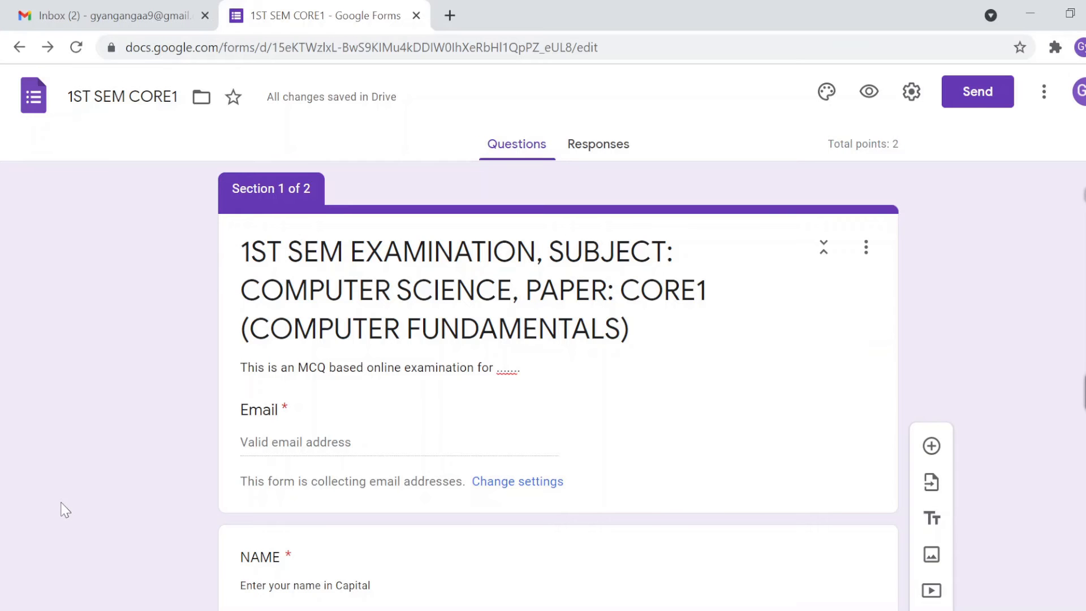
scroll(65, 509, down, 2)
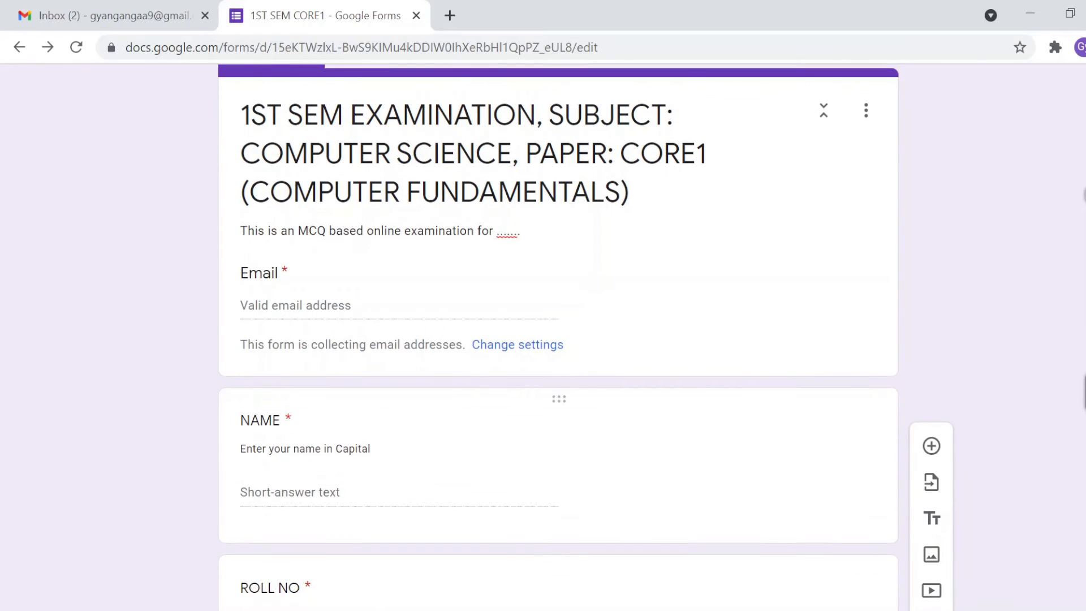
click(271, 475)
scroll(155, 504, down, 1)
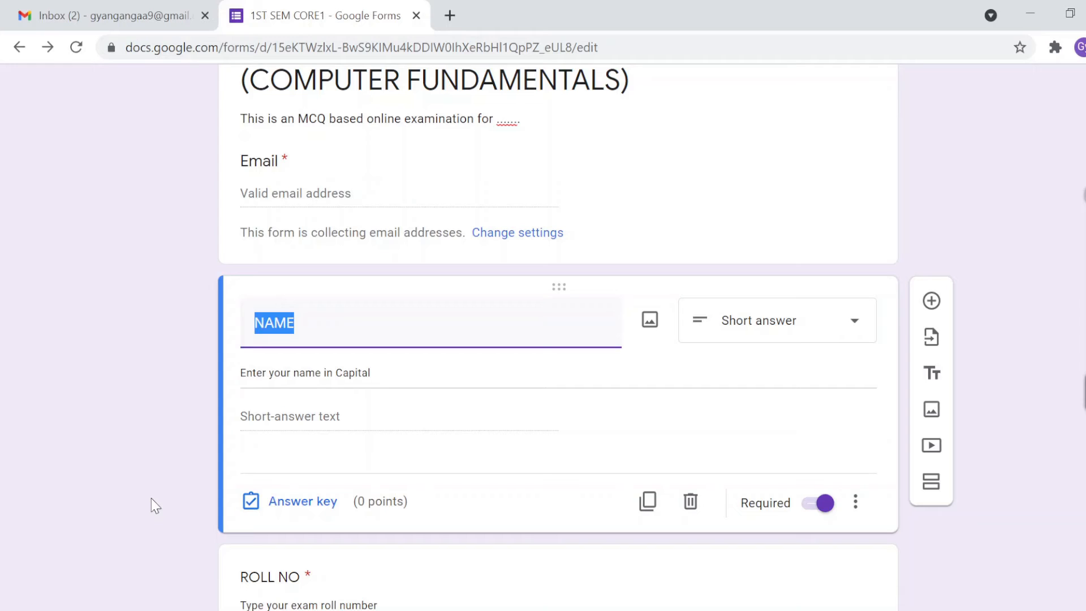
click(295, 323)
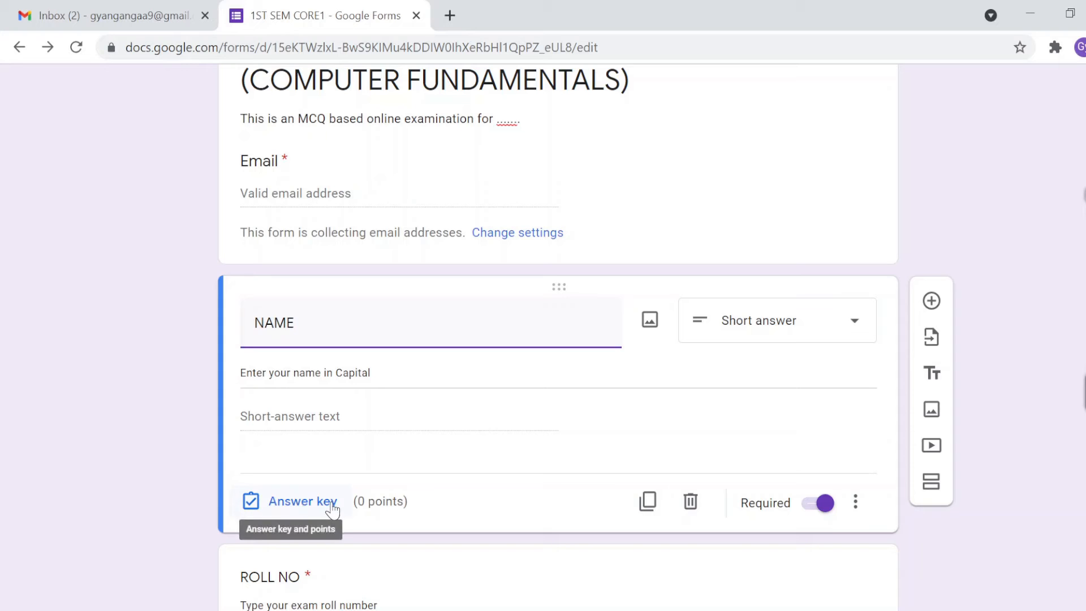
click(361, 502)
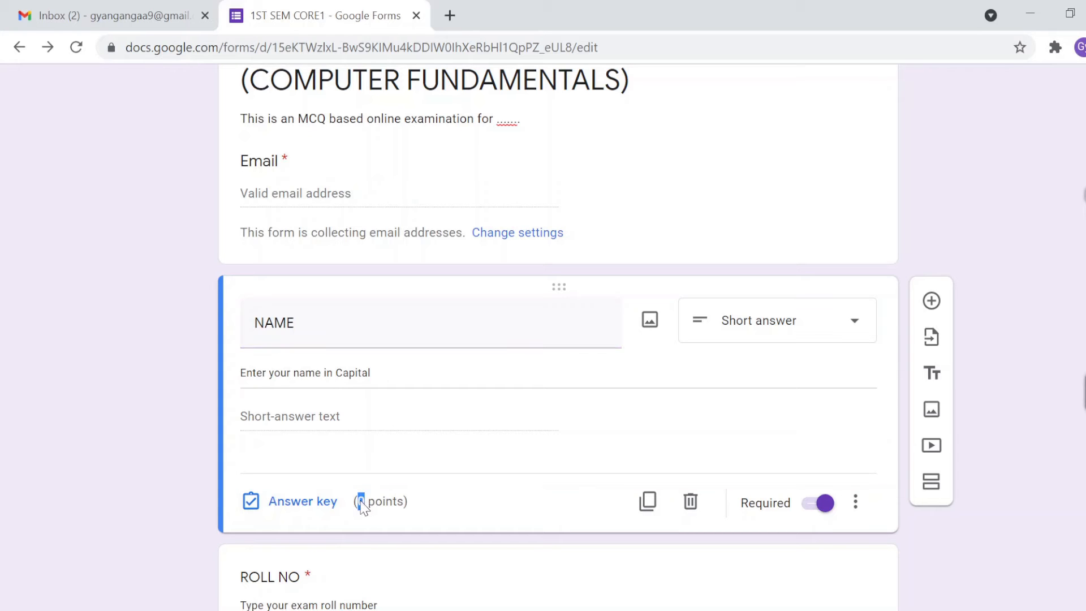
scroll(192, 517, down, 2)
click(300, 479)
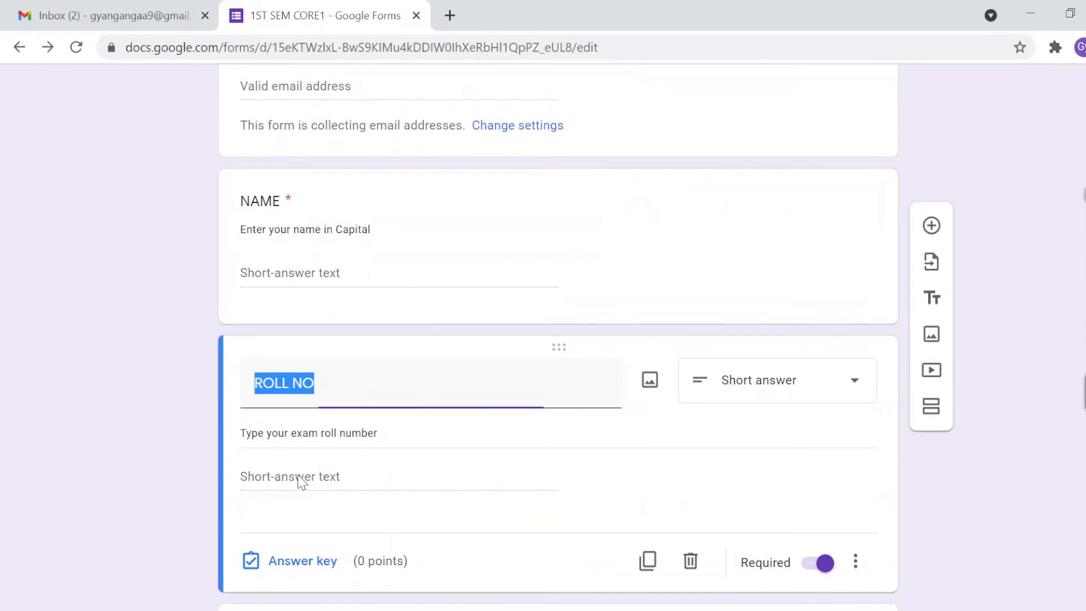
scroll(134, 509, down, 2)
scroll(121, 501, down, 3)
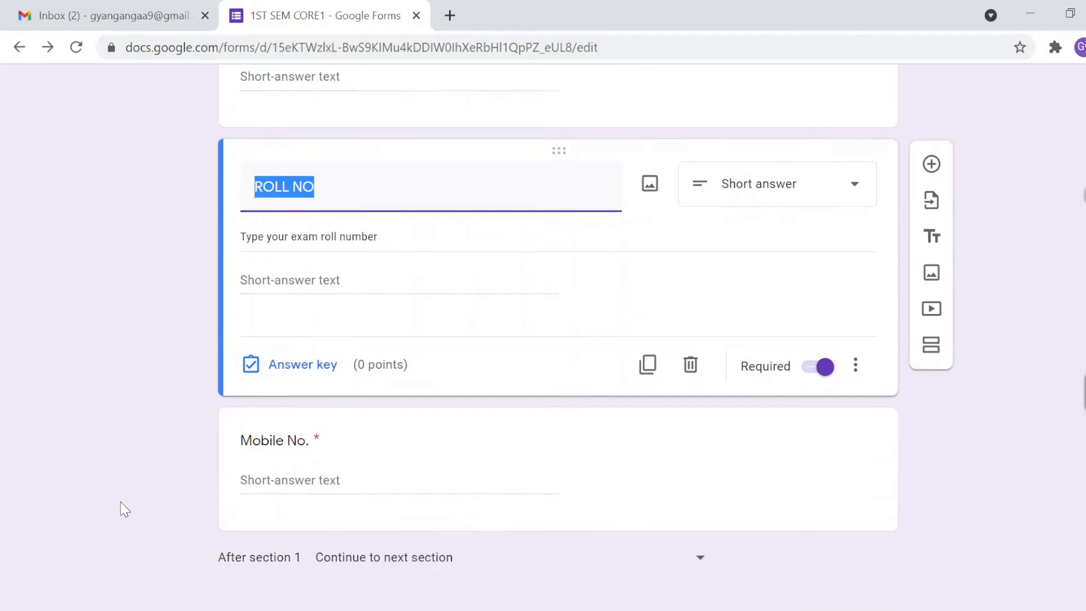
click(240, 396)
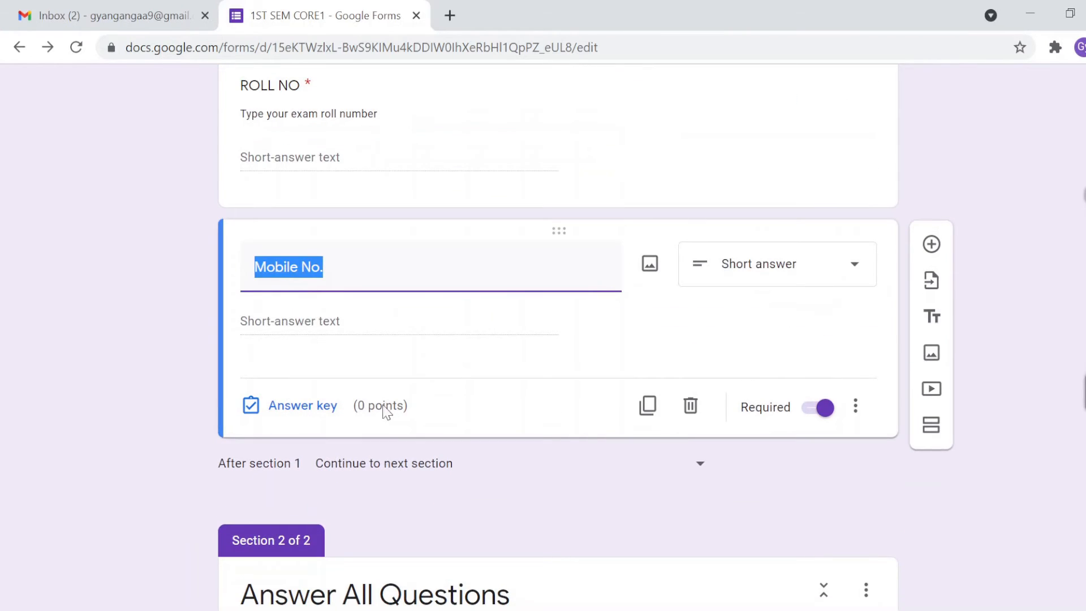
click(363, 406)
scroll(205, 490, down, 4)
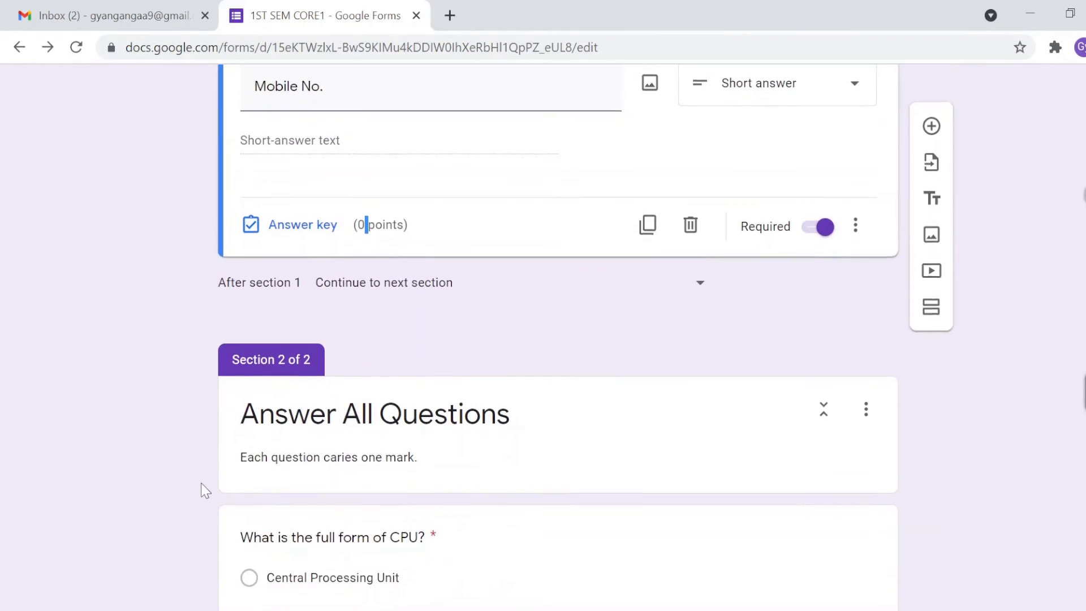
scroll(306, 478, down, 3)
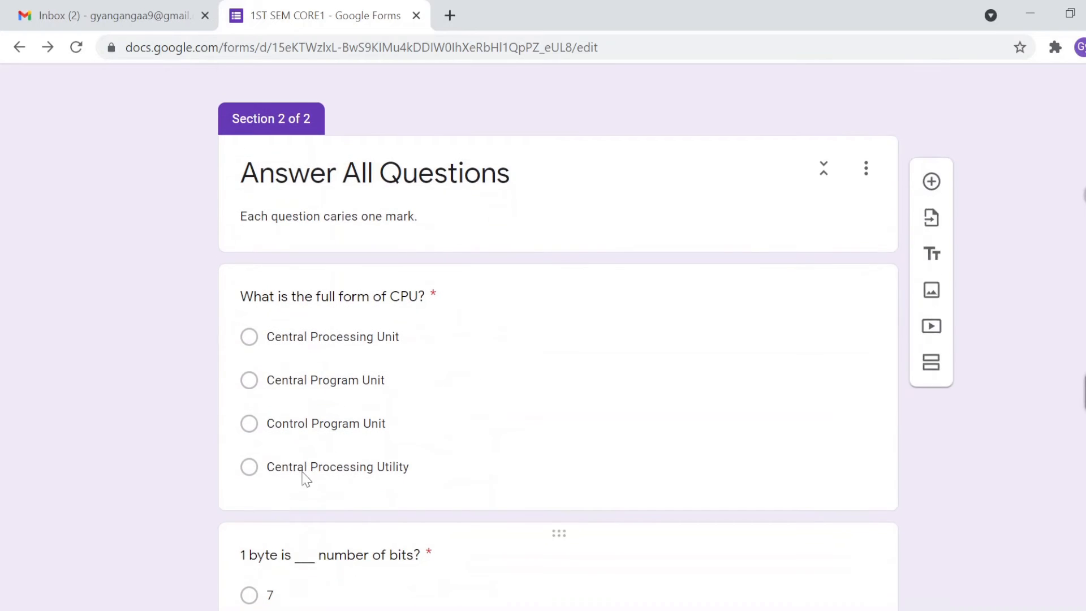
Step: Review the answer keys on the CPU and byte questions
click(357, 303)
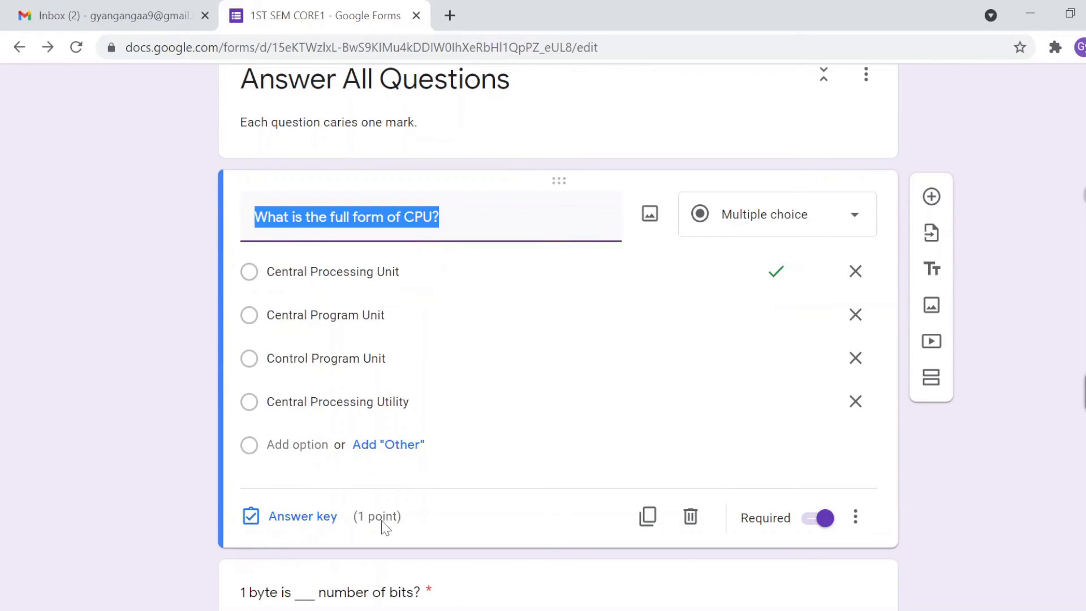
click(361, 533)
scroll(167, 549, down, 3)
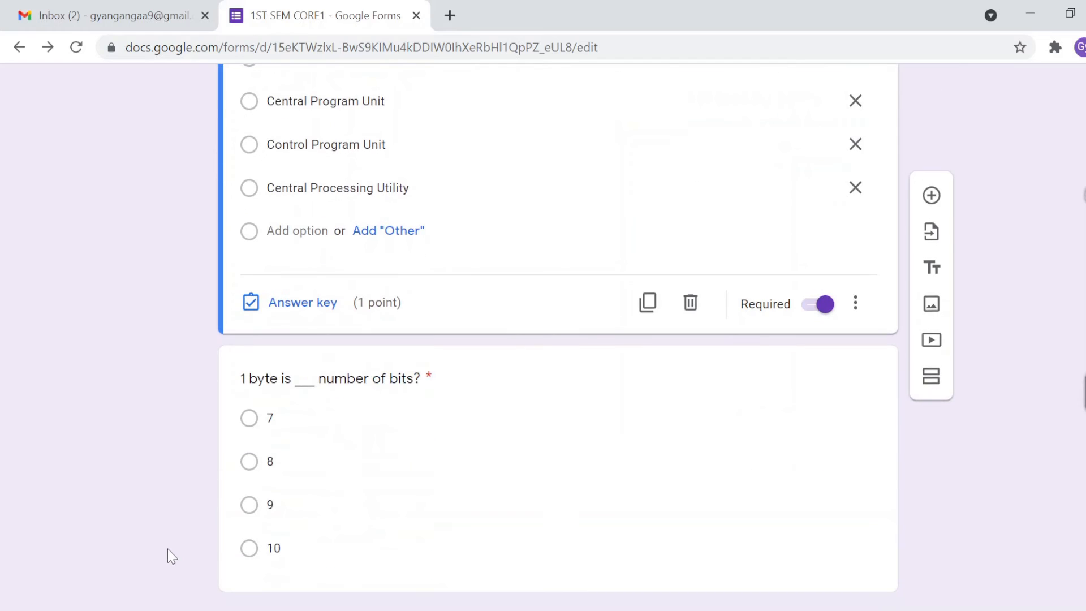
click(348, 396)
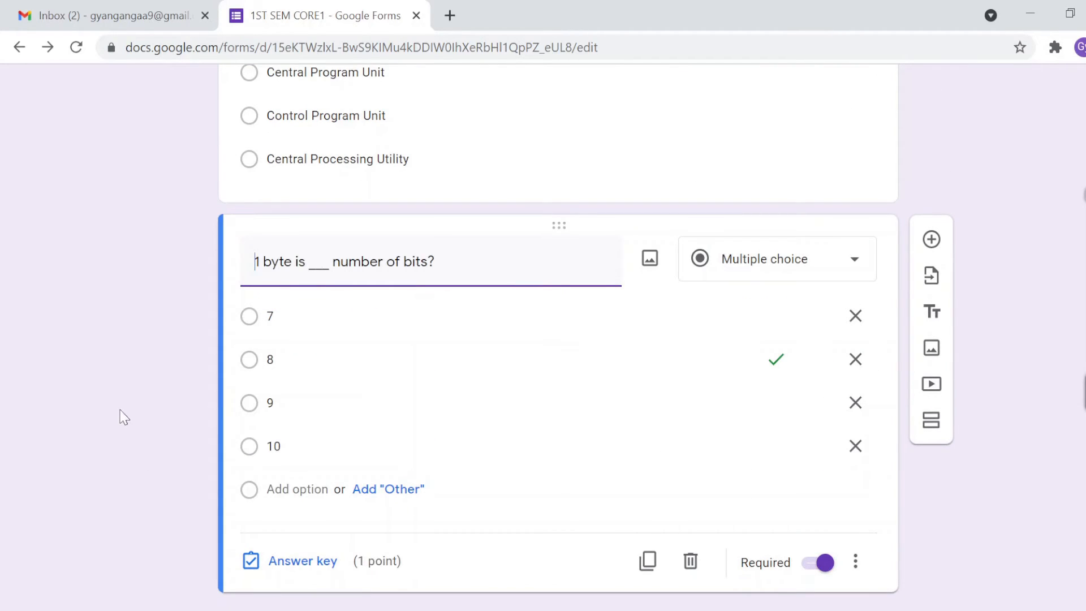
Step: Confirm the 2-point total and view the Responses page showing 0 responses
scroll(118, 413, up, 7)
scroll(115, 405, up, 10)
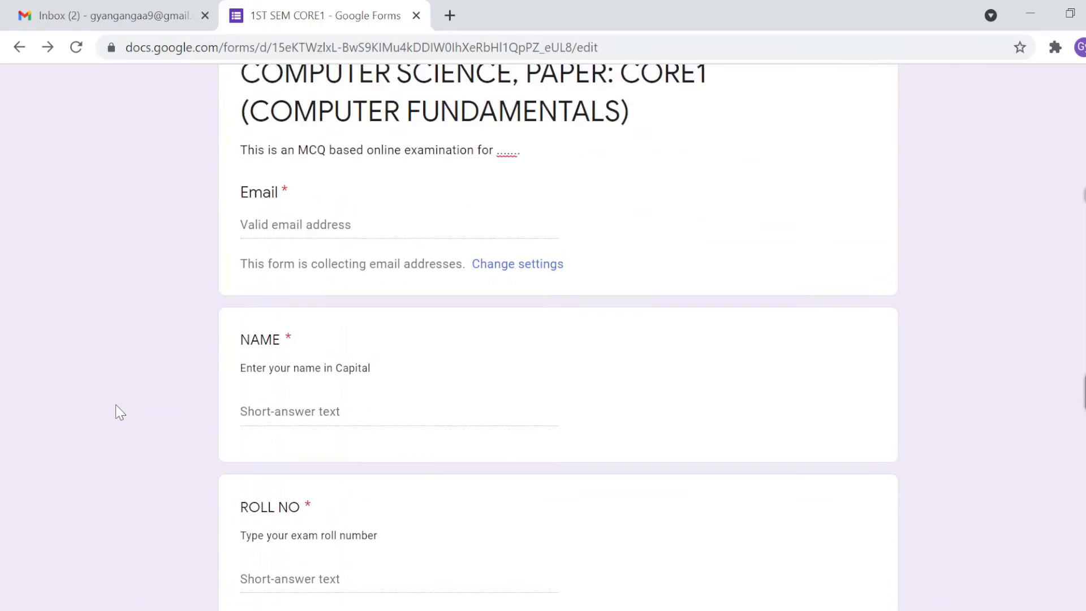
triple_click(871, 145)
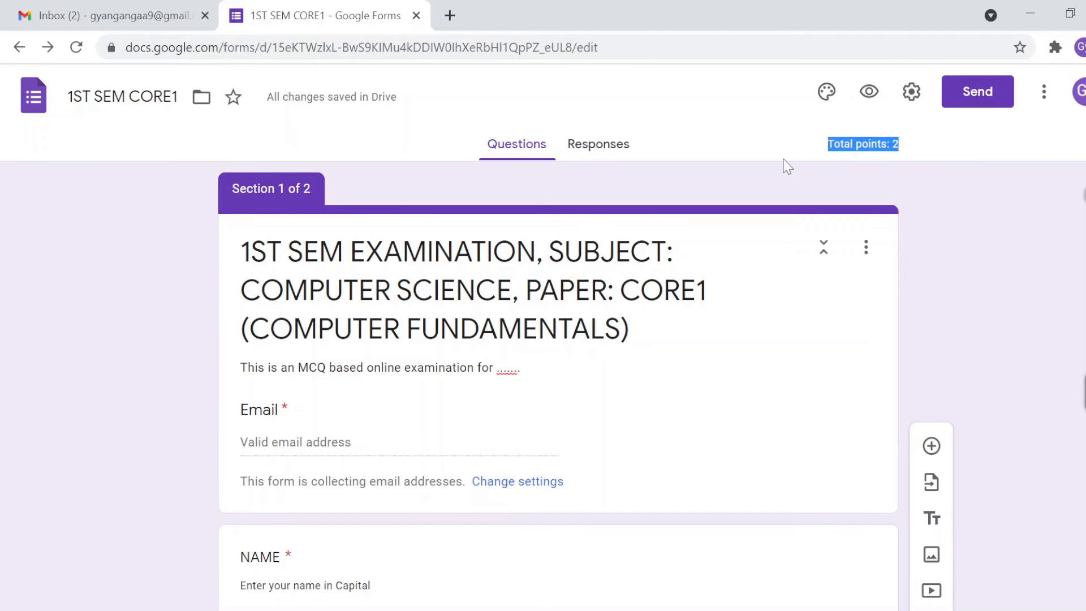
click(781, 173)
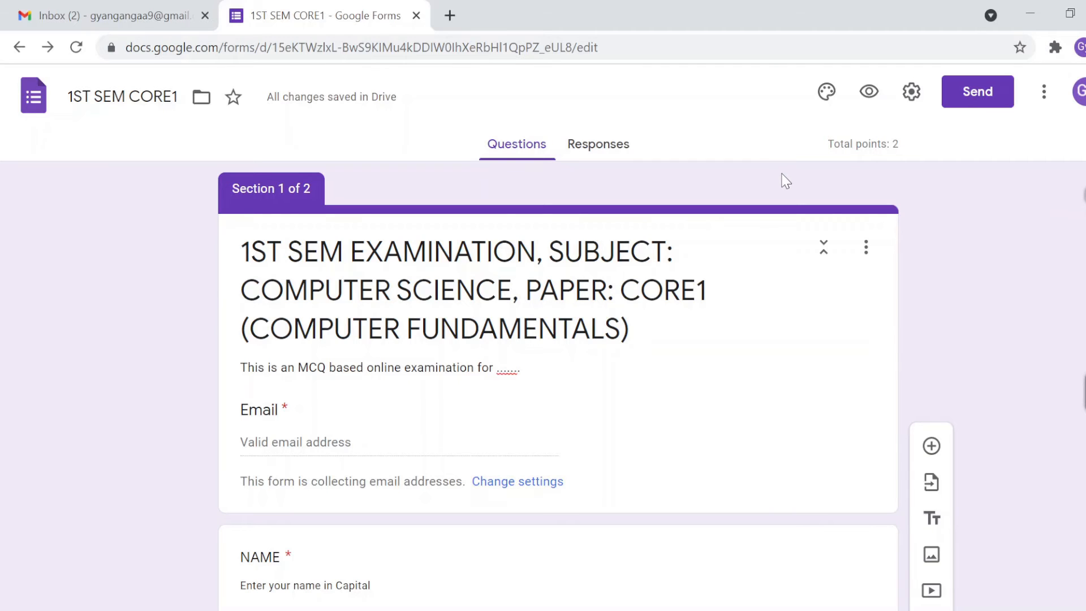
click(611, 148)
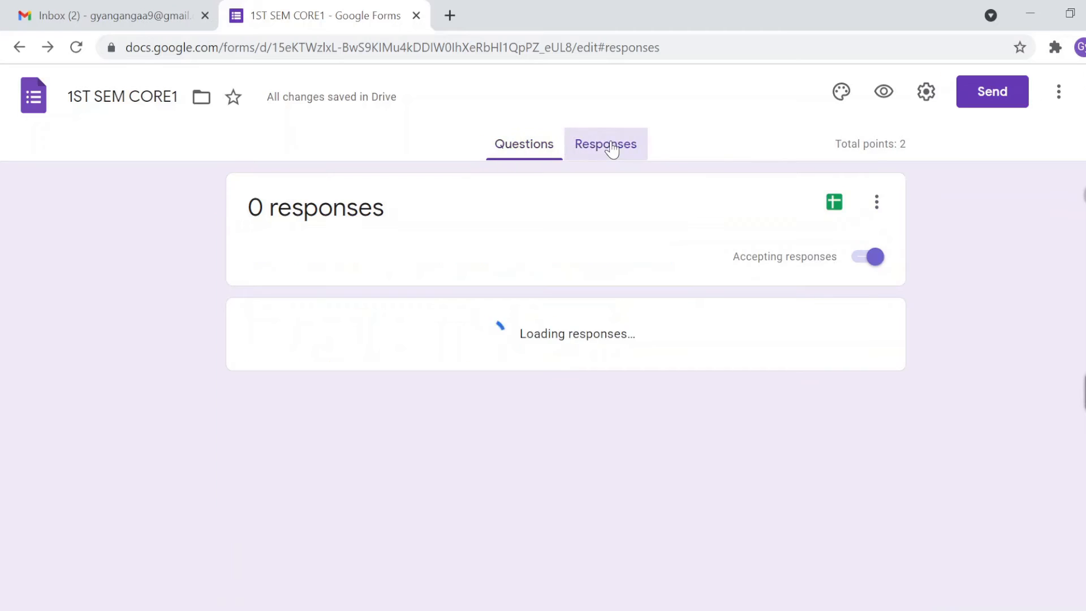
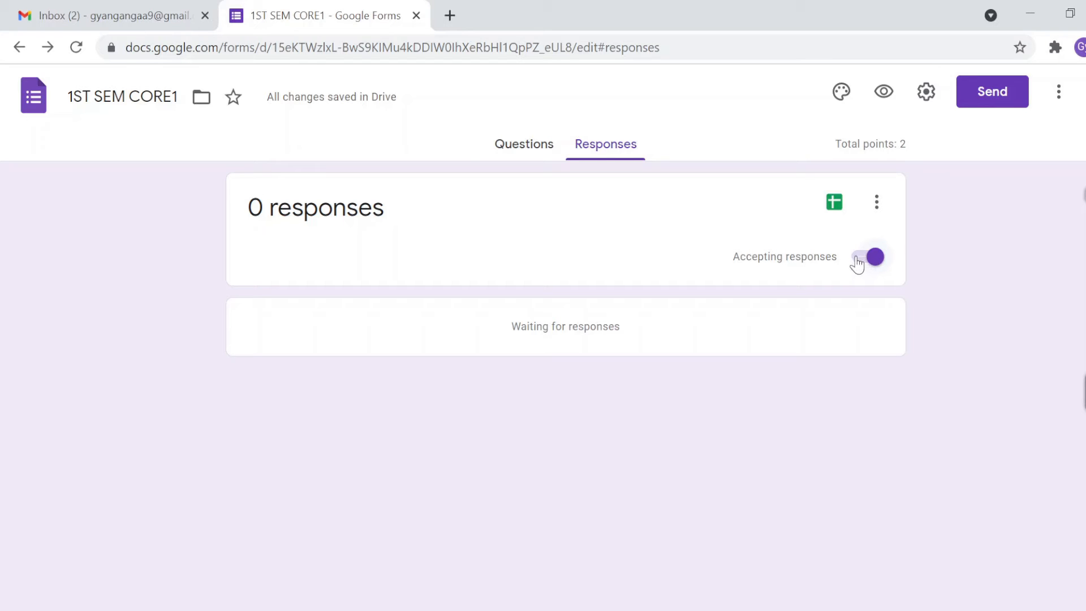
Step: Toggle accepting responses off and back on twice, then link responses to a new spreadsheet
click(861, 261)
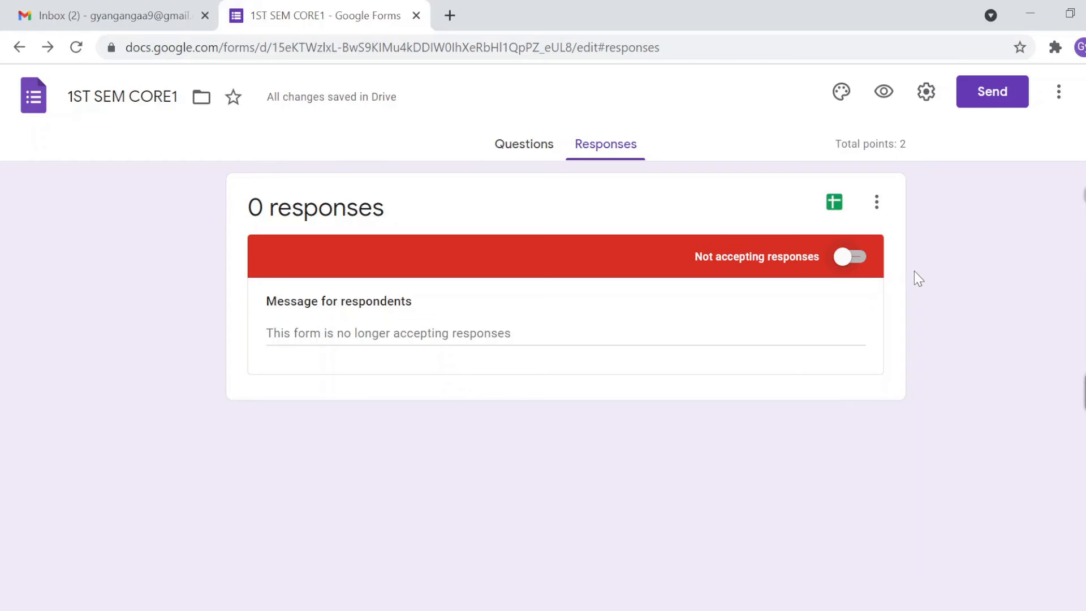
click(859, 260)
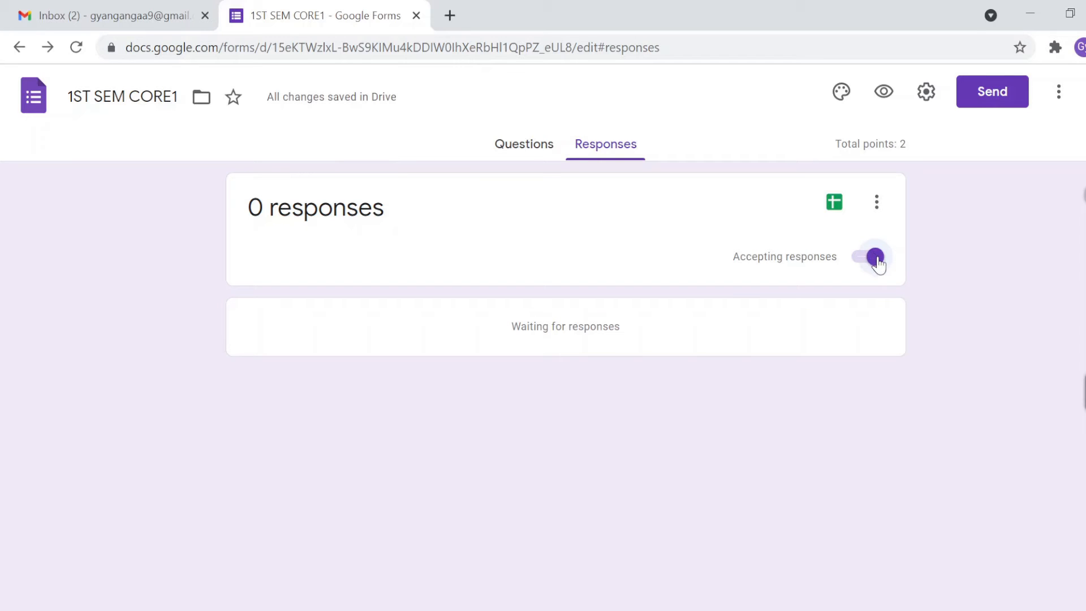
click(860, 261)
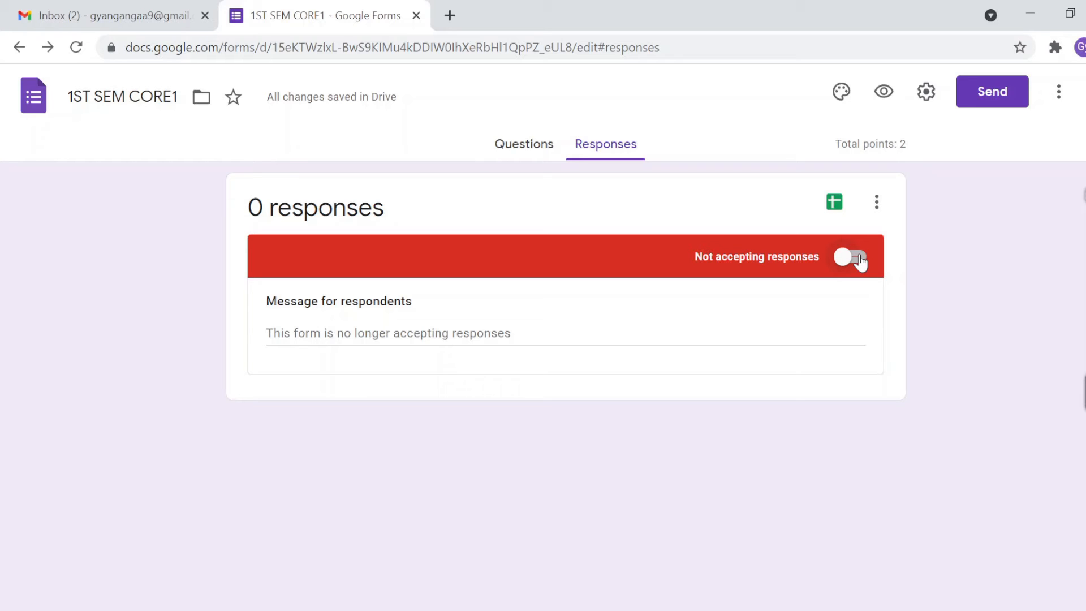
click(860, 260)
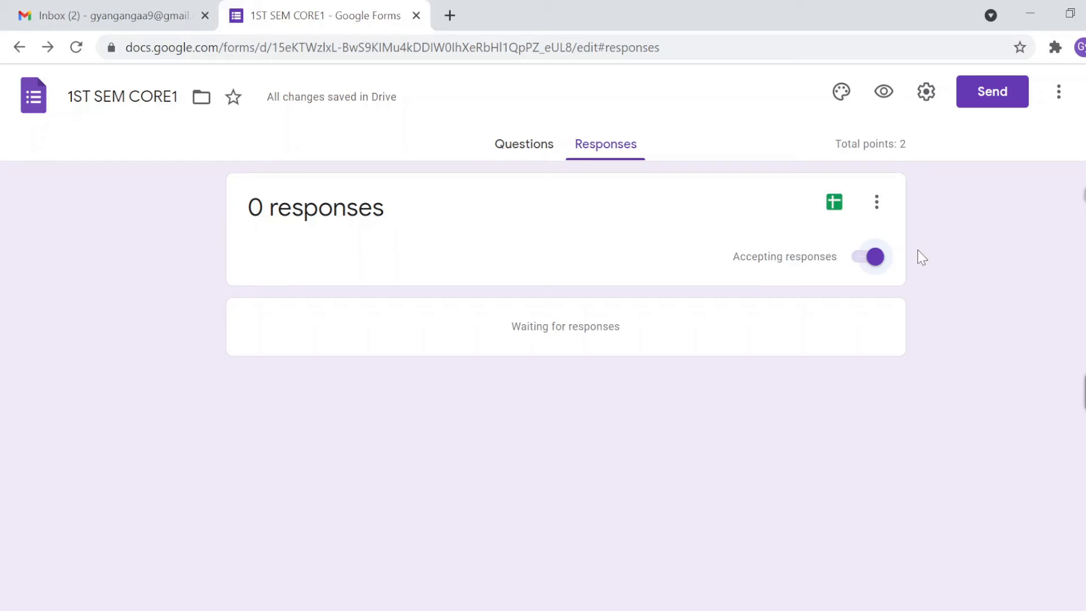
click(827, 208)
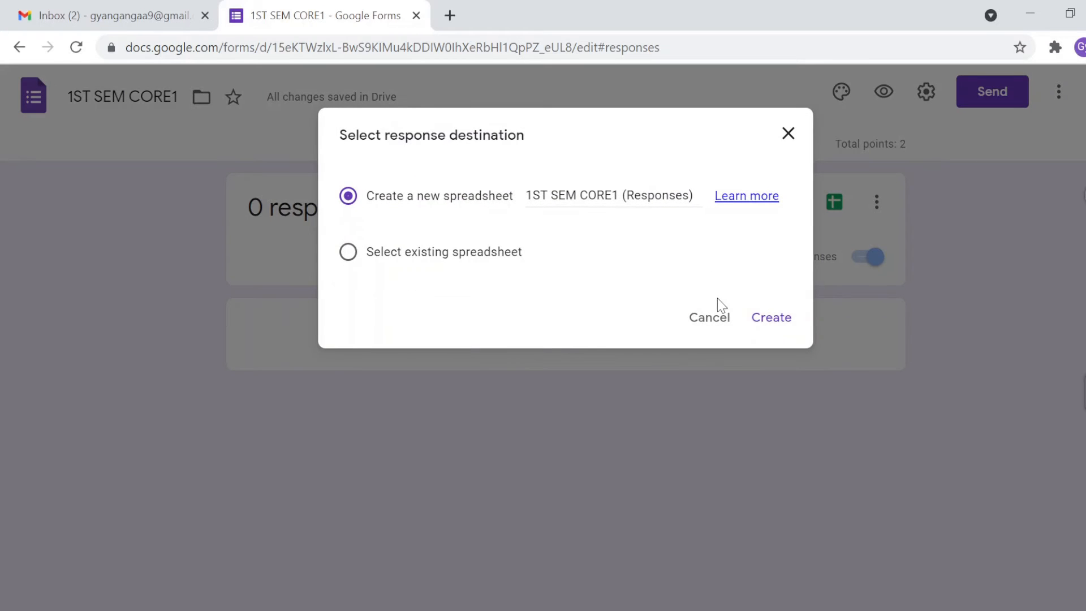
click(761, 318)
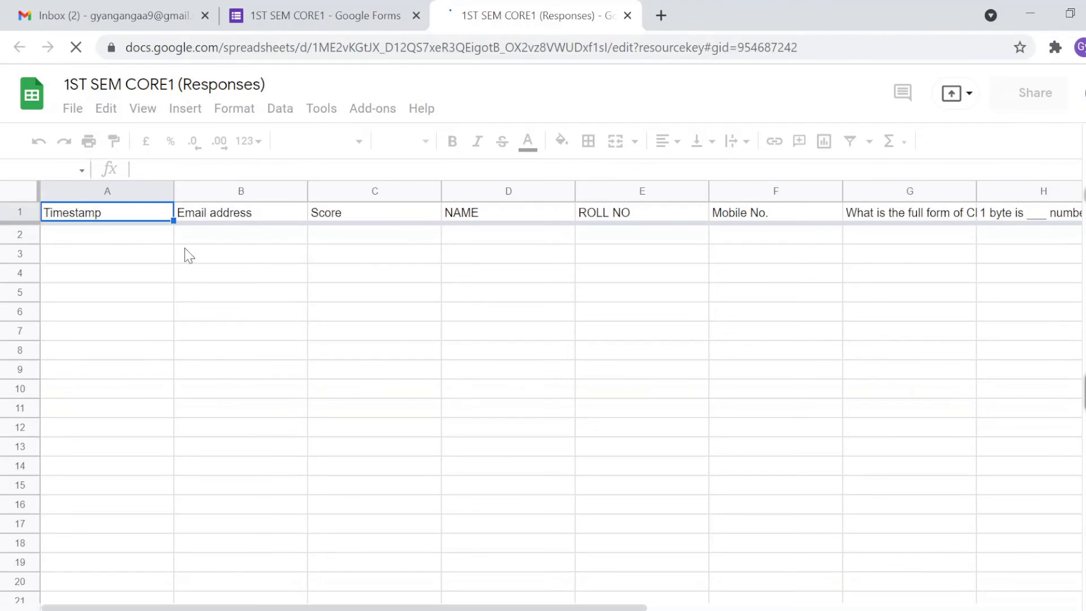
Step: Decline offline access in the new response sheet, browse its cells, and return to the form
click(221, 243)
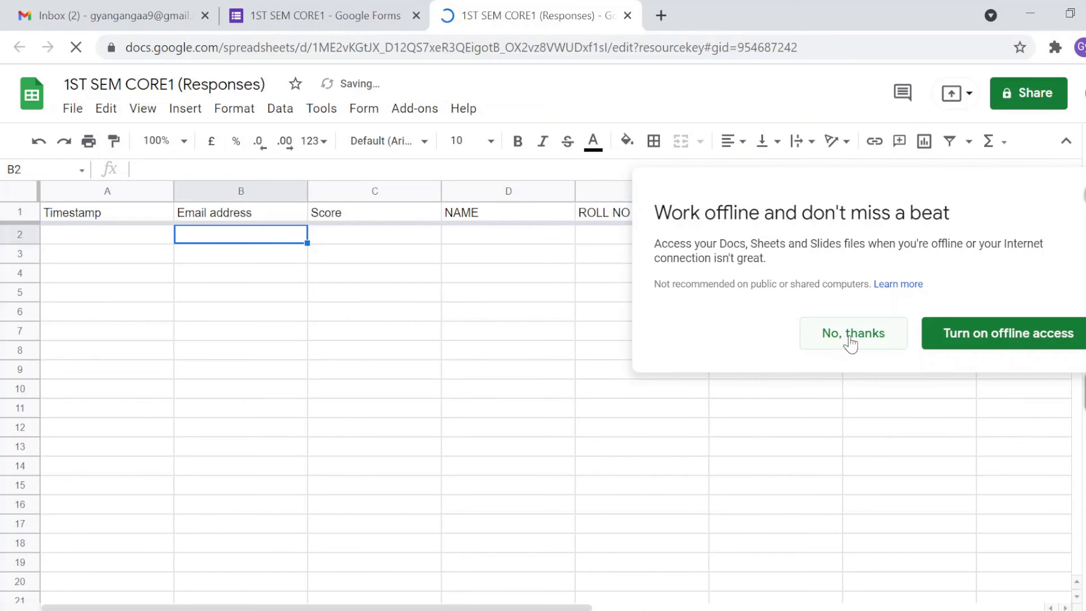
click(850, 335)
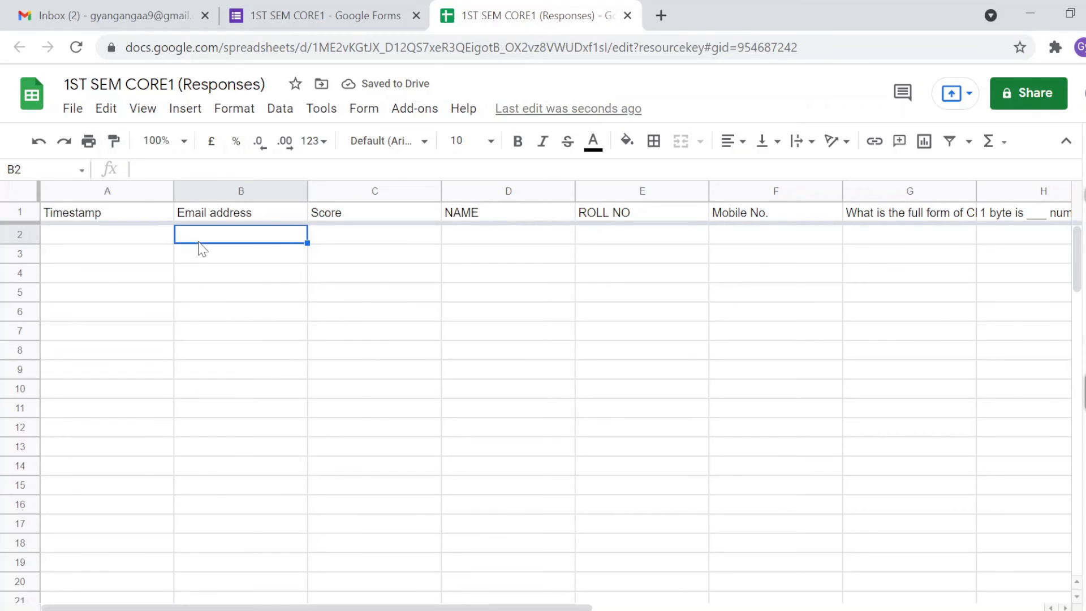
key(Down)
key(Down)
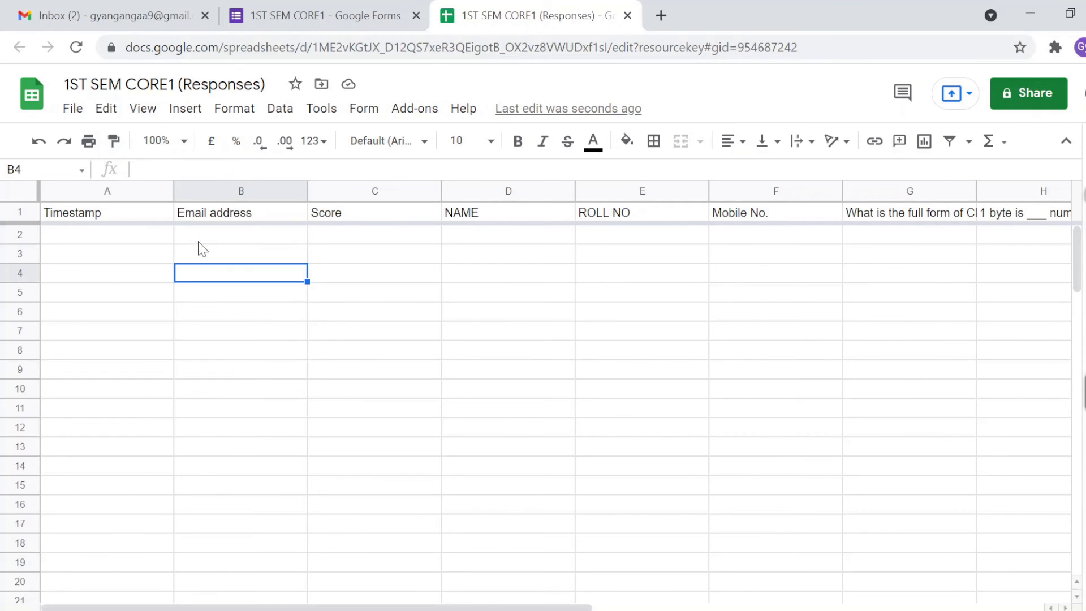
key(Up)
key(Up)
key(Left)
key(Down)
key(Down)
key(Down)
key(Down)
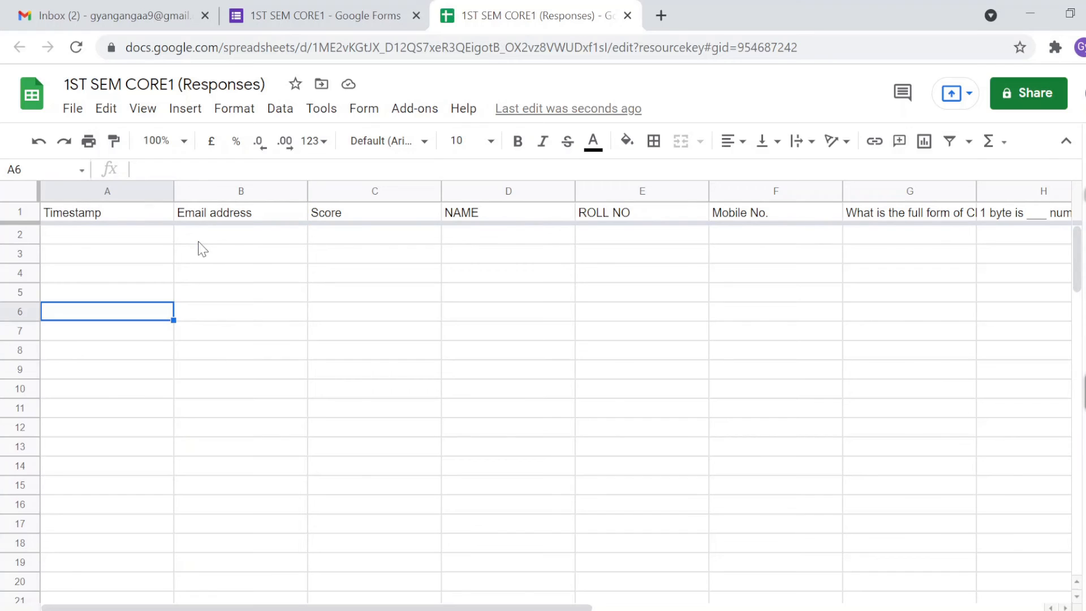
key(Down)
key(Down)
key(Up)
key(Up)
key(Up)
key(Up)
key(Up)
key(Right)
key(Right)
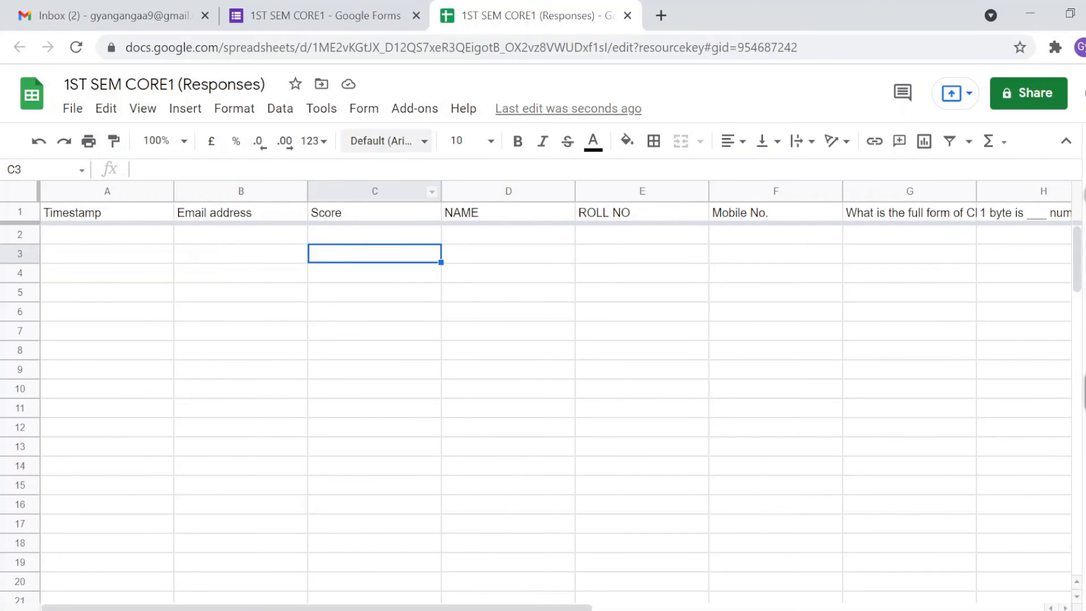
click(373, 25)
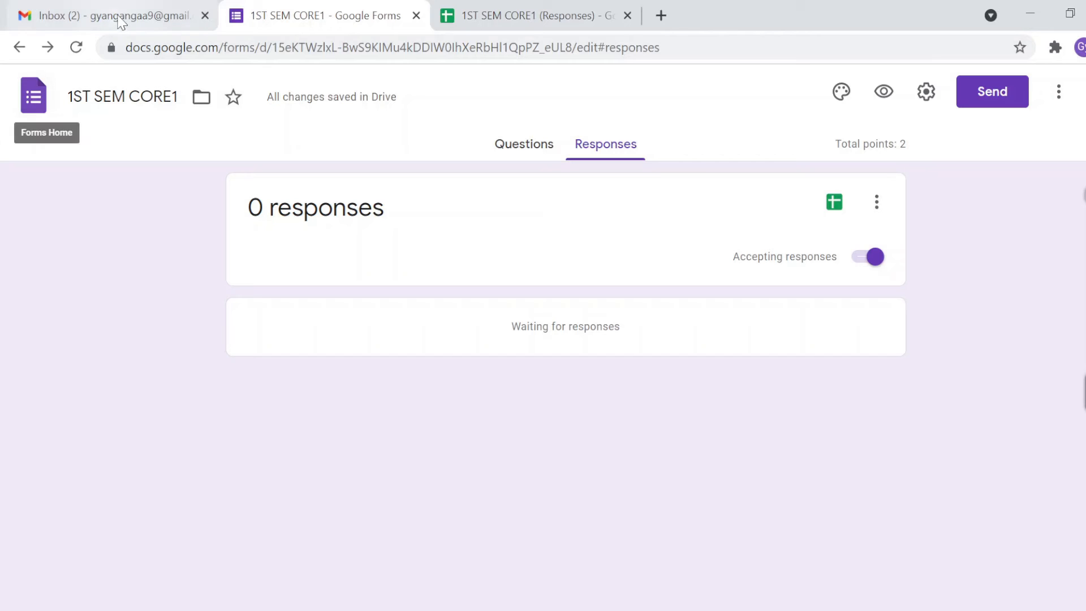
Step: In a new tab, go to drive.google.com, correcting the mistyped GDRIVE.GOOGLE.COM address
click(661, 16)
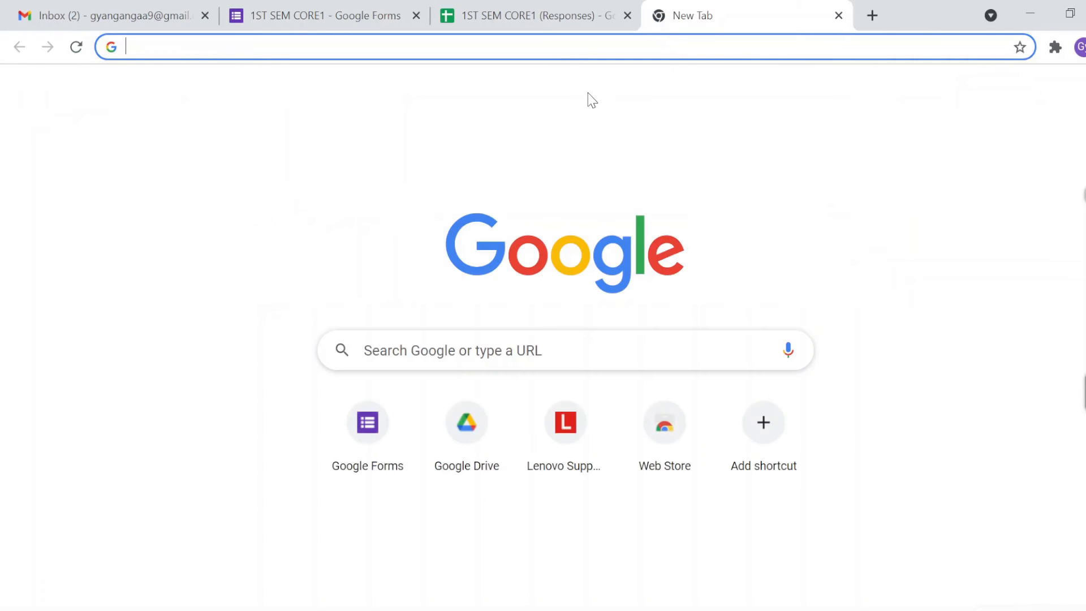
text(GDRIVE.)
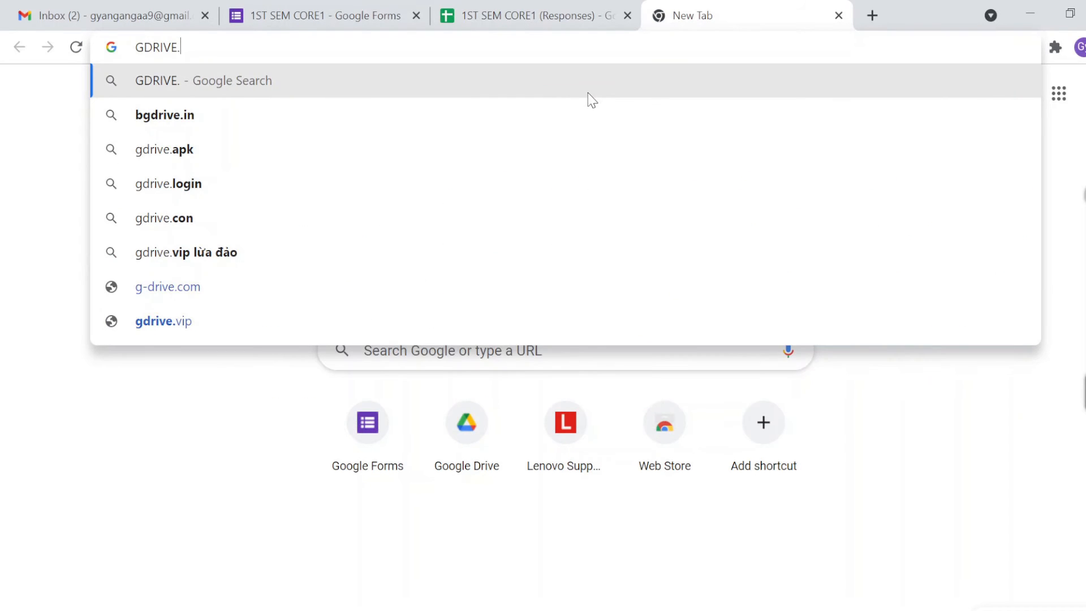
text(GOOGLE.COM)
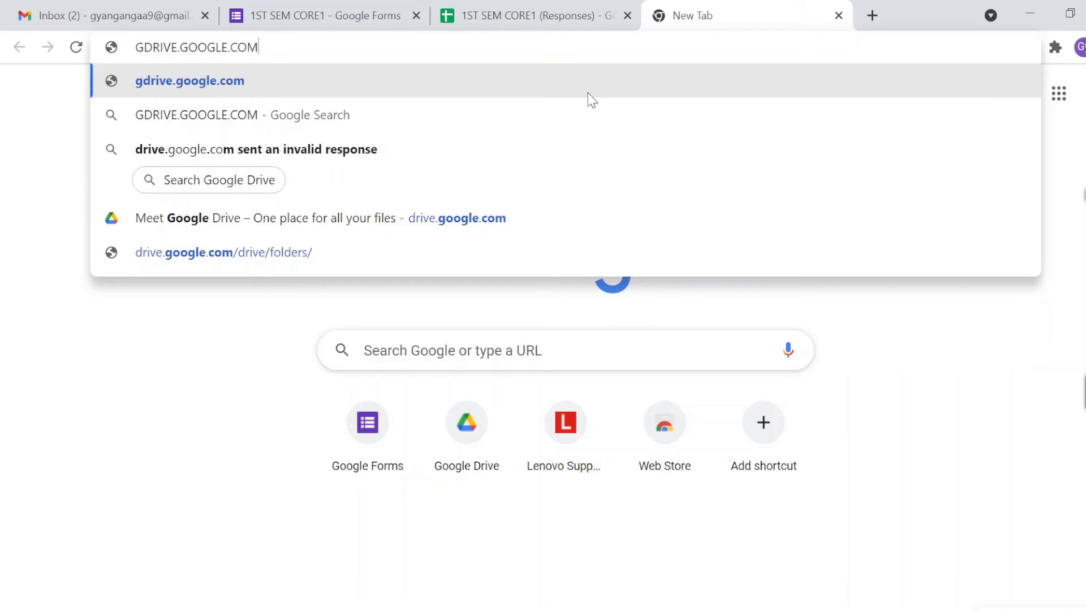
key(Return)
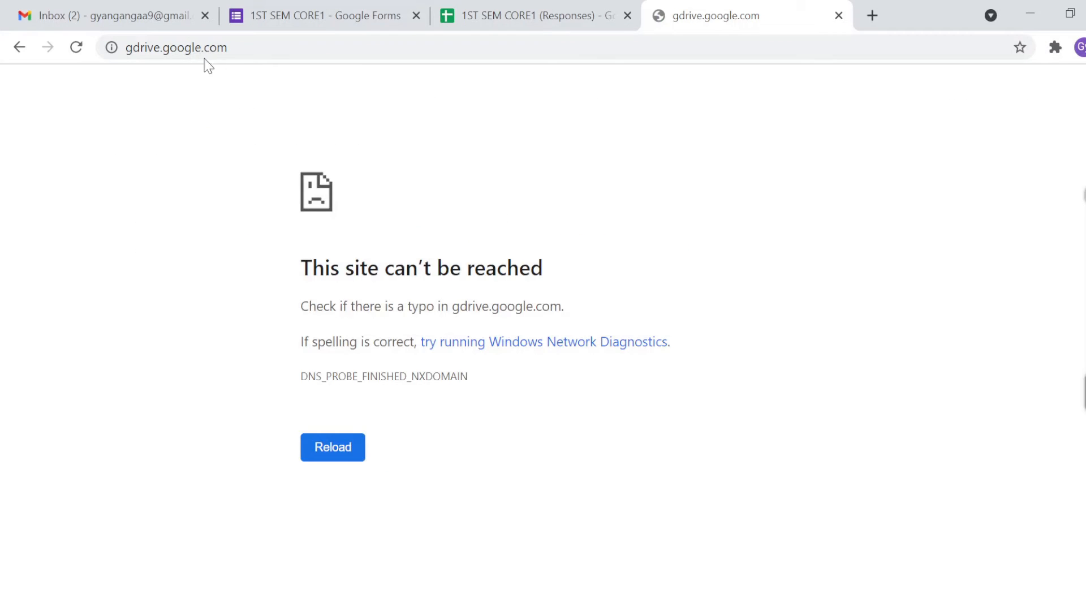
click(134, 47)
click(134, 48)
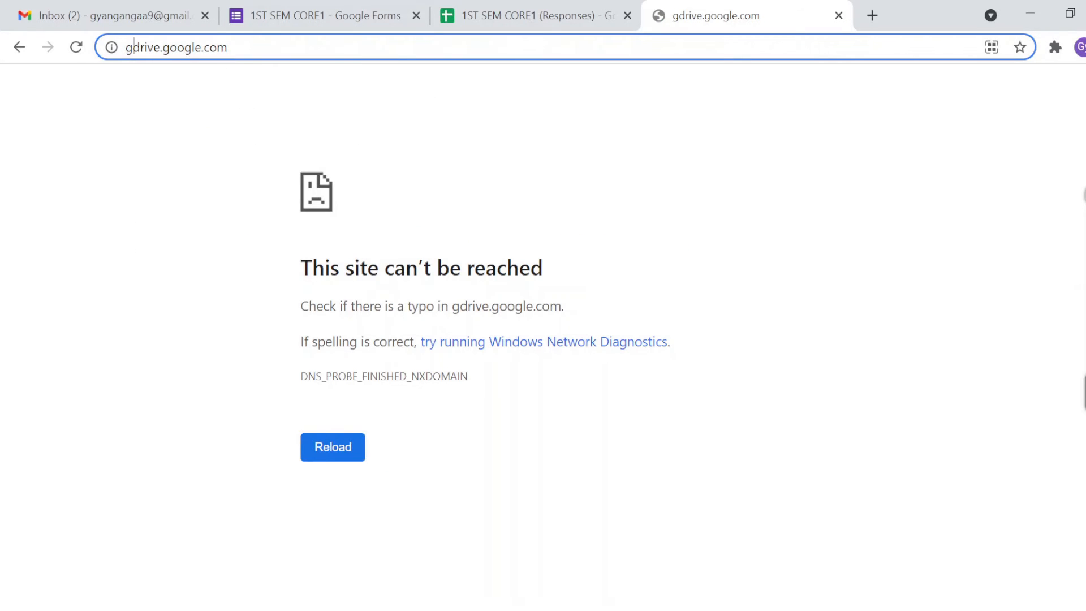
key(BackSpace)
key(Return)
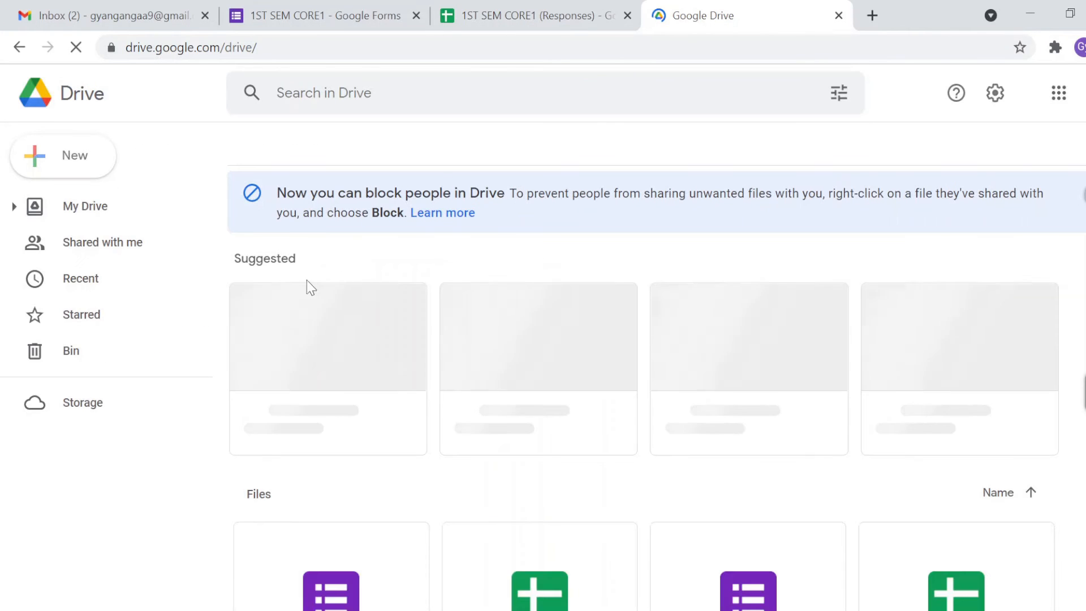
Step: Select the 1ST SEM CORE1 form and its Responses sheet in My Drive, then open New
scroll(366, 409, down, 2)
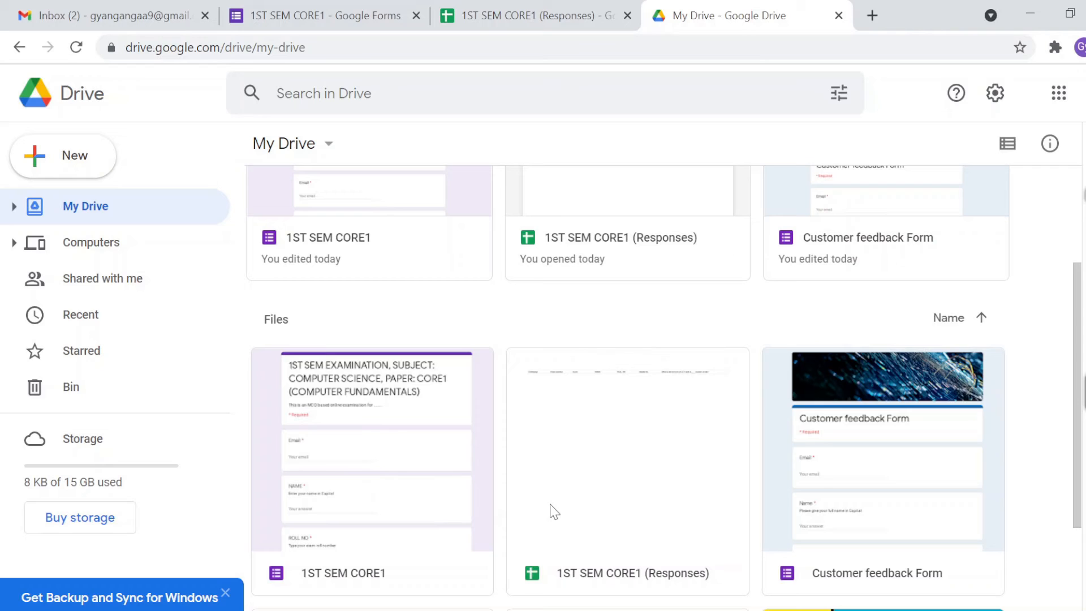
click(412, 442)
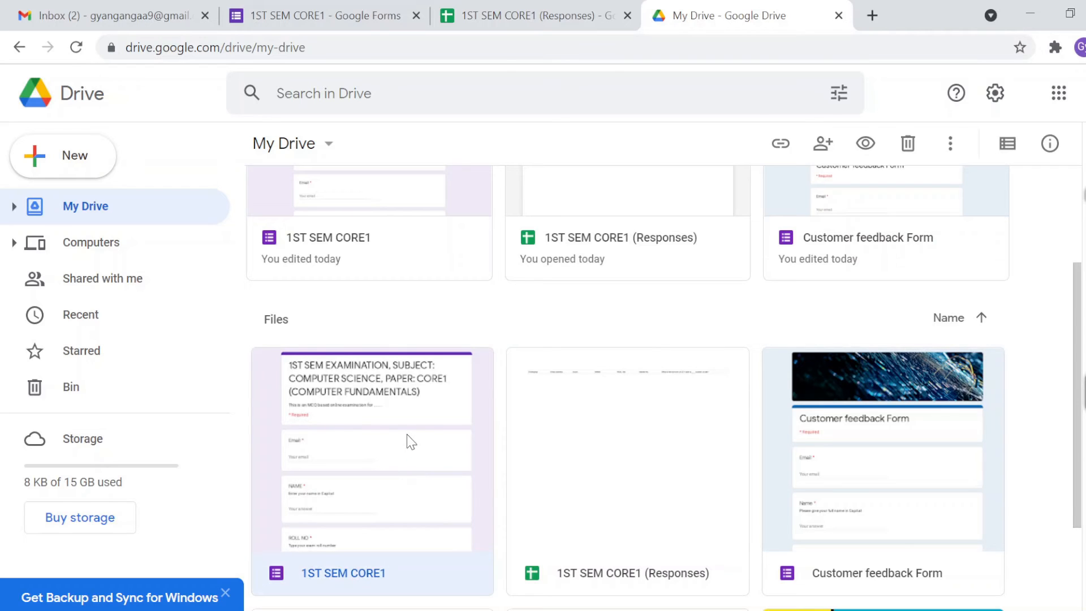
click(577, 461)
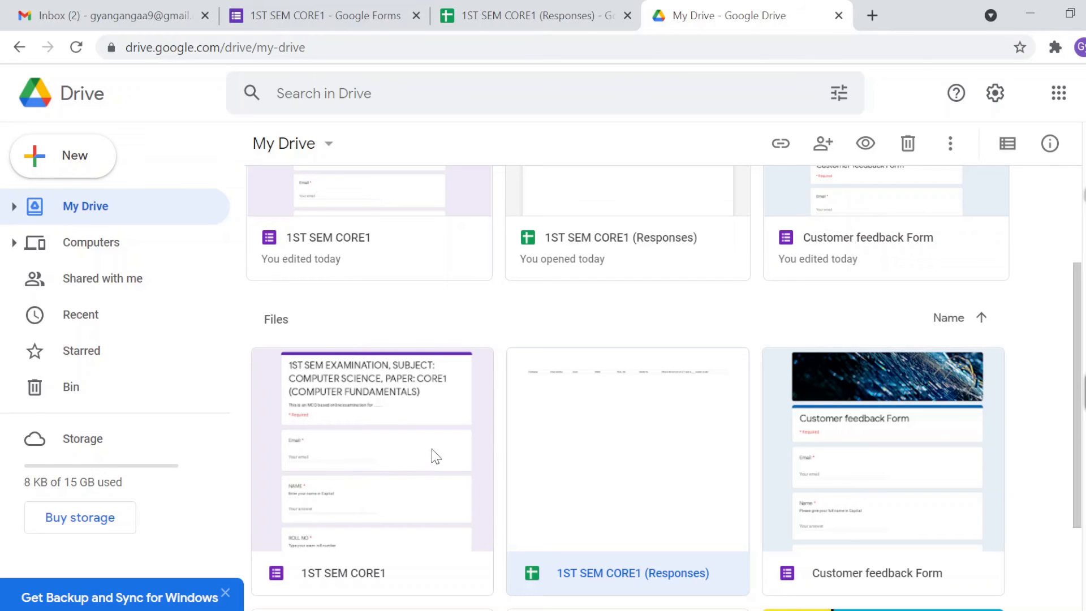
click(81, 168)
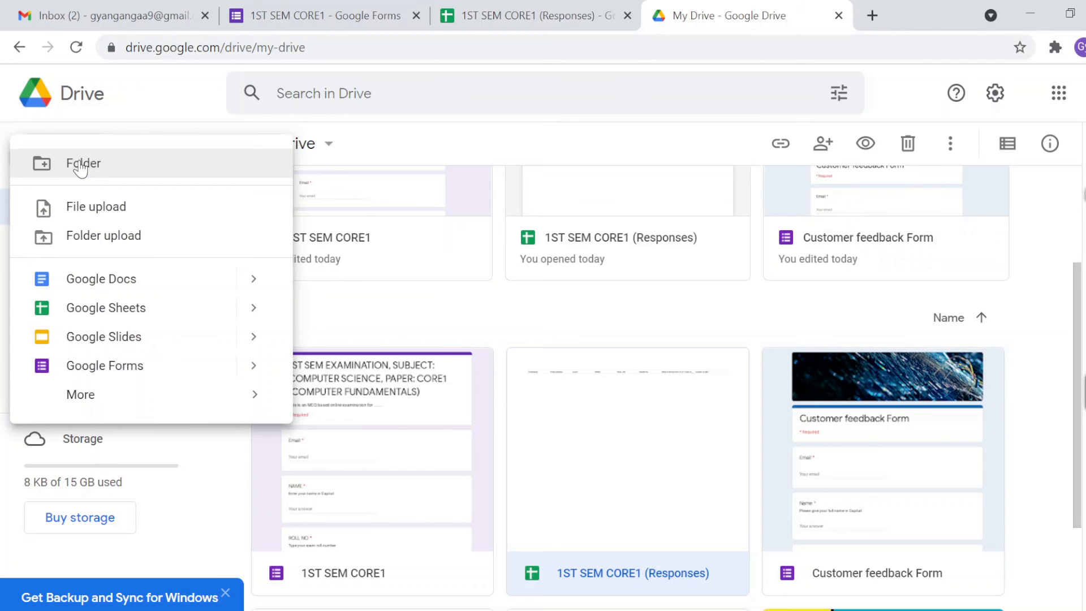
Step: Create a new folder named EXAMINATION in My Drive
click(80, 164)
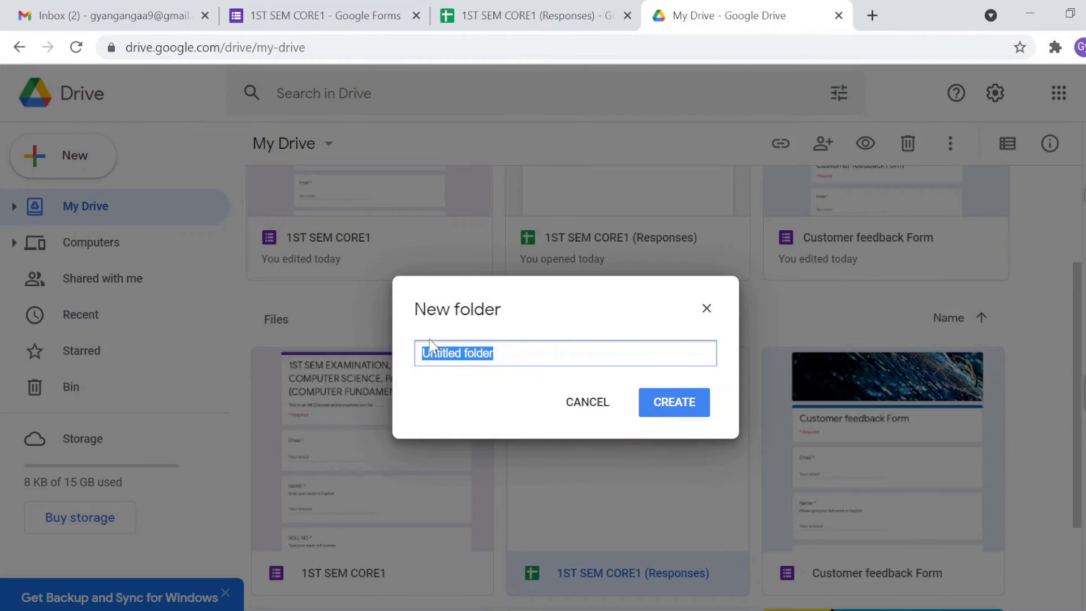
text(e)
key(BackSpace)
text(EXAMINATION)
key(Return)
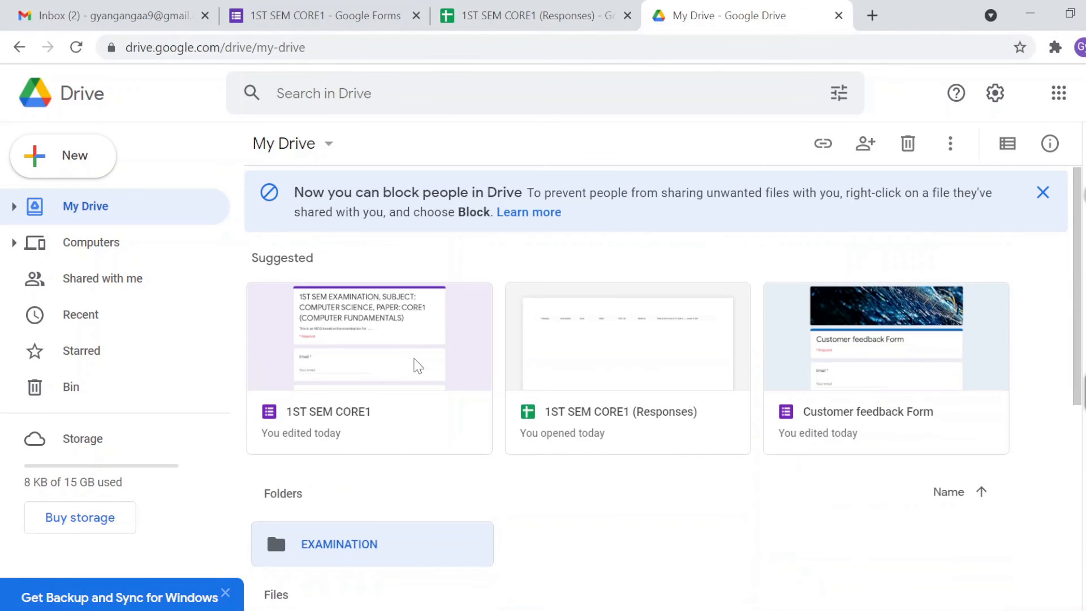
Step: Select the 1ST SEM CORE1 form and its 1ST SEM CORE1 (Responses) spreadsheet
click(380, 369)
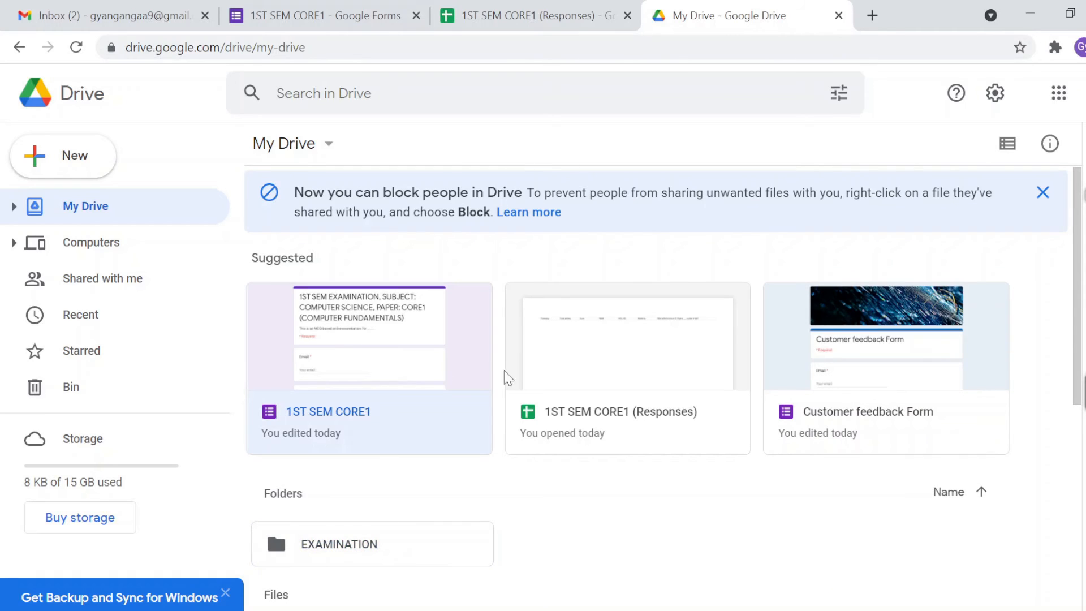
click(557, 363)
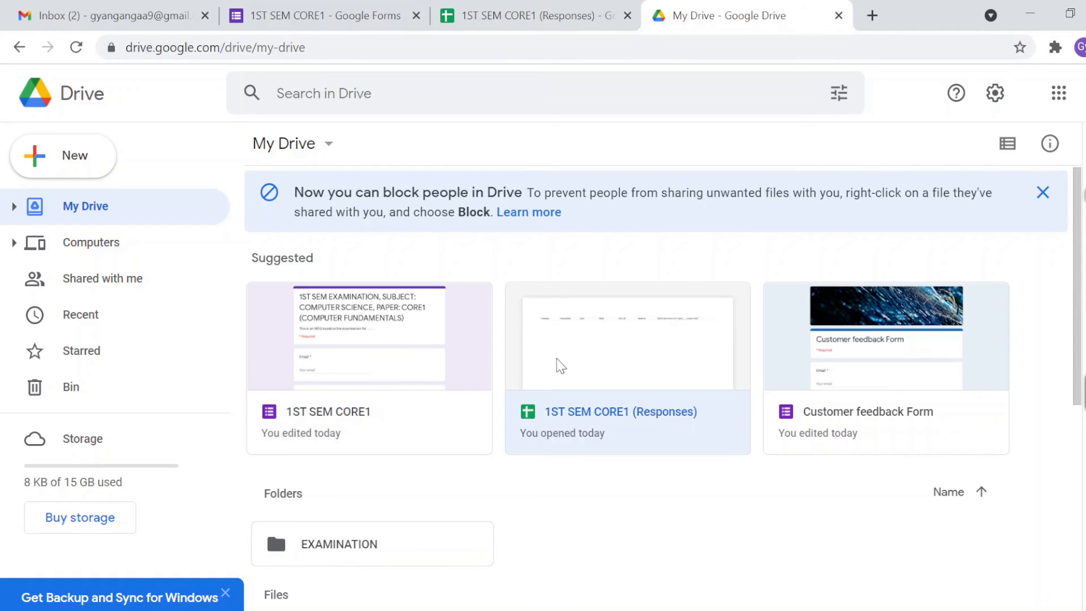
scroll(461, 363, down, 3)
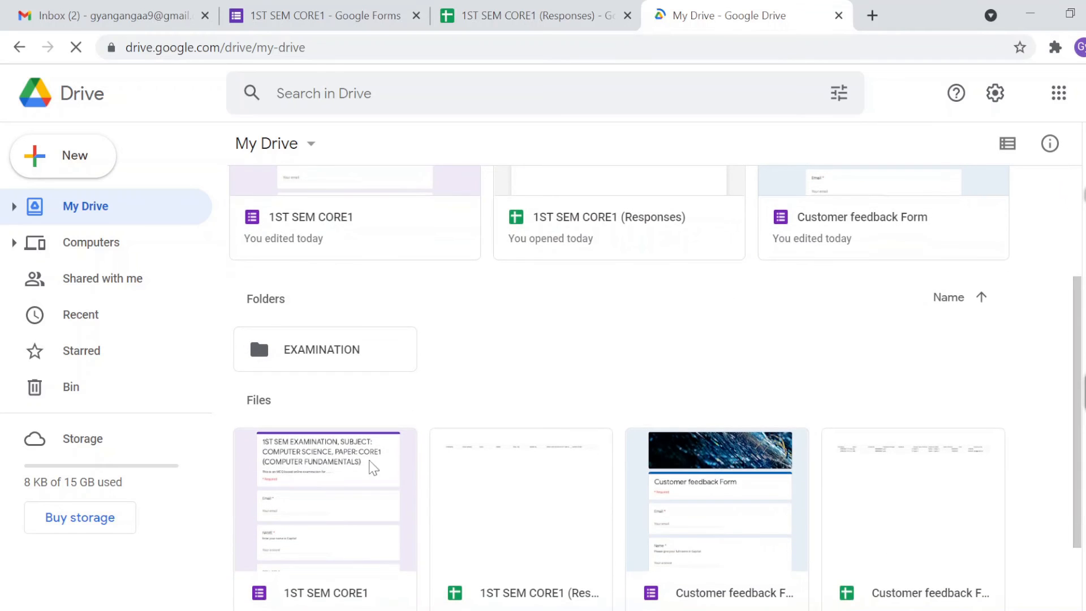
Step: Drag the 1ST SEM CORE1 form and Responses sheet into EXAMINATION, then reload My Drive
click(331, 478)
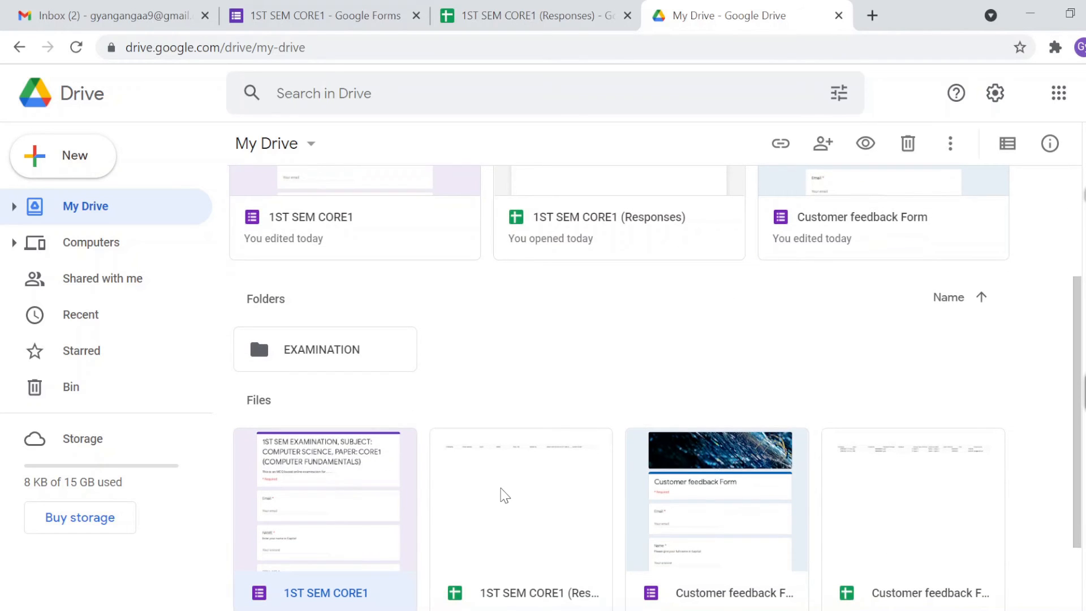
ctrl+click(503, 489)
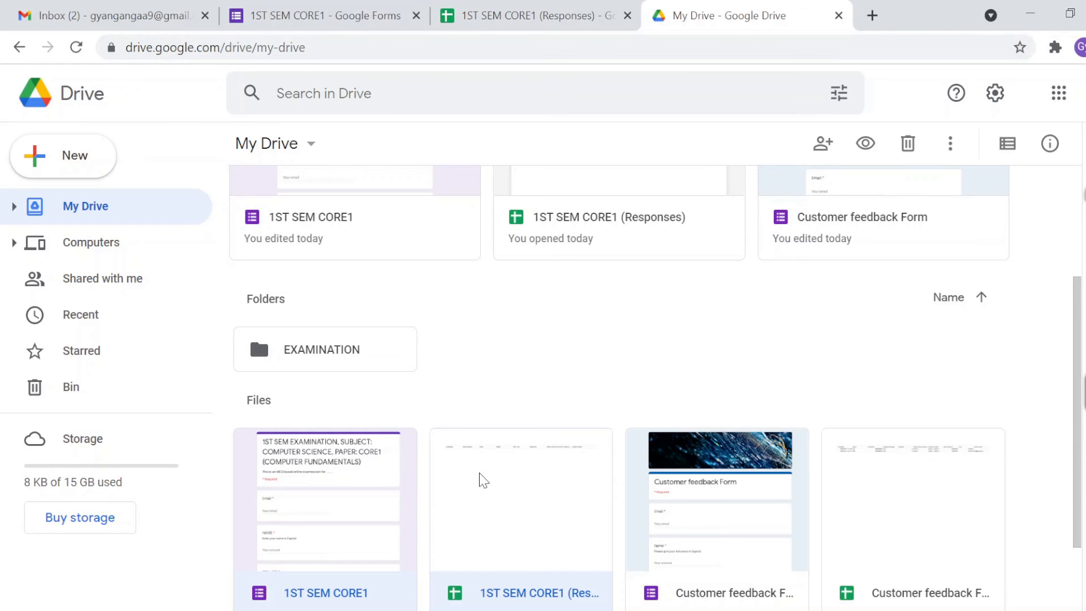
drag(480, 477, 253, 327)
drag(400, 481, 261, 338)
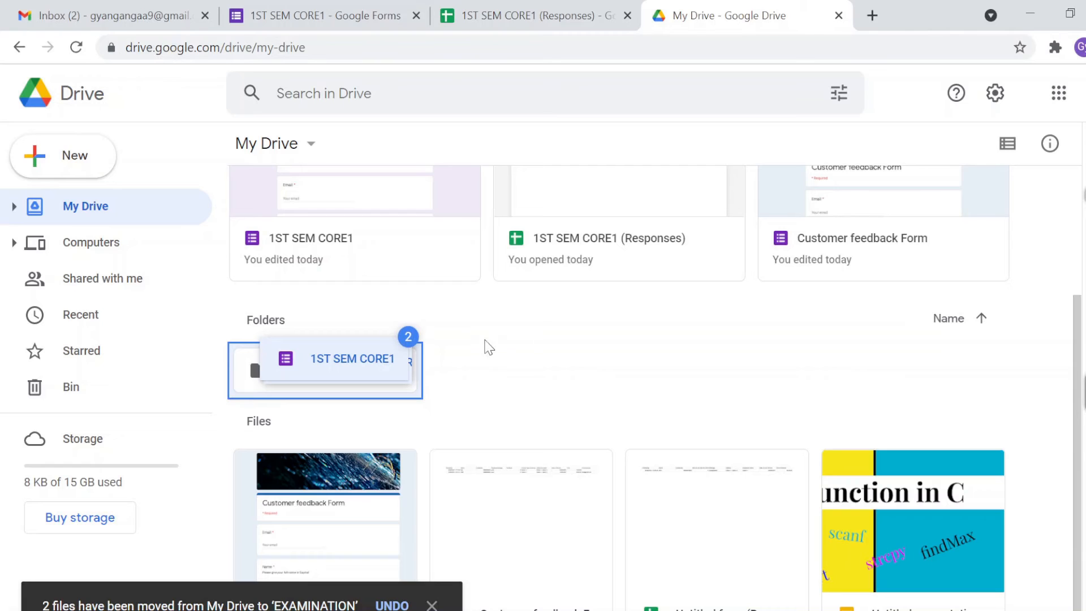
click(487, 362)
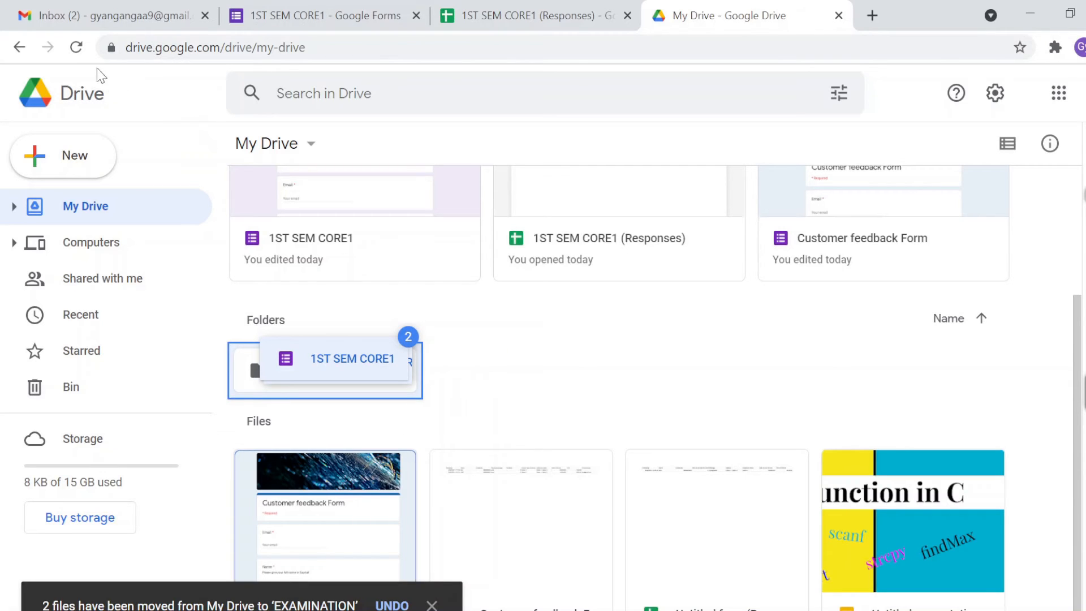
click(77, 48)
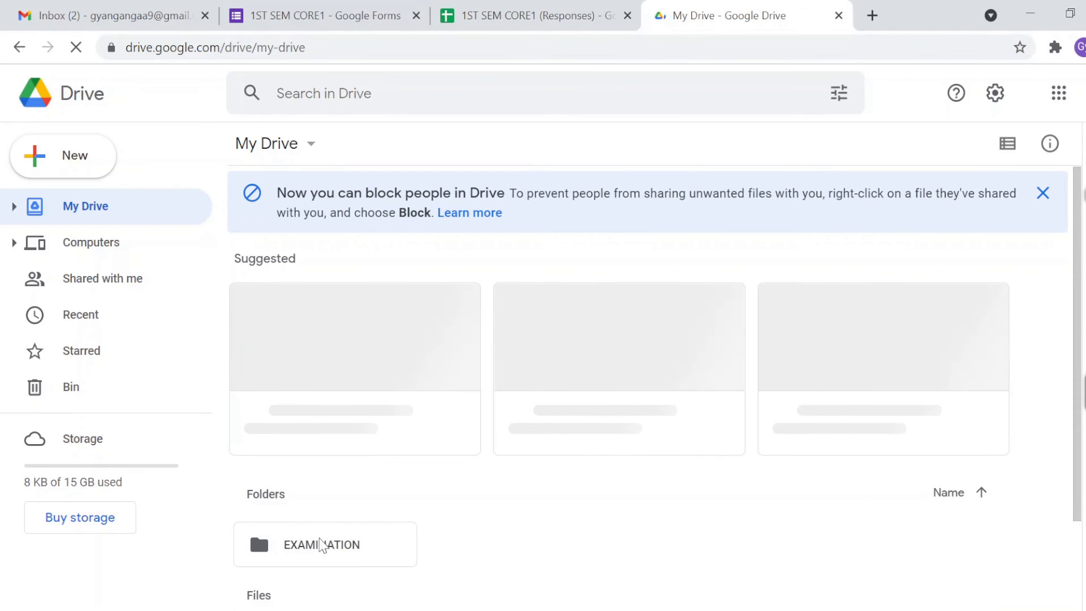
Step: Open EXAMINATION, go back to My Drive, and cancel an accidental move of the Customer feedback Form
double_click(322, 546)
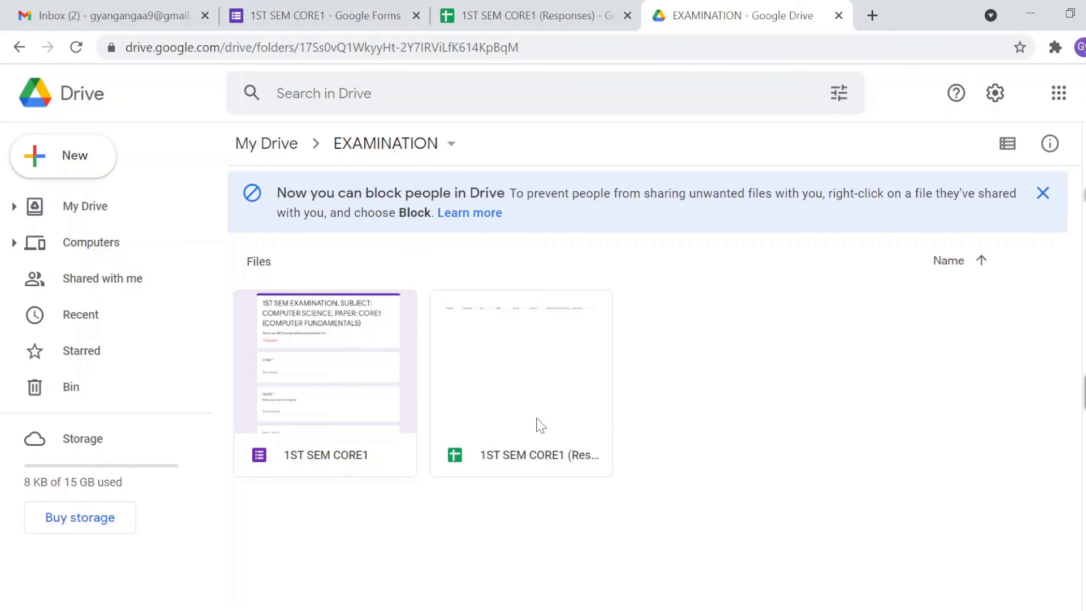
click(283, 149)
scroll(395, 478, down, 1)
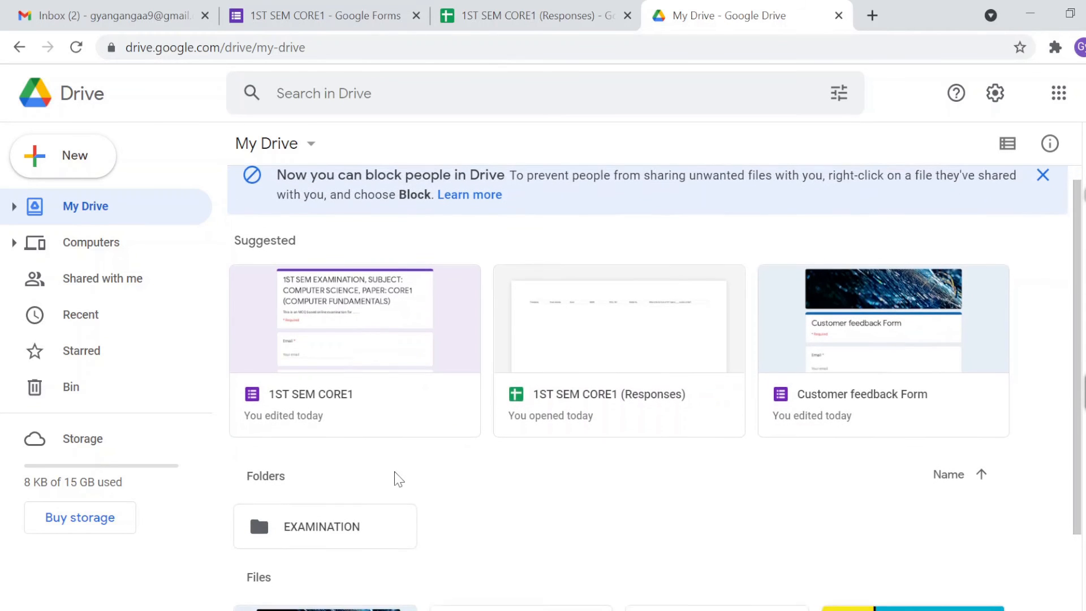
click(339, 609)
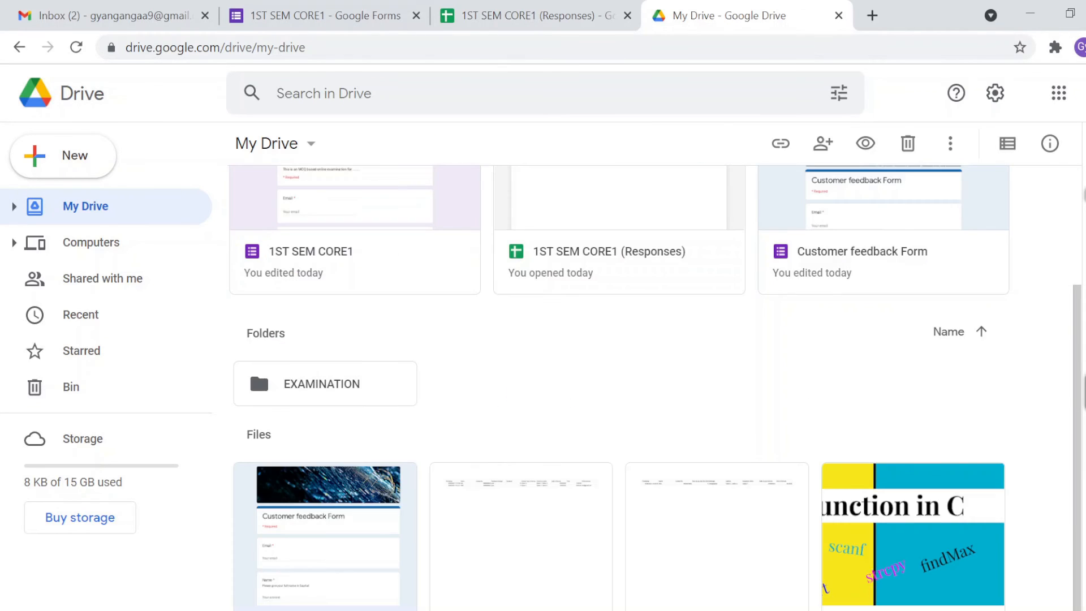
scroll(465, 525, up, 2)
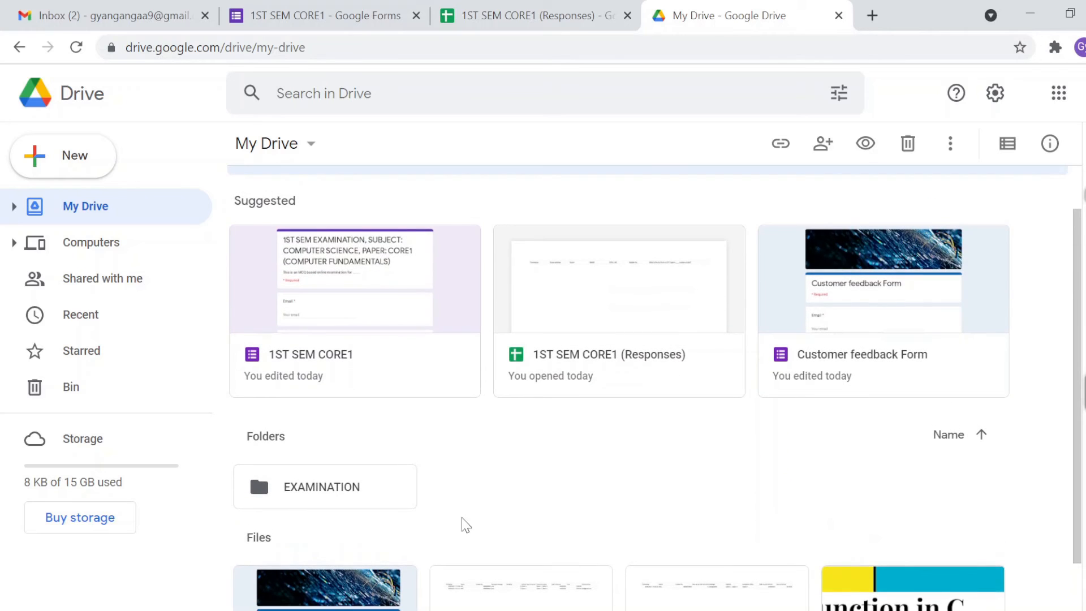
right_click(377, 596)
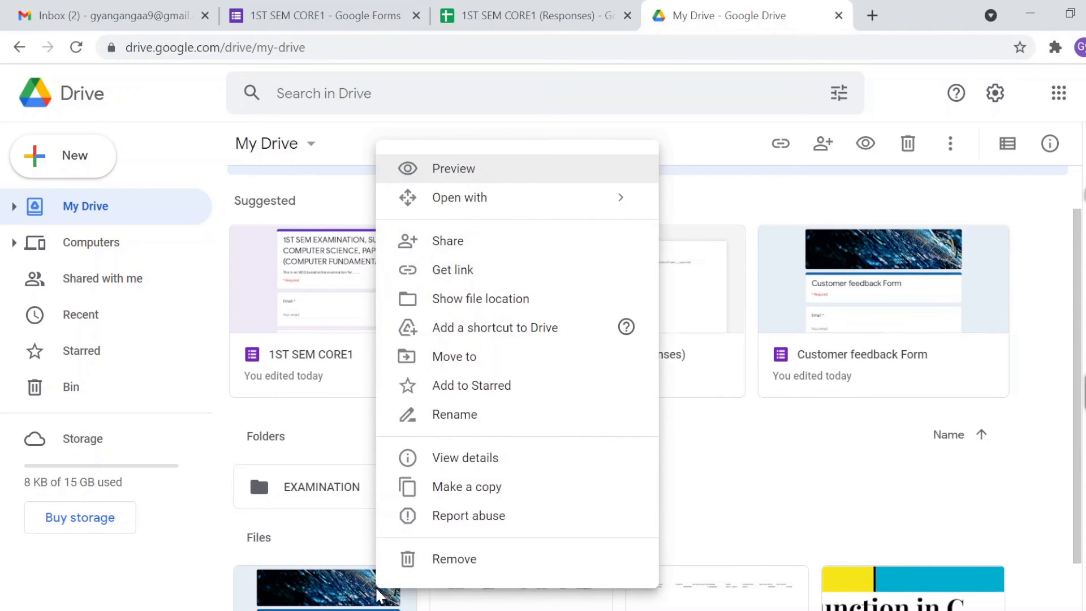
scroll(465, 359, down, 2)
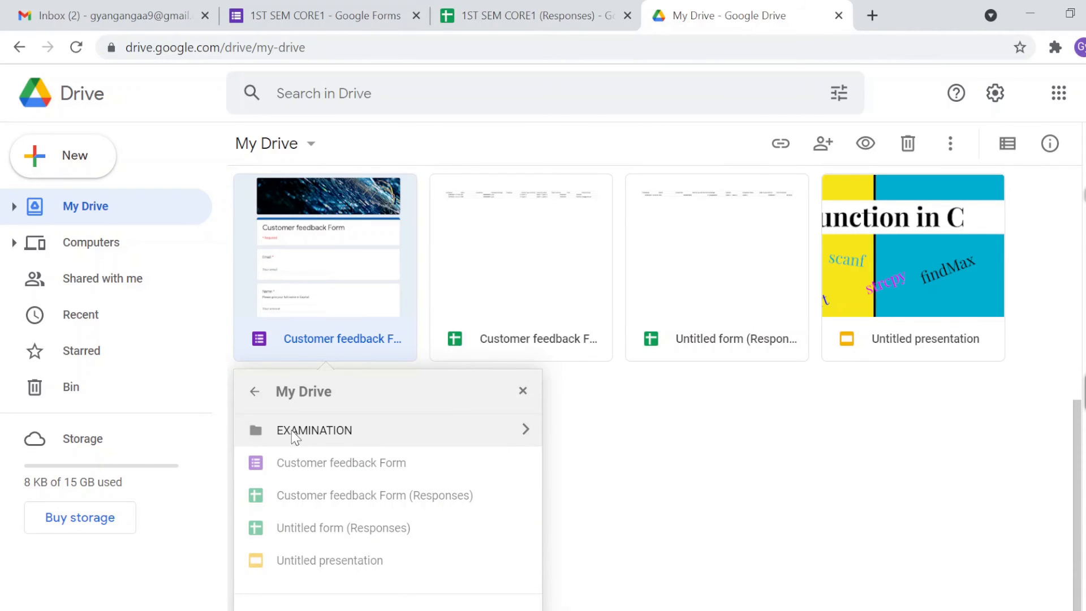
click(255, 391)
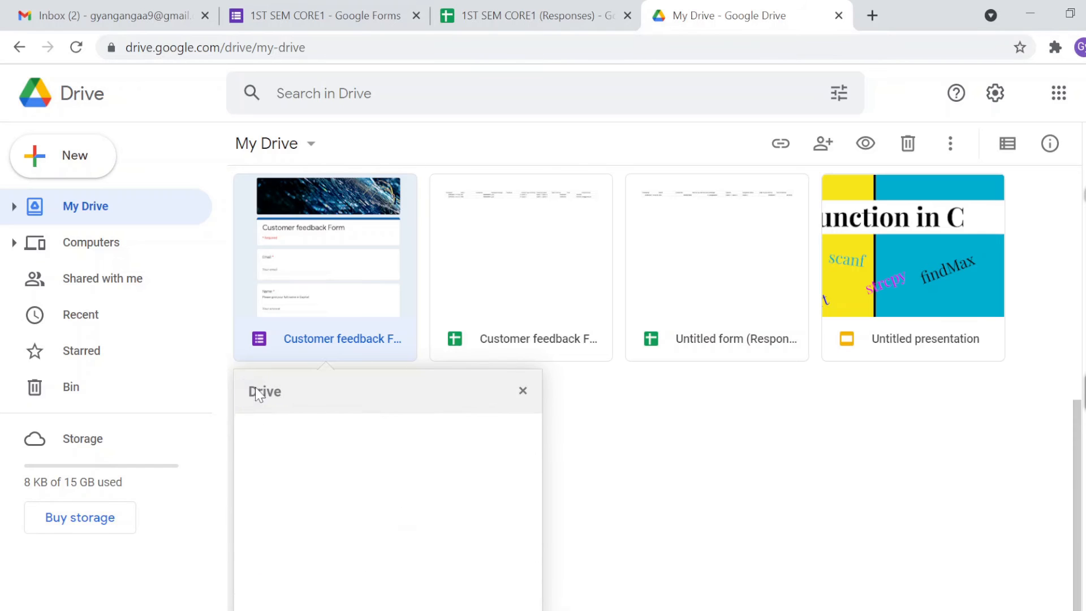
click(558, 453)
scroll(543, 471, up, 2)
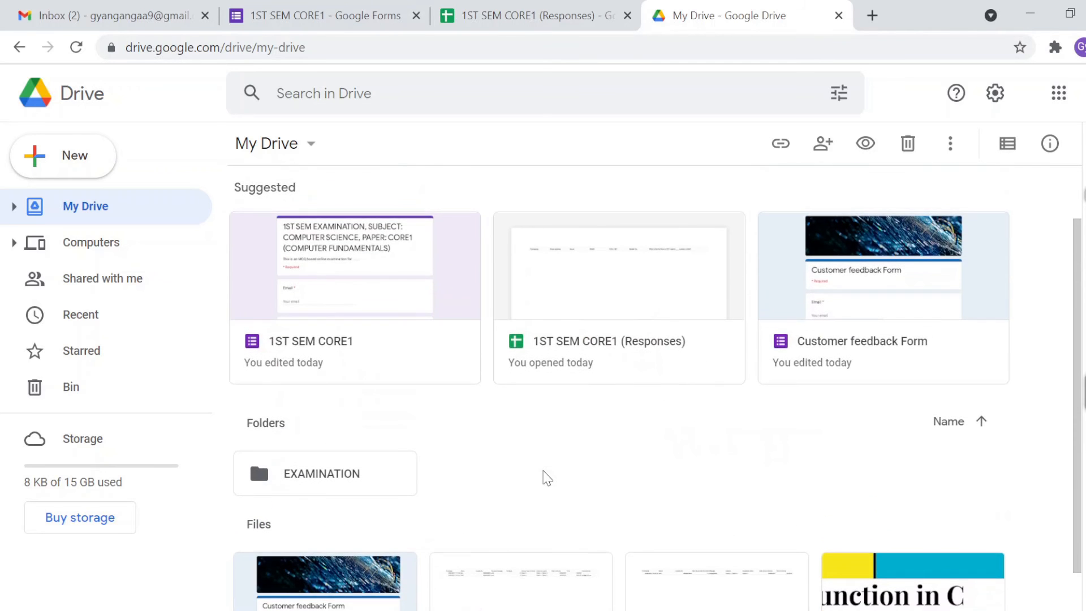
Step: Reopen the EXAMINATION folder, dismiss the notice, and return to the 1ST SEM CORE1 form
double_click(349, 479)
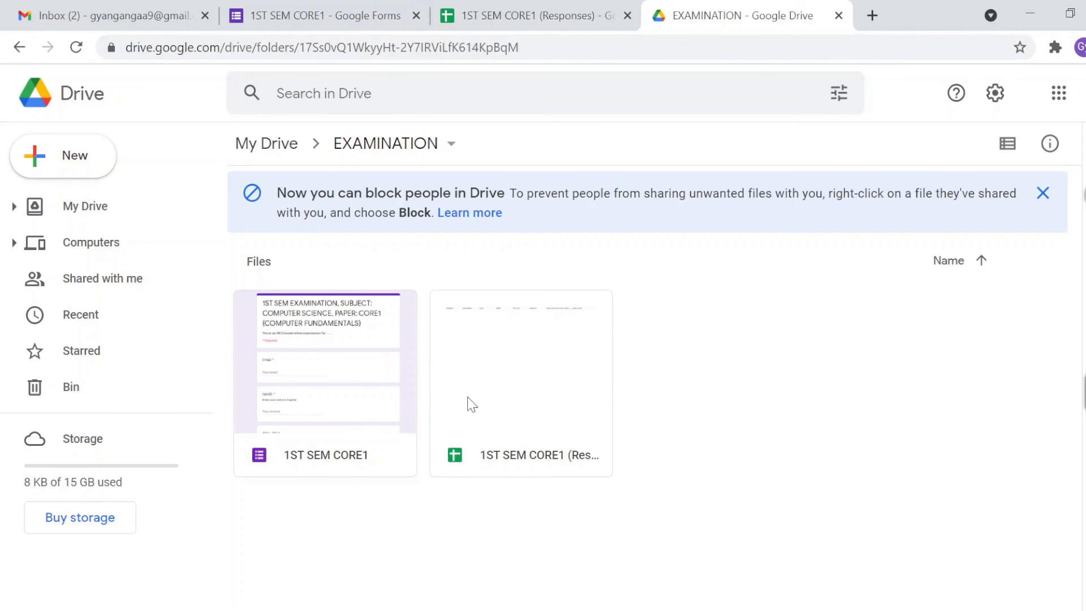
click(1043, 194)
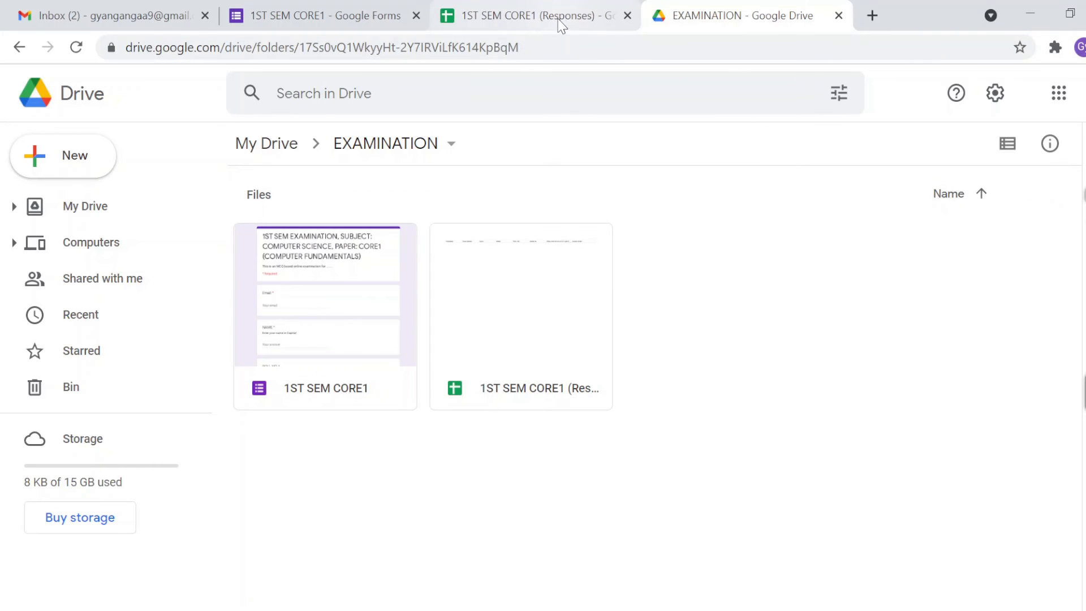
click(359, 16)
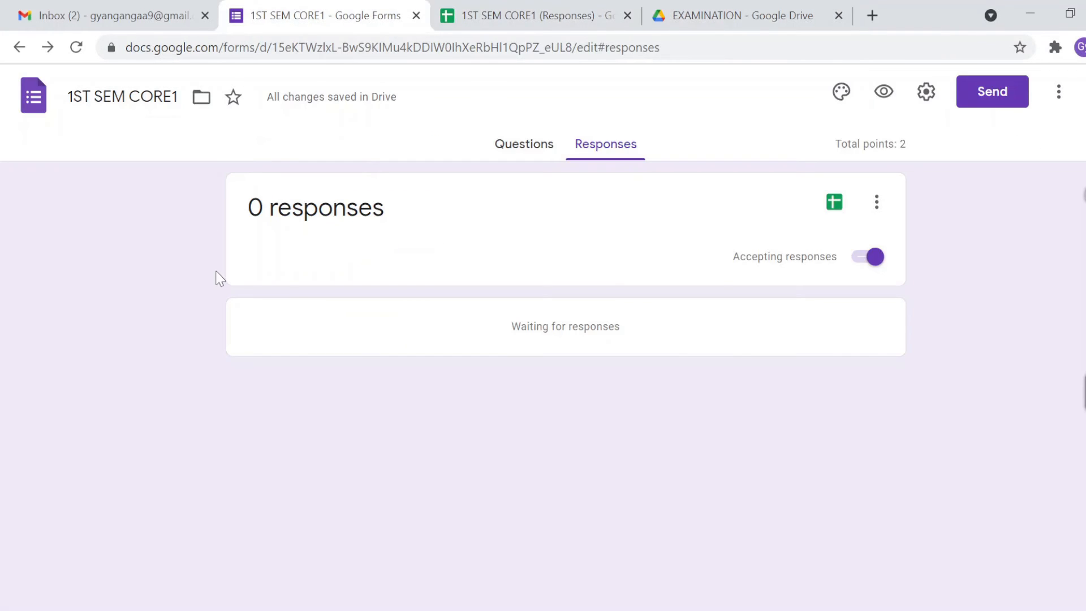
Step: Switch the 1ST SEM CORE1 form back to its Questions editor
click(528, 153)
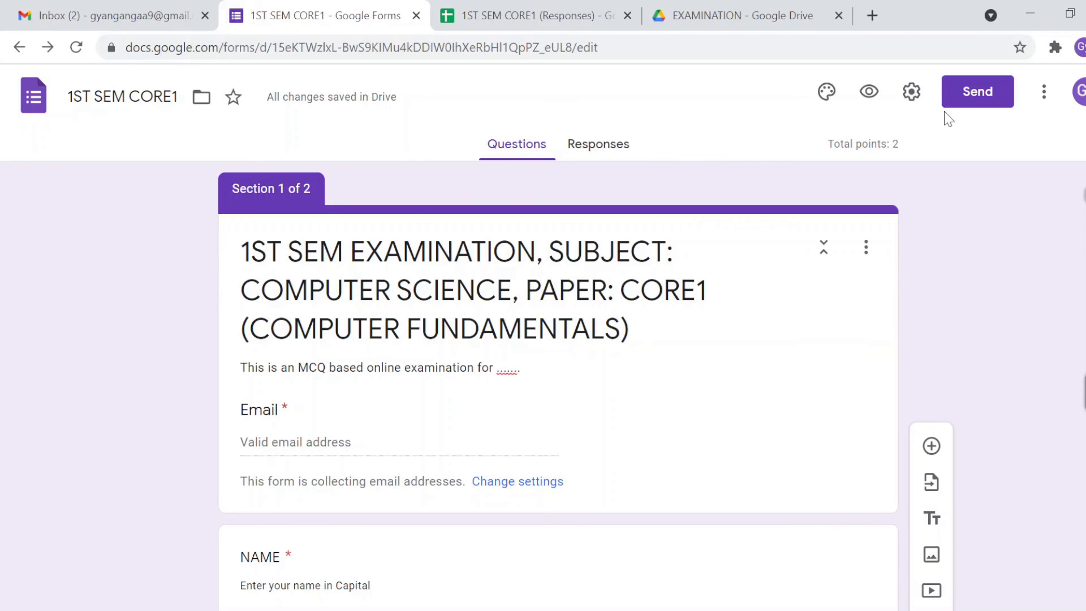
Step: Copy the exam form's shortened link from the Send dialog, then close the dialog
click(972, 98)
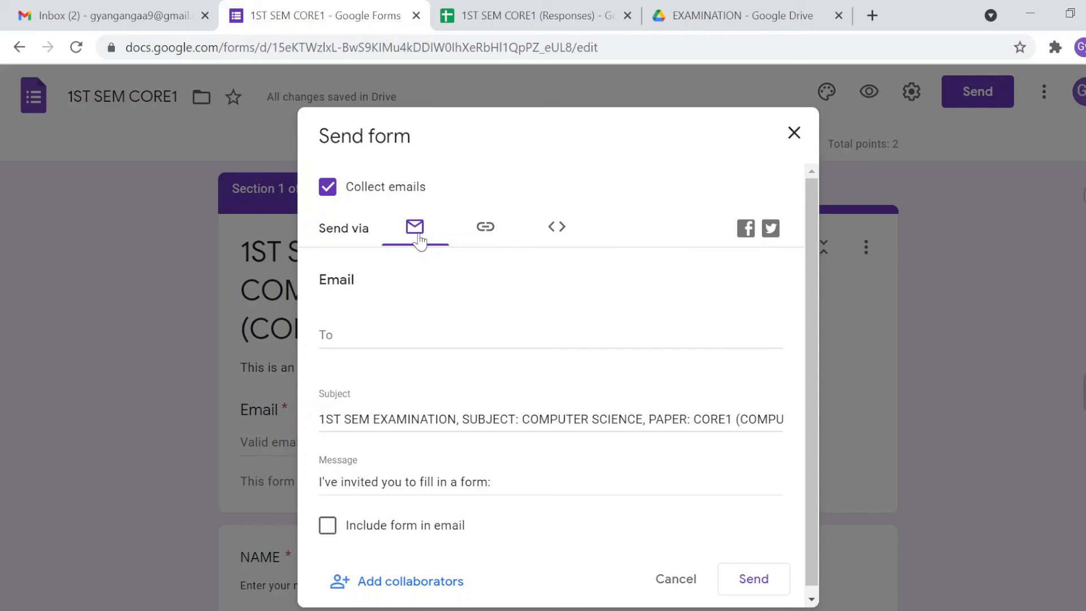
click(486, 232)
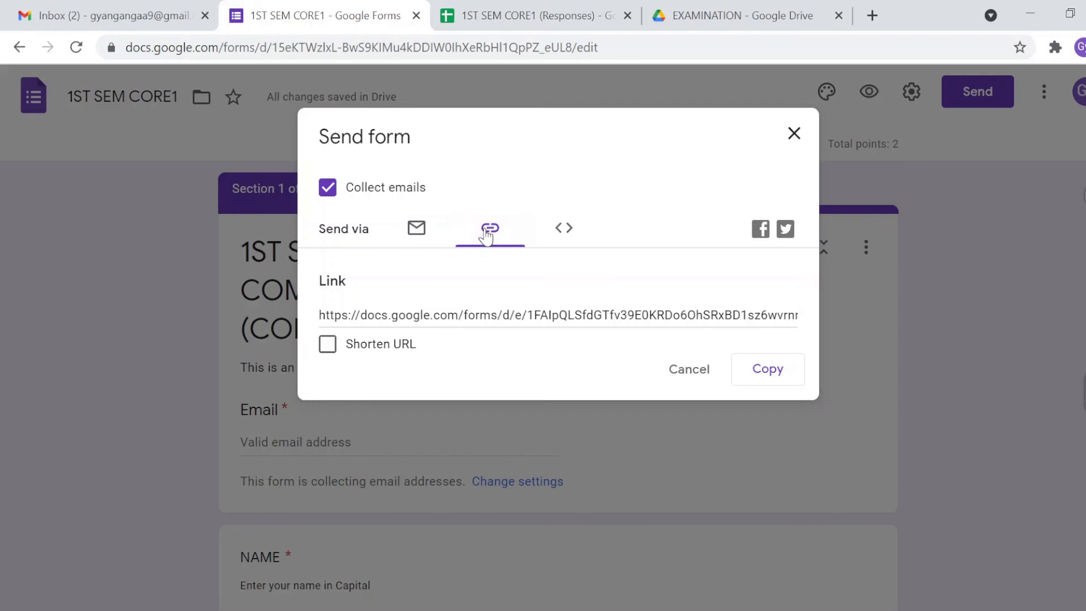
click(388, 313)
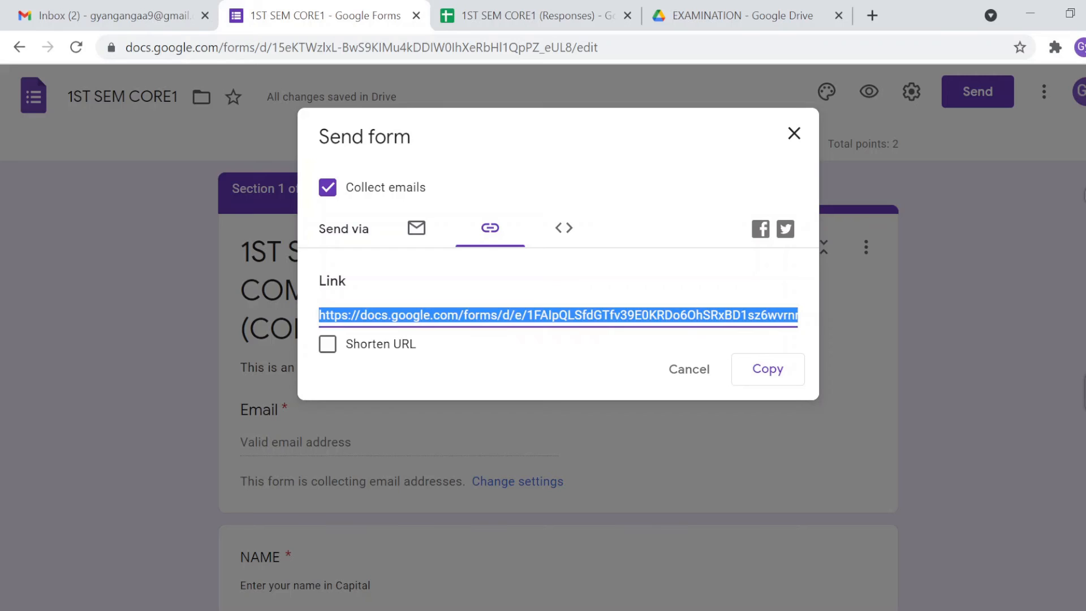
click(328, 345)
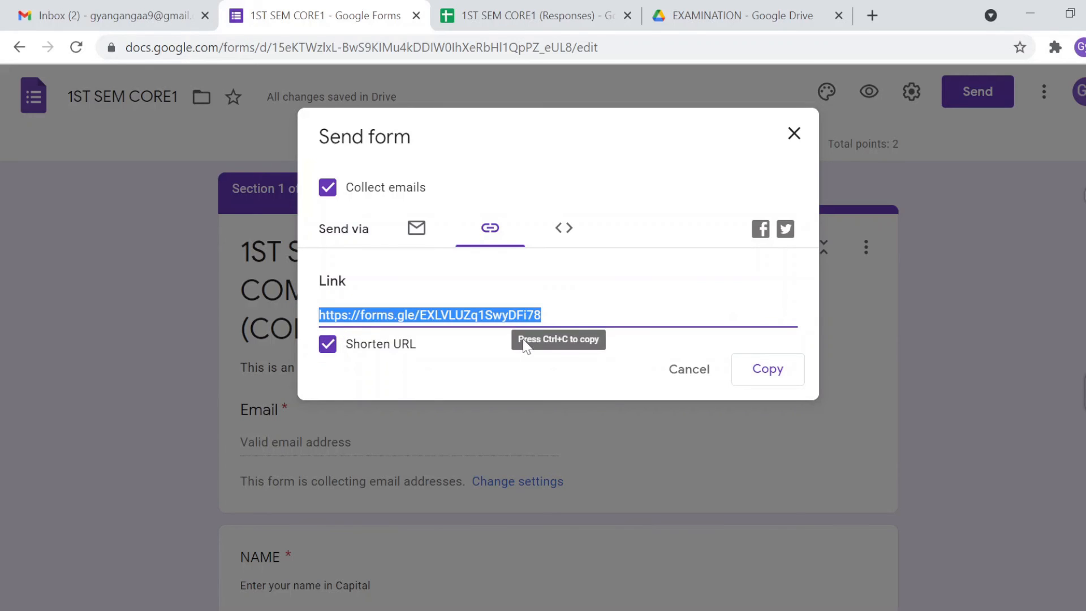
click(760, 373)
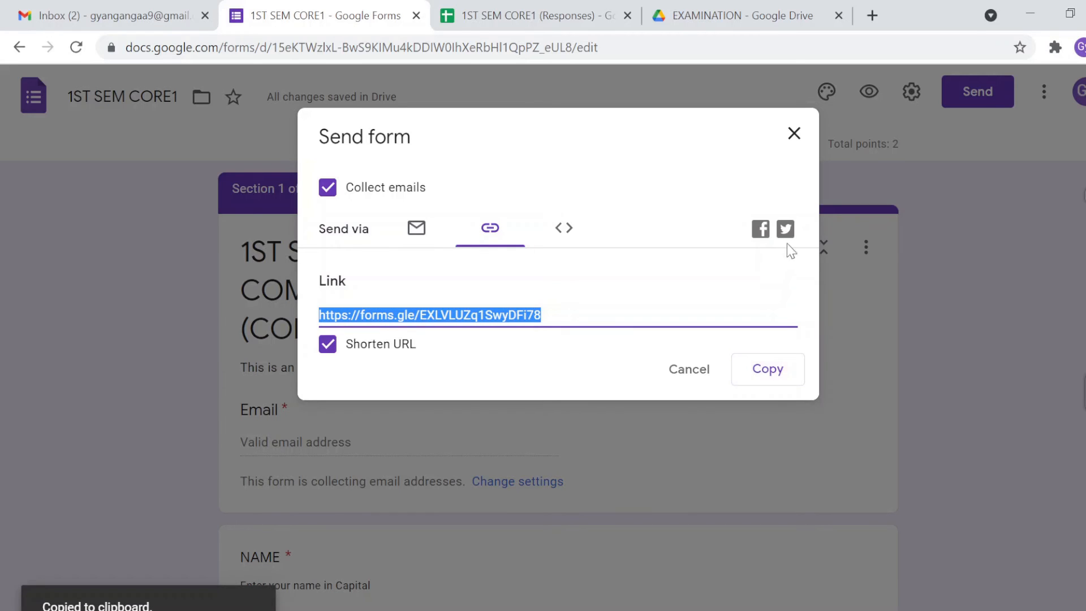
click(793, 136)
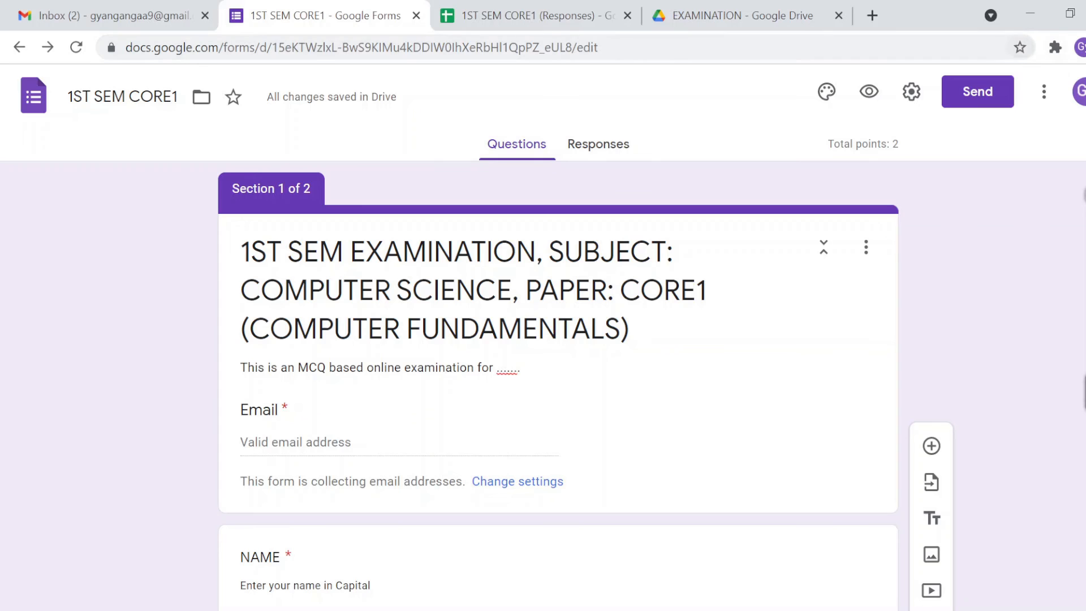
Step: Paste the copied form link into a new tab and scroll through the live respondent form
click(1085, 47)
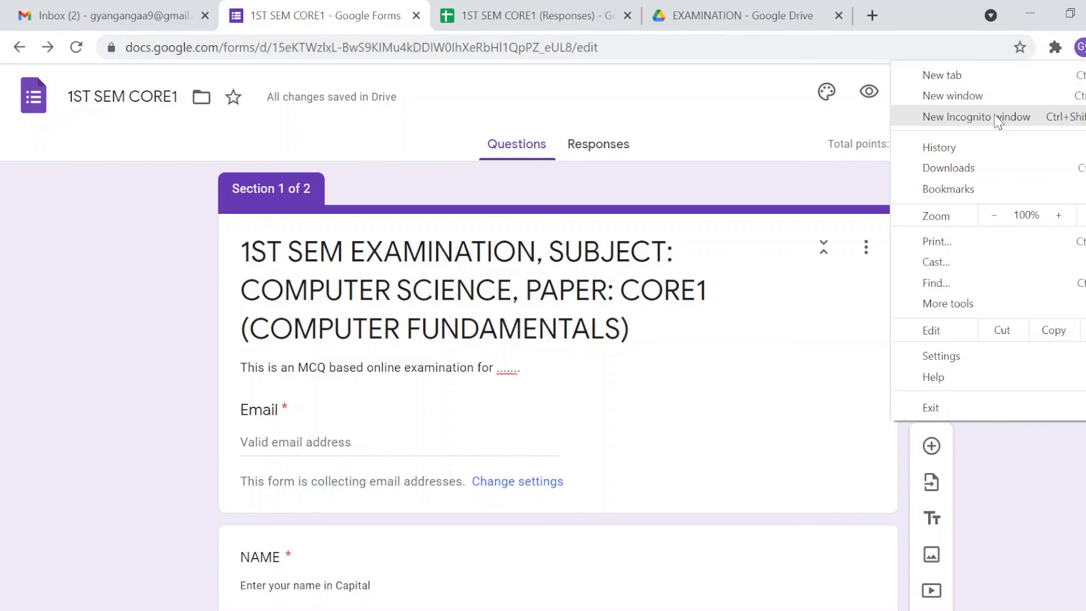
key(ctrl+t)
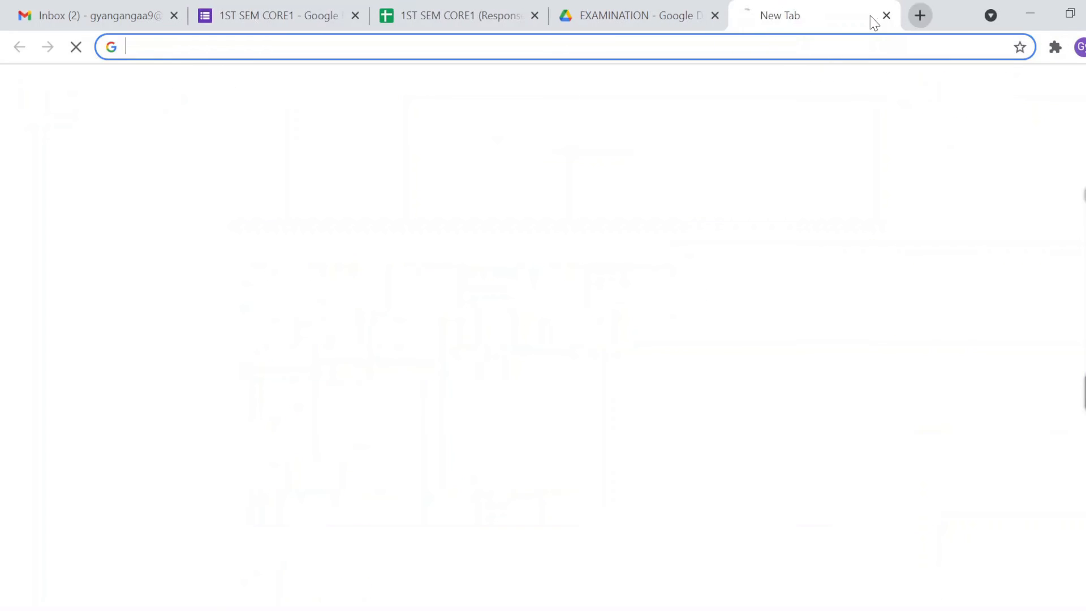
key(ctrl+v)
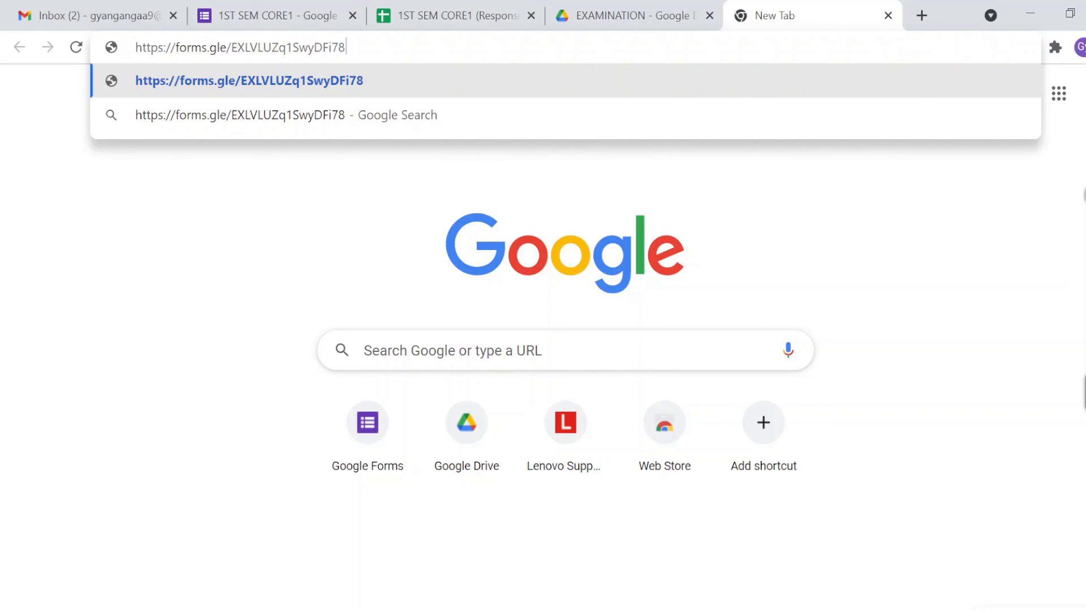
key(Return)
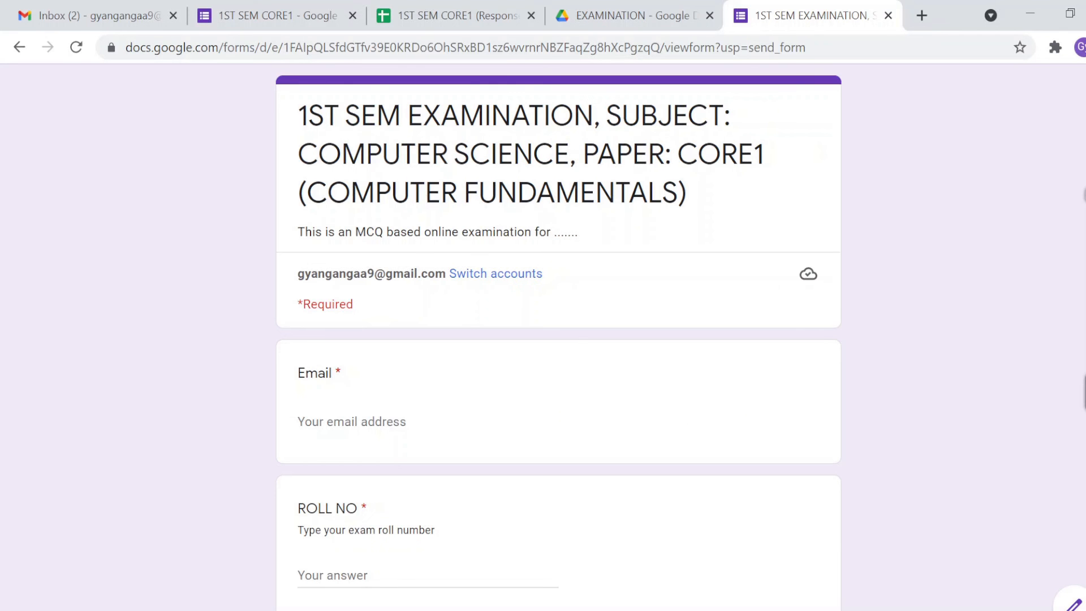
scroll(916, 262, down, 2)
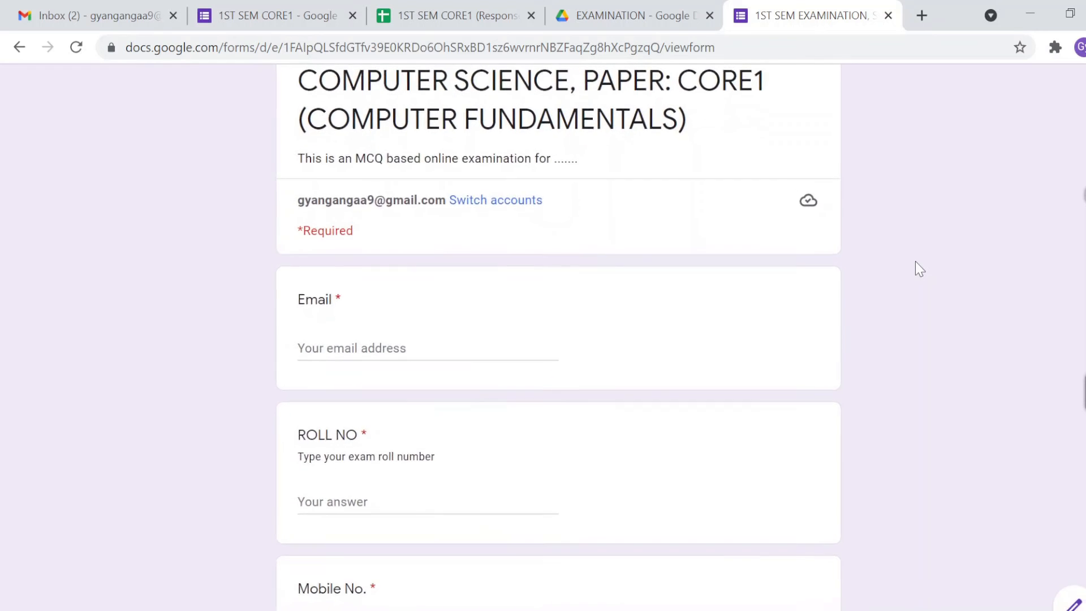
scroll(916, 261, up, 2)
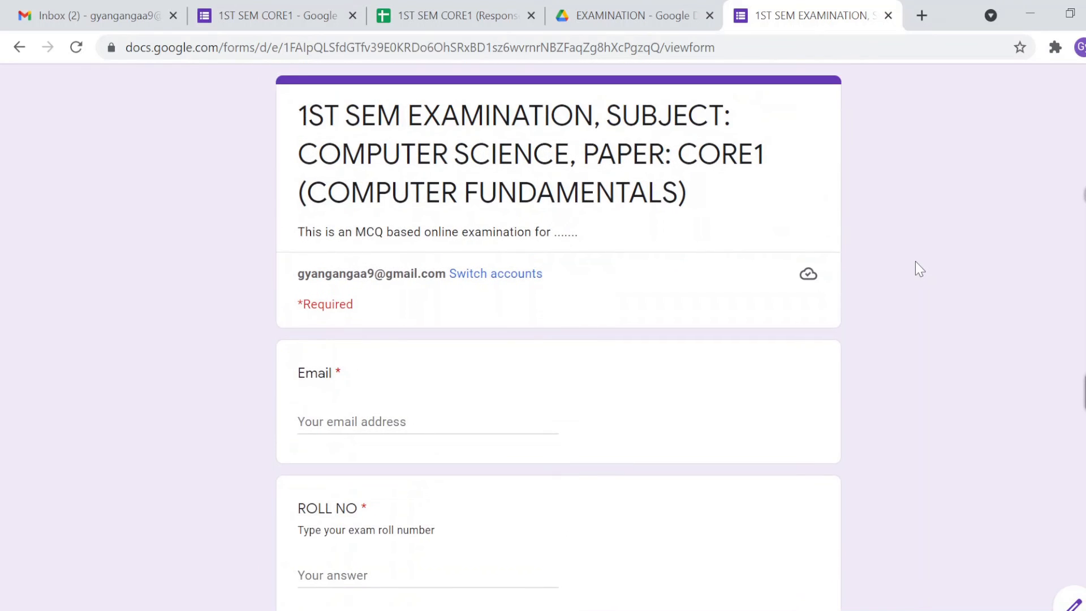
scroll(915, 261, down, 4)
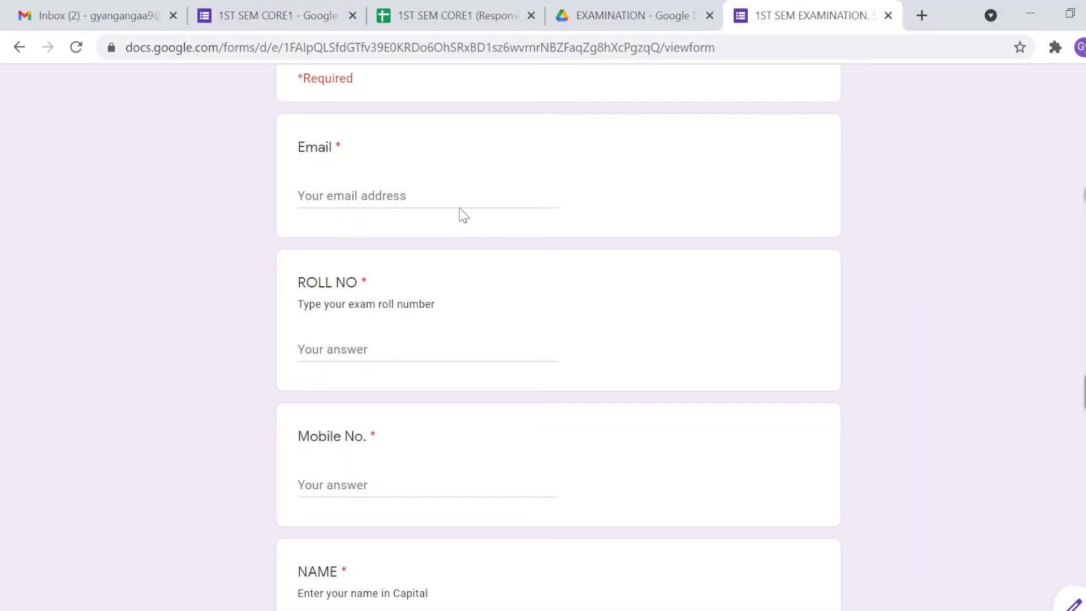
Step: Enter the student's e-mail address and roll number in the Email and ROLL NO answers
click(428, 199)
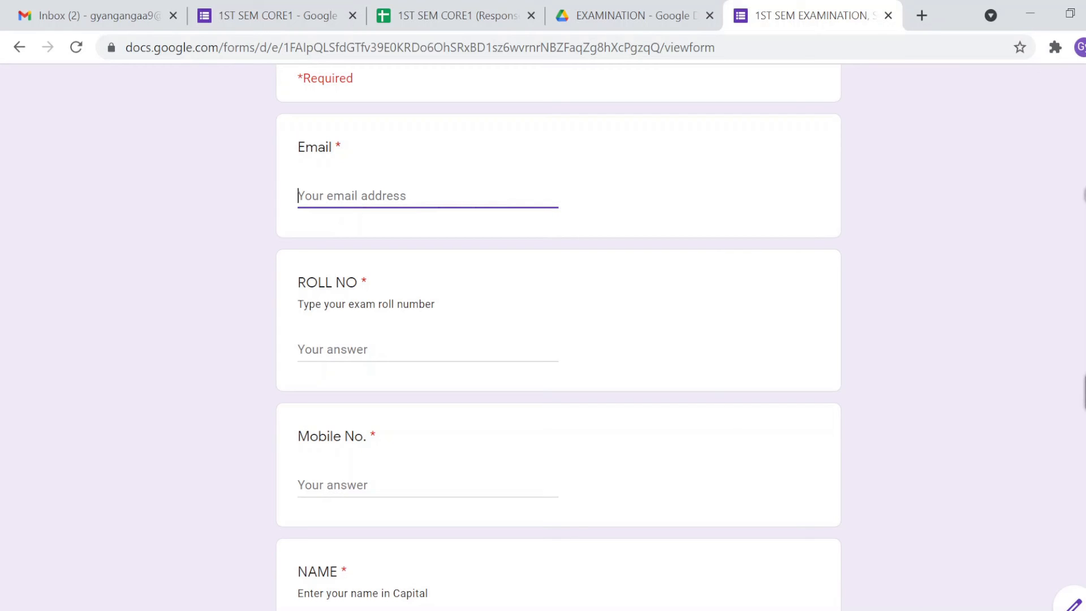
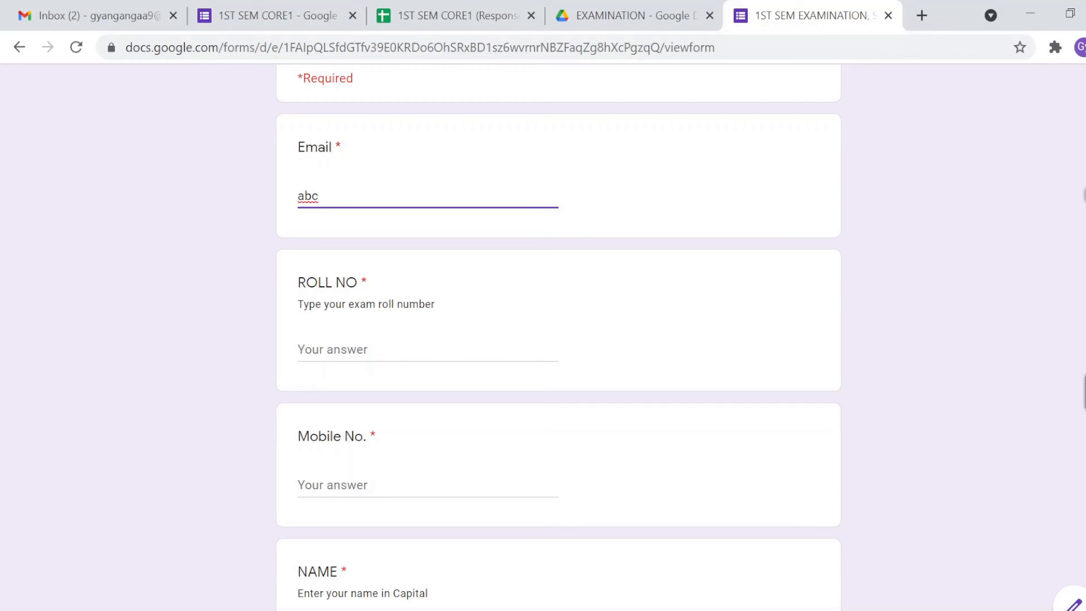
double_click(345, 196)
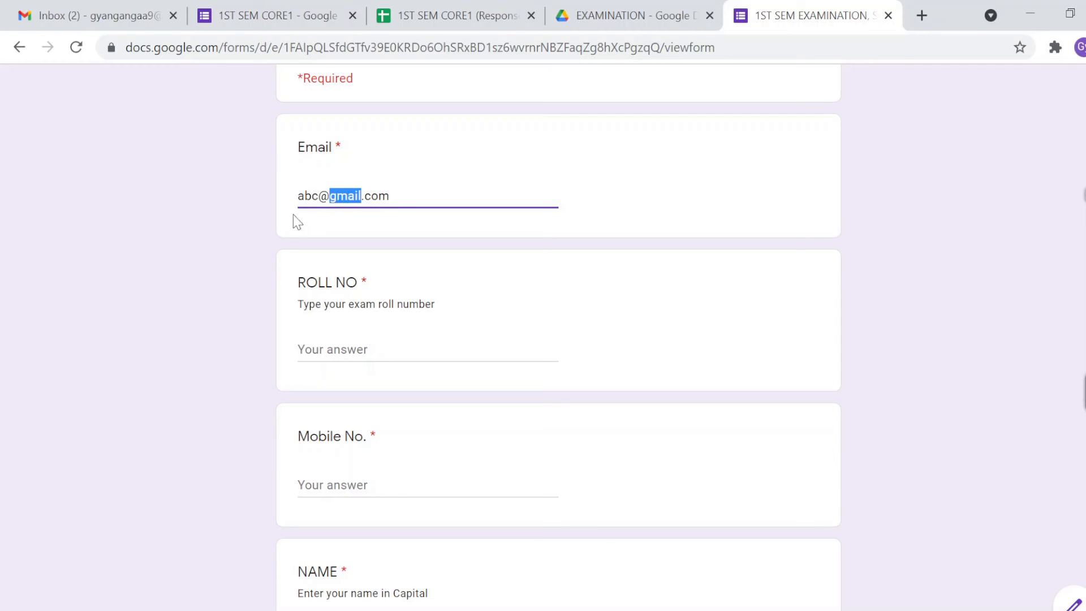
click(233, 246)
click(374, 350)
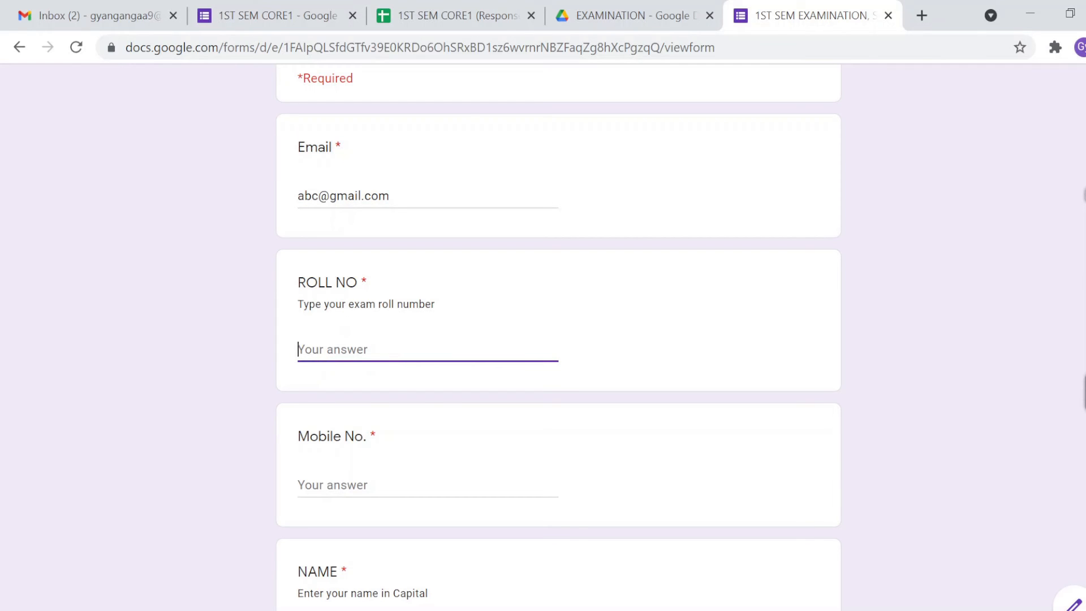
click(241, 334)
click(334, 348)
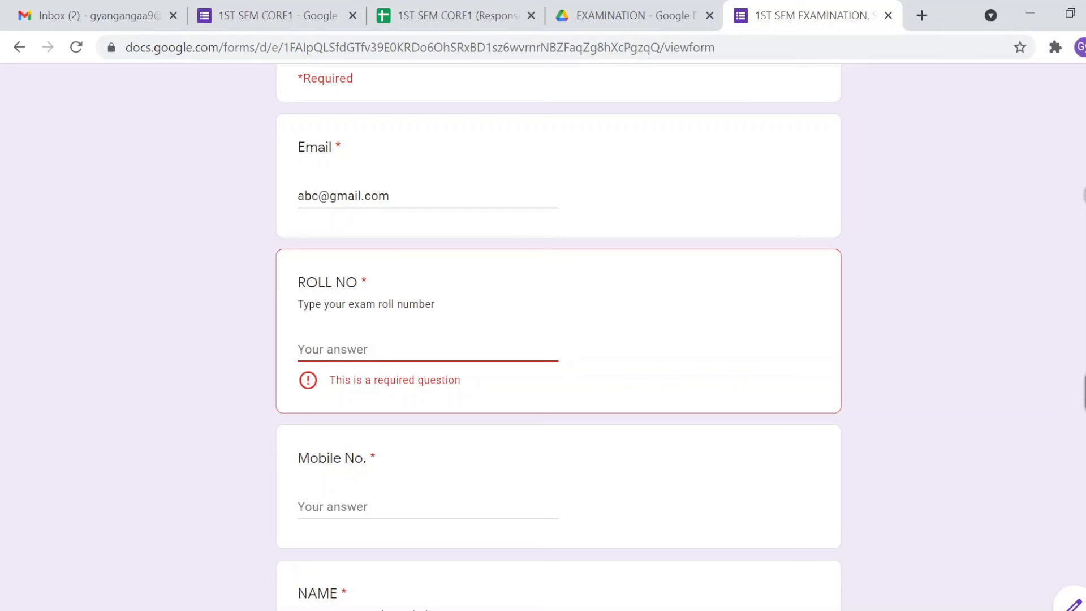
text(190900)
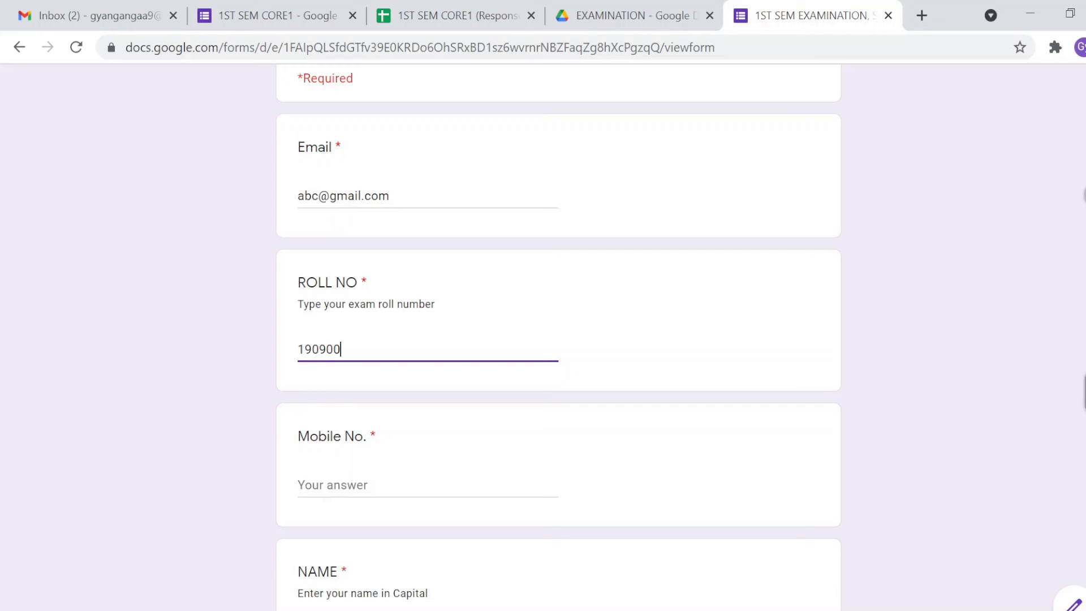
Step: Fill in the student's mobile number and name, then check the Page 1 of 2 progress
click(333, 485)
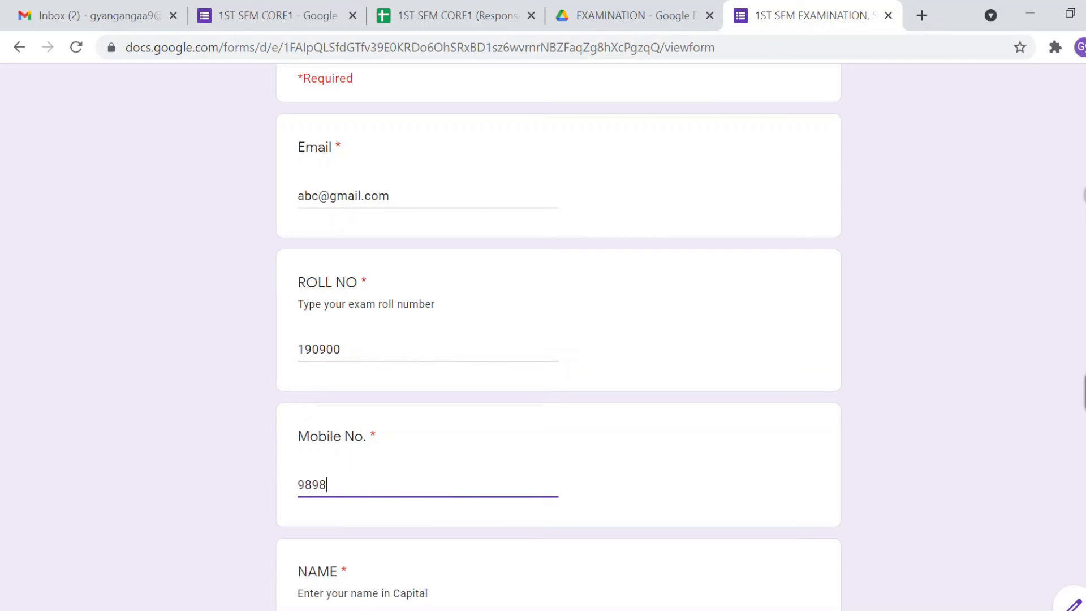
scroll(559, 339, down, 1)
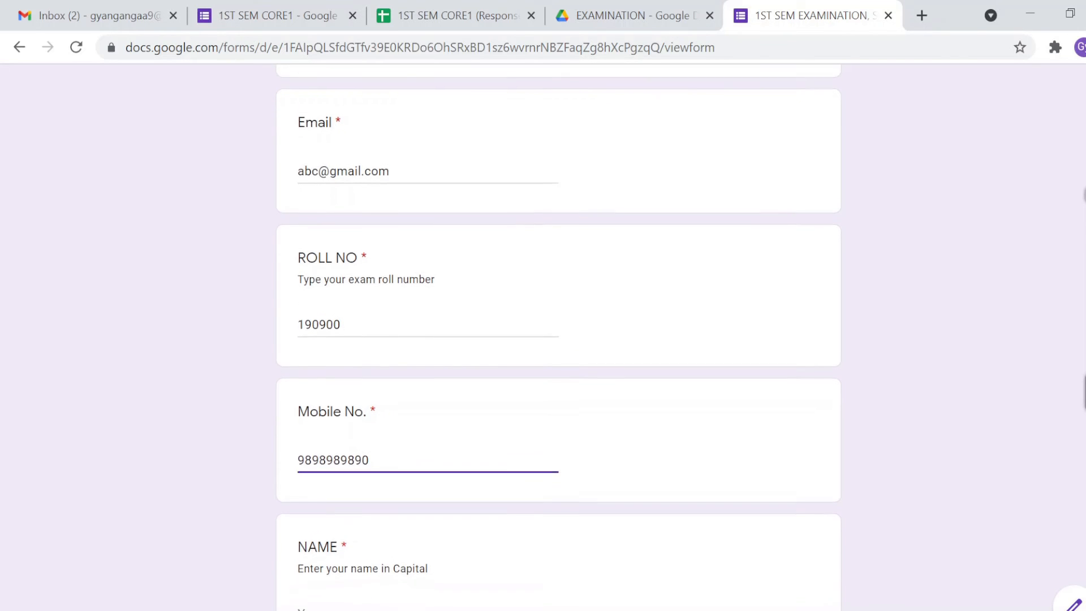
scroll(559, 339, up, 2)
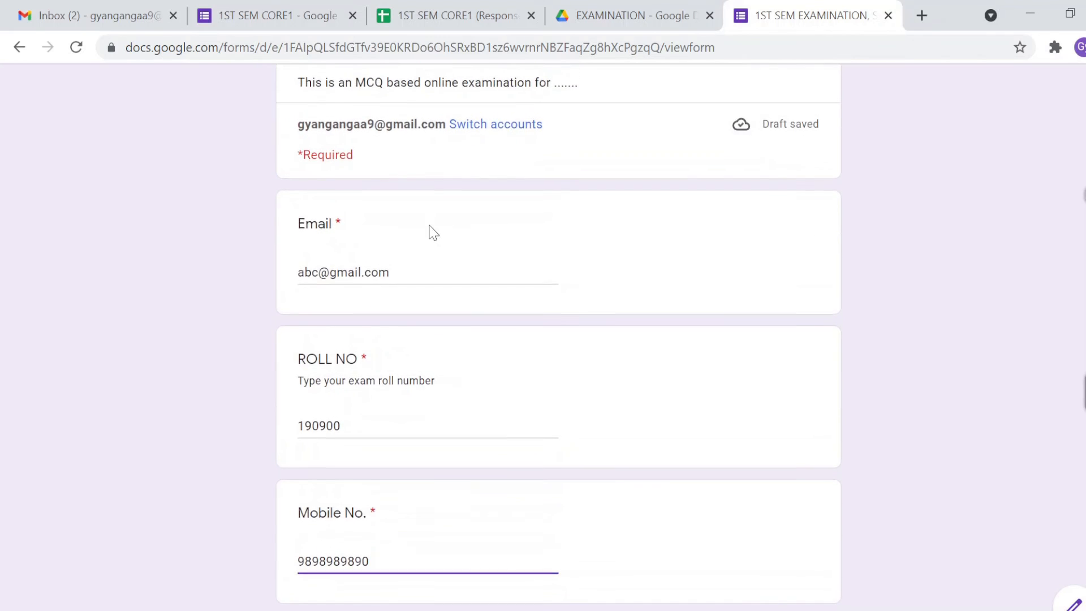
scroll(432, 233, down, 3)
click(339, 549)
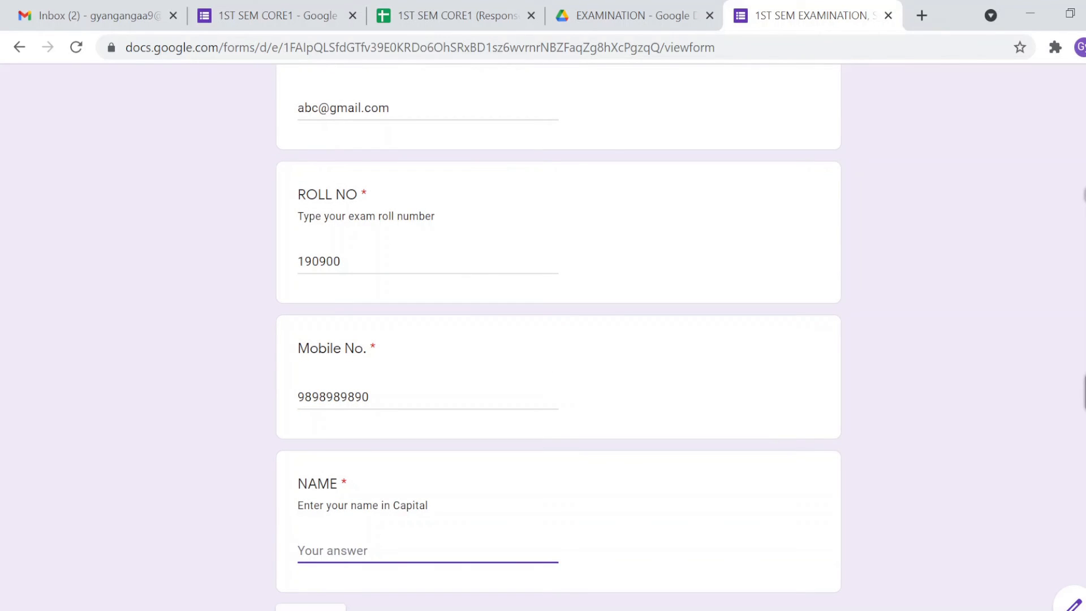
text(abc)
click(239, 540)
scroll(238, 540, up, 1)
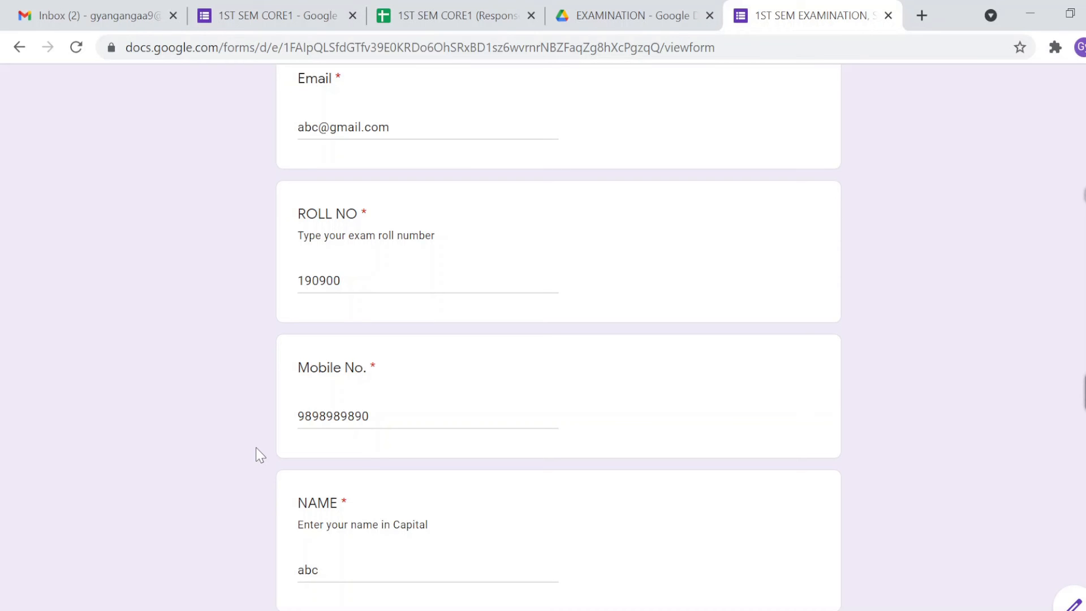
scroll(257, 453, down, 2)
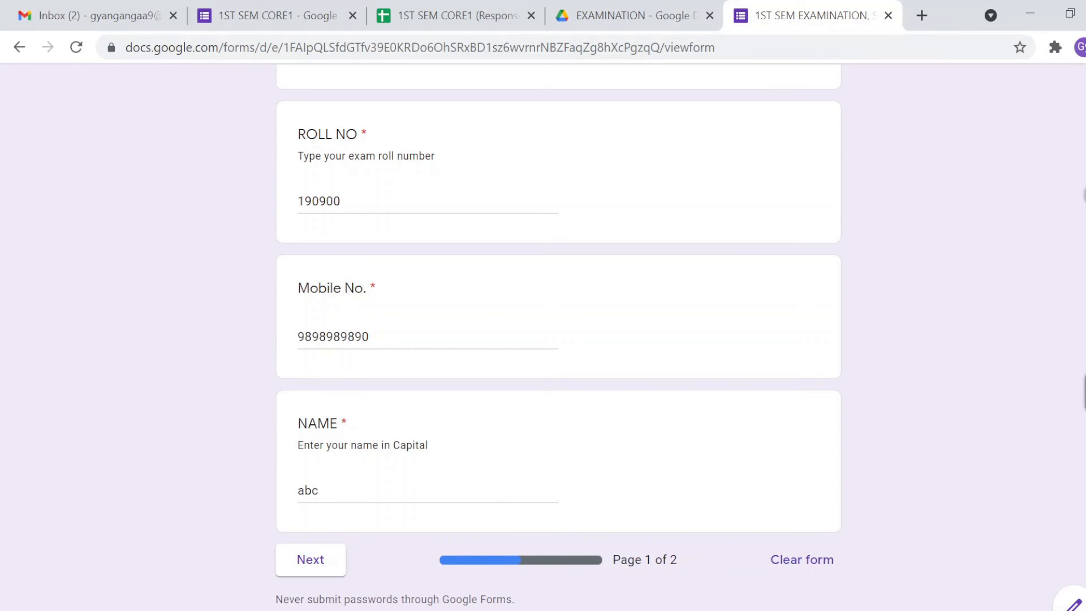
double_click(627, 560)
Step: On page 2, answer Central Processing Unit for the CPU question and 8 for bits in a byte
click(316, 563)
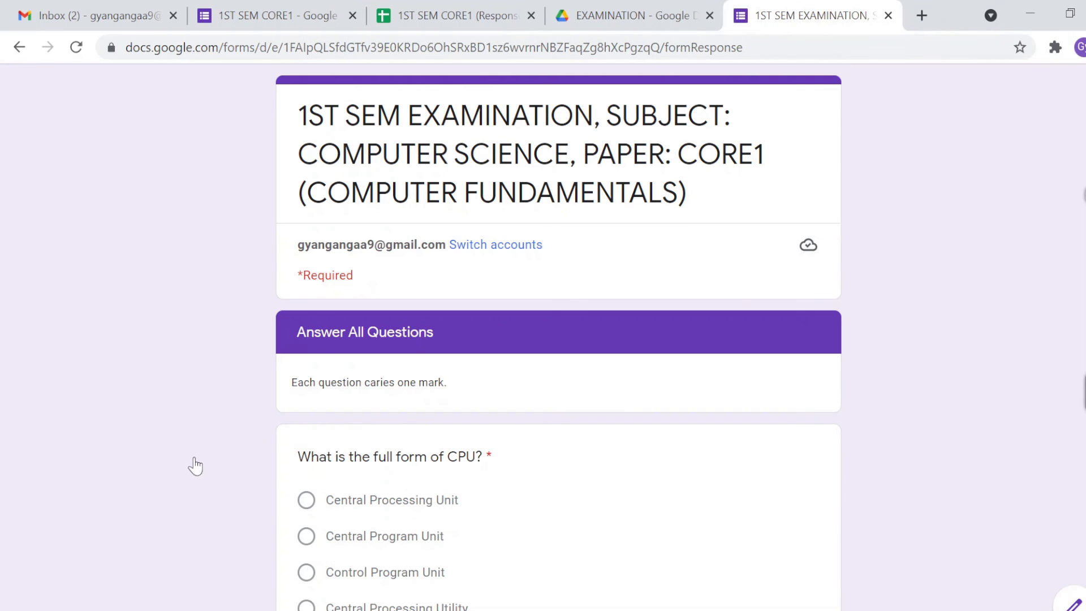
scroll(195, 461, down, 3)
scroll(195, 457, down, 1)
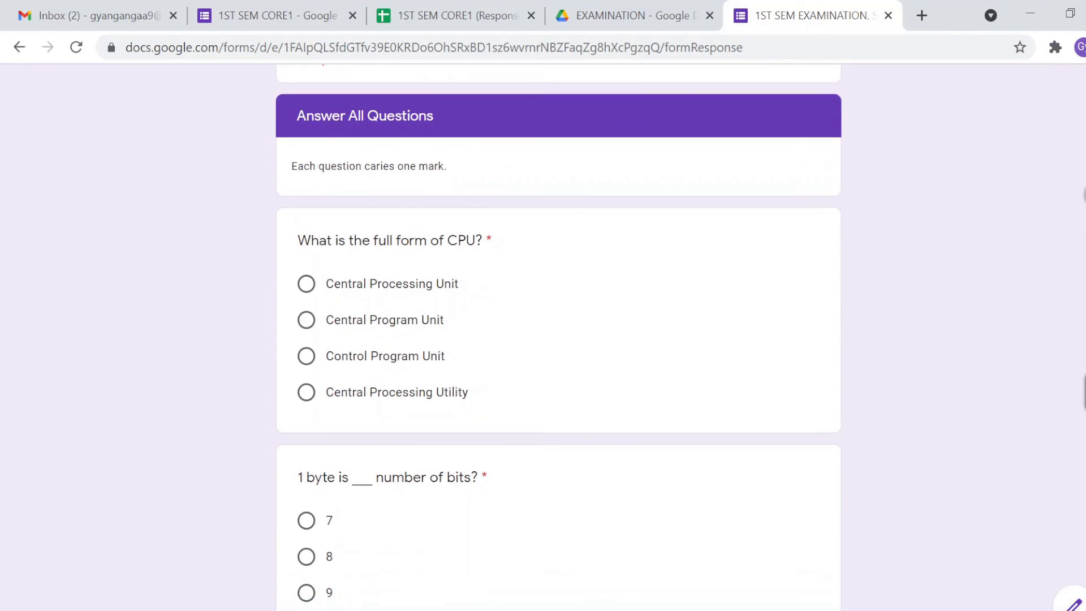
triple_click(321, 116)
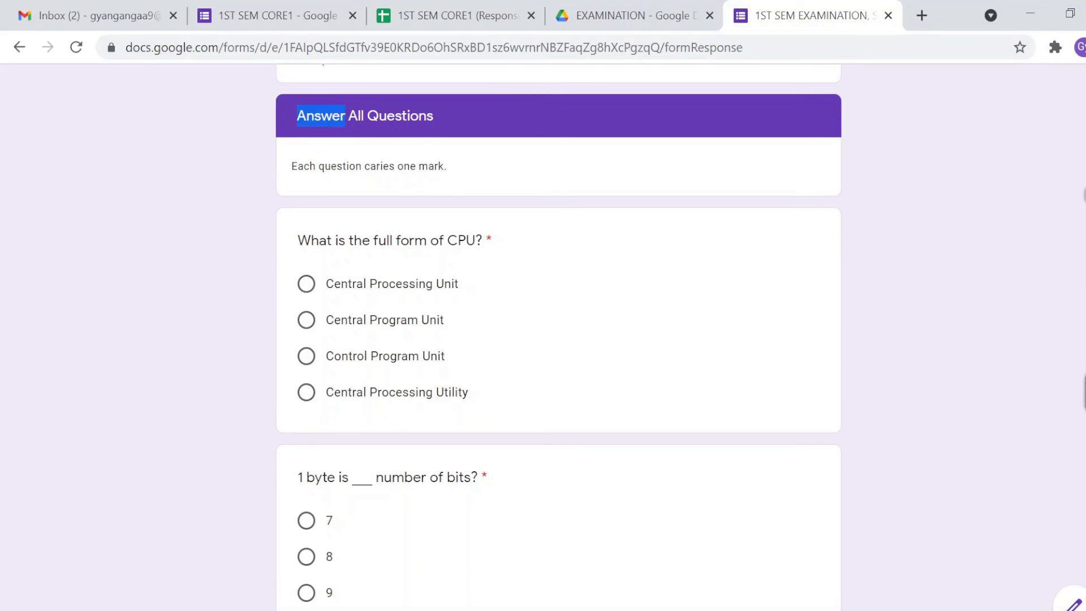
click(244, 195)
scroll(209, 337, down, 1)
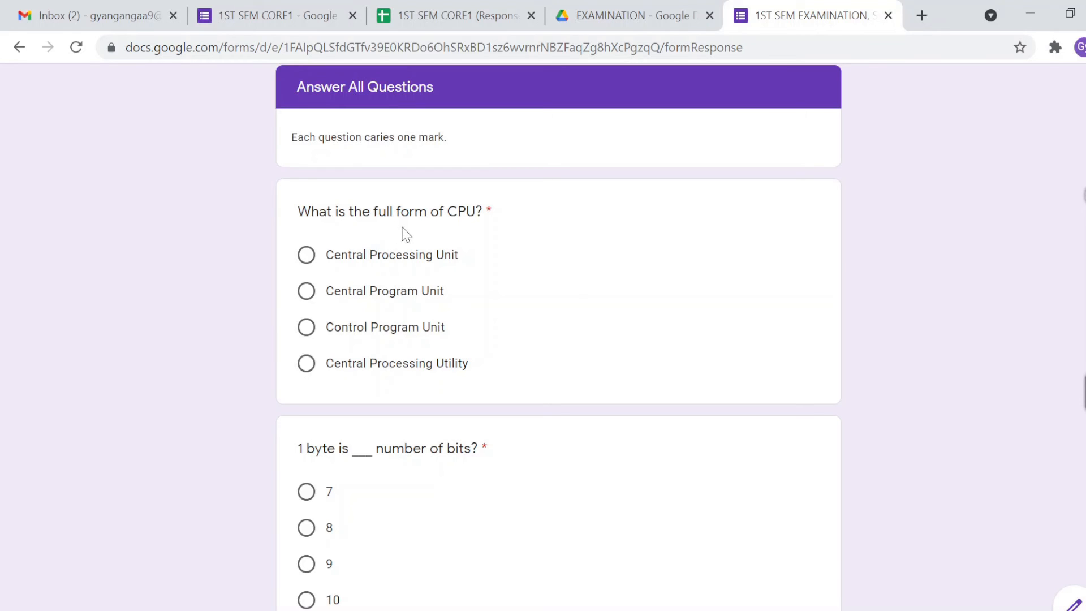
click(307, 257)
scroll(236, 342, down, 1)
scroll(226, 390, down, 1)
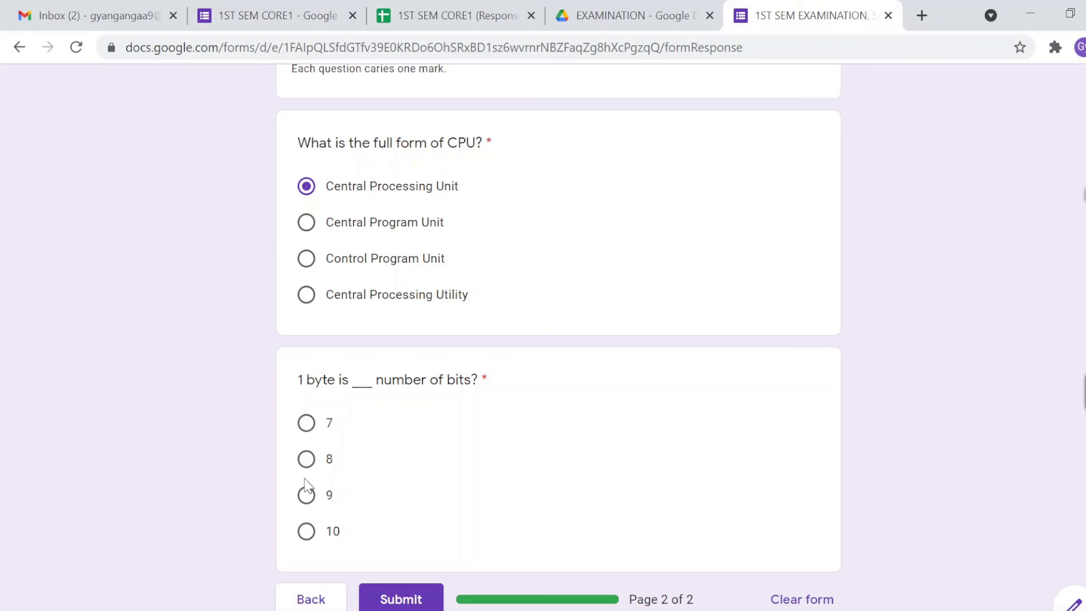
click(306, 459)
Step: Go back to page 1 and return to confirm the answers are kept, then submit the exam
scroll(238, 482, down, 1)
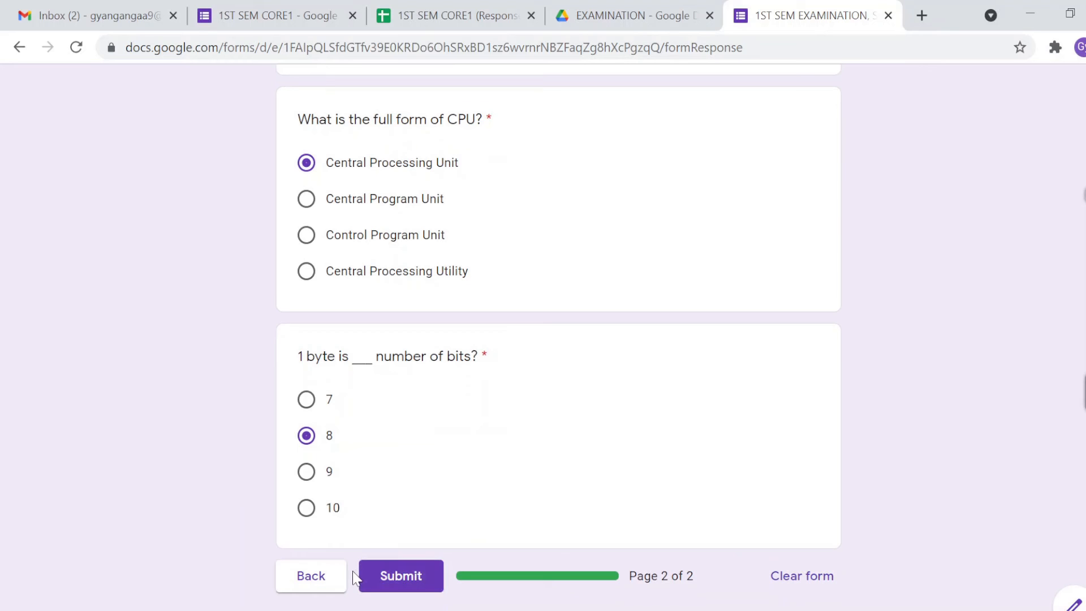
click(328, 586)
scroll(225, 535, down, 7)
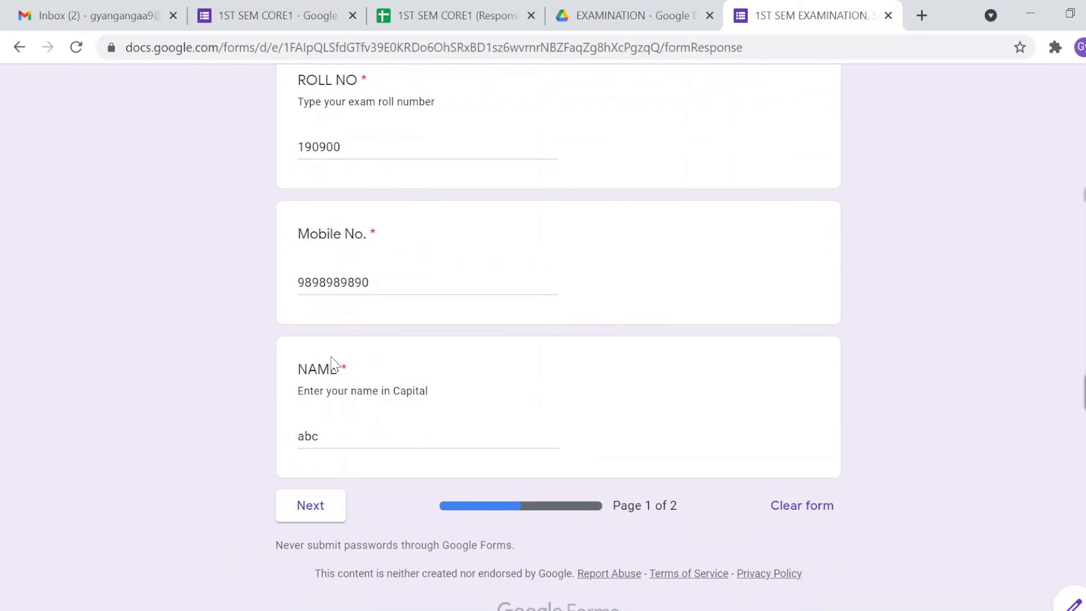
click(313, 507)
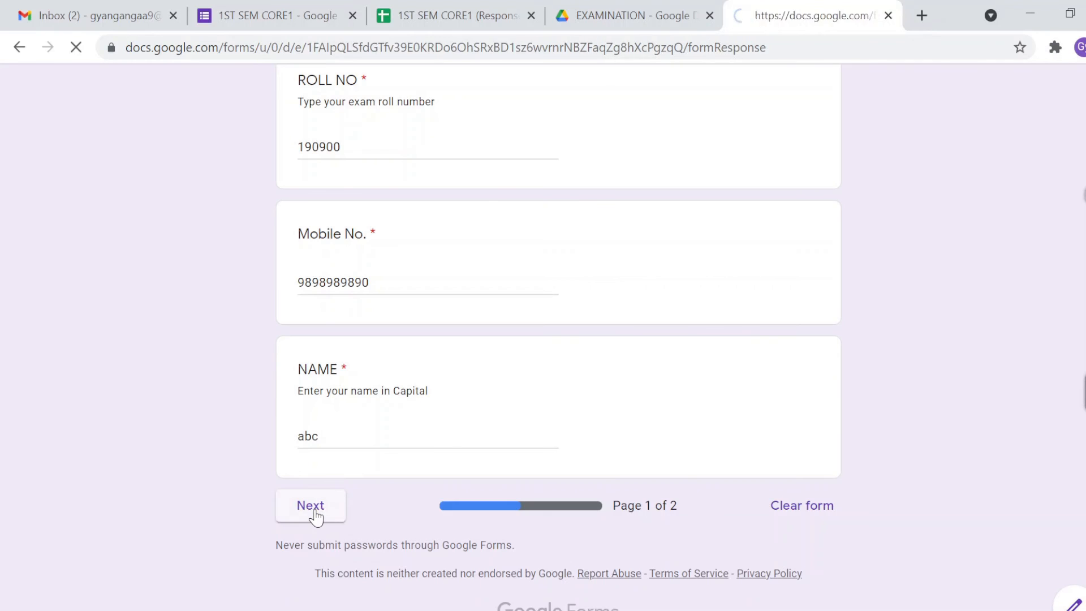
scroll(236, 513, down, 7)
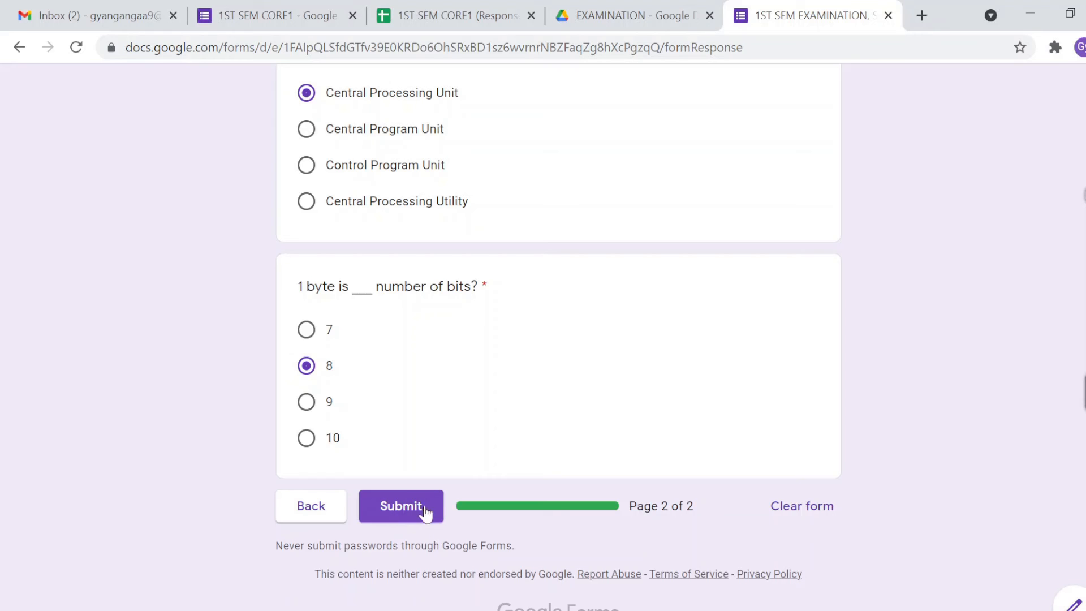
click(408, 501)
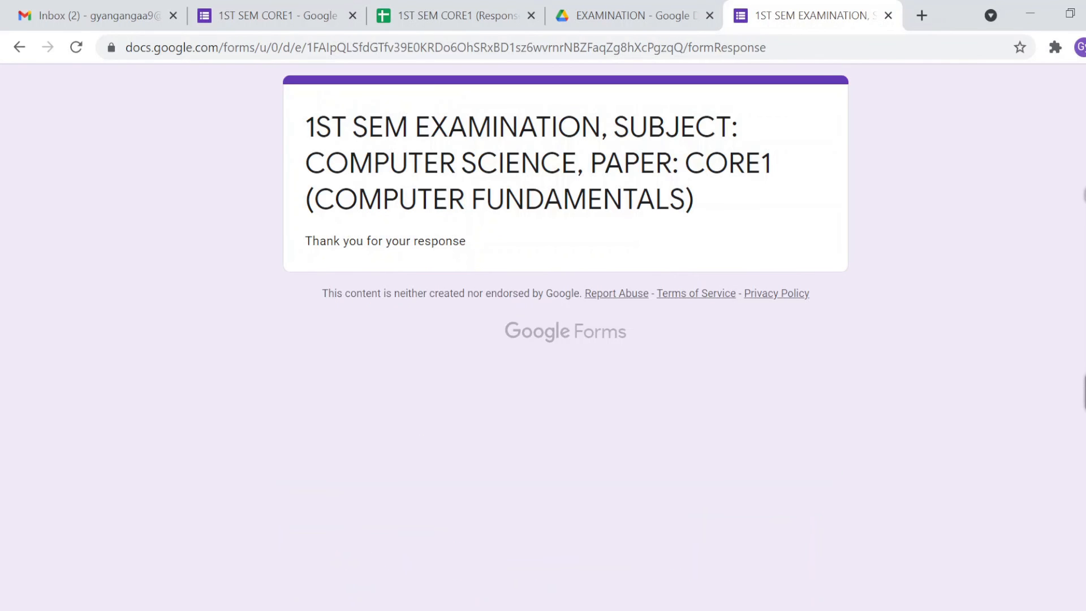
Step: Highlight the 'Thank you for your response' confirmation, then start a new browser tab
triple_click(386, 241)
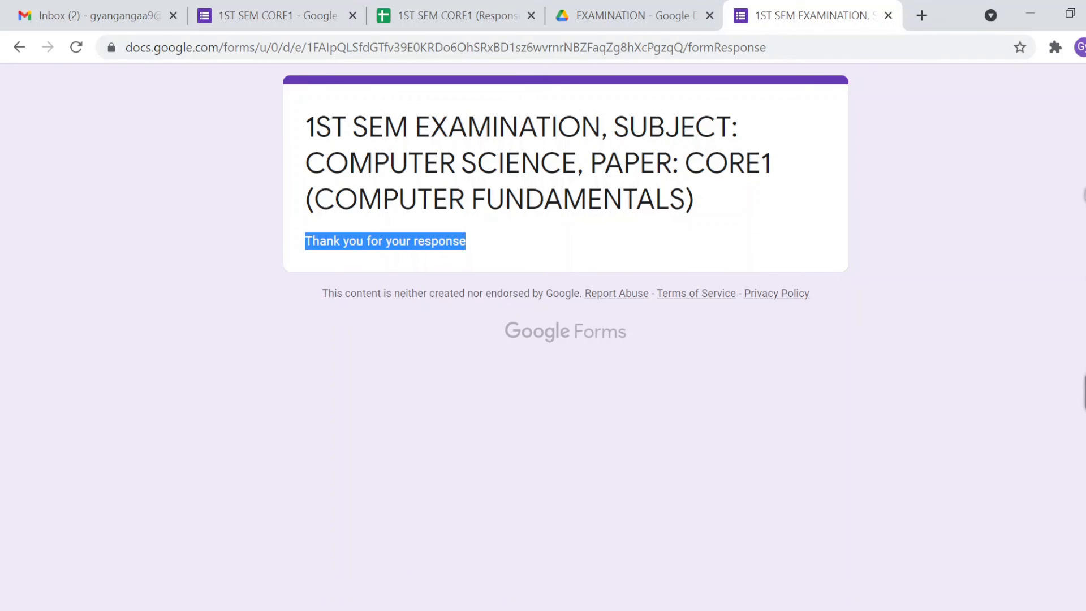
click(430, 243)
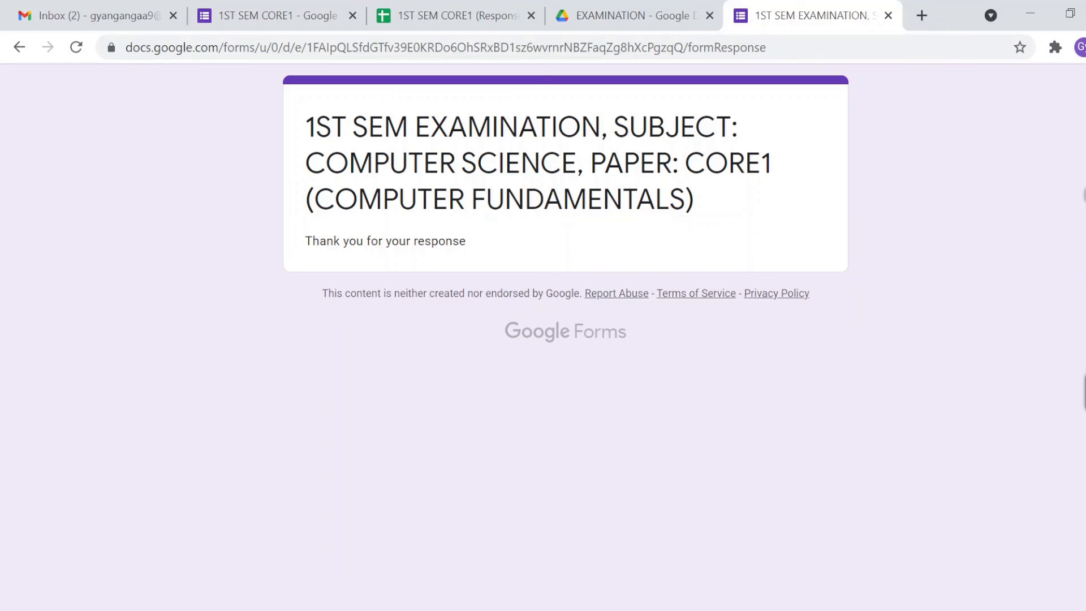
click(921, 16)
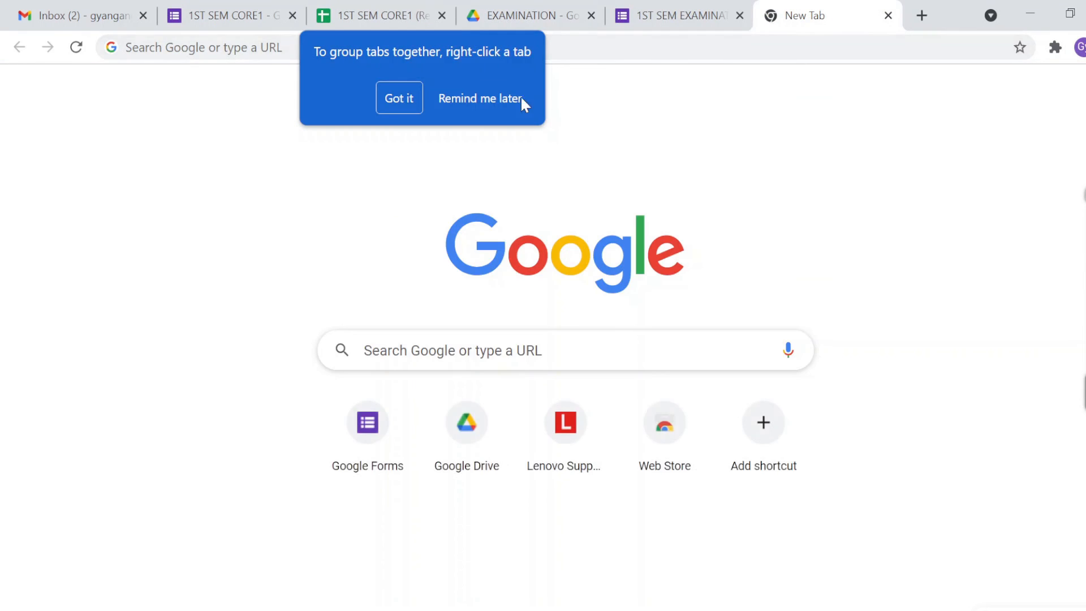
Step: Load the pasted forms.gle link and highlight the 'You've already responded' fill-in-once message
click(389, 98)
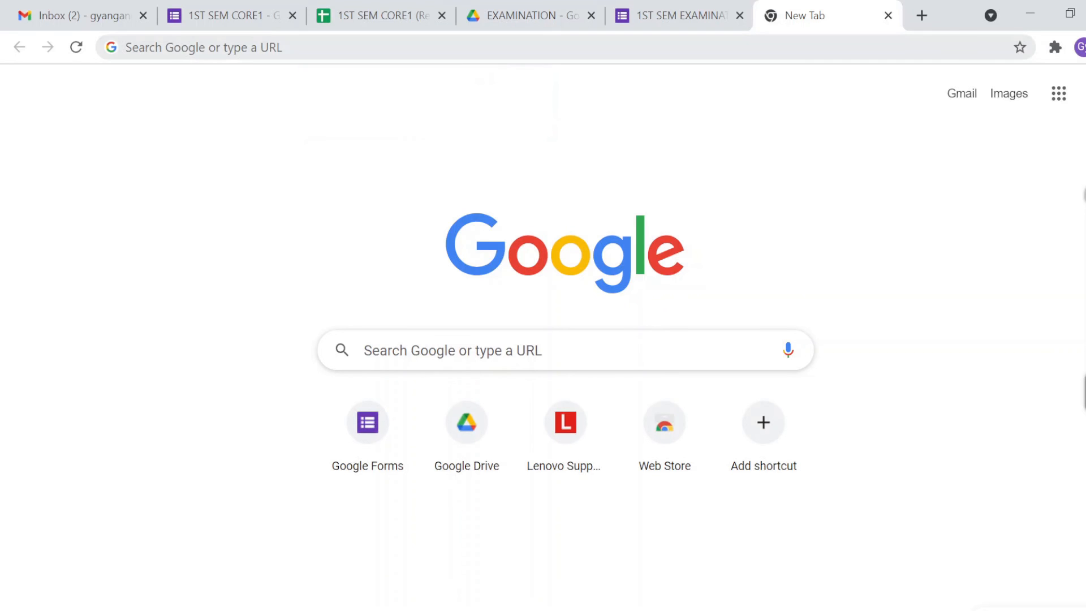
click(476, 47)
text(https://forms.gle/EXLVLUZq1SwyDFi78)
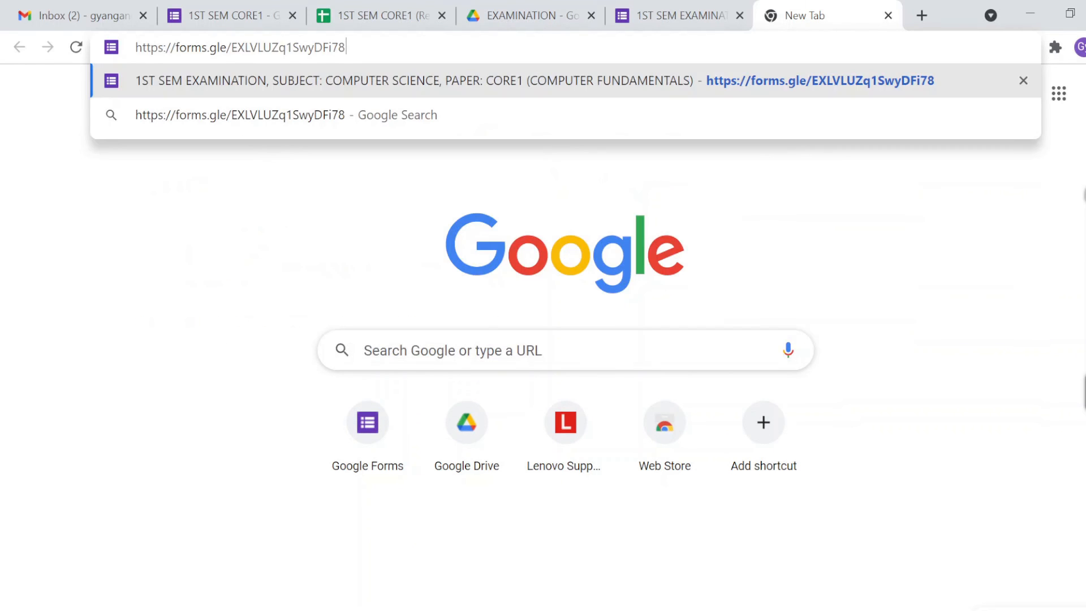
key(Return)
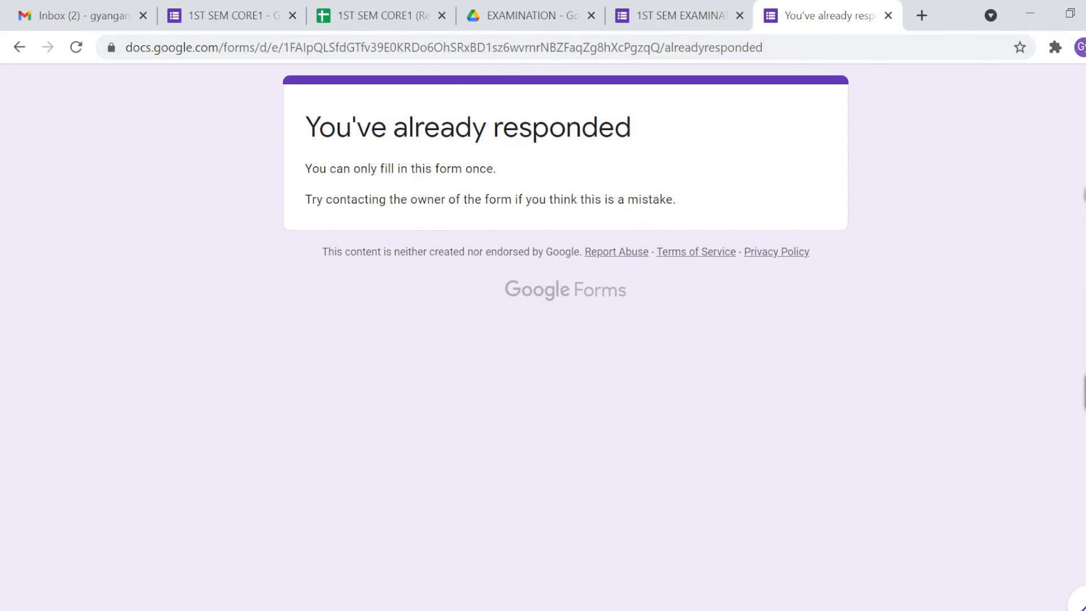
drag(306, 128, 387, 128)
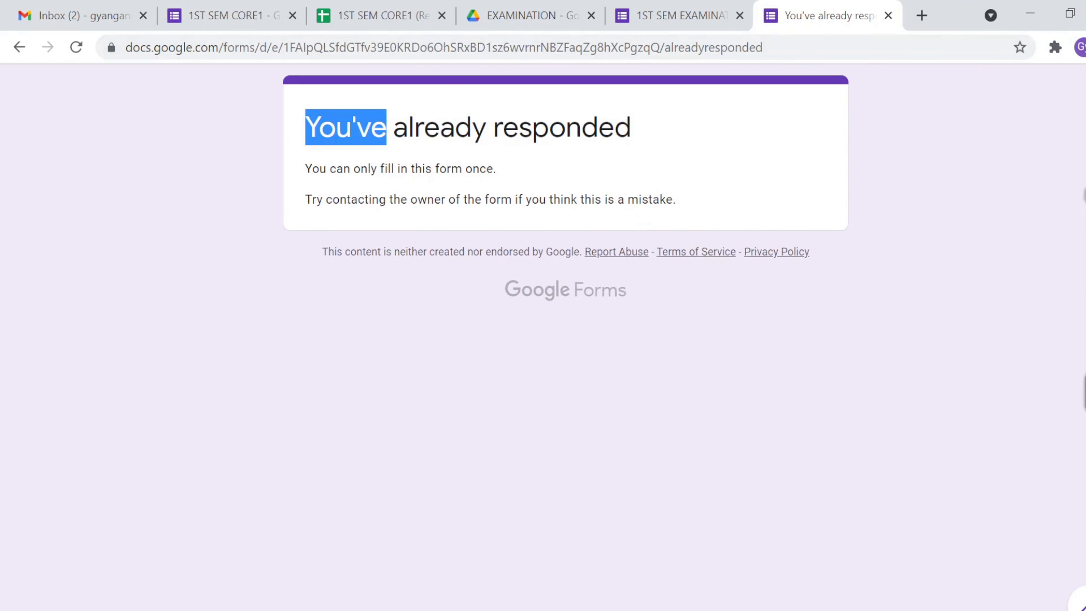
triple_click(361, 168)
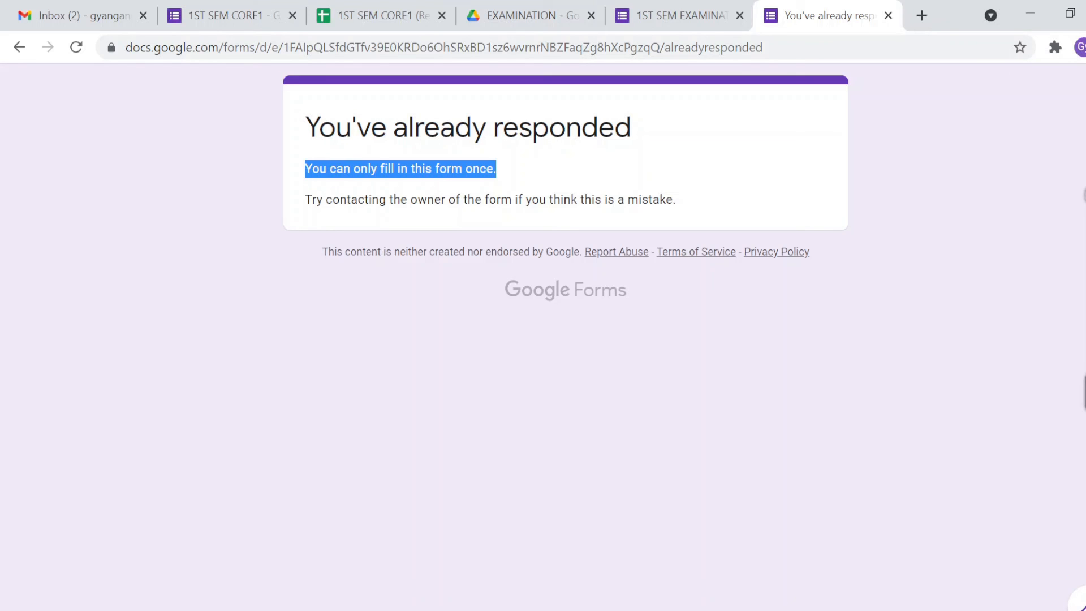
double_click(339, 168)
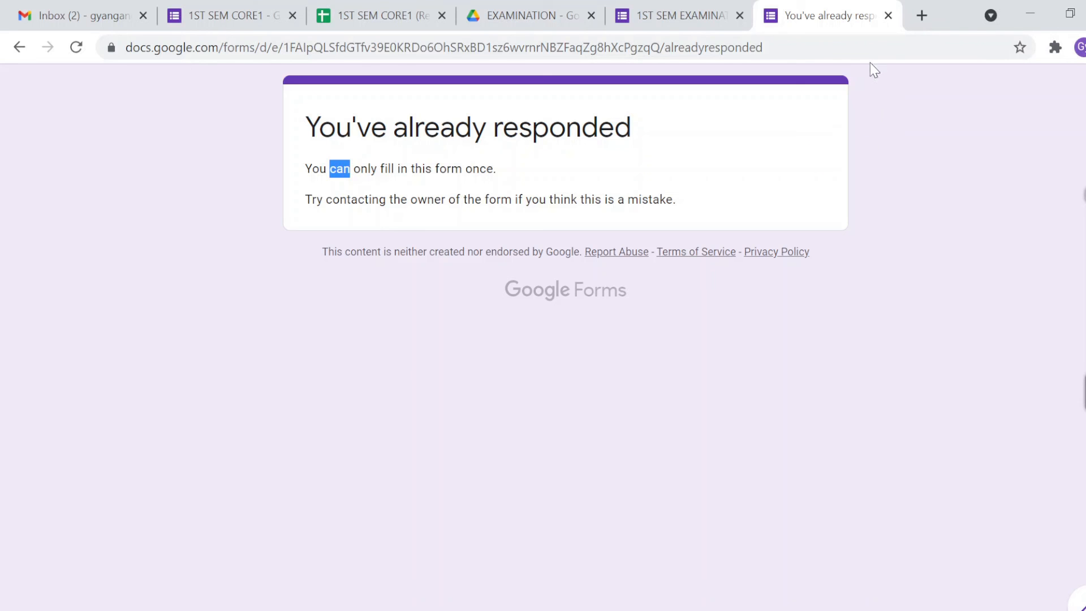
Step: Close the already-responded tab and open Responses for 1ST SEM CORE1, showing 1 response averaging 2/2
click(888, 15)
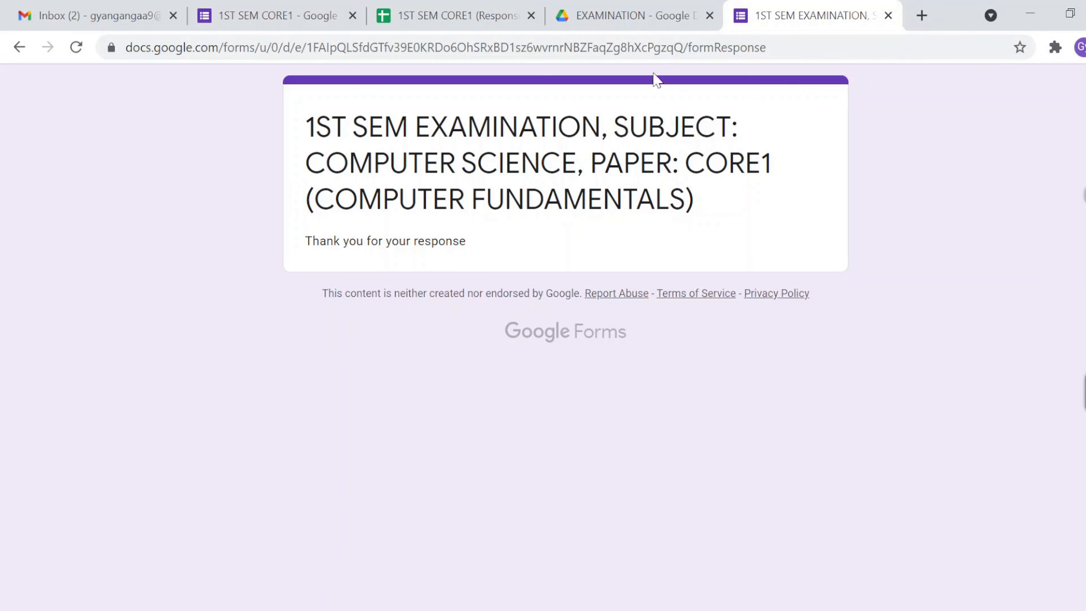
click(304, 22)
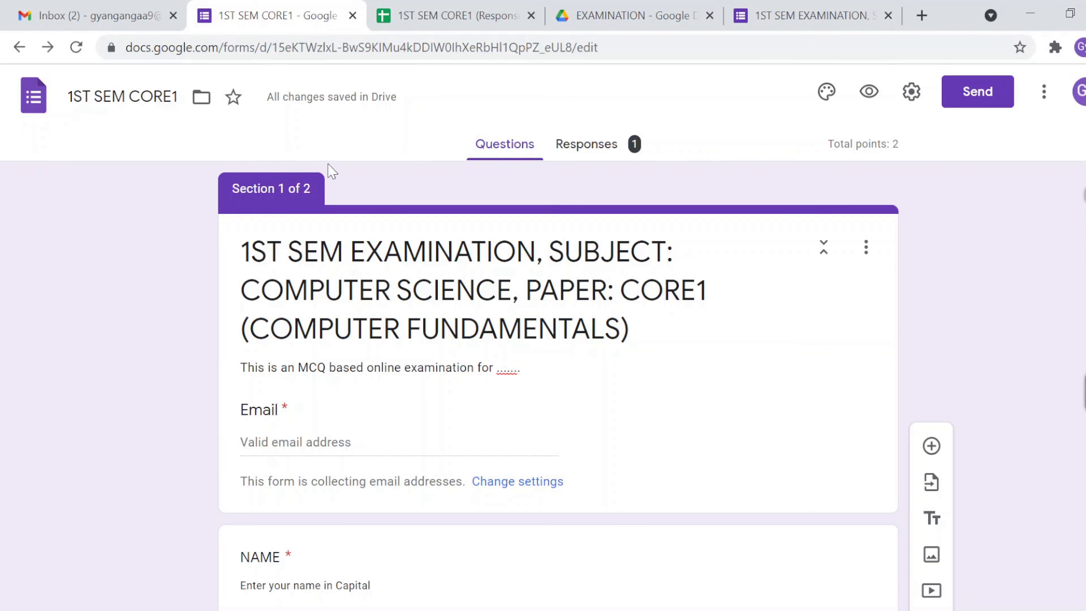
click(585, 151)
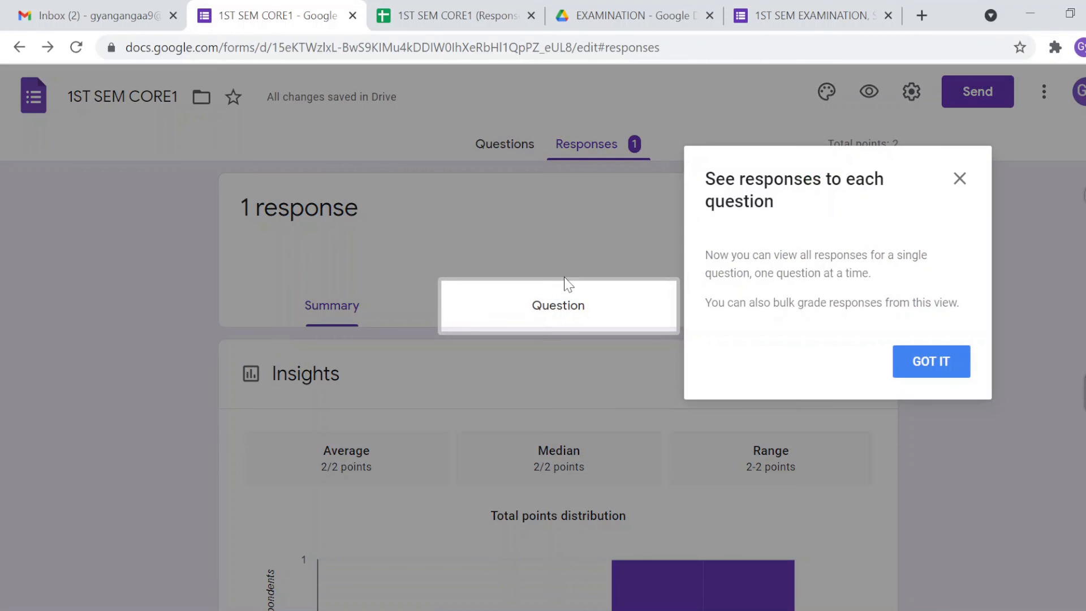
Step: Dismiss the tip and scroll through Insights, the 2/2 score and the answer cards
click(931, 367)
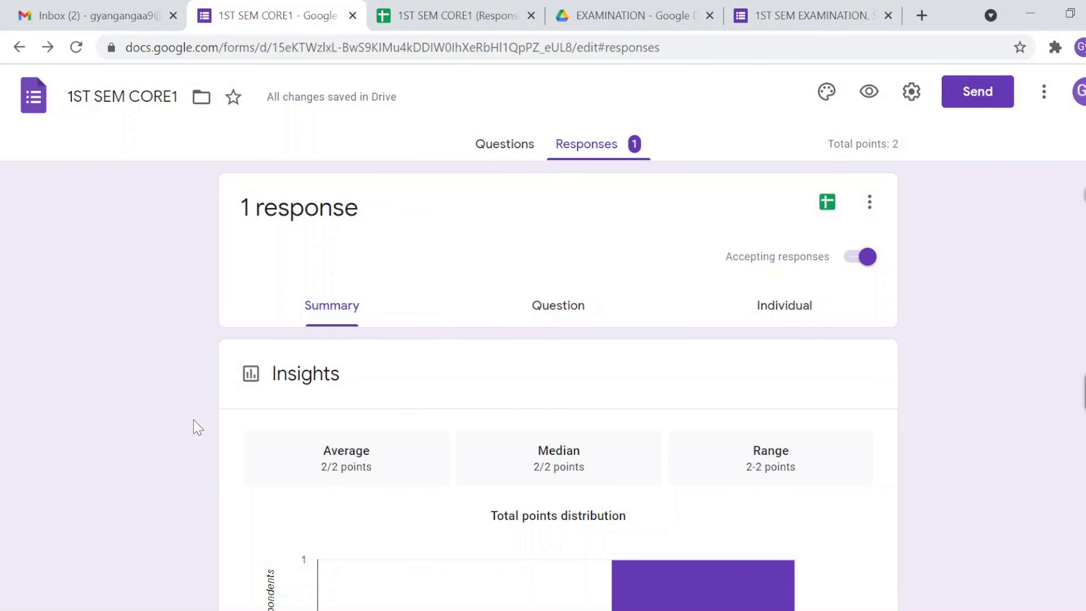
scroll(194, 420, down, 1)
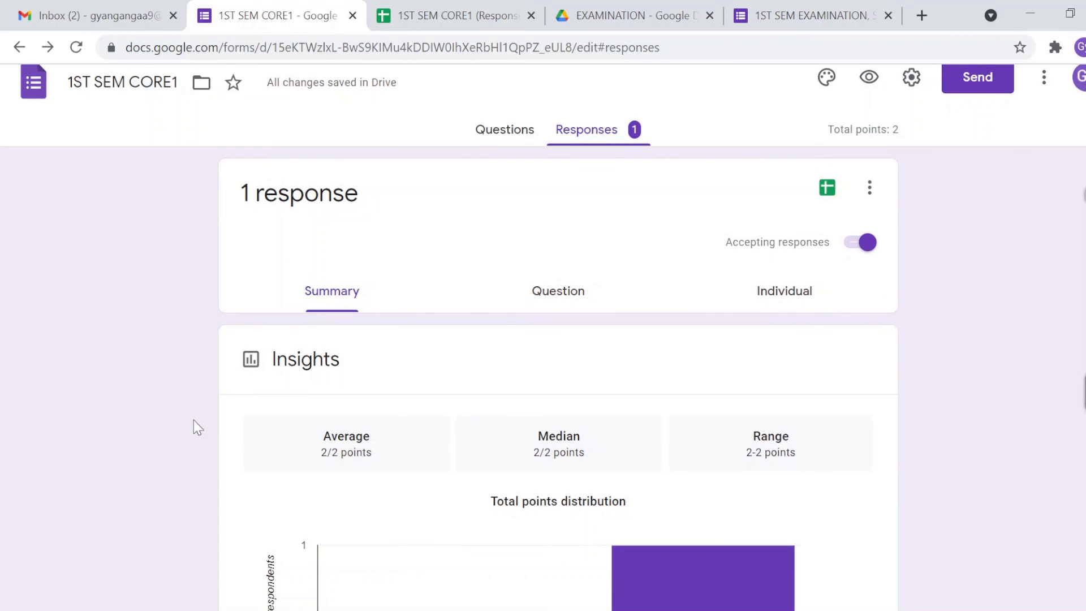
scroll(194, 420, down, 3)
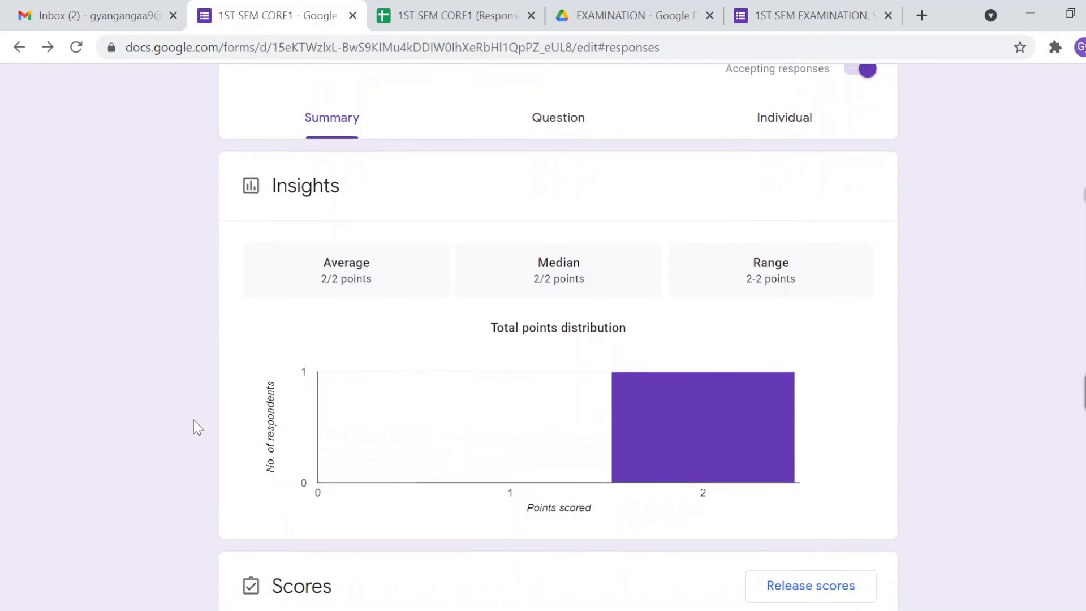
scroll(194, 421, down, 1)
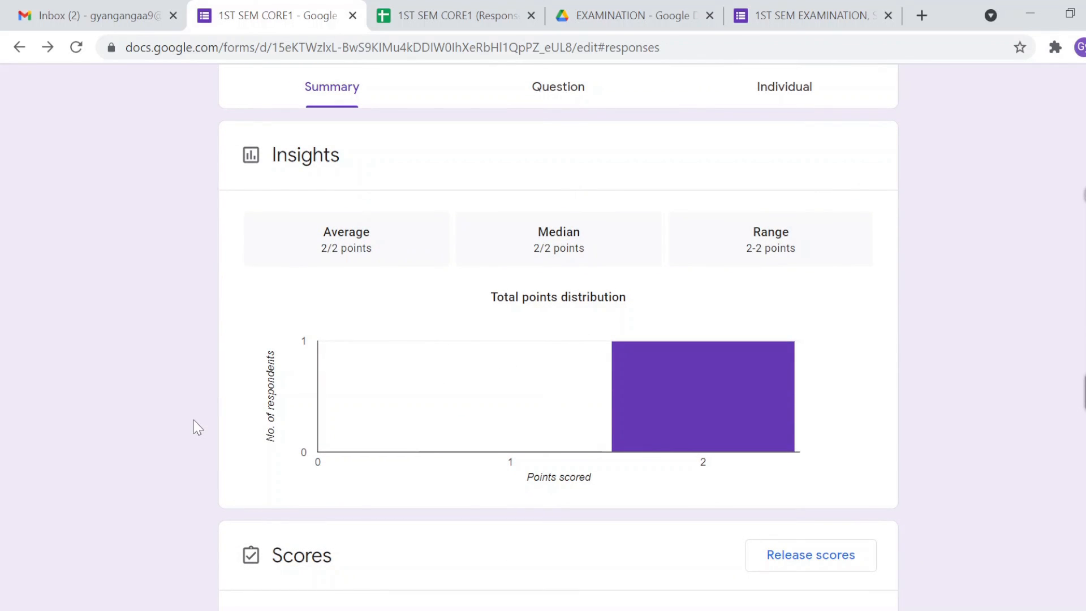
scroll(193, 421, down, 1)
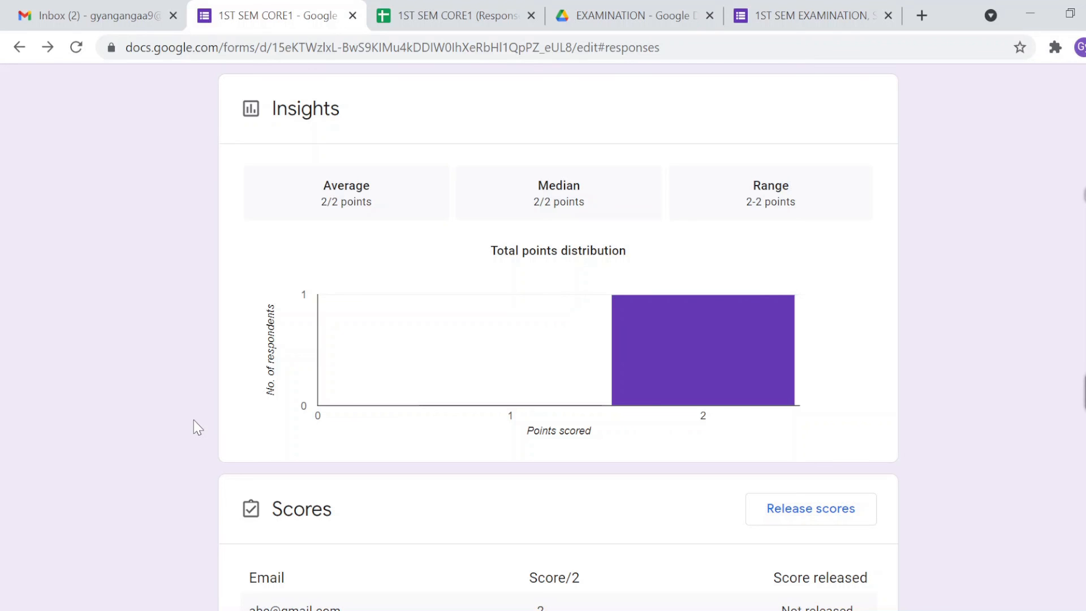
scroll(194, 428, down, 3)
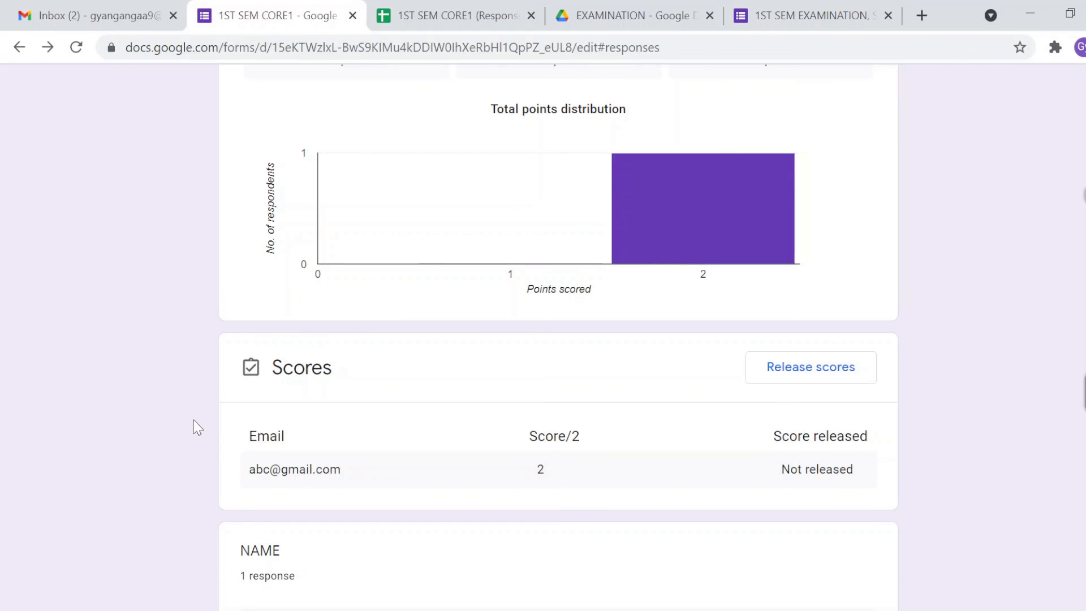
scroll(194, 421, down, 4)
scroll(194, 420, down, 3)
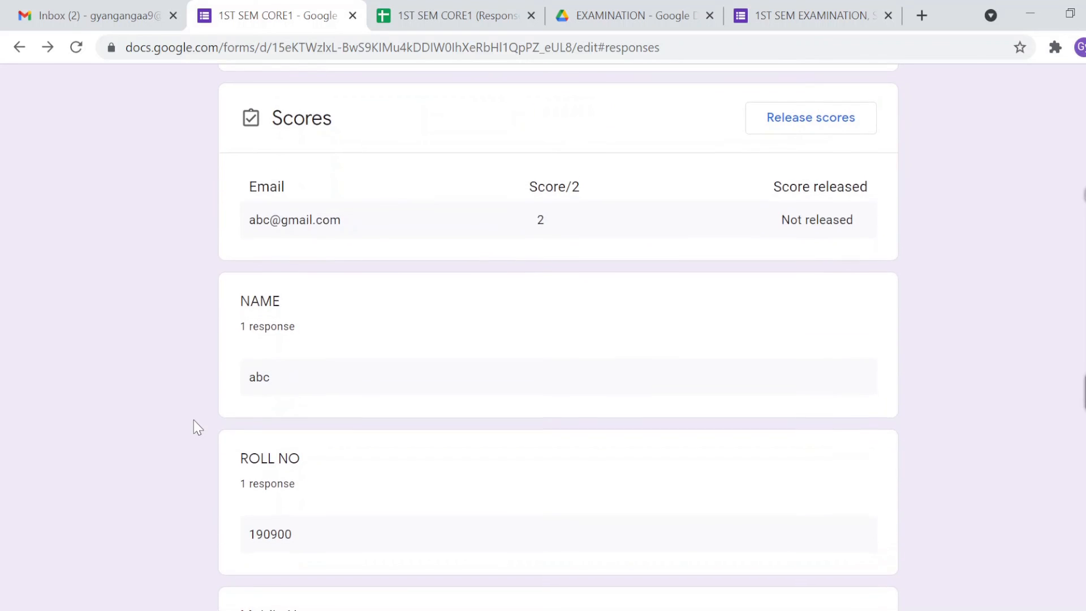
scroll(193, 419, down, 7)
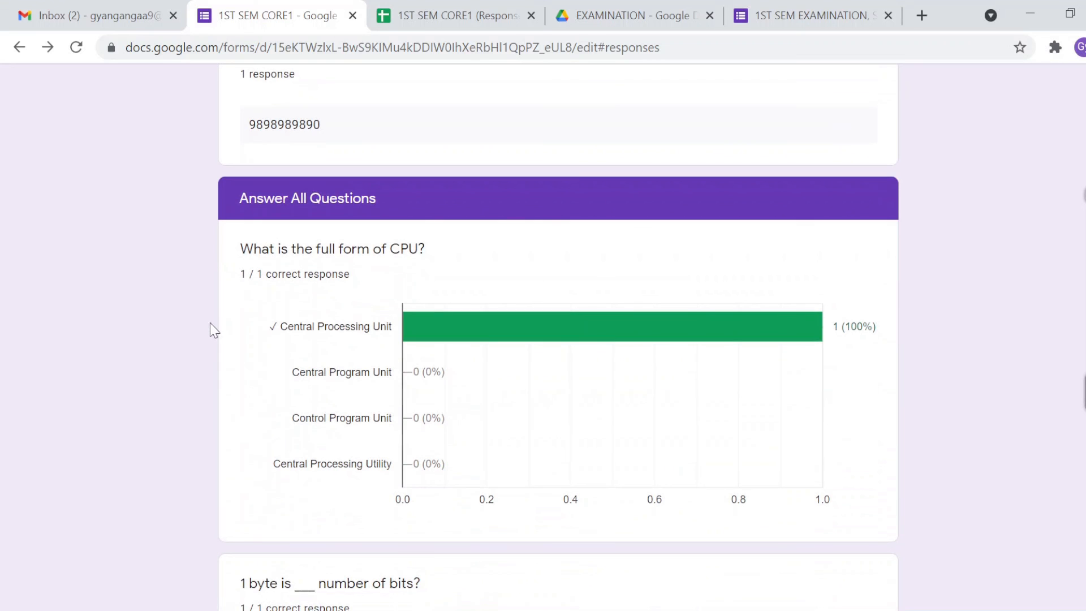
scroll(210, 315, up, 1)
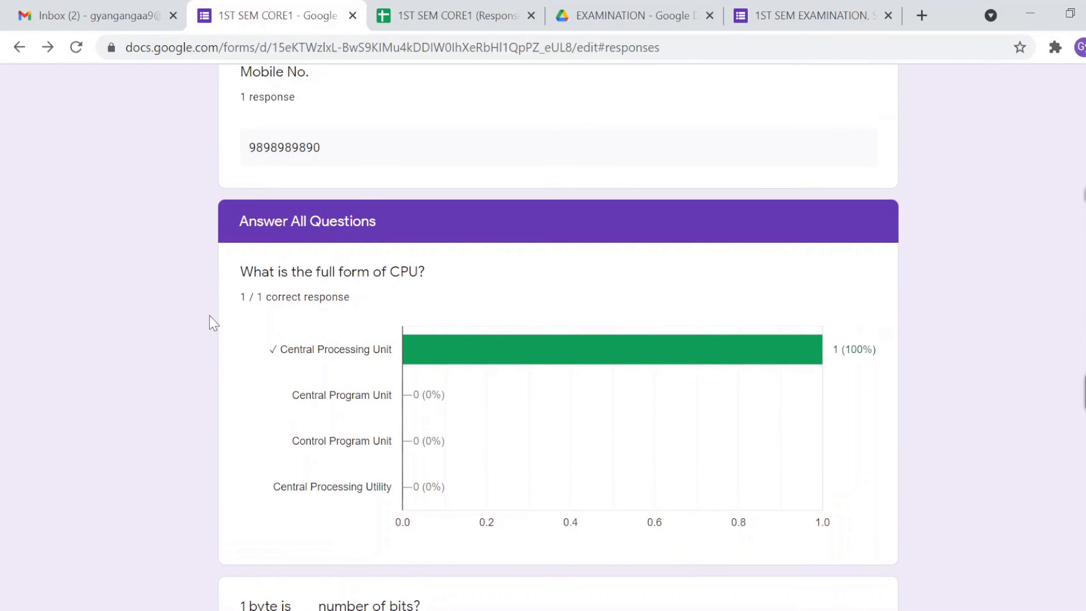
scroll(210, 316, up, 15)
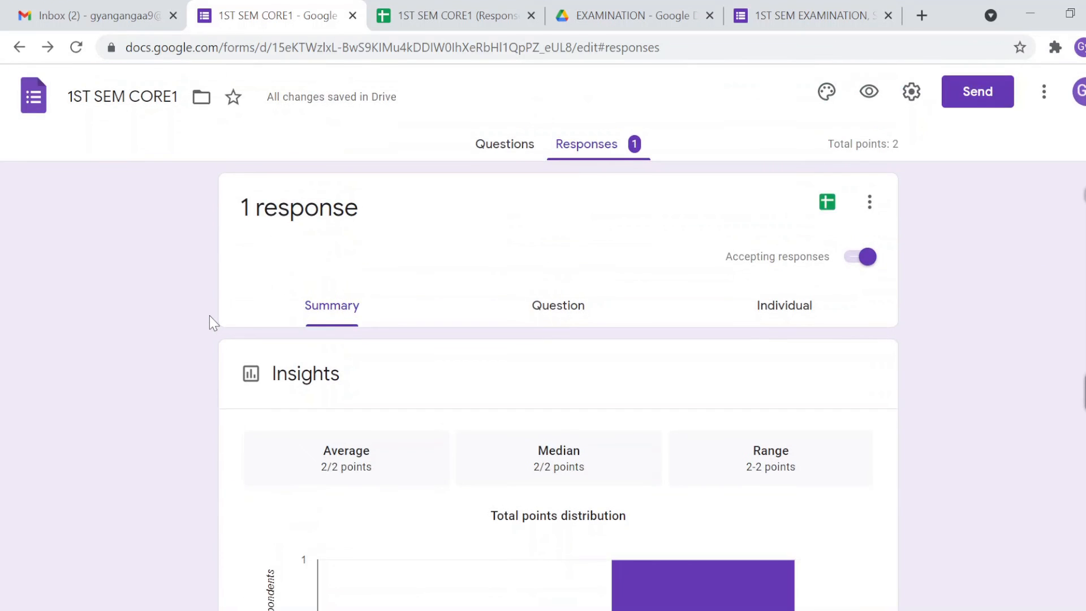
scroll(210, 315, down, 3)
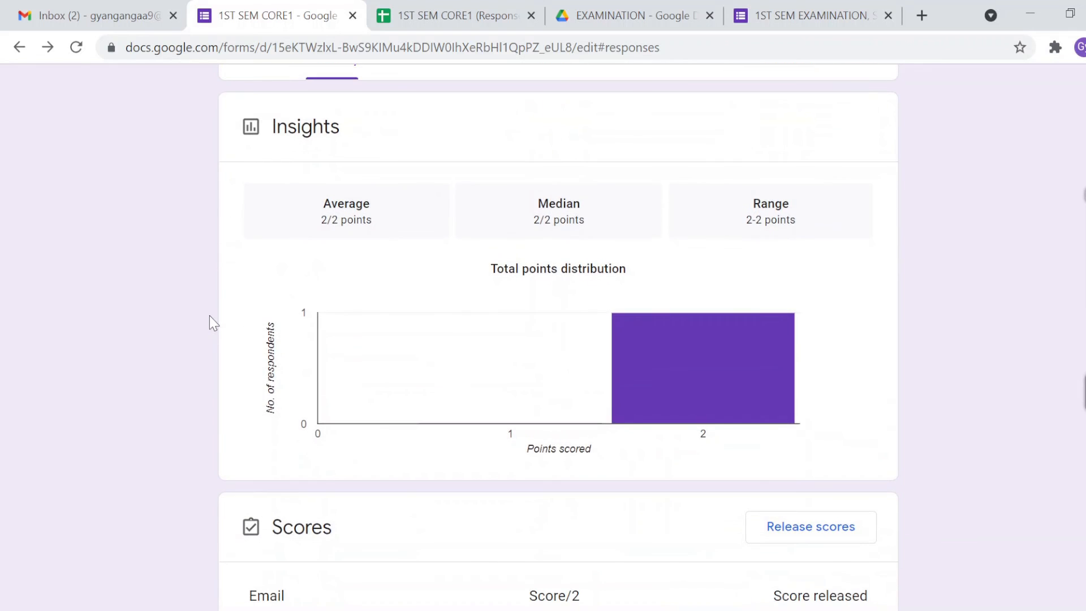
double_click(346, 204)
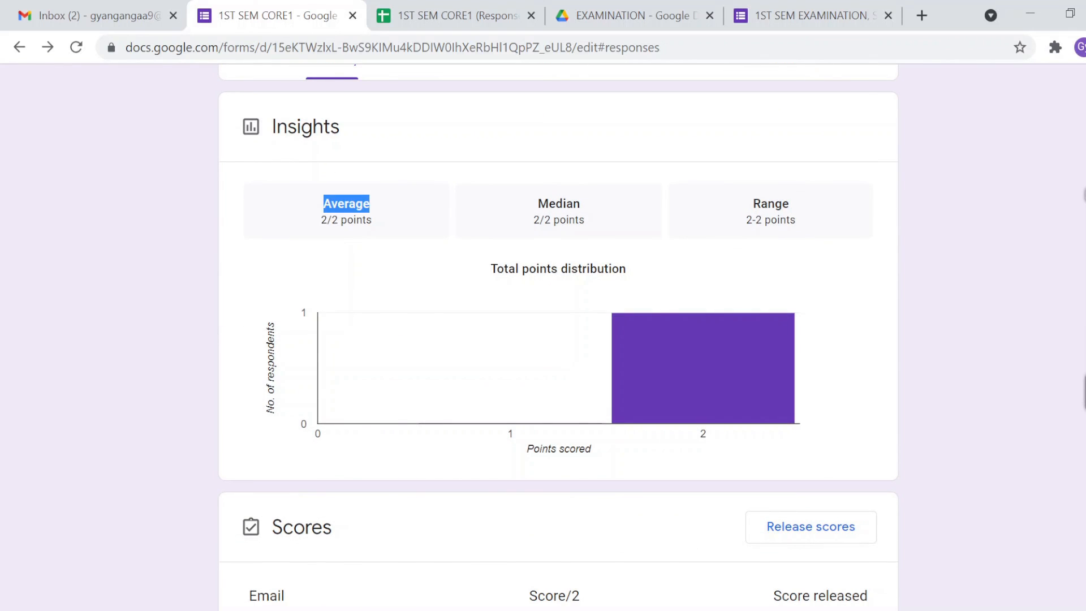
double_click(559, 204)
scroll(184, 343, down, 2)
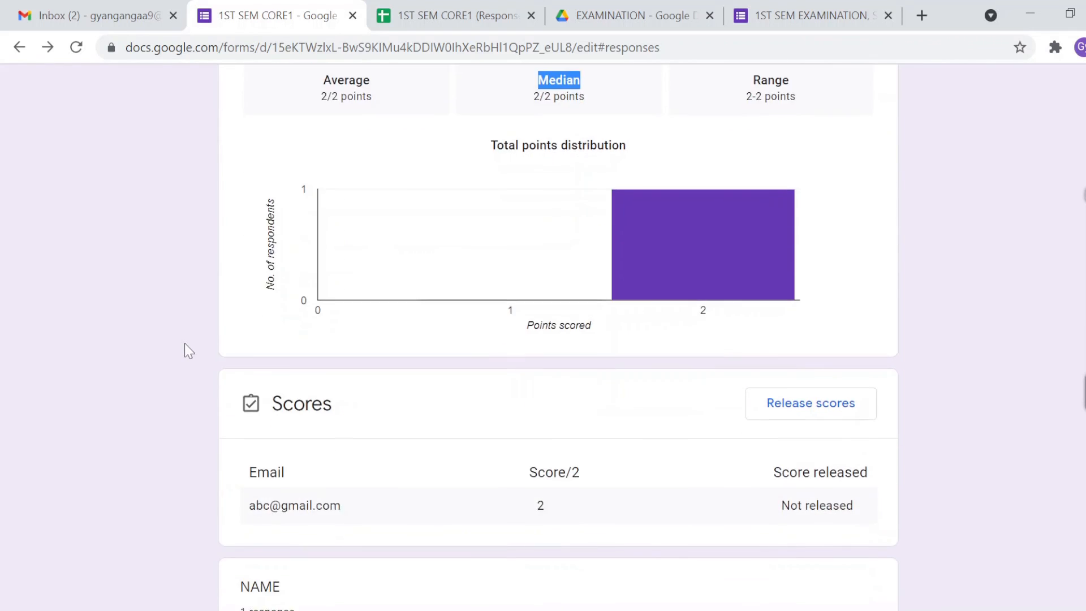
scroll(185, 343, down, 3)
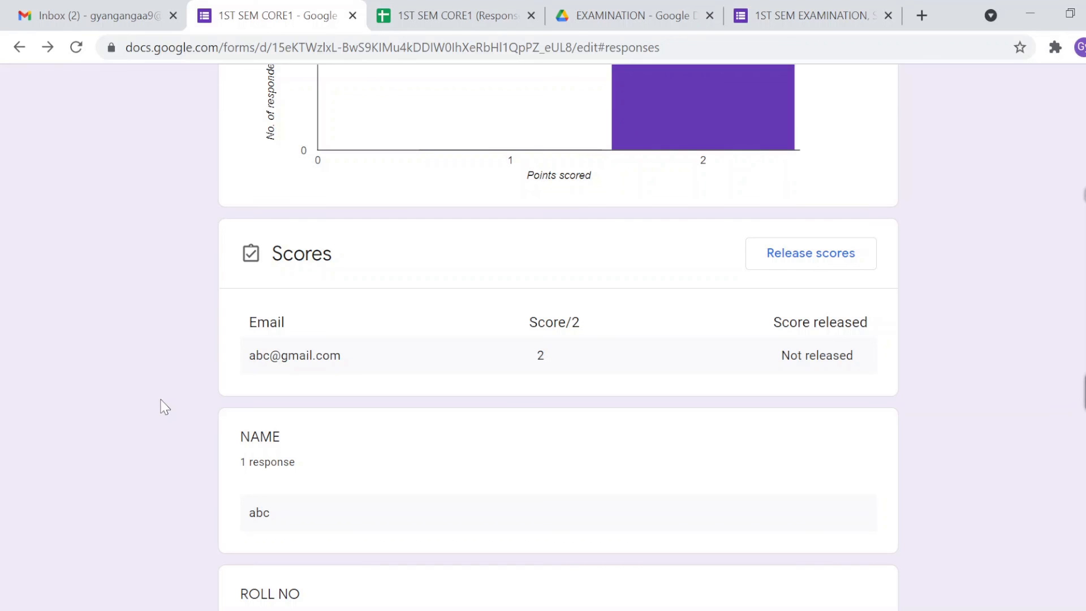
scroll(164, 406, down, 1)
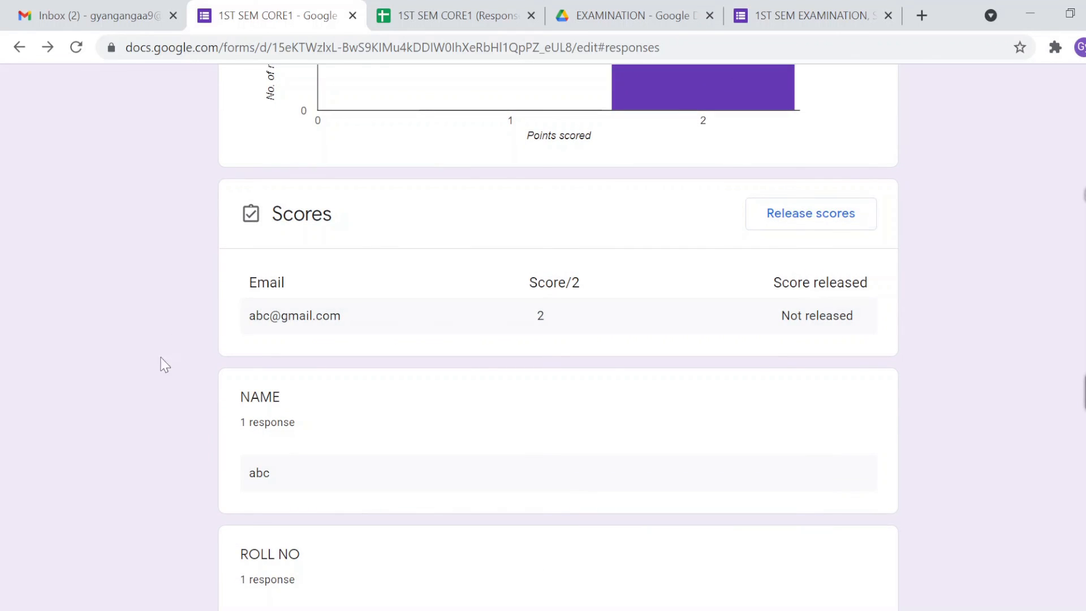
scroll(168, 371, down, 3)
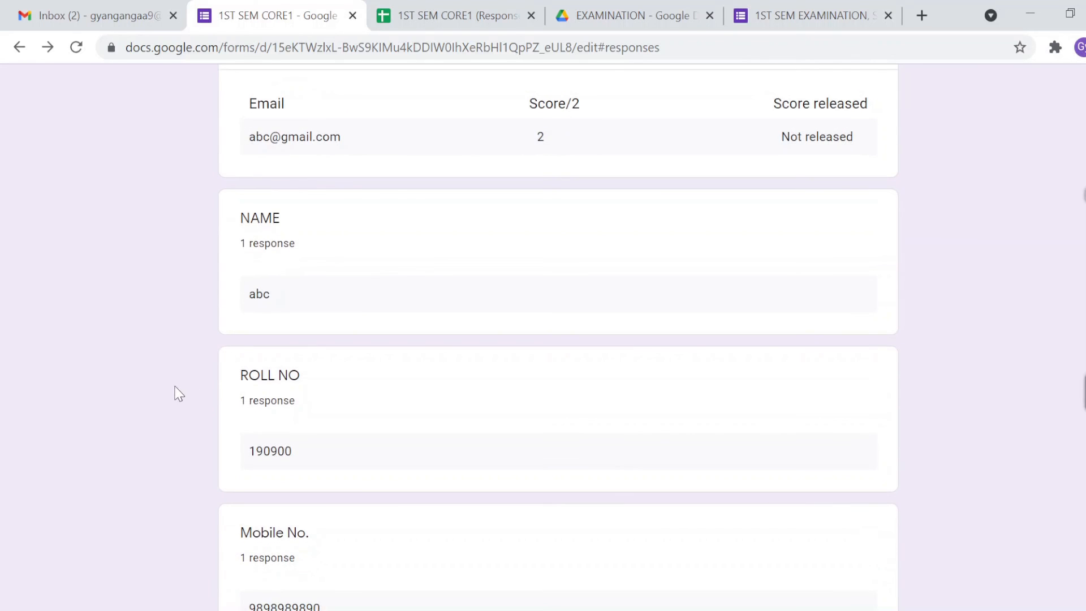
scroll(175, 393, down, 1)
scroll(172, 449, down, 3)
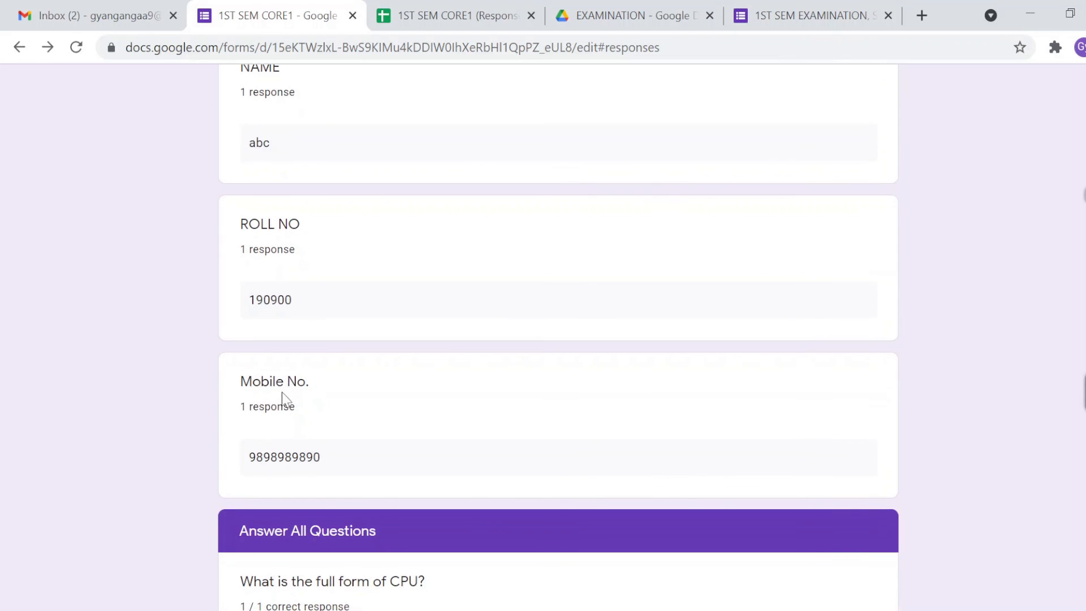
scroll(180, 462, down, 3)
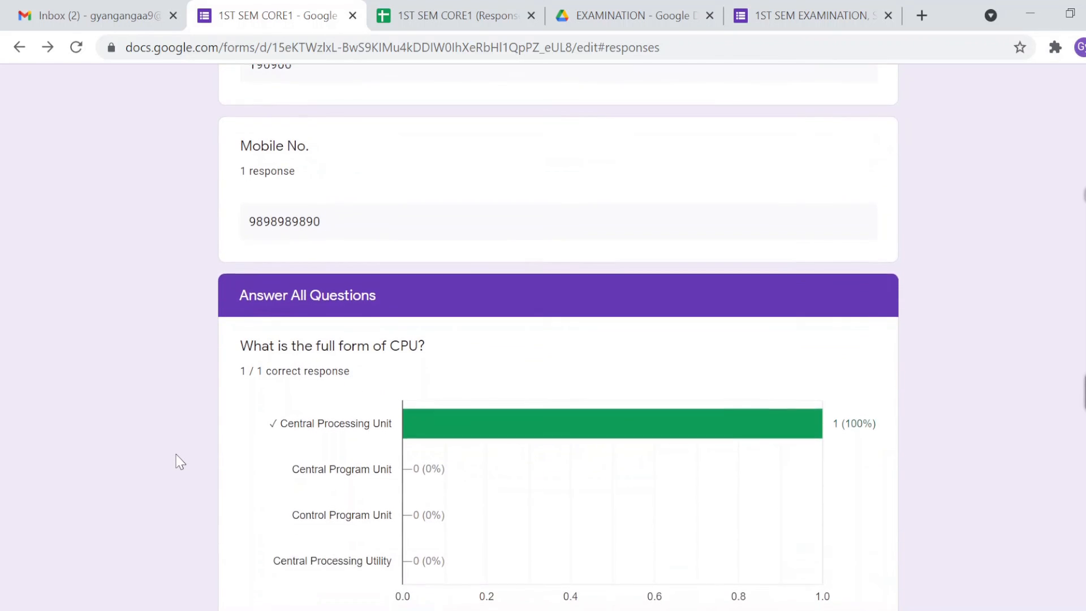
scroll(180, 462, down, 1)
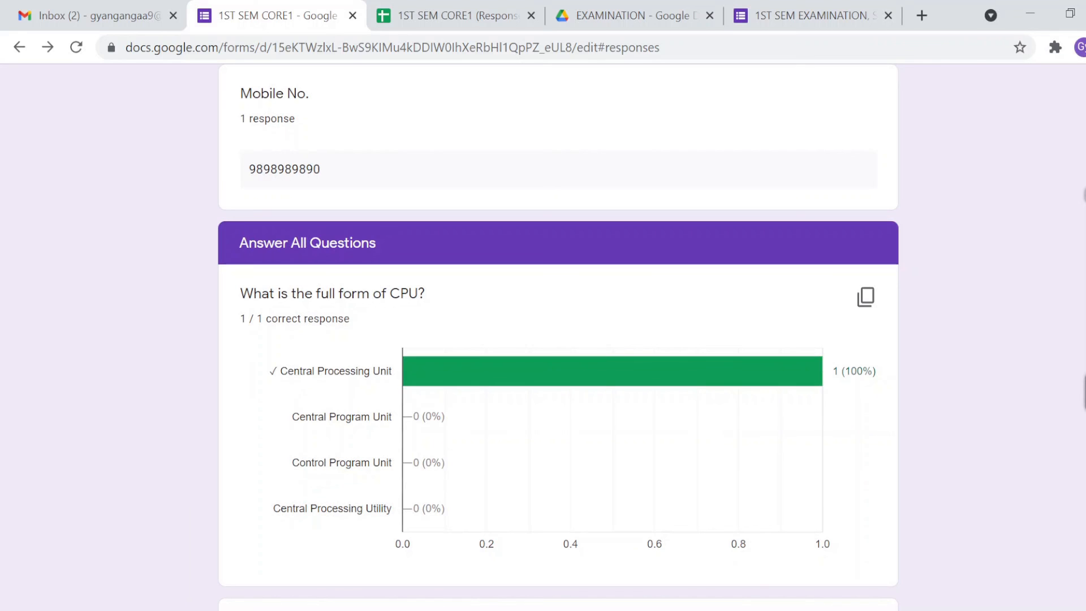
double_click(325, 293)
triple_click(252, 318)
click(300, 358)
triple_click(336, 371)
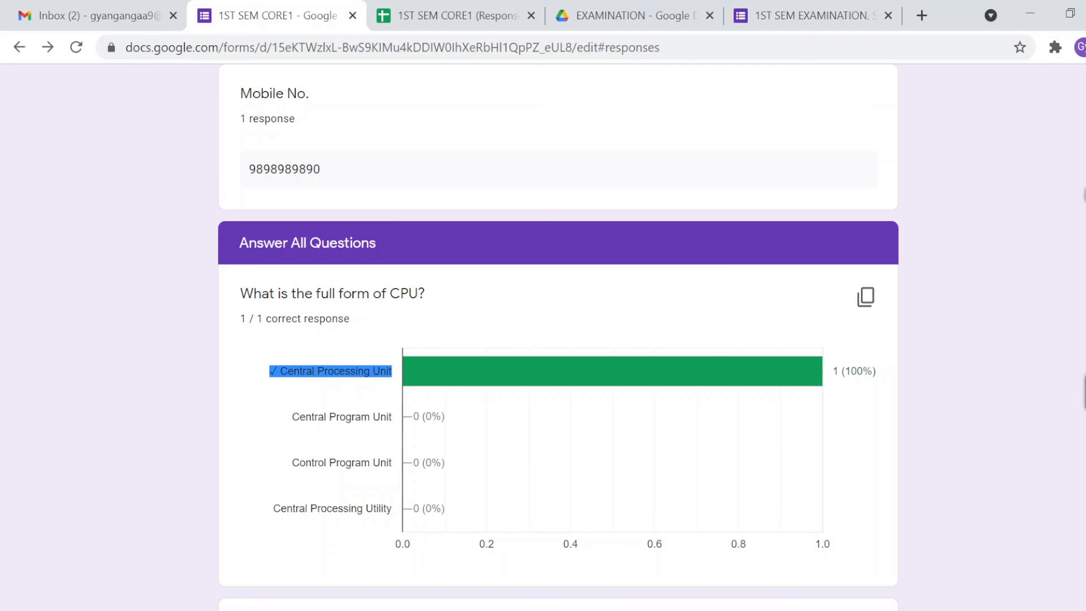
click(336, 371)
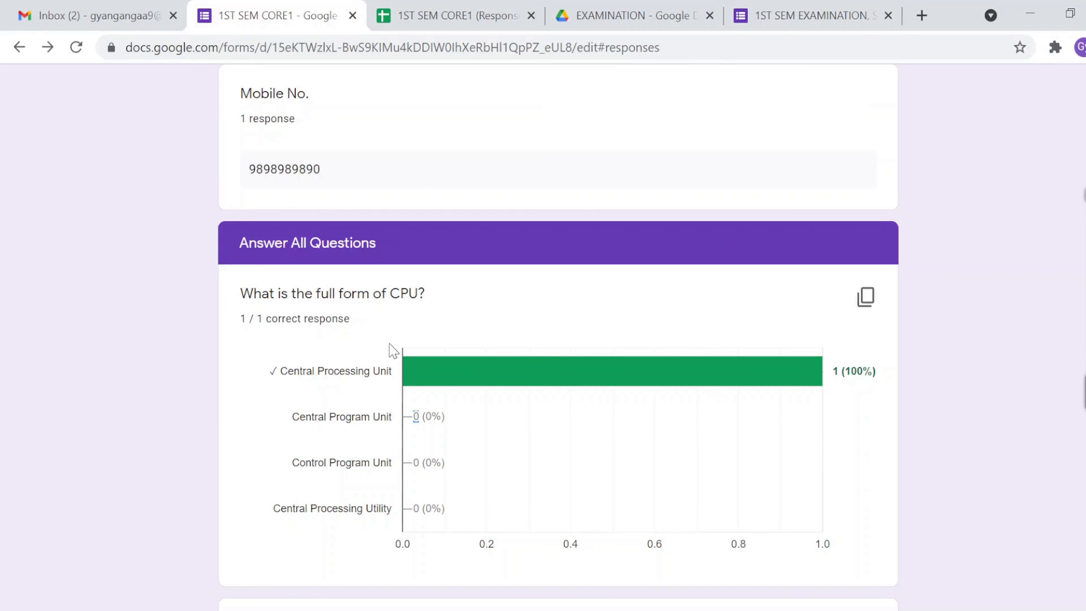
scroll(181, 412, down, 5)
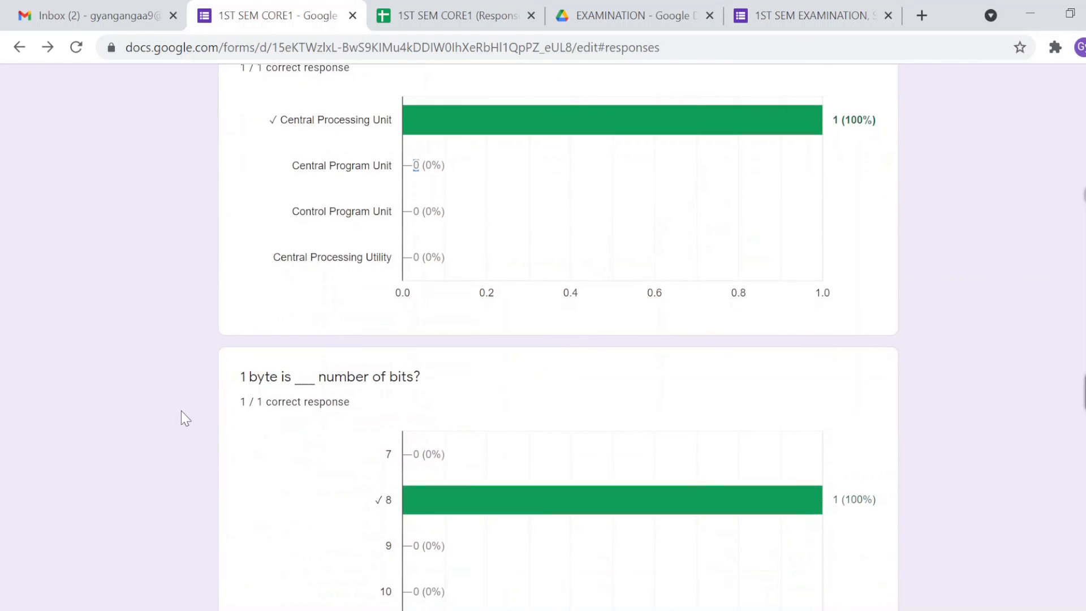
scroll(338, 494, down, 1)
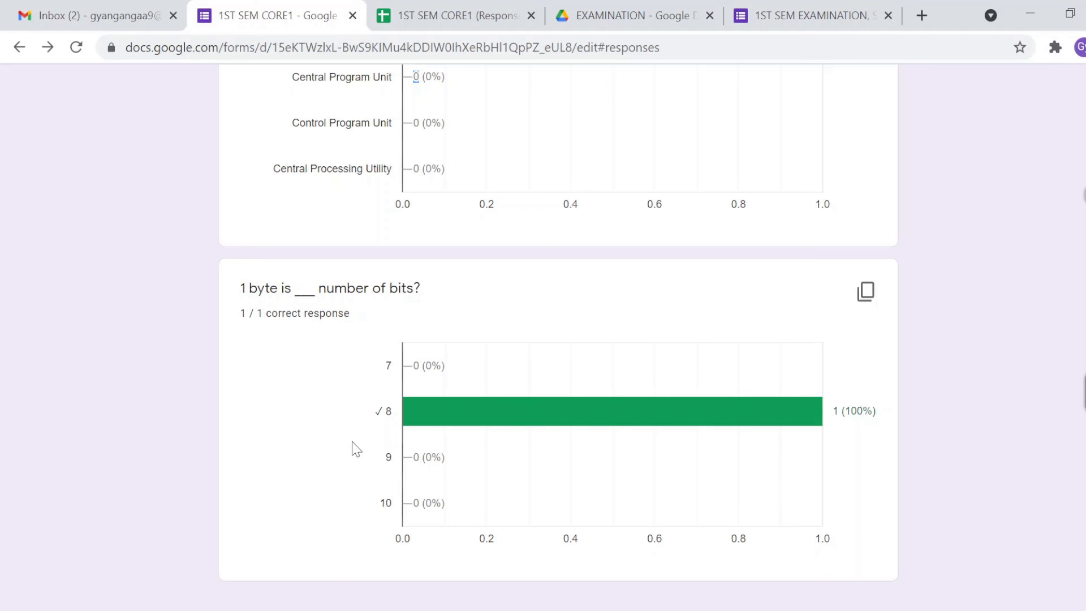
scroll(355, 447, up, 20)
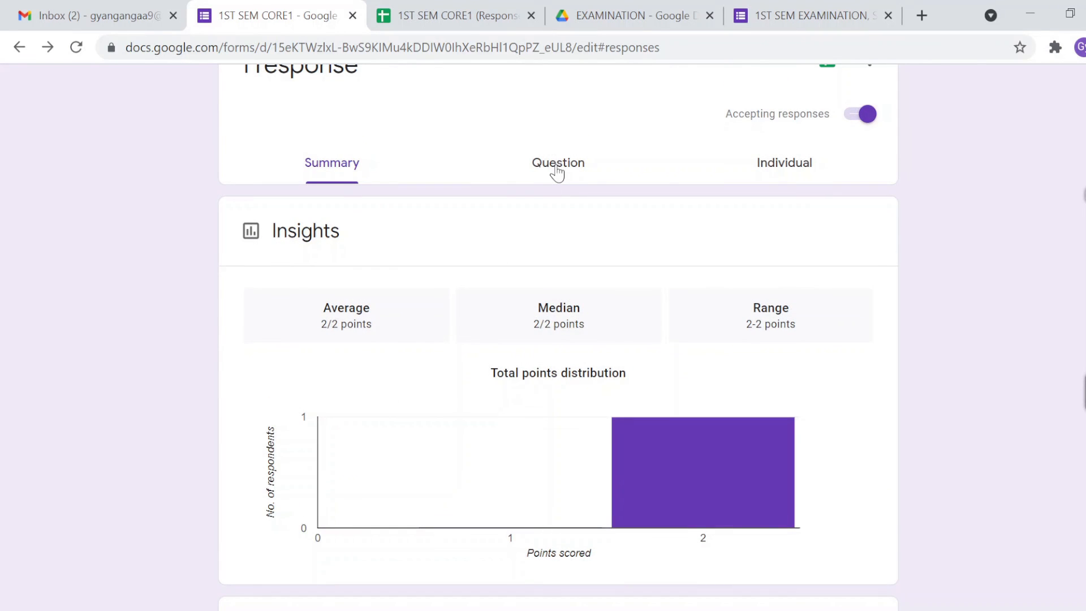
click(557, 168)
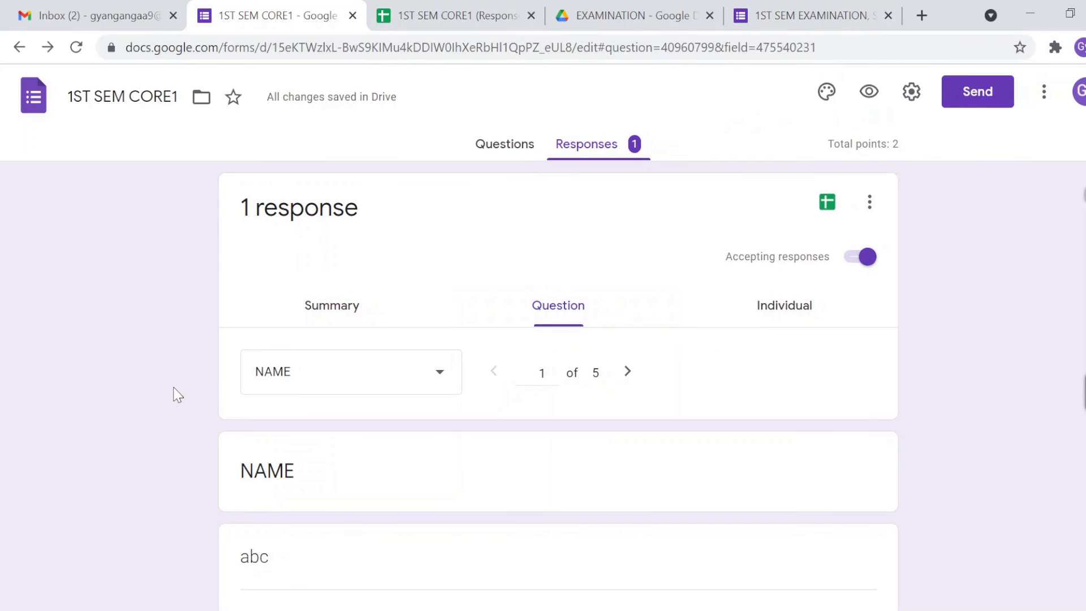
scroll(179, 395, down, 3)
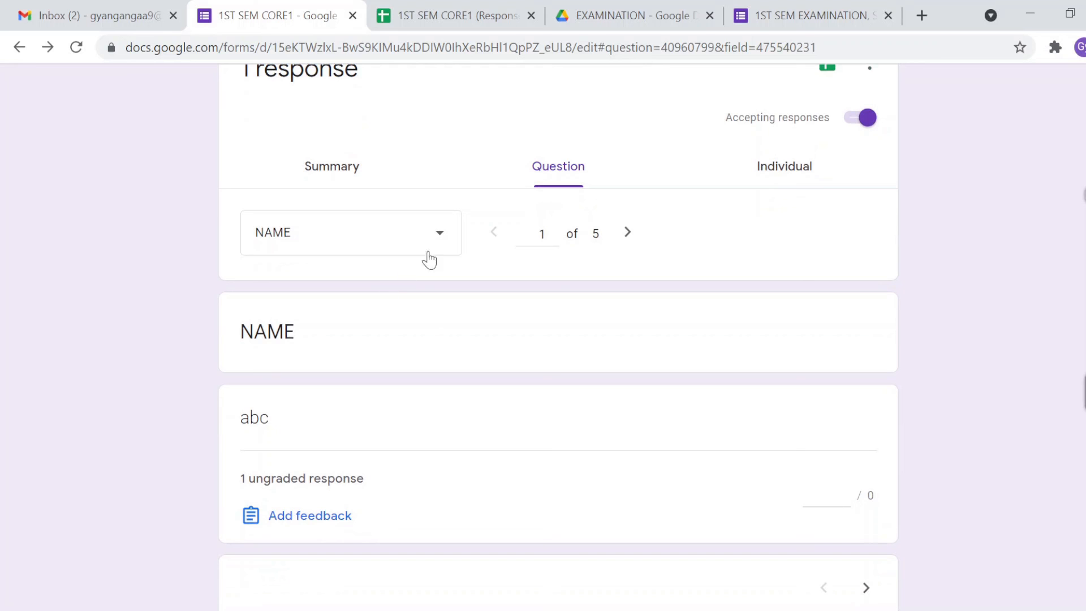
click(440, 240)
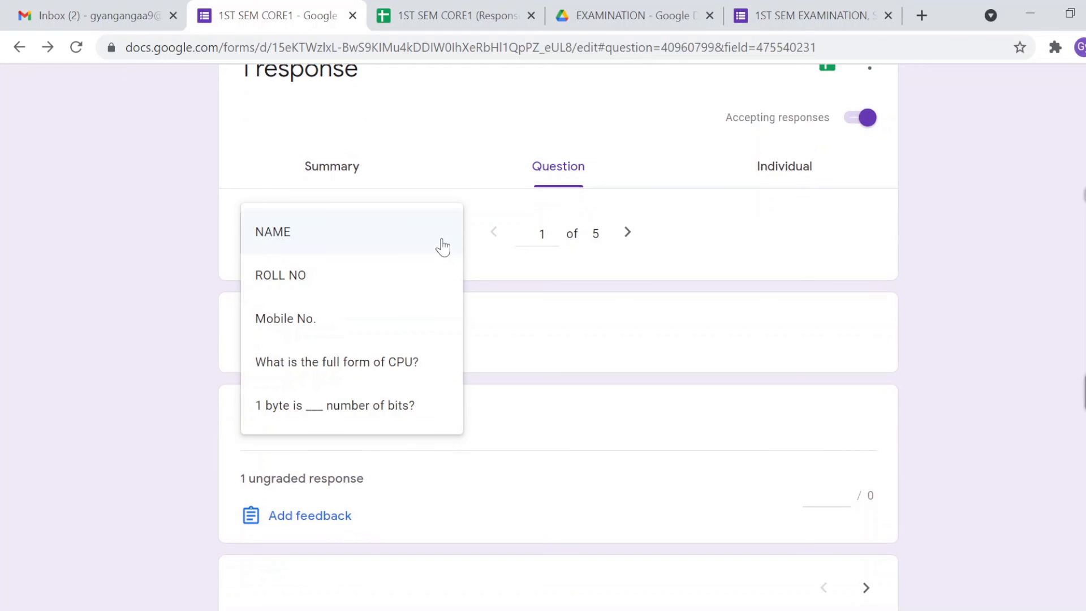
click(349, 371)
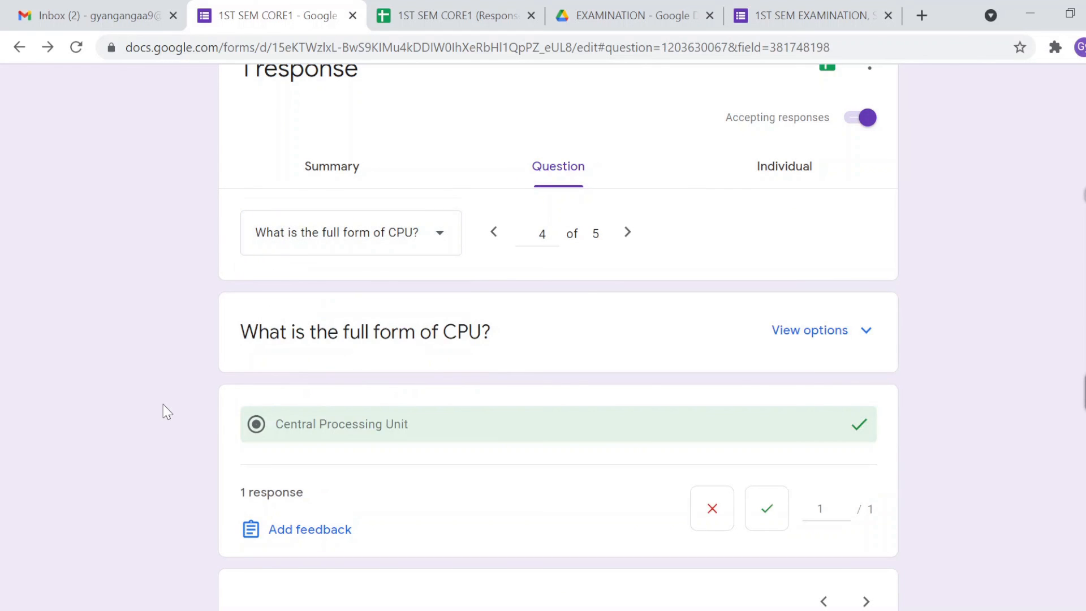
scroll(167, 412, down, 1)
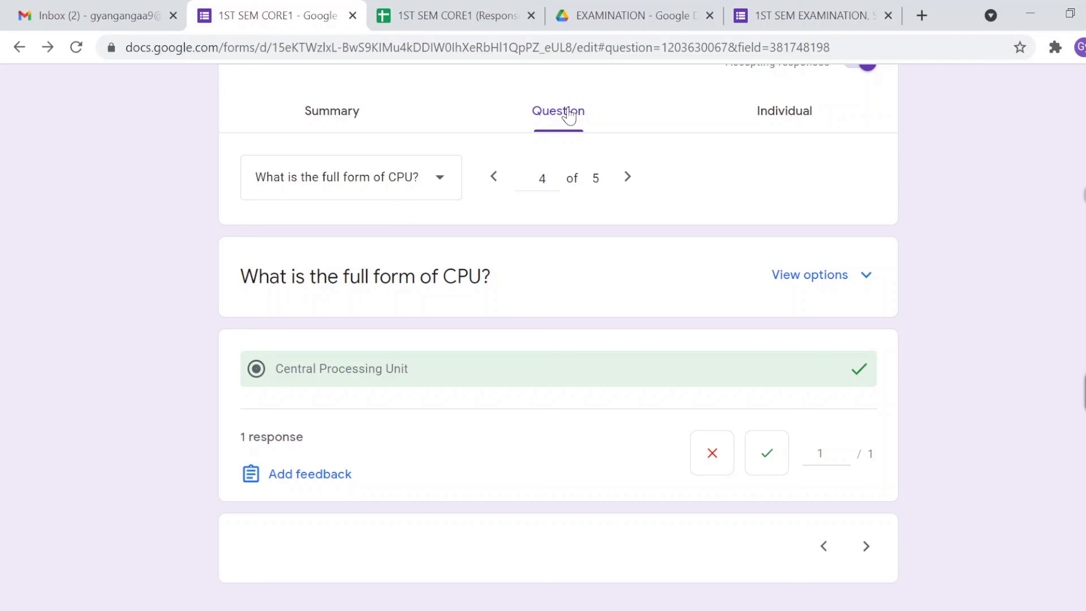
Step: Switch to the Individual view and scroll through the 2/2 submission's answers
click(769, 112)
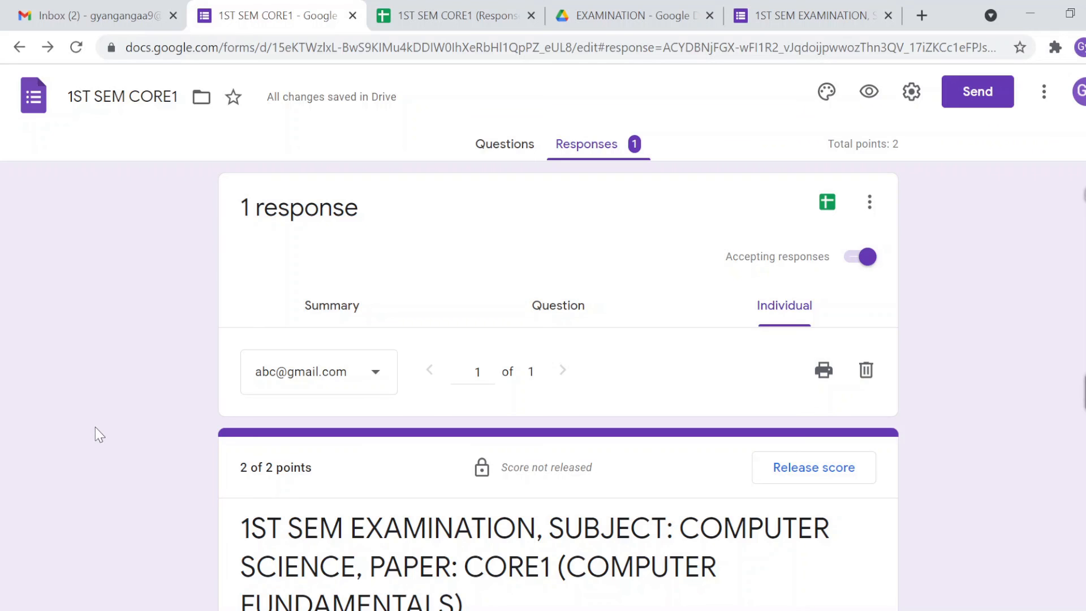
scroll(95, 427, down, 3)
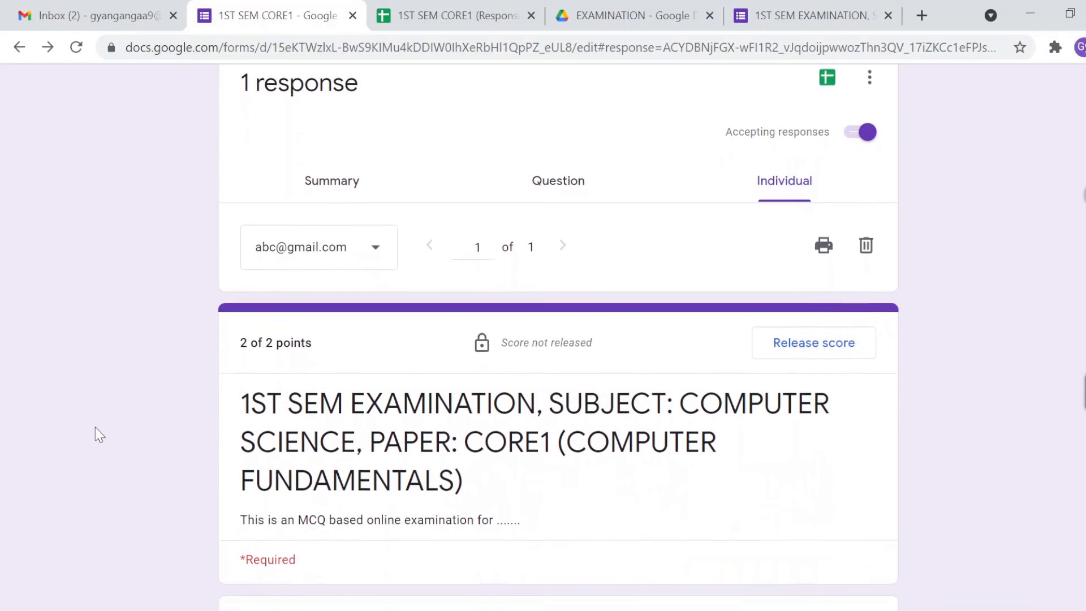
scroll(95, 426, down, 3)
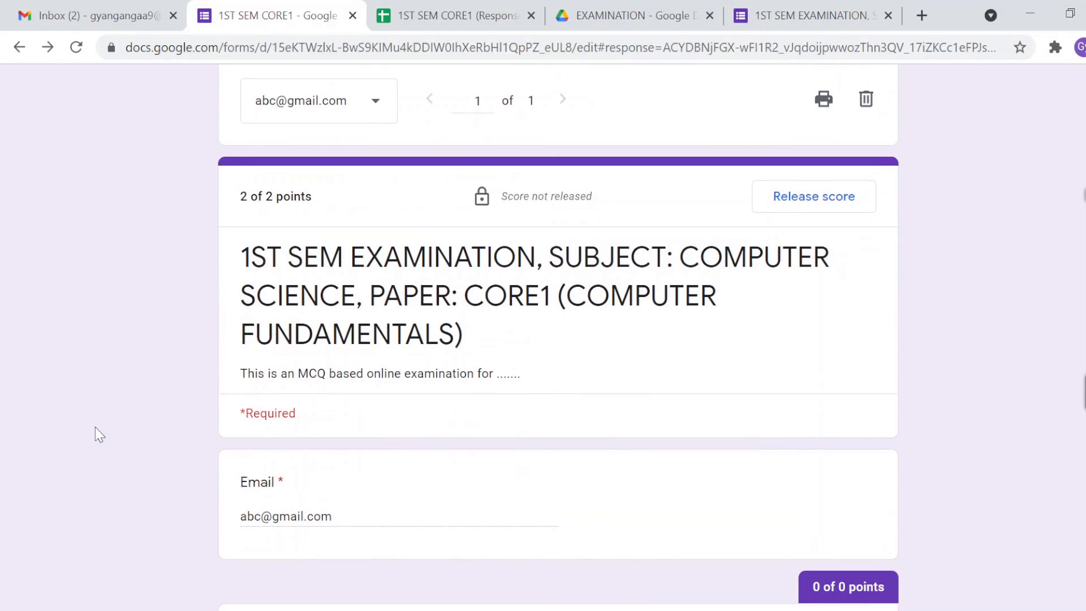
scroll(95, 427, down, 2)
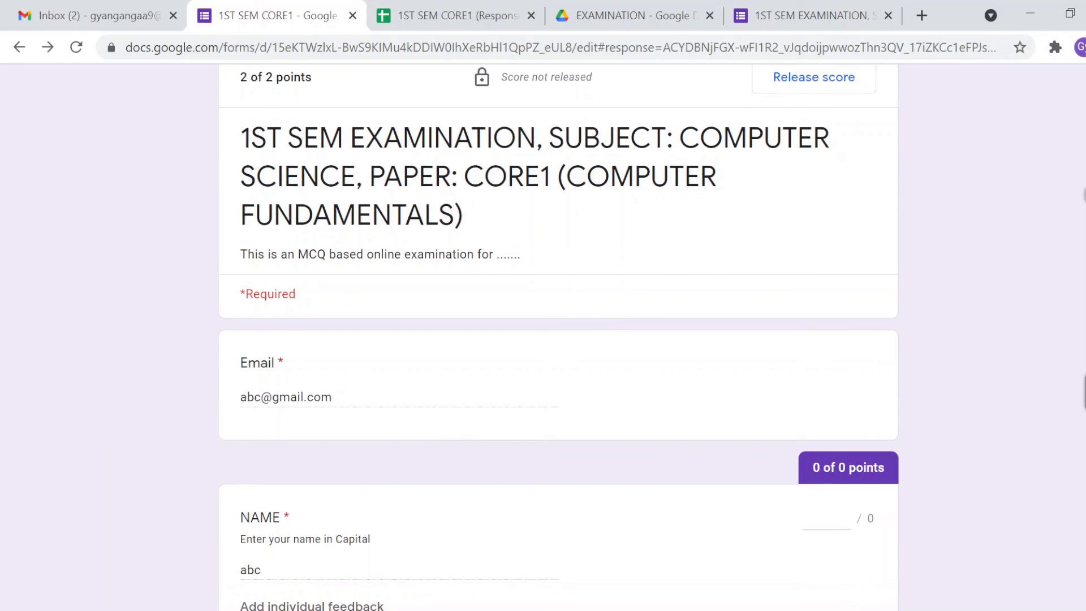
double_click(260, 138)
click(197, 197)
scroll(197, 197, down, 2)
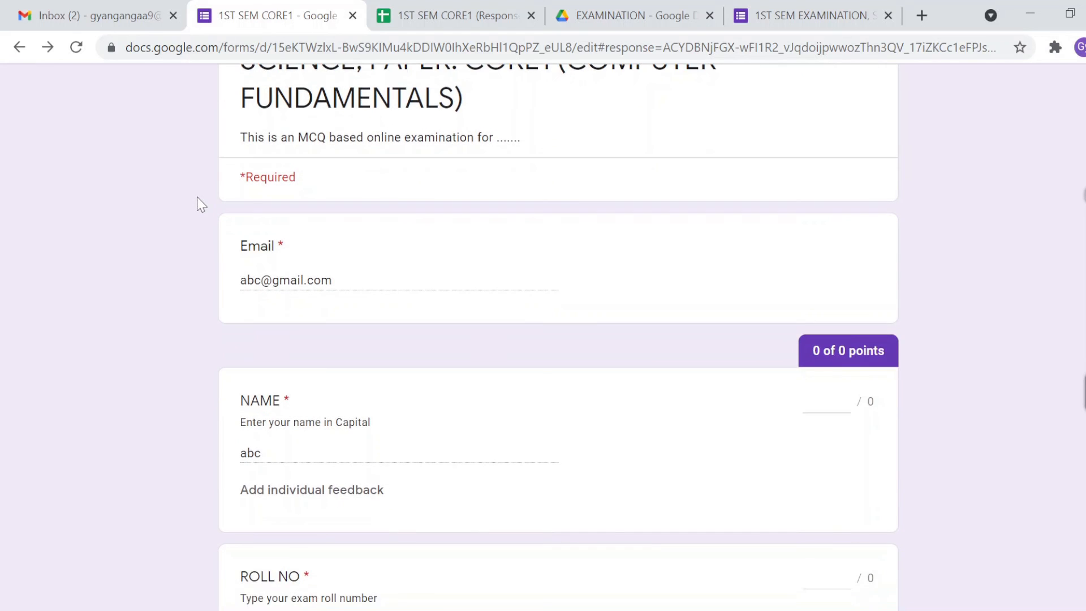
scroll(197, 197, down, 5)
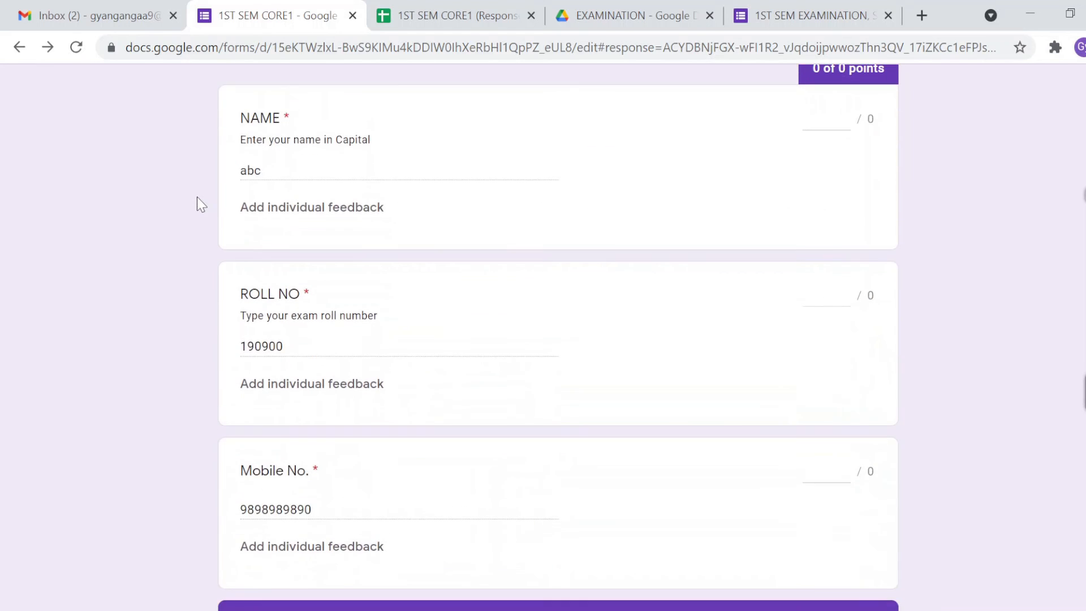
scroll(197, 197, down, 5)
scroll(197, 197, down, 6)
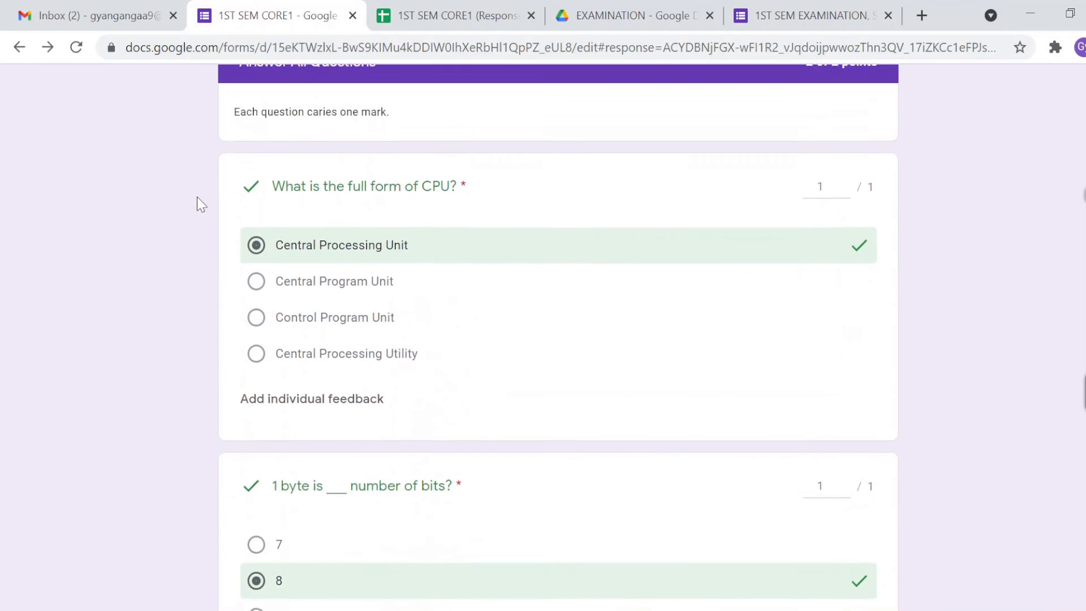
scroll(197, 198, up, 15)
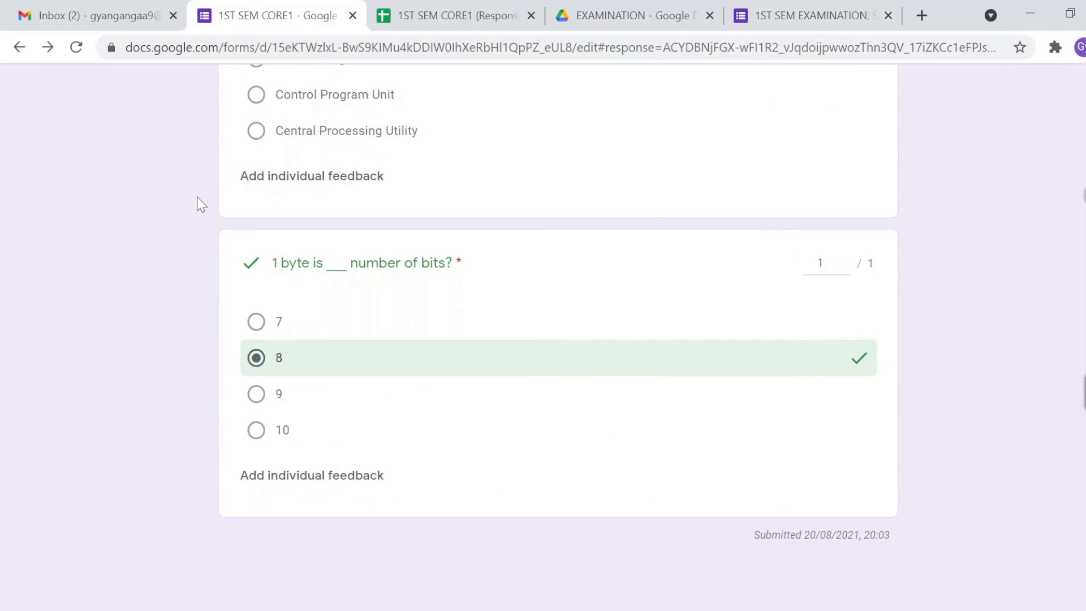
scroll(197, 198, up, 8)
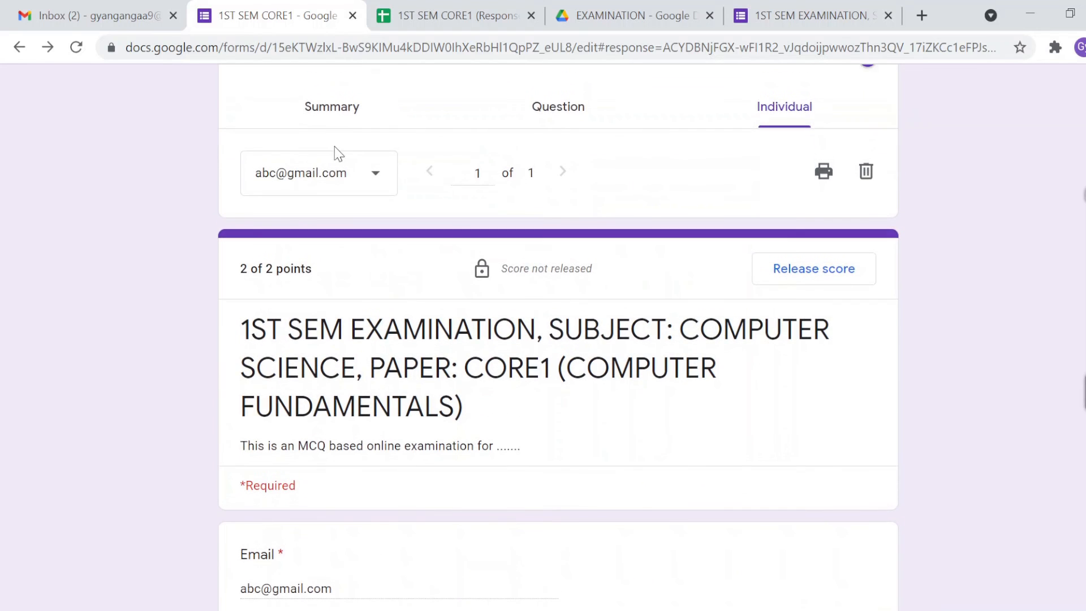
Step: Open and close the respondent list, then review the submission again
click(380, 176)
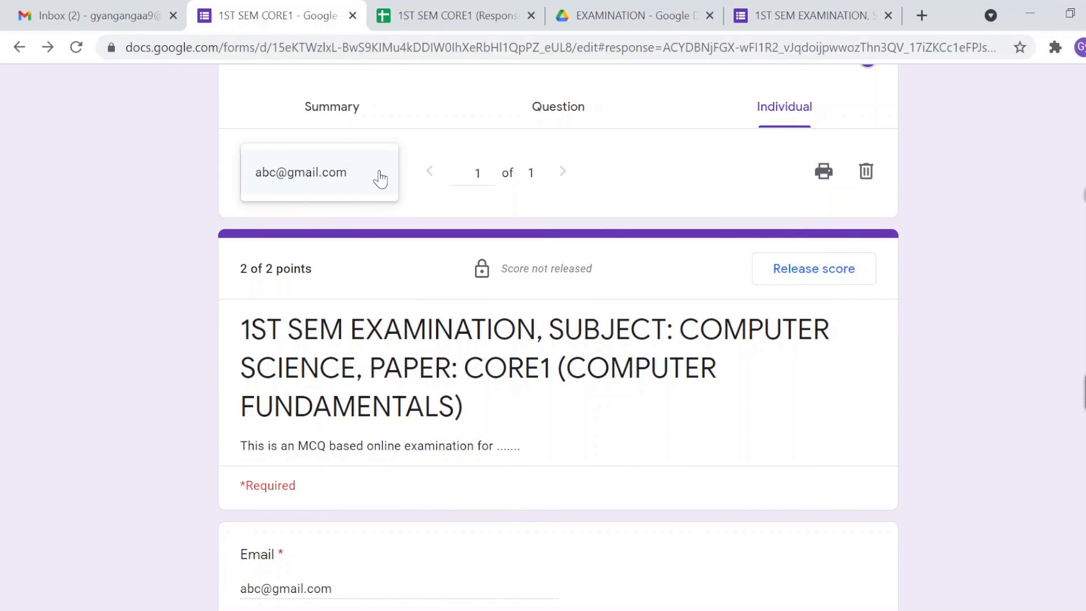
click(196, 198)
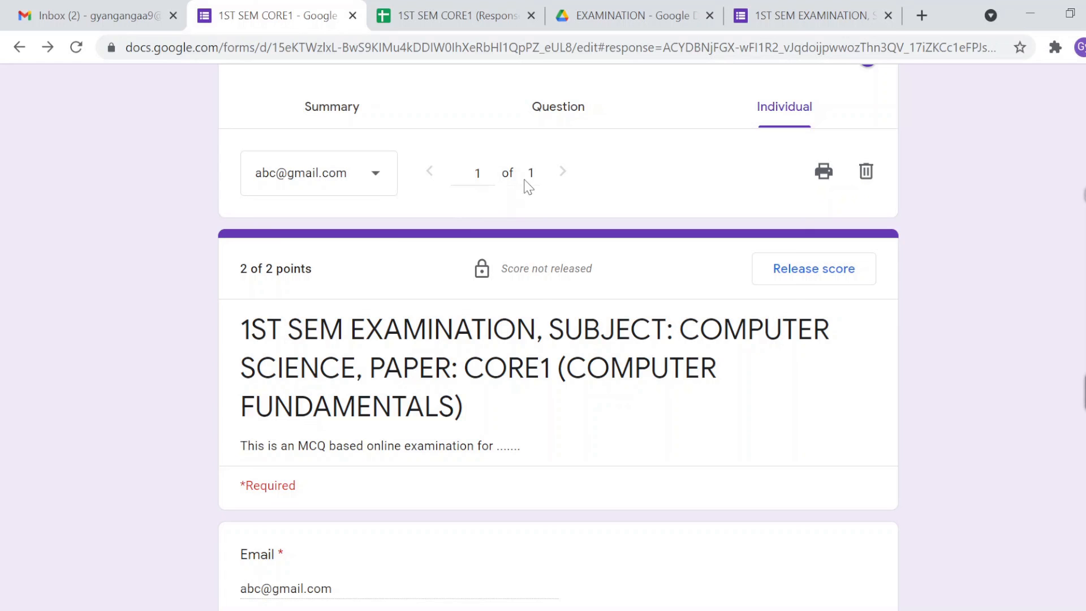
scroll(238, 349, down, 3)
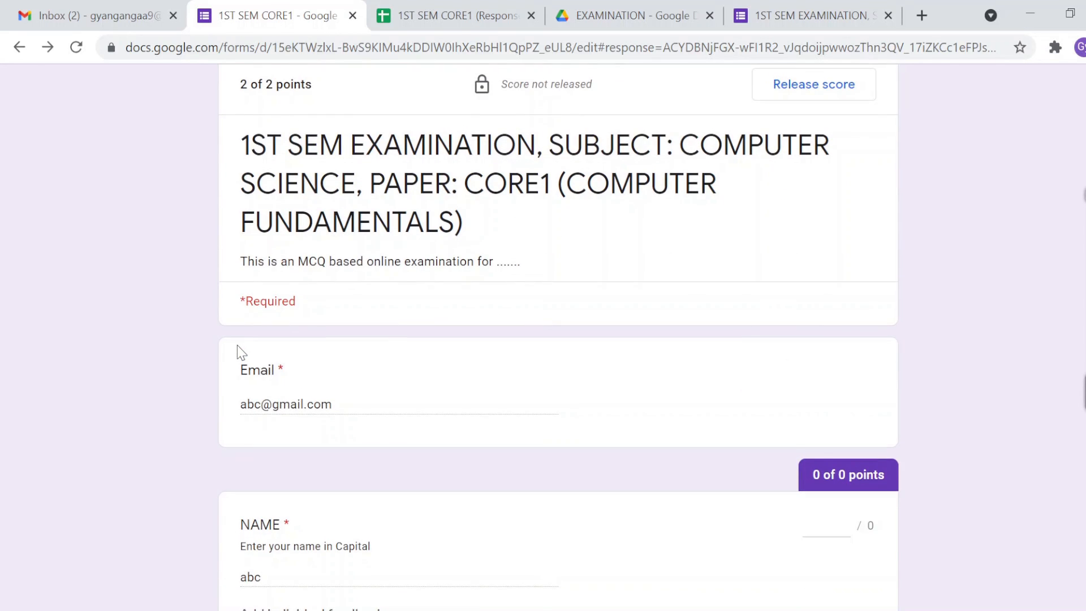
scroll(237, 346, up, 1)
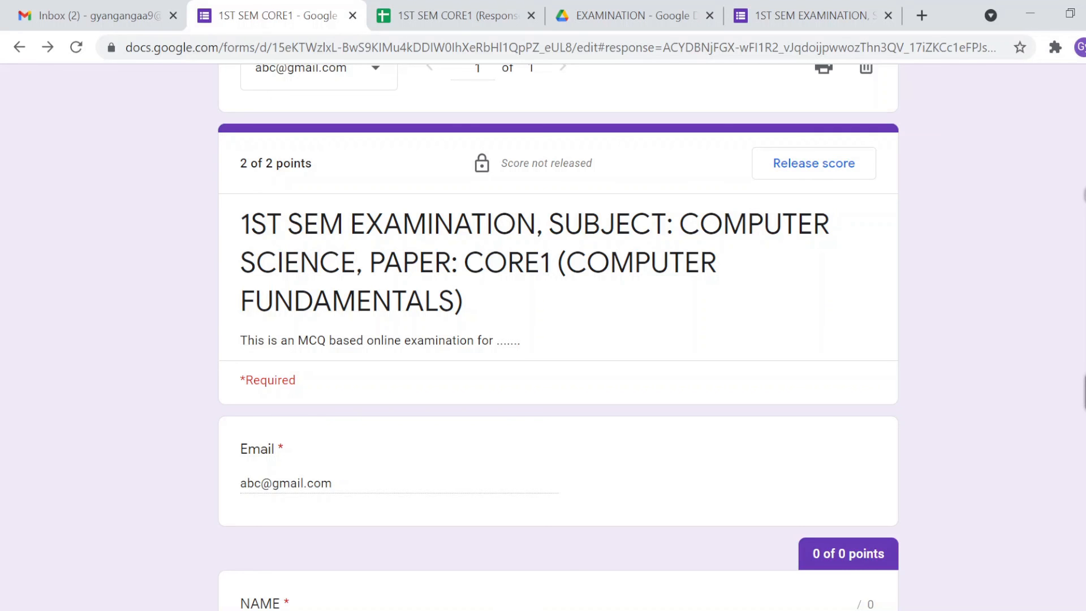
scroll(586, 238, up, 4)
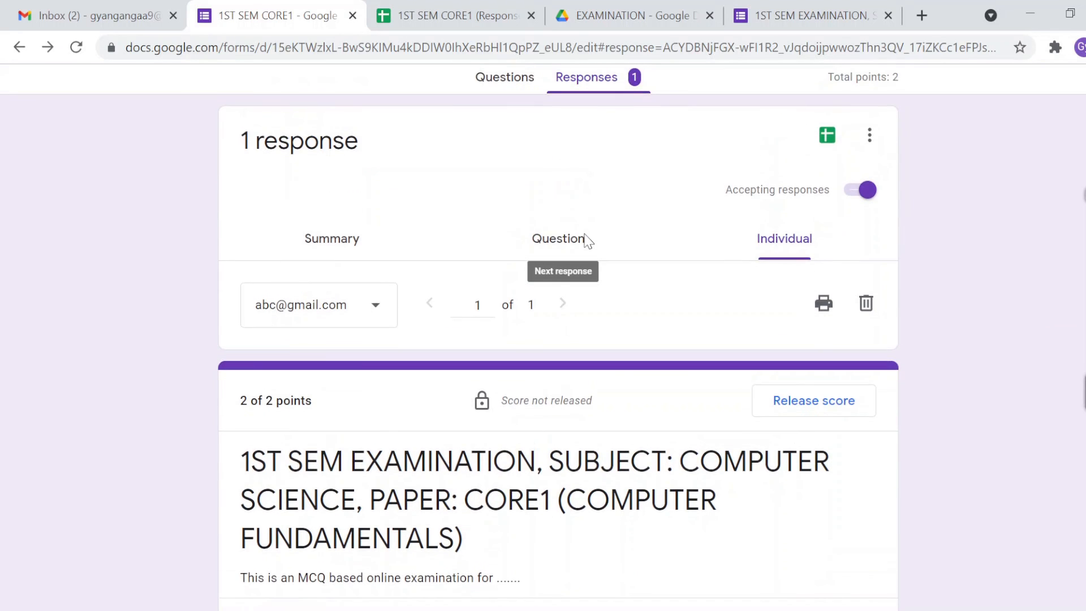
scroll(587, 239, down, 1)
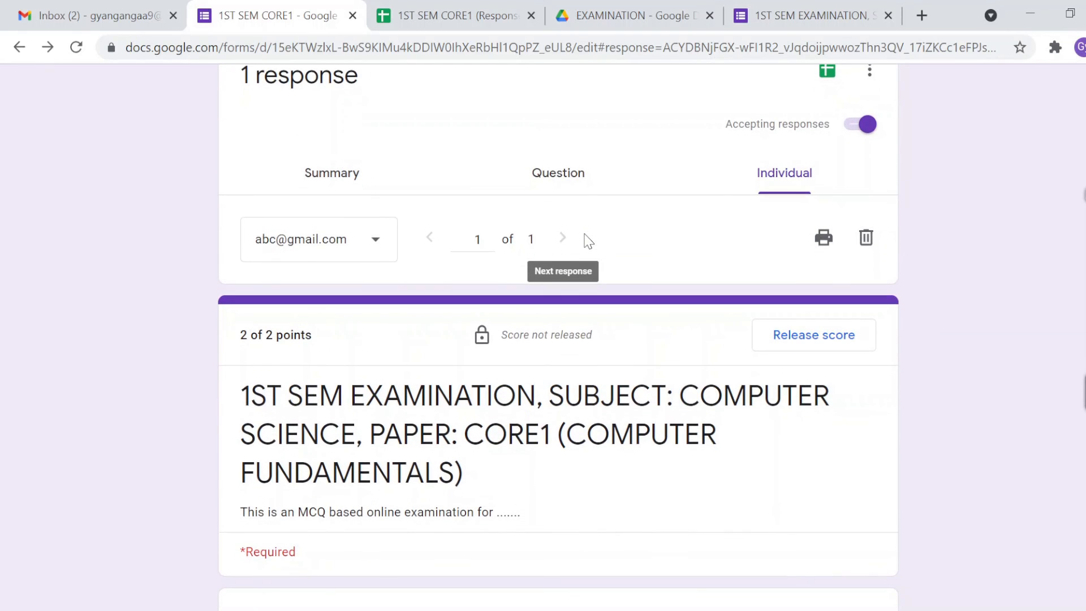
scroll(594, 407, down, 6)
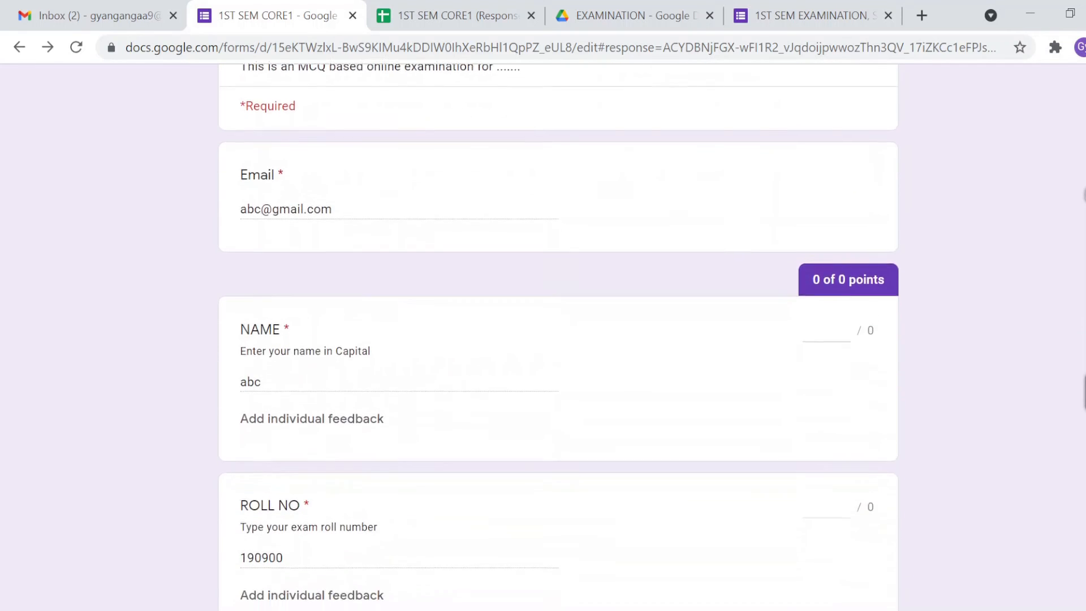
scroll(594, 407, up, 8)
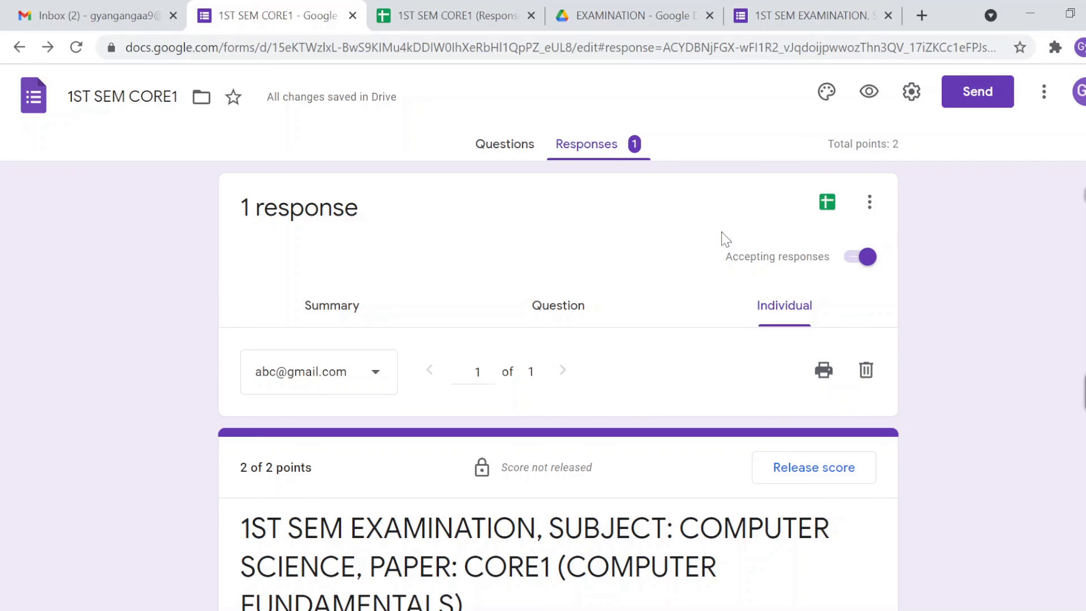
click(826, 204)
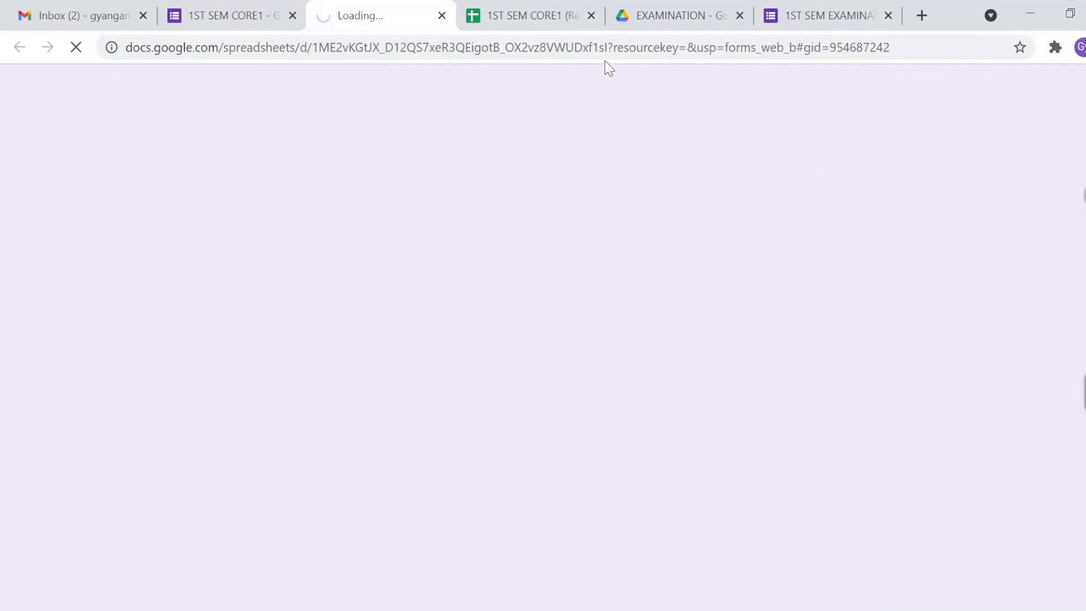
click(592, 17)
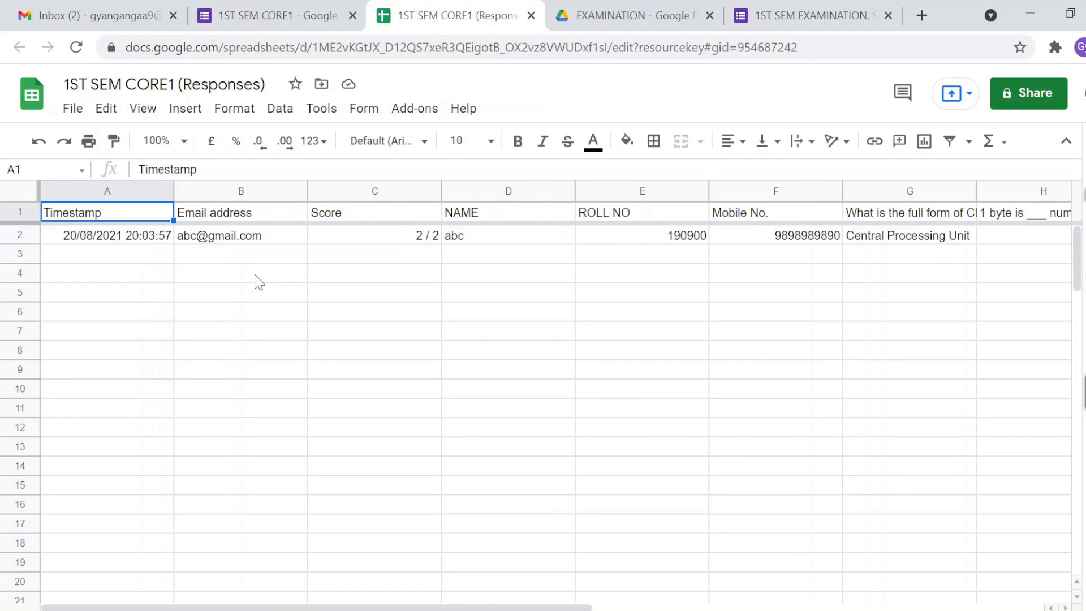
click(142, 240)
key(Right)
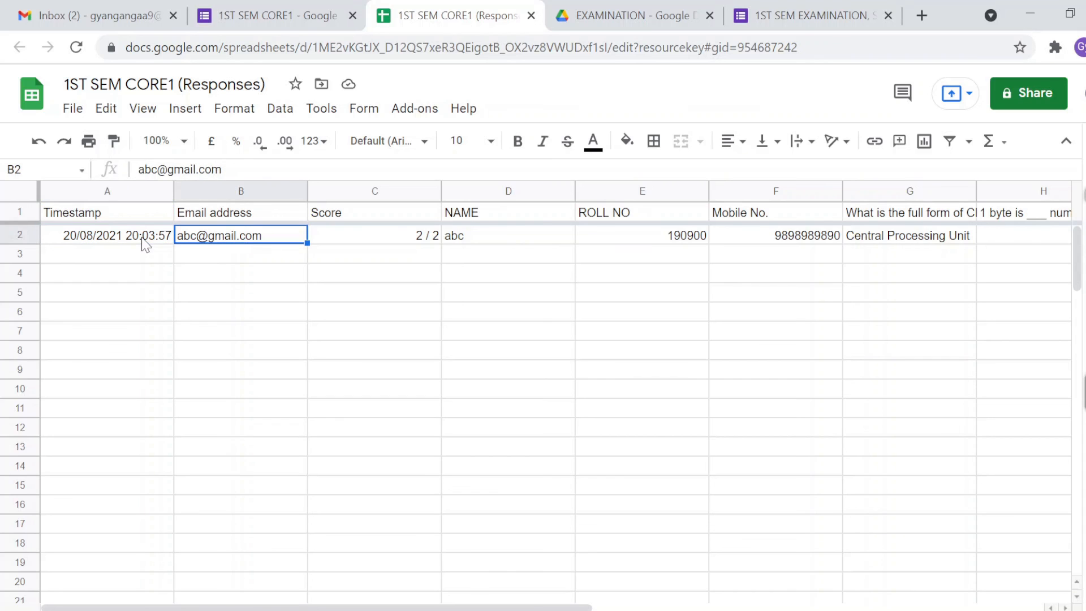
key(Right)
key(Right)
key(Right)
key(Right)
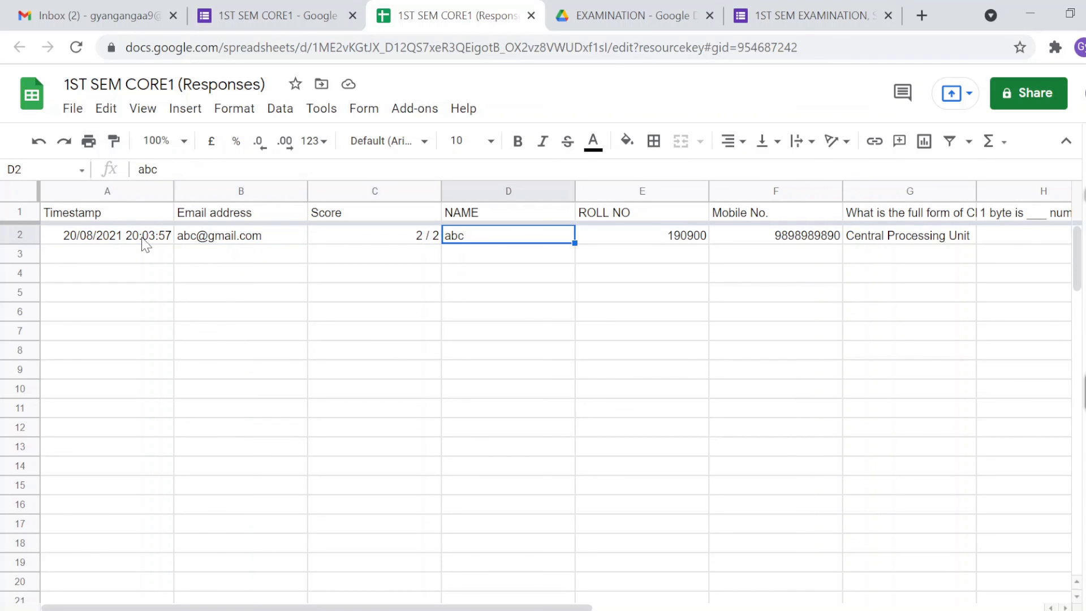
key(Right)
key(Right)
key(Right)
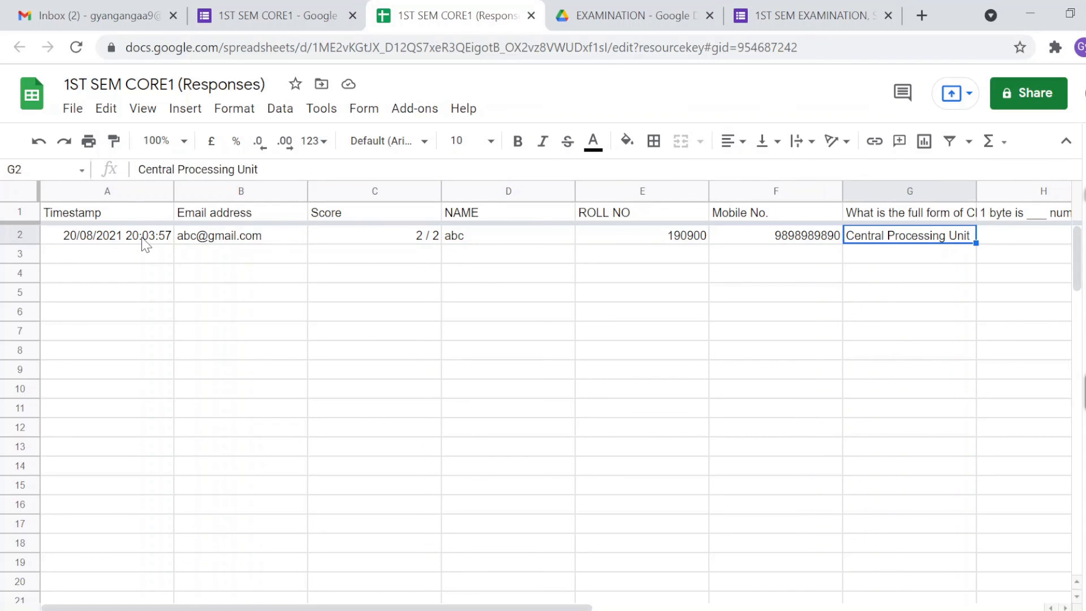
key(Left)
key(Left)
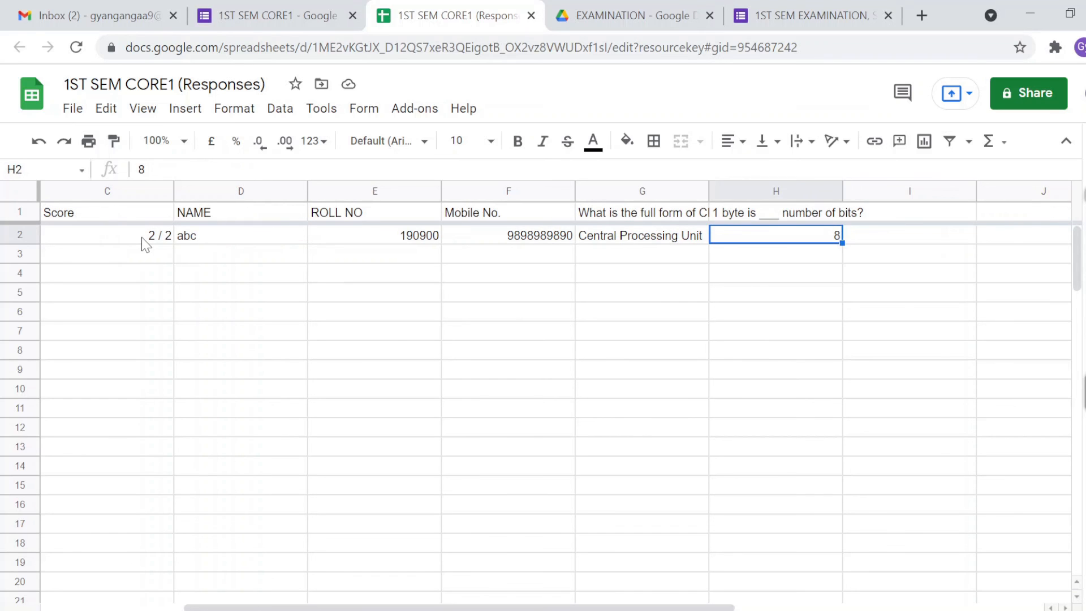
key(Left)
key(Left)
key(Left)
key(Left)
key(Left)
key(Left)
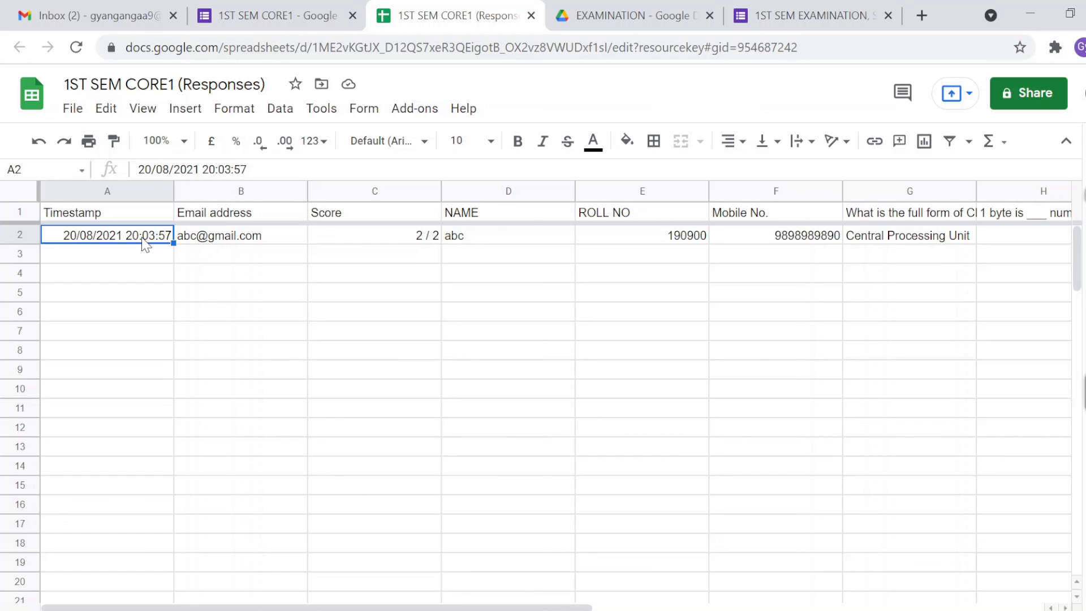
key(Down)
key(Down)
key(Down)
key(Down)
key(Down)
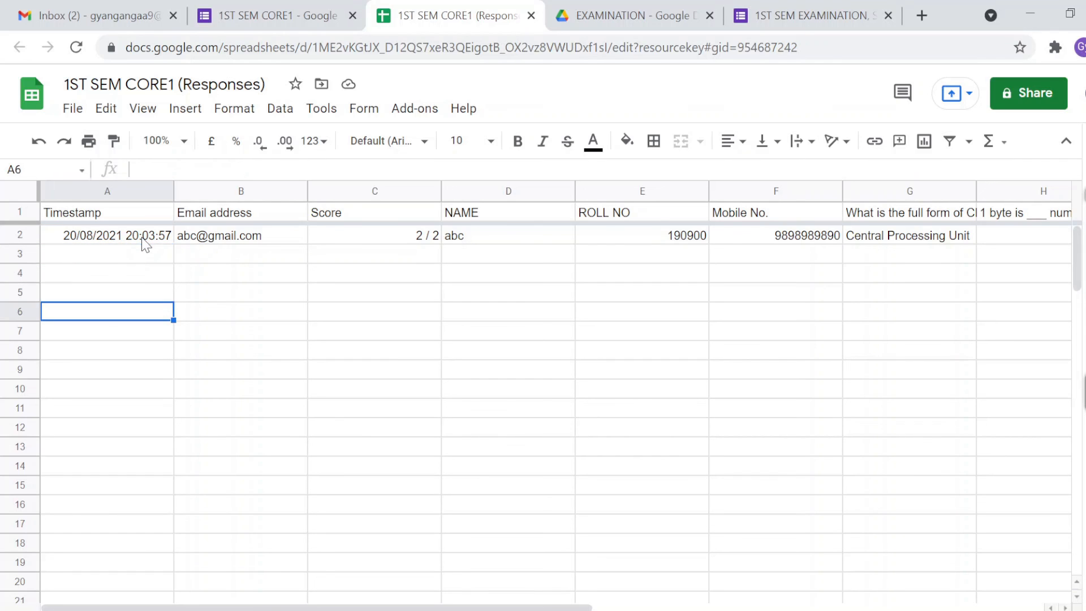
key(Right)
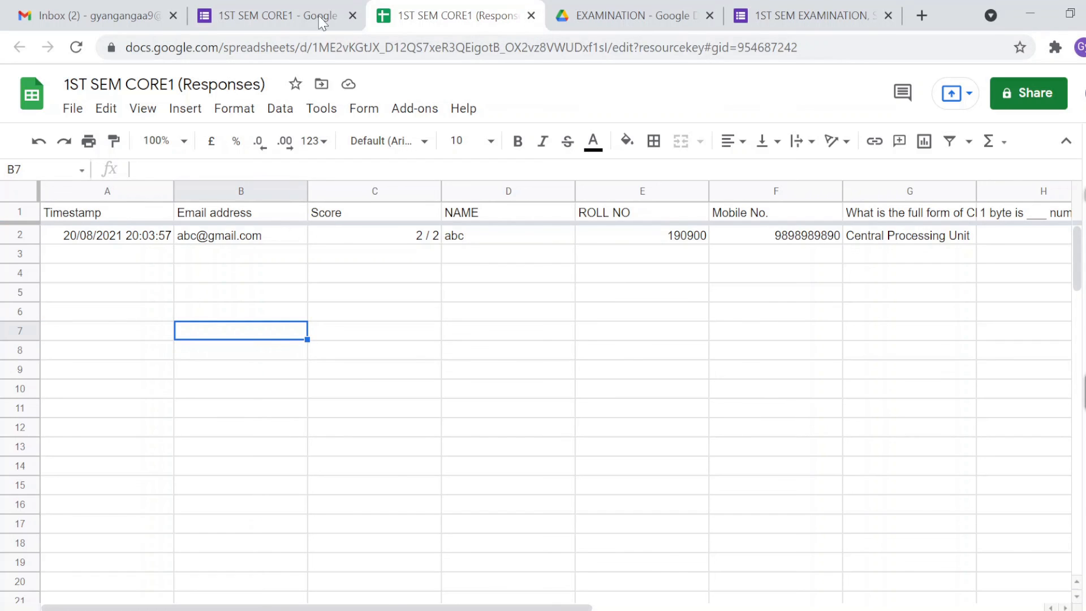
click(277, 21)
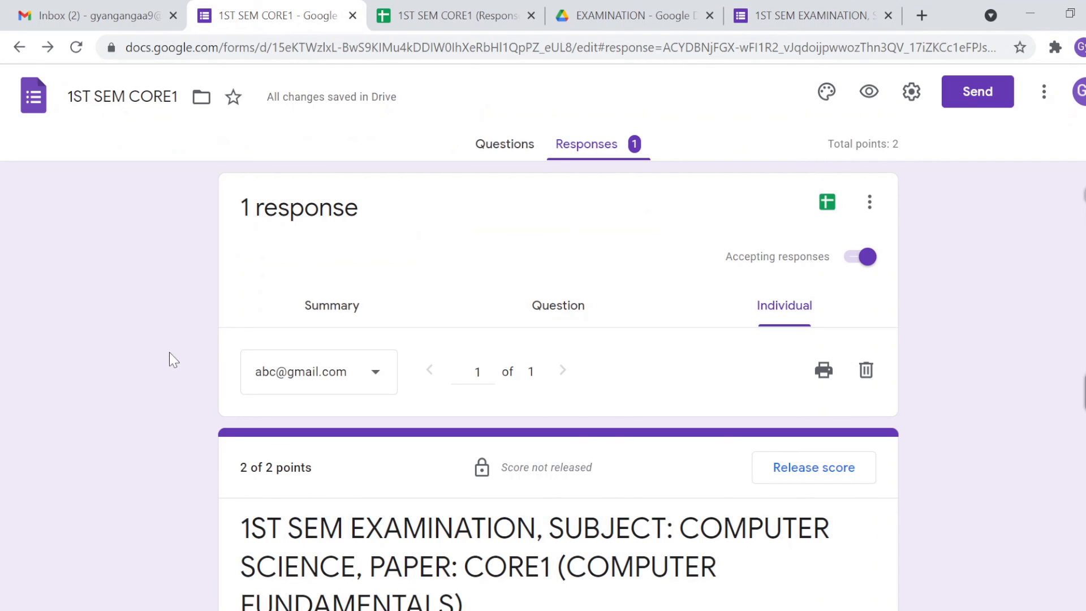